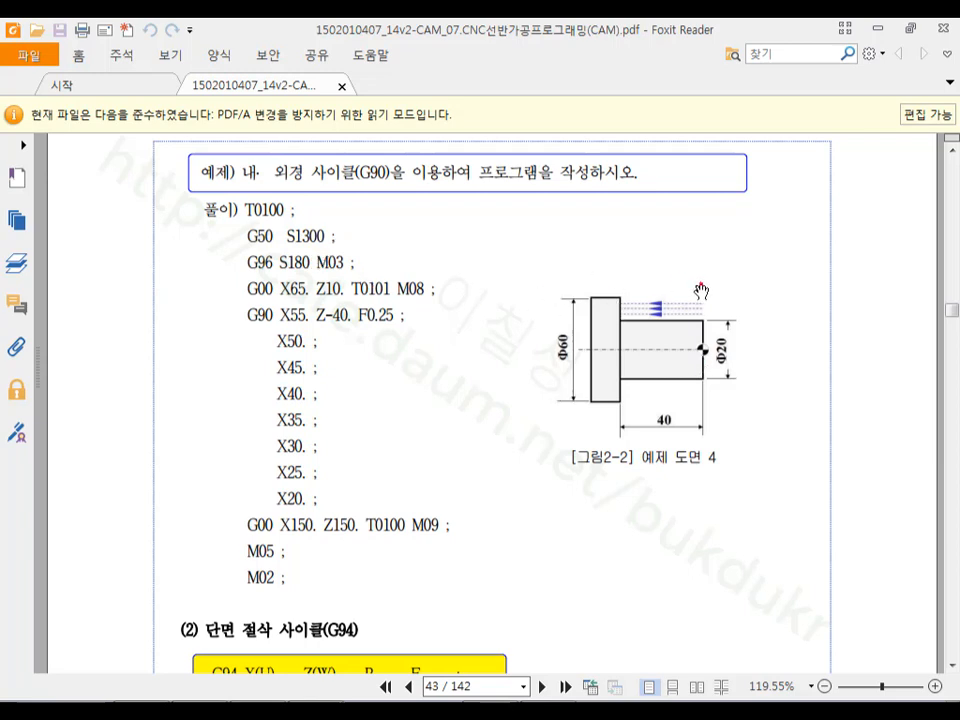
# Minimize the PDF, launch Mastercam X7 and decline participation in the Mastercam Customer Feedback Program.
pyautogui.click(878, 28)
pyautogui.doubleClick(34, 634)
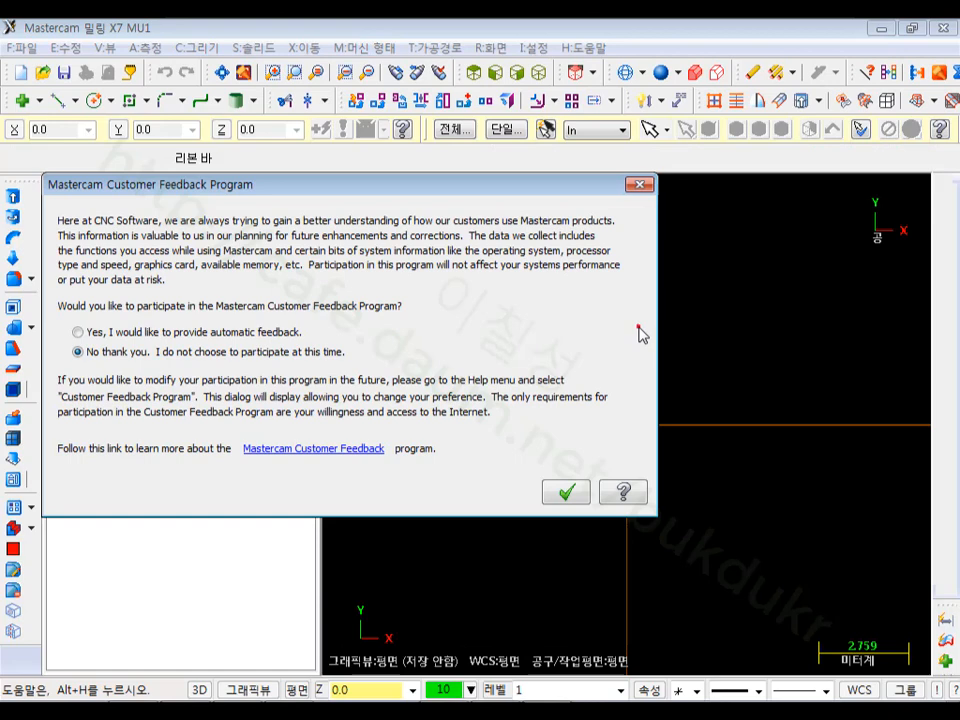
pyautogui.click(566, 491)
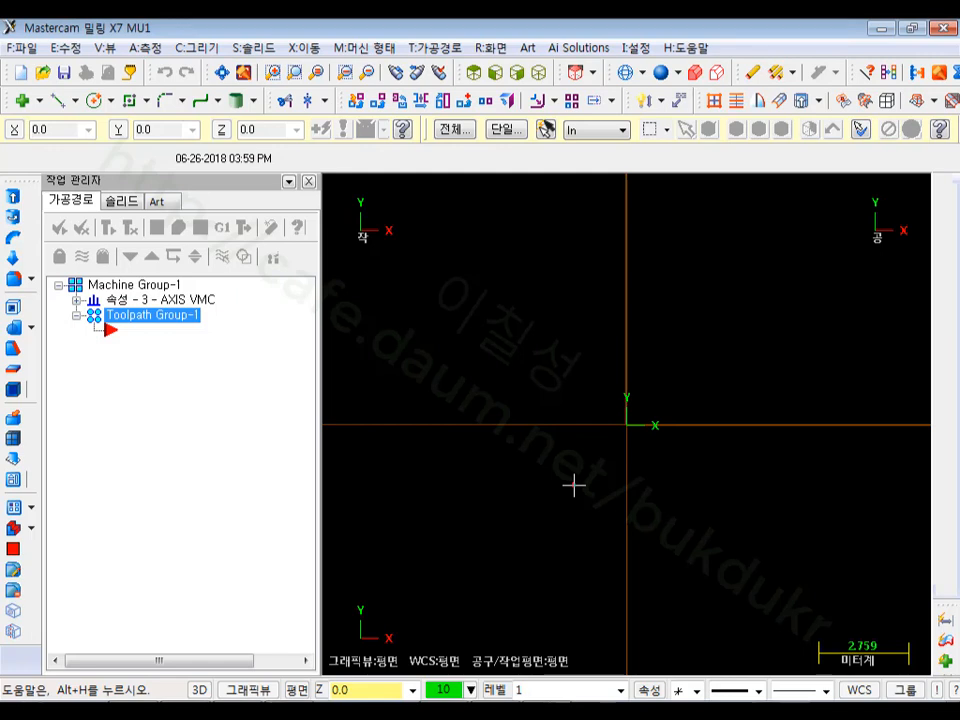
# Draw a rectangle 40 mm wide and 20 mm high with the midpoint of its right edge anchored at the origin.
pyautogui.scroll(-2, 602, 396)
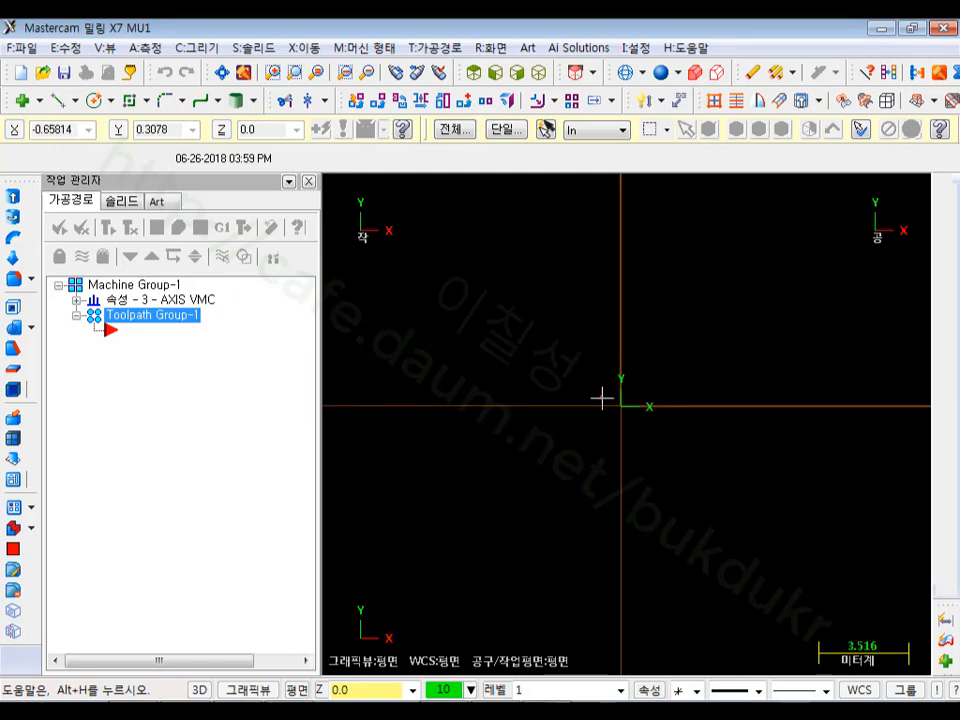
pyautogui.scroll(-4, 669, 463)
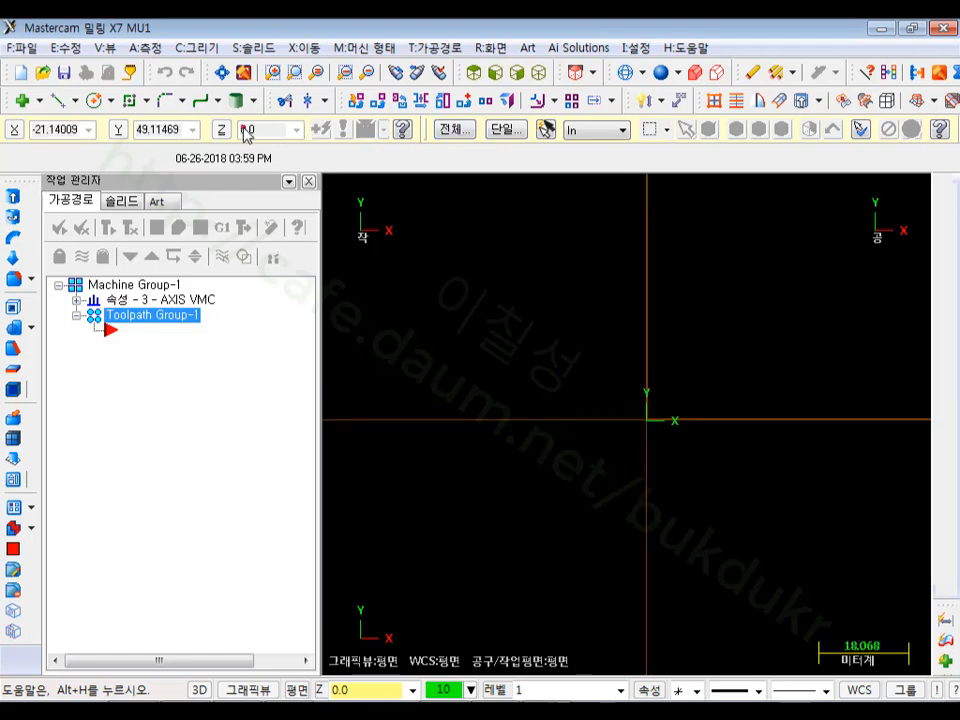
pyautogui.click(148, 101)
pyautogui.click(180, 150)
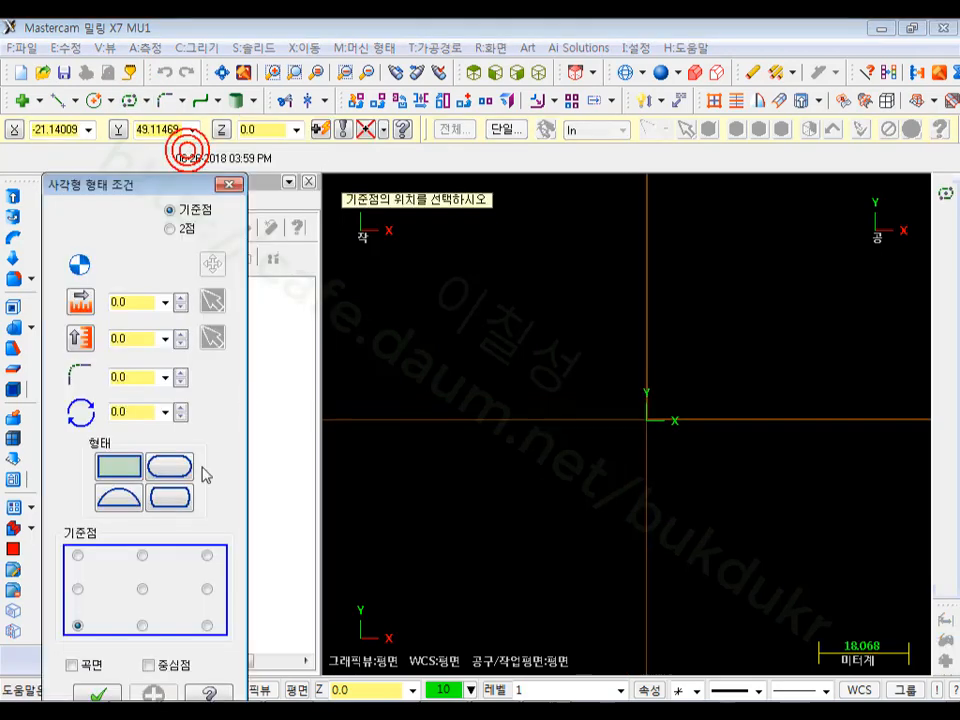
pyautogui.click(207, 589)
pyautogui.click(647, 420)
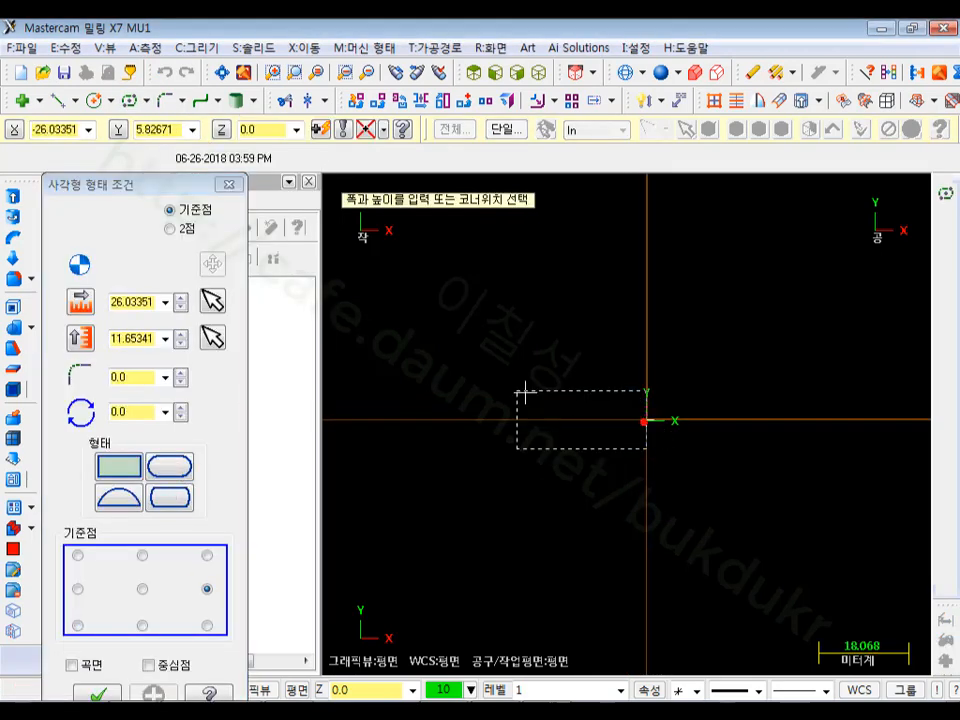
pyautogui.click(421, 355)
pyautogui.click(145, 302)
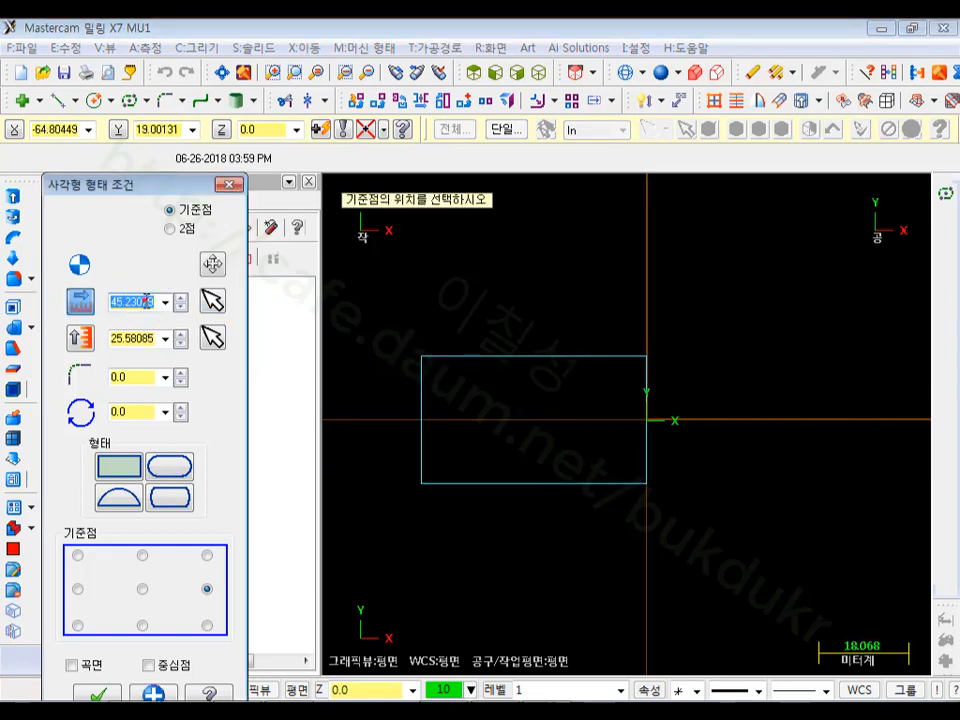
pyautogui.write('40')
pyautogui.click(130, 337)
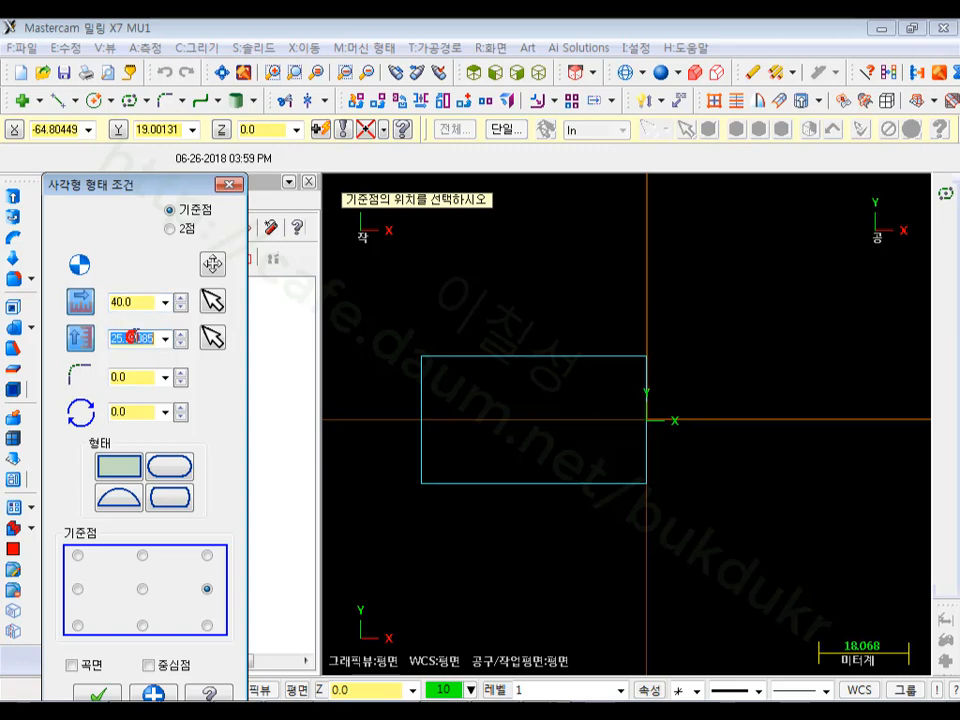
pyautogui.write('20')
pyautogui.press('Return')
# Add a rectangle 20 mm wide and 60 mm high, anchoring its right-edge midpoint at the left-edge midpoint of the 40 mm rectangle.
pyautogui.scroll(-2, 822, 474)
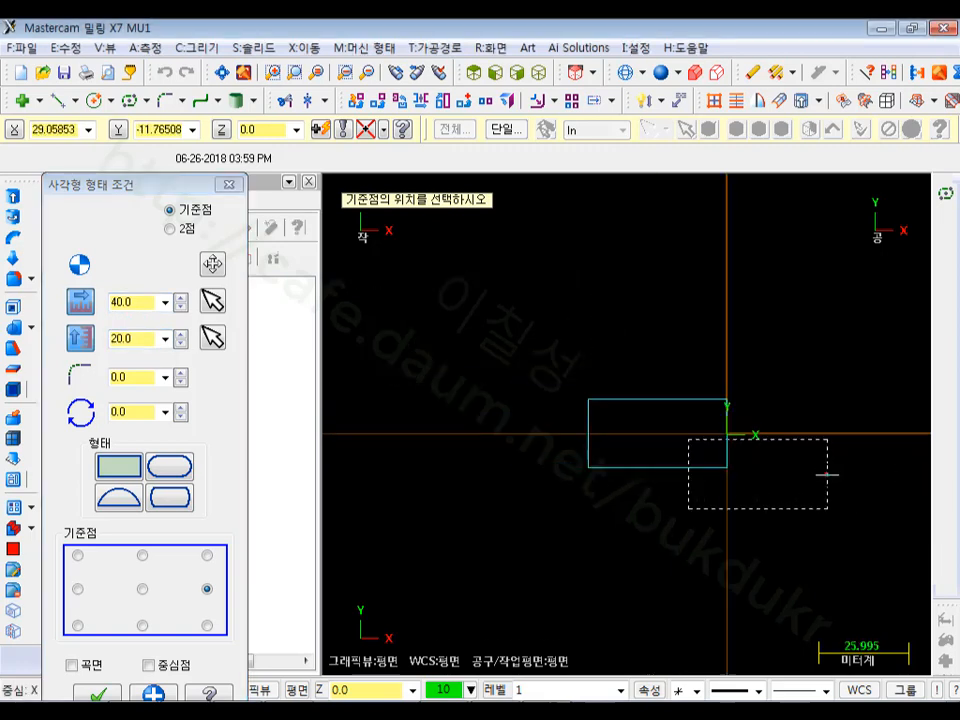
pyautogui.click(589, 433)
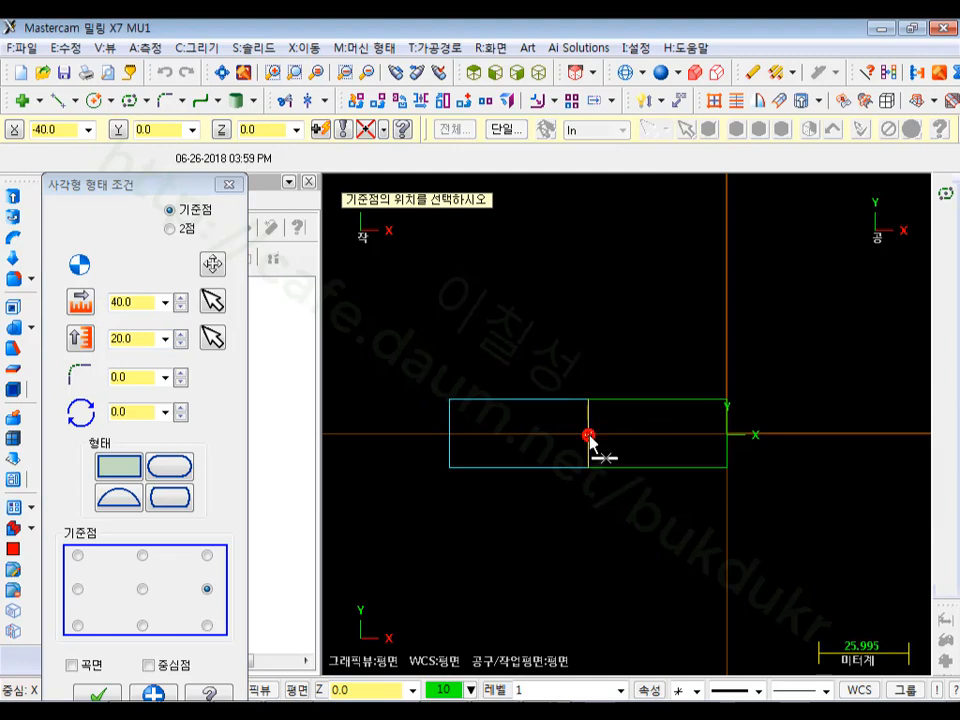
pyautogui.click(138, 301)
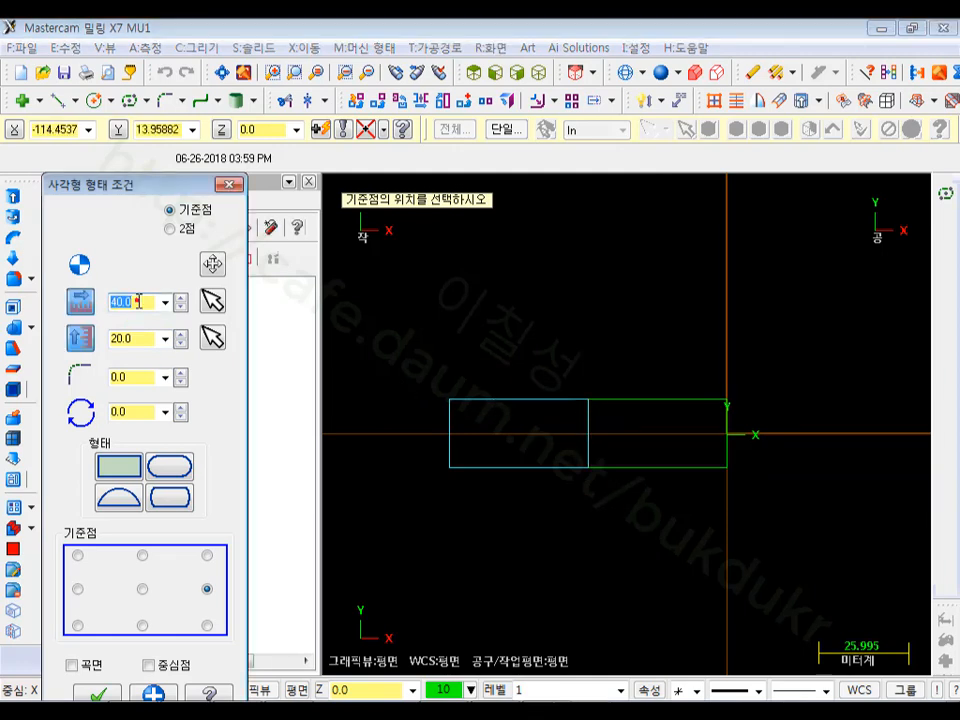
pyautogui.write('20')
pyautogui.click(125, 339)
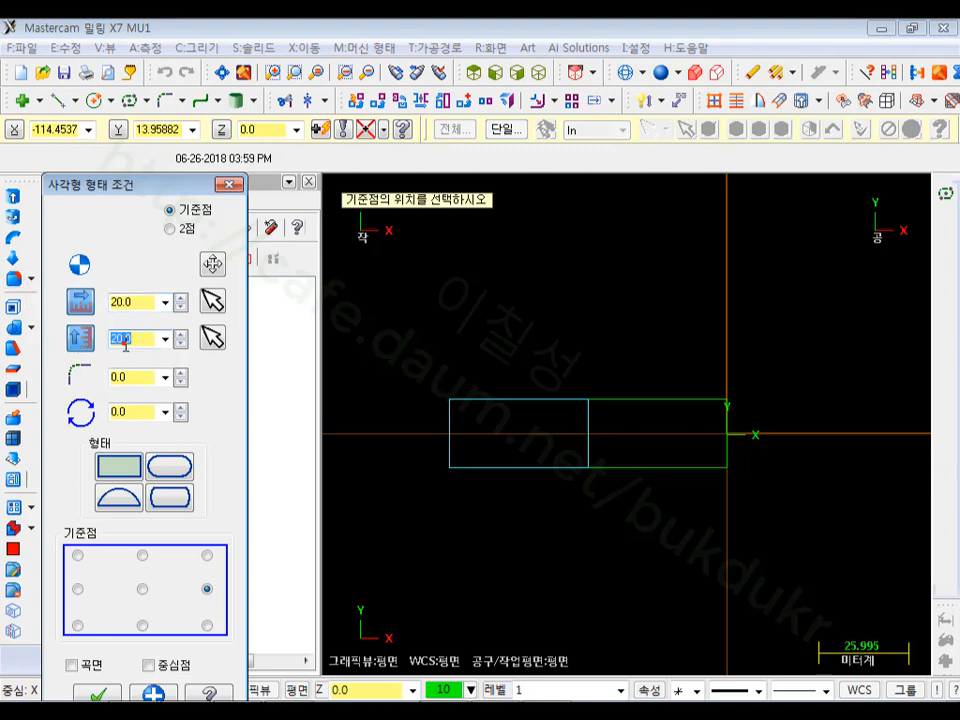
pyautogui.write('60')
pyautogui.press('Return')
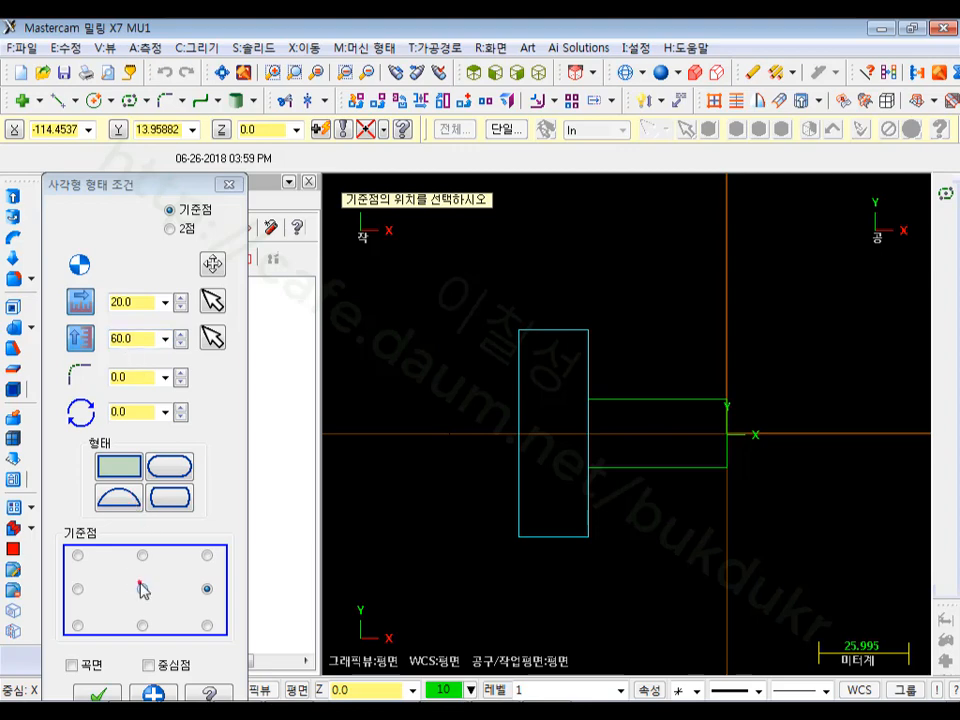
pyautogui.moveTo(197, 184); pyautogui.dragTo(295, 63)
pyautogui.click(196, 576)
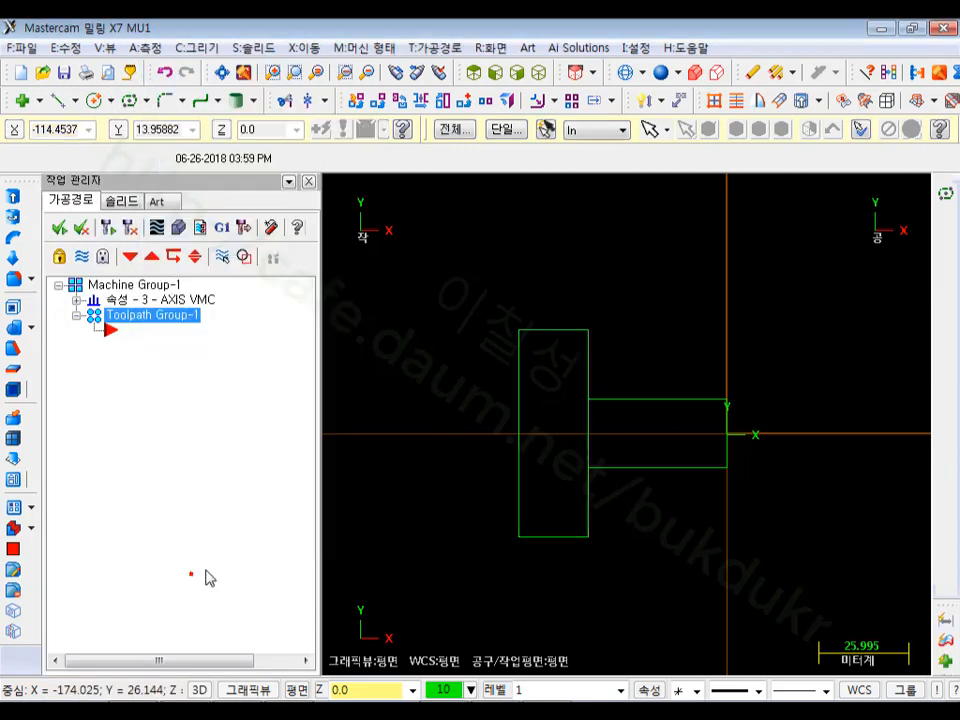
# Trim away the shared edge segment between the two rectangles with the divide option to form one T-shaped outline.
pyautogui.scroll(3, 621, 459)
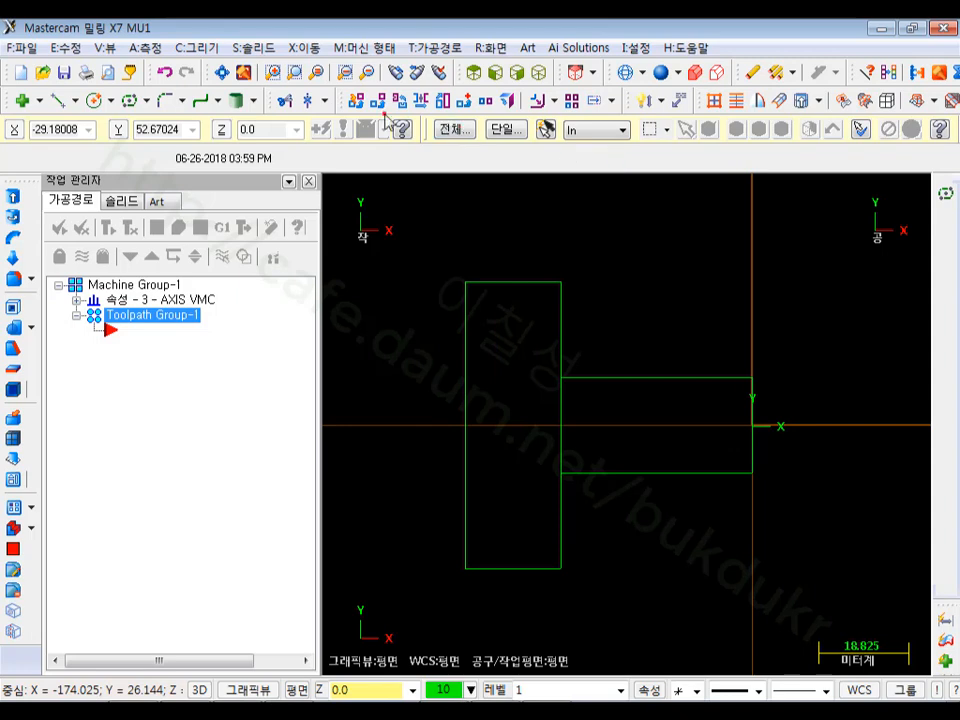
pyautogui.click(287, 101)
pyautogui.click(145, 158)
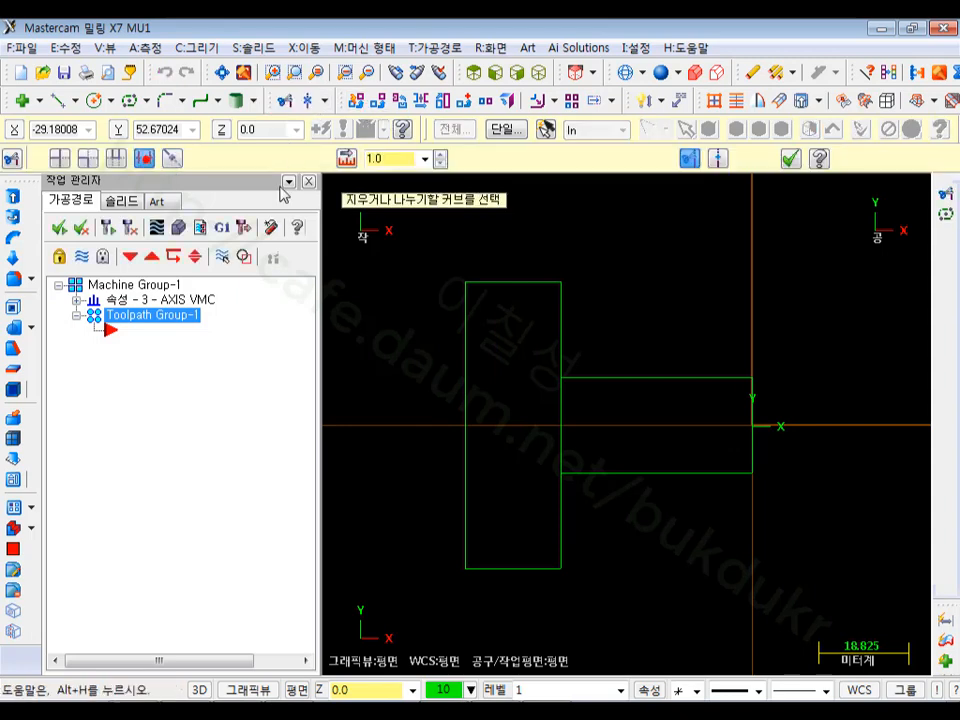
pyautogui.click(563, 429)
pyautogui.scroll(-1, 700, 330)
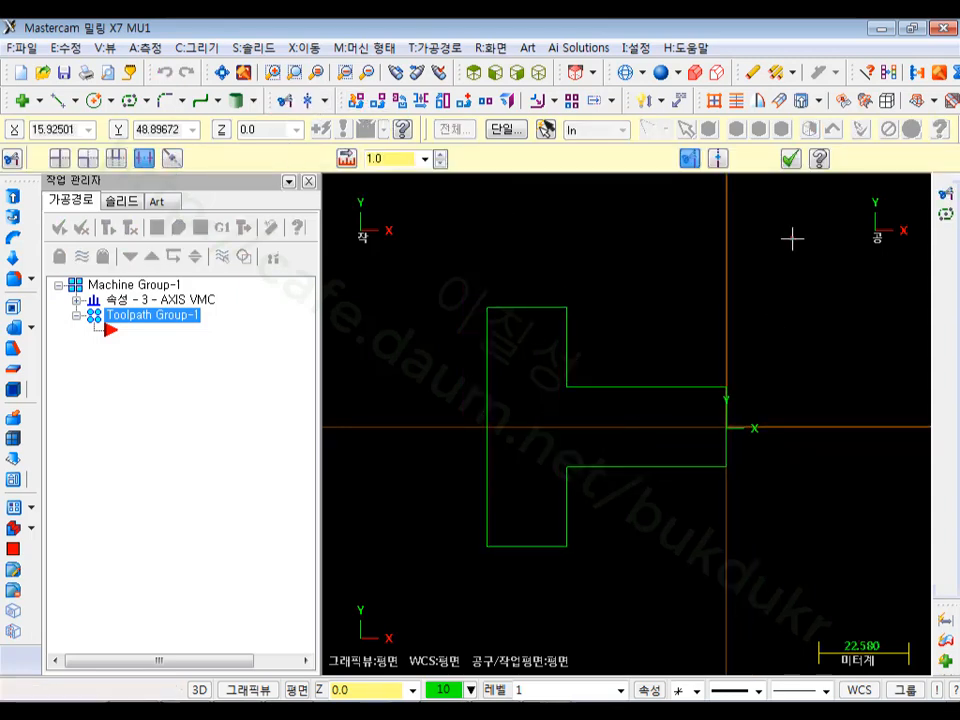
pyautogui.click(790, 158)
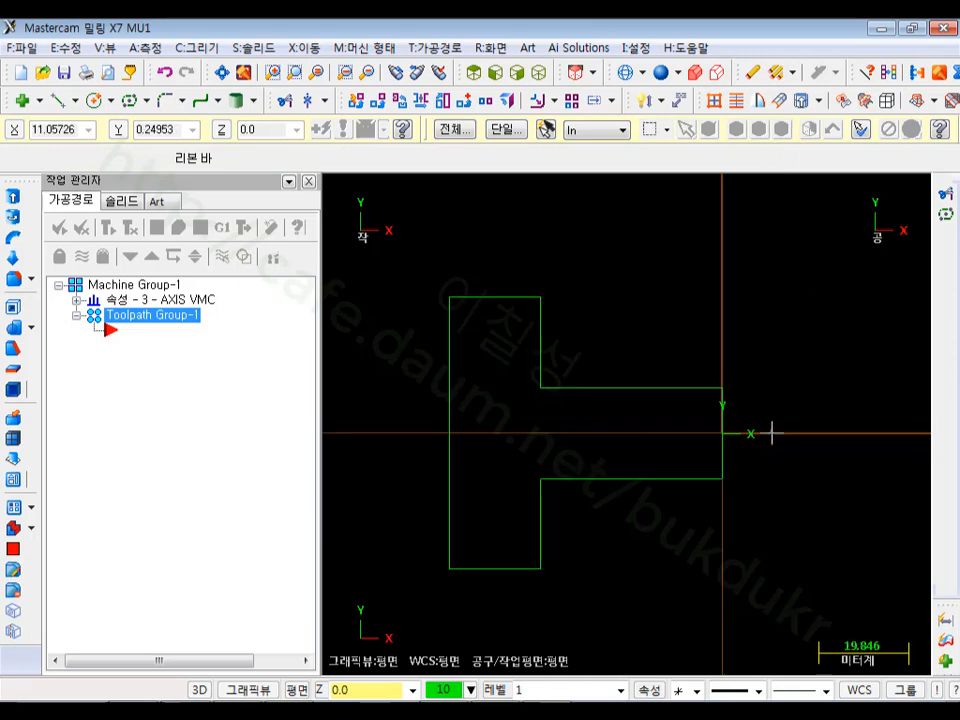
# Change the whole T-shaped outline to the third line width in the list.
pyautogui.moveTo(783, 587); pyautogui.dragTo(456, 325)
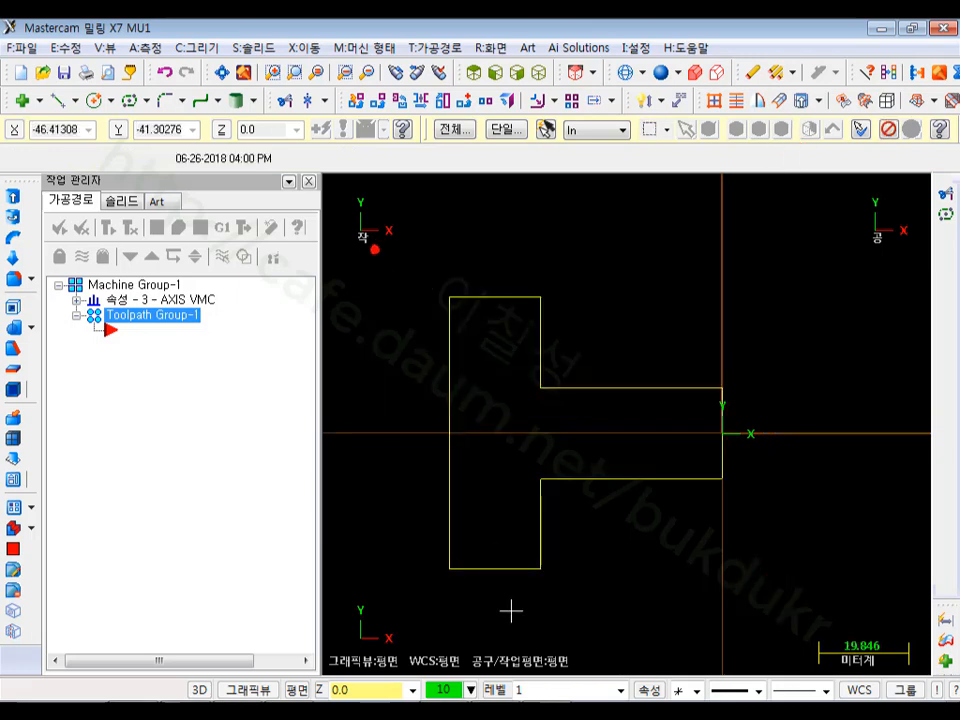
pyautogui.click(800, 690)
pyautogui.click(146, 268)
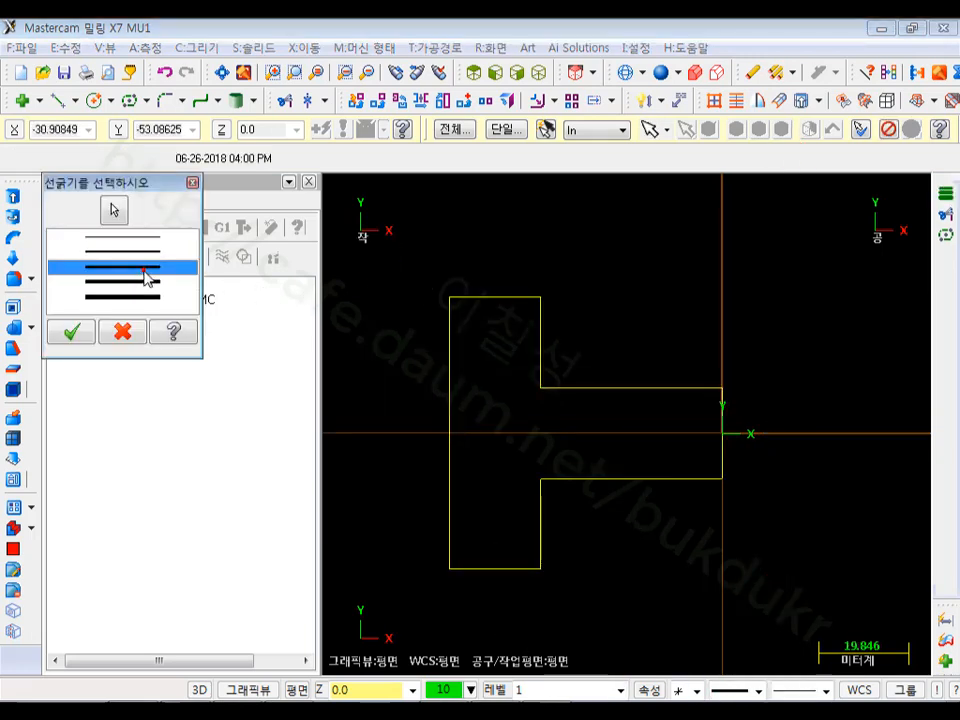
pyautogui.click(71, 331)
# Select the complete outline as one chain to check its connectivity, and clear the selection.
pyautogui.scroll(-1, 726, 361)
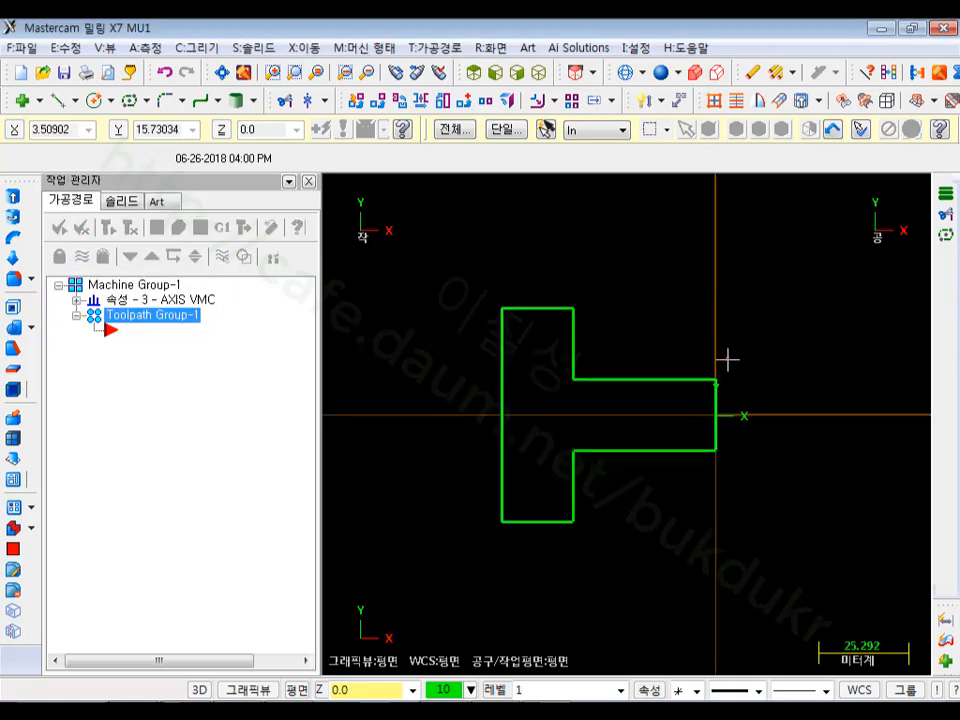
pyautogui.scroll(-1, 666, 347)
pyautogui.scroll(2, 664, 358)
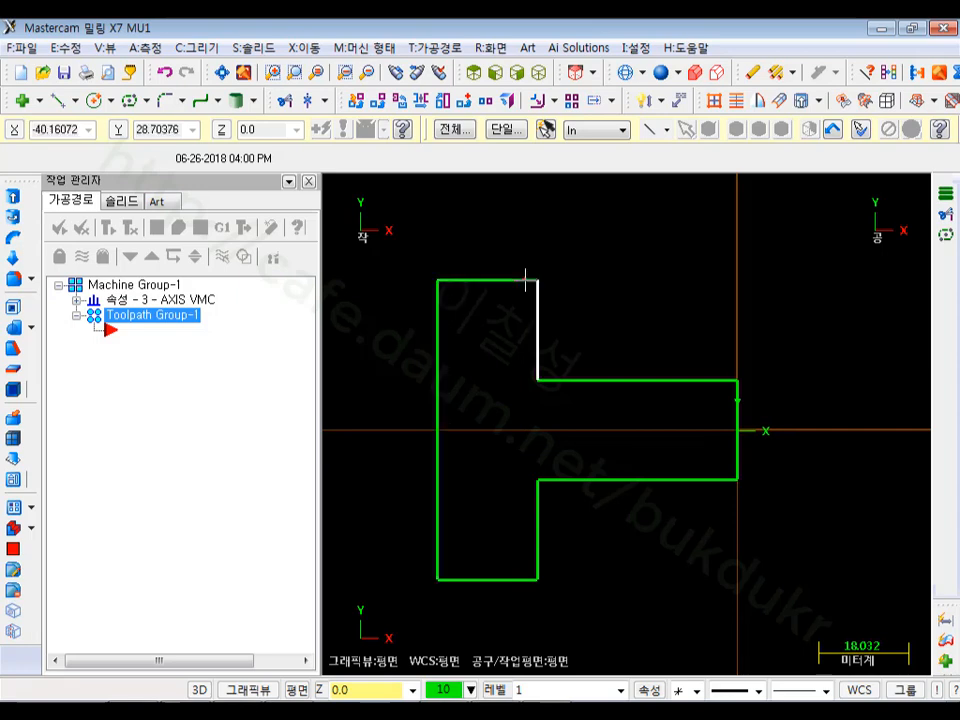
pyautogui.keyDown('shift'); pyautogui.click(702, 378); pyautogui.keyUp('shift')
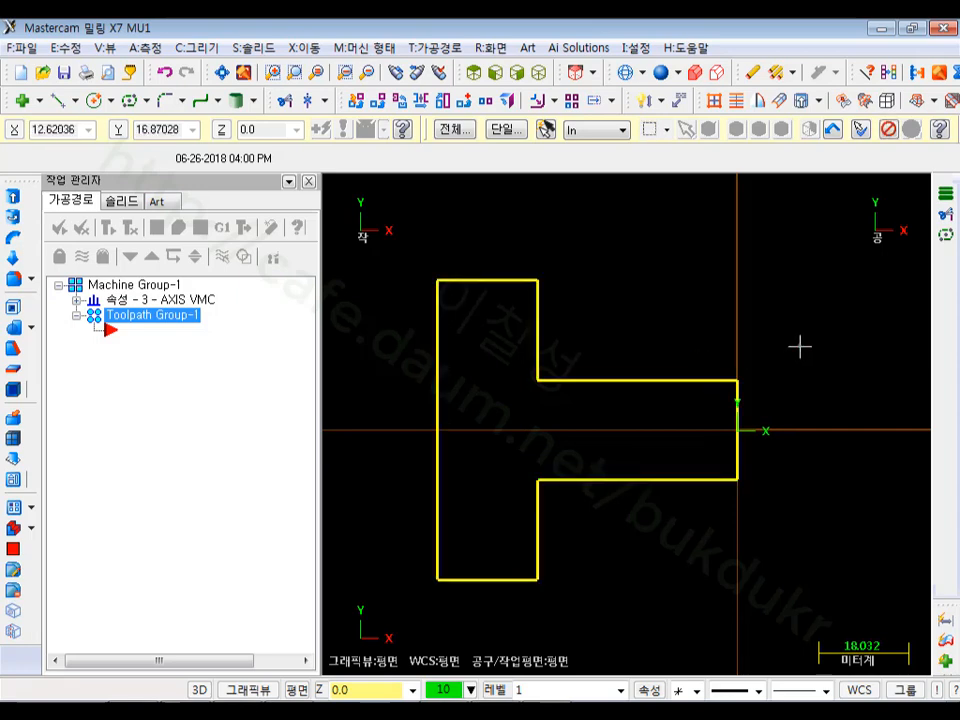
pyautogui.press('Escape')
# Draw a horizontal centre line from the origin to the midpoint of the outline's far left edge.
pyautogui.scroll(-1, 616, 480)
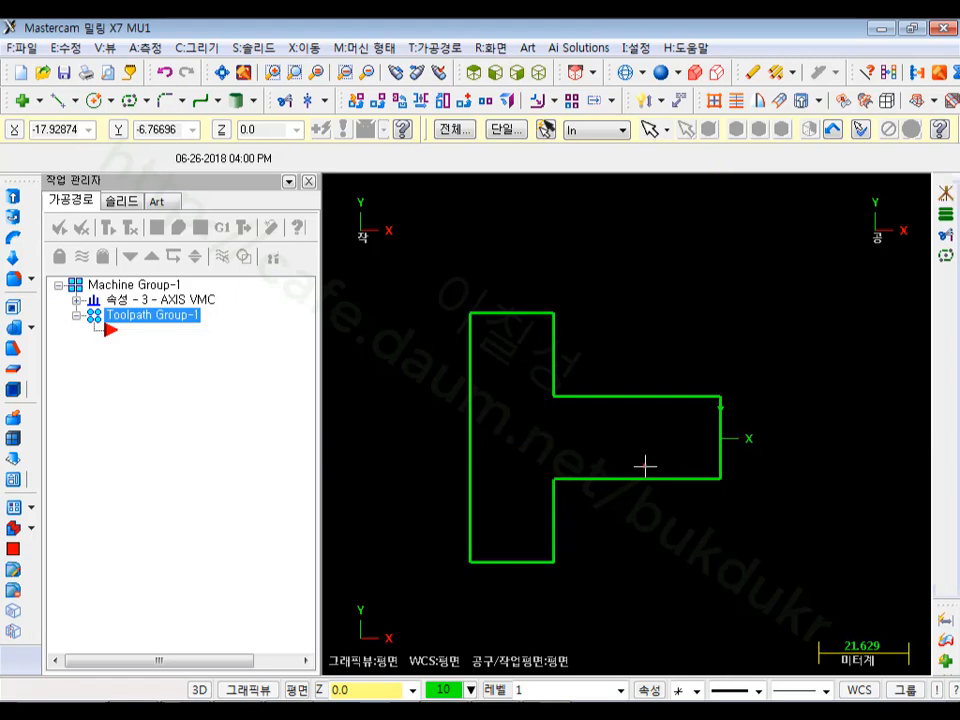
pyautogui.click(60, 101)
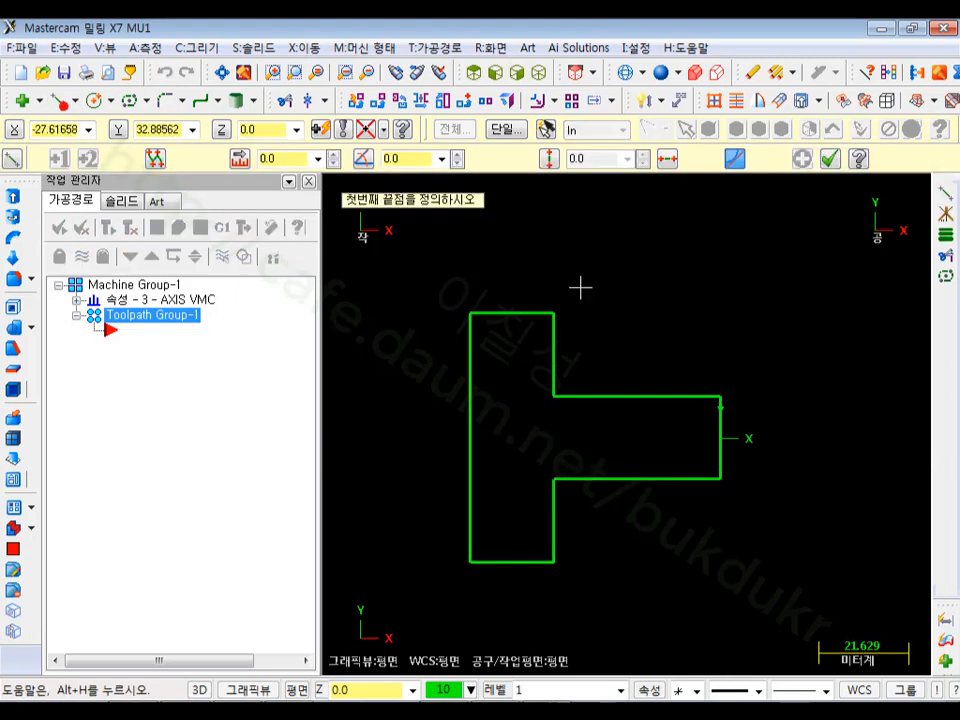
pyautogui.click(720, 439)
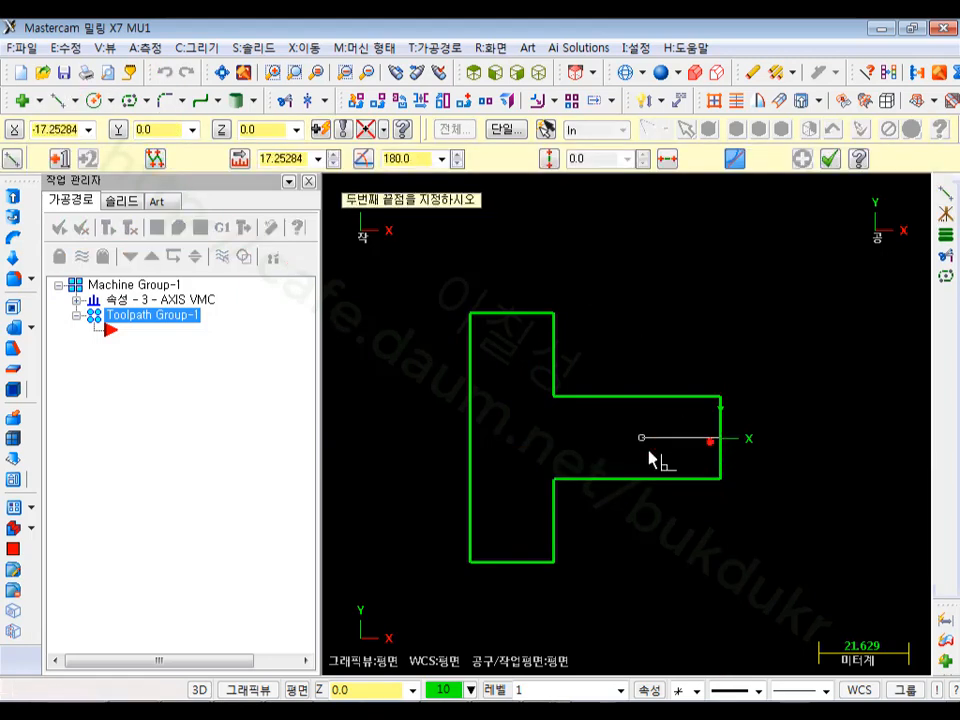
pyautogui.click(470, 438)
pyautogui.click(828, 159)
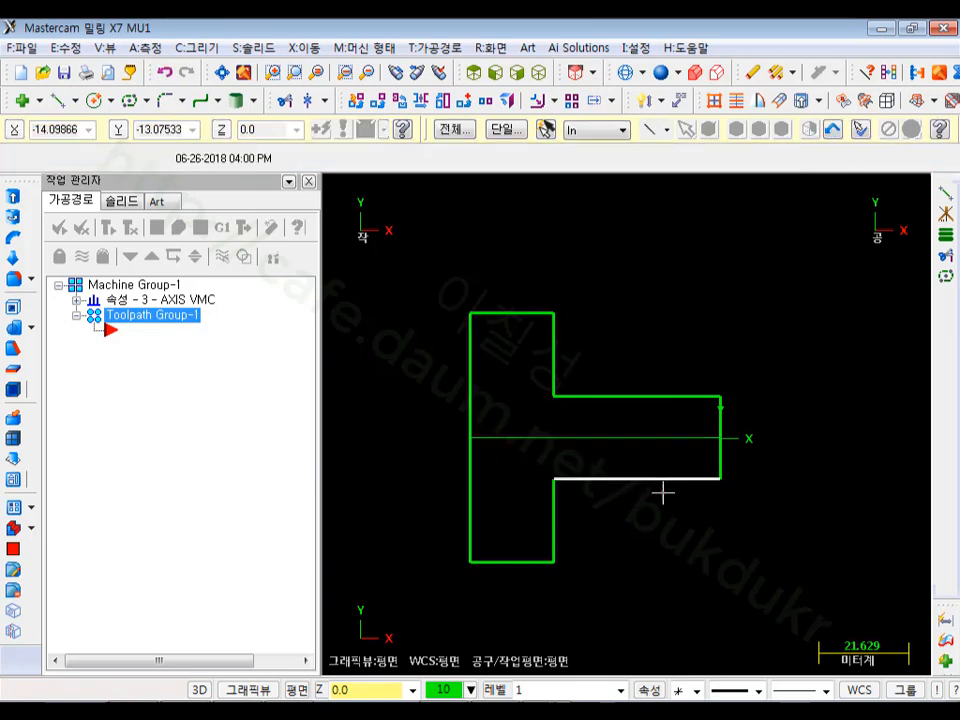
# Trim away all outline segments below the centre line with the divide option, leaving only the closed upper half profile.
pyautogui.click(286, 101)
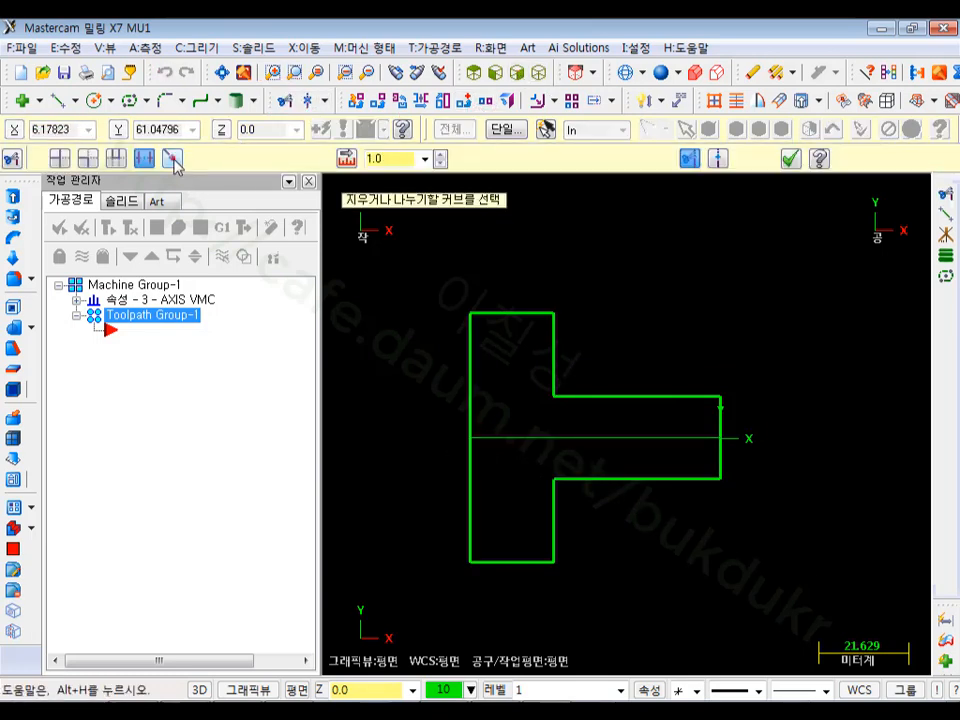
pyautogui.click(476, 493)
pyautogui.click(514, 561)
pyautogui.click(553, 532)
pyautogui.click(579, 479)
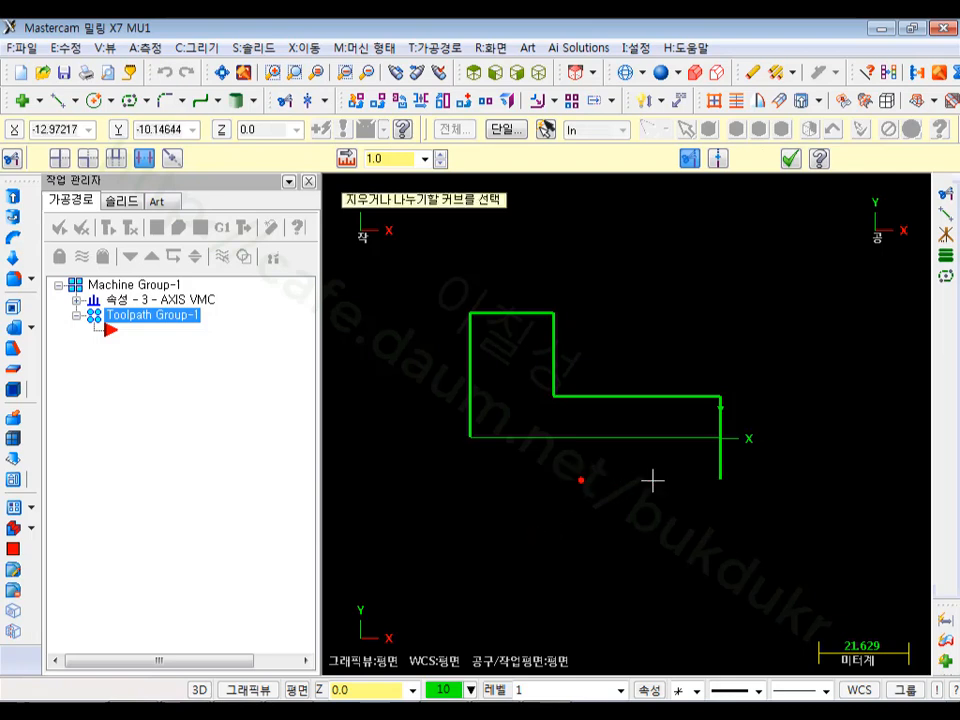
pyautogui.click(721, 464)
pyautogui.click(790, 160)
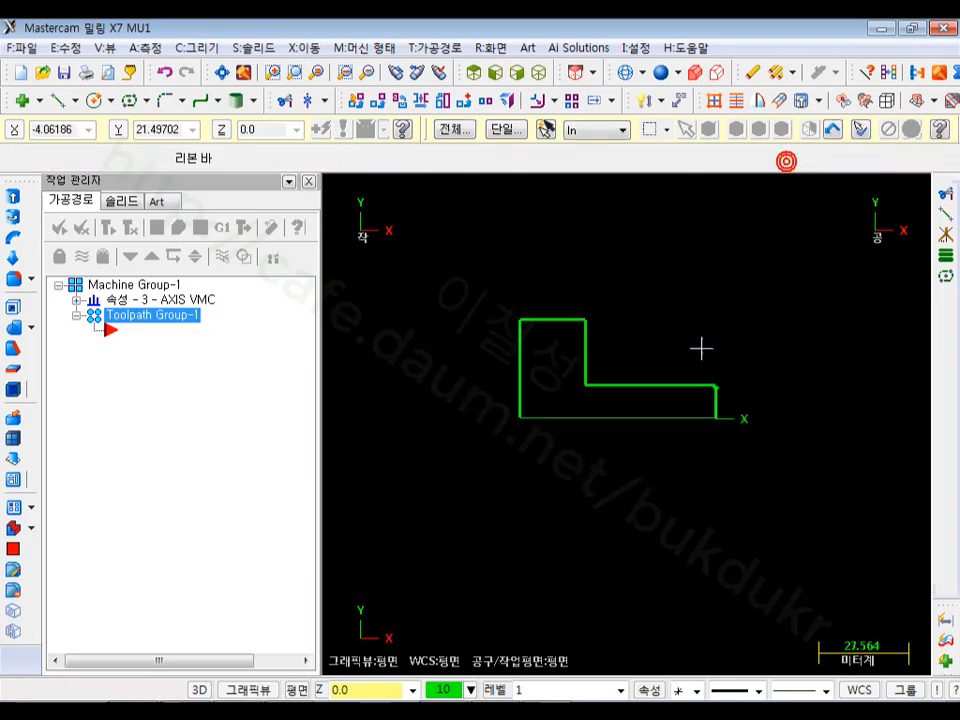
# Revolve the closed half profile about the horizontal centre line into a solid, viewed isometrically.
pyautogui.scroll(2, 546, 404)
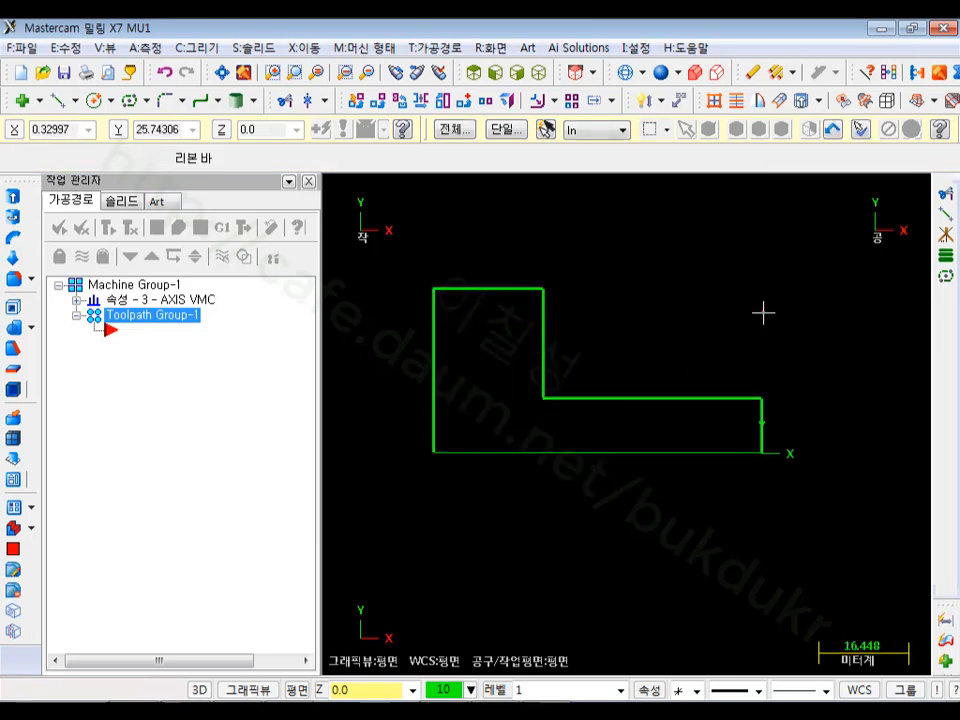
pyautogui.click(538, 72)
pyautogui.moveTo(662, 325); pyautogui.dragTo(652, 375, button='middle')
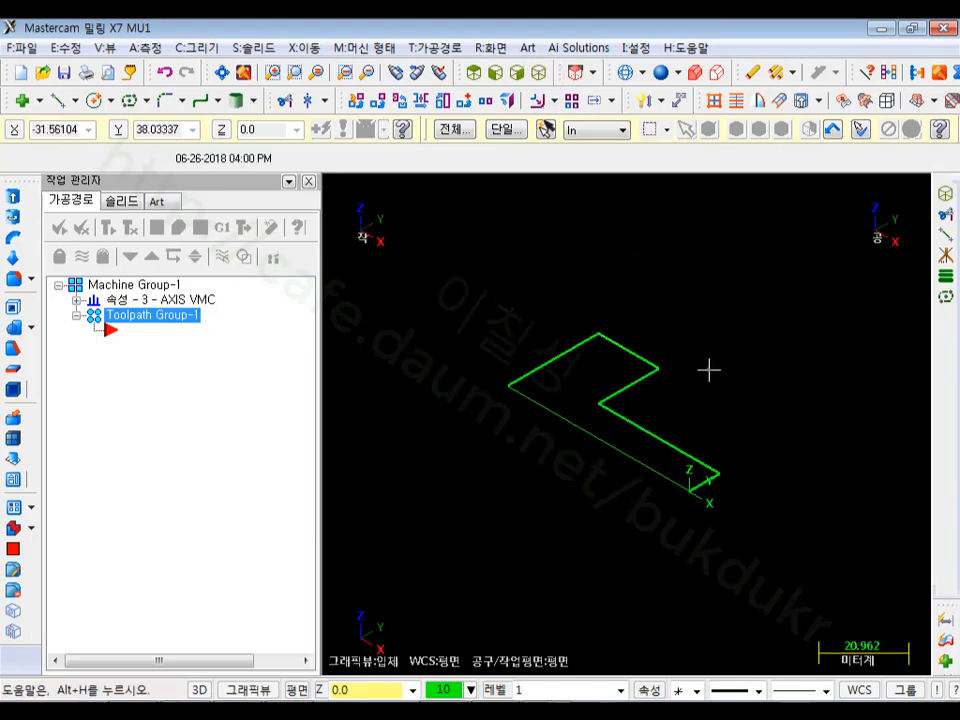
pyautogui.click(270, 48)
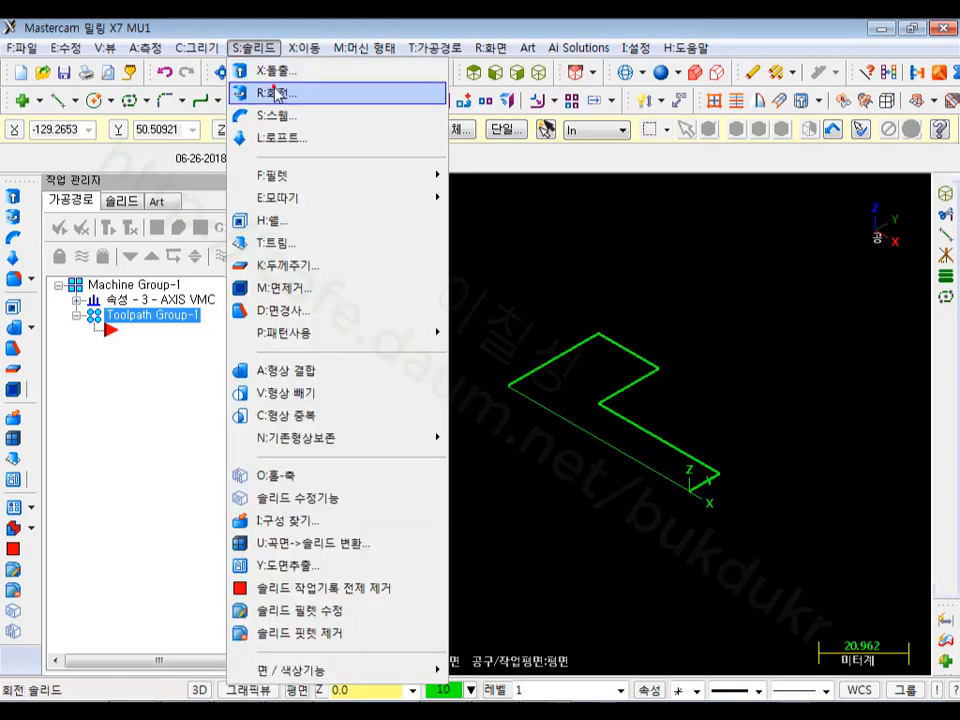
pyautogui.click(279, 92)
pyautogui.click(680, 437)
pyautogui.click(116, 652)
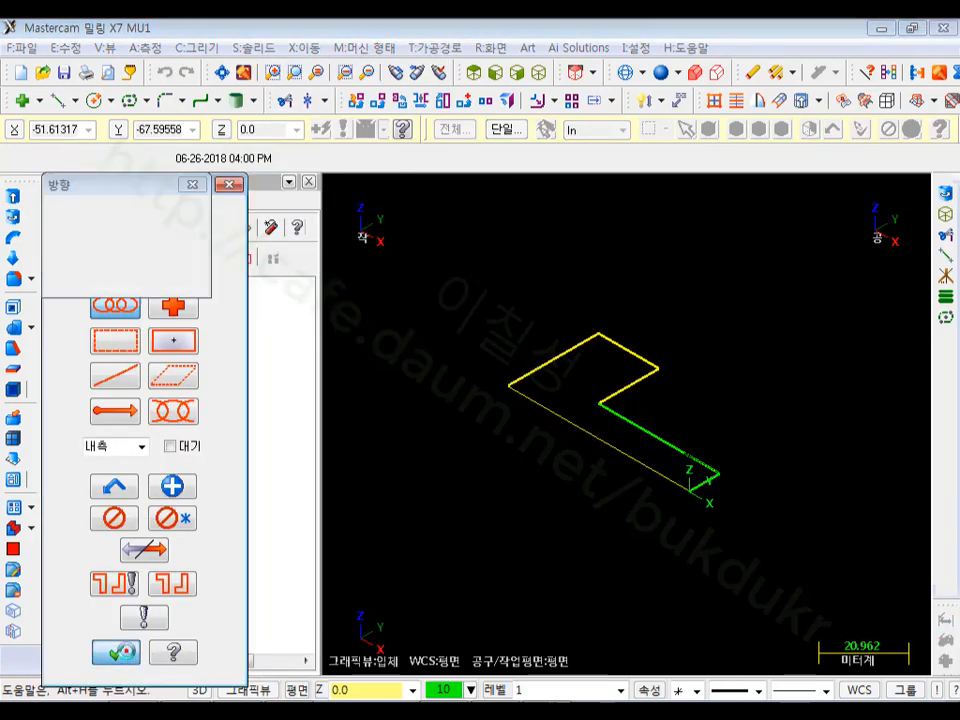
pyautogui.click(626, 458)
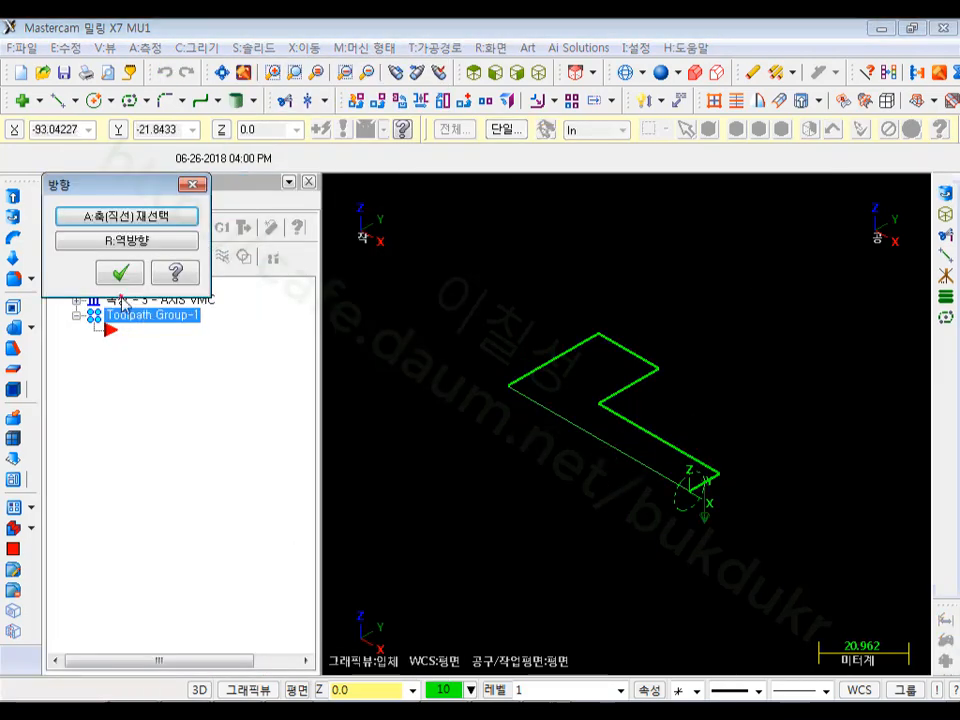
pyautogui.click(120, 272)
pyautogui.click(184, 506)
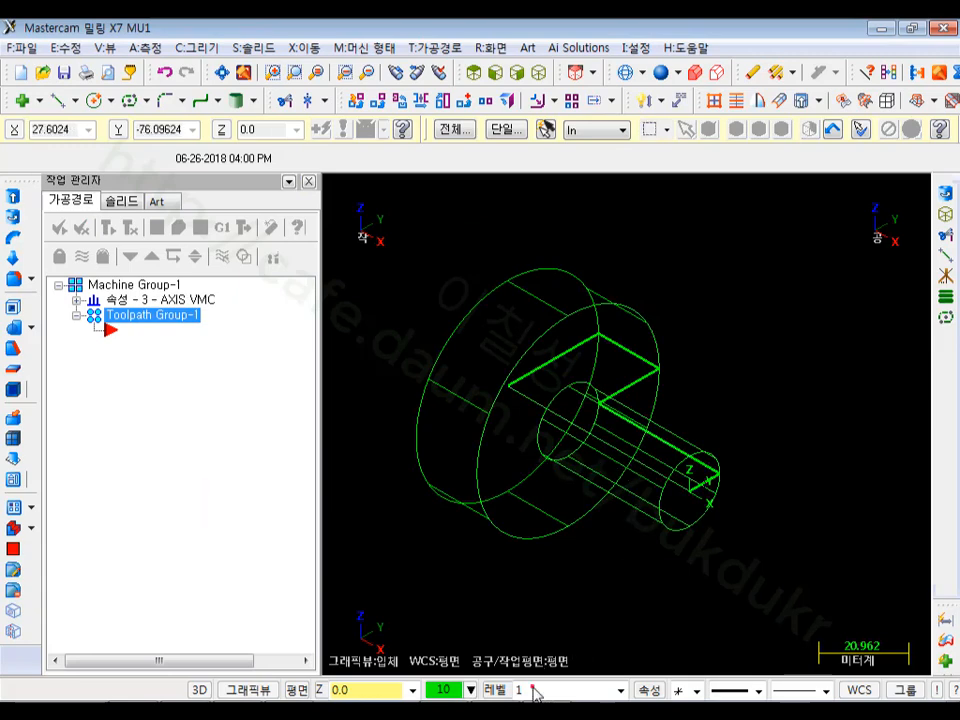
# Enable the entity attributes manager in the attribute settings.
pyautogui.click(649, 690)
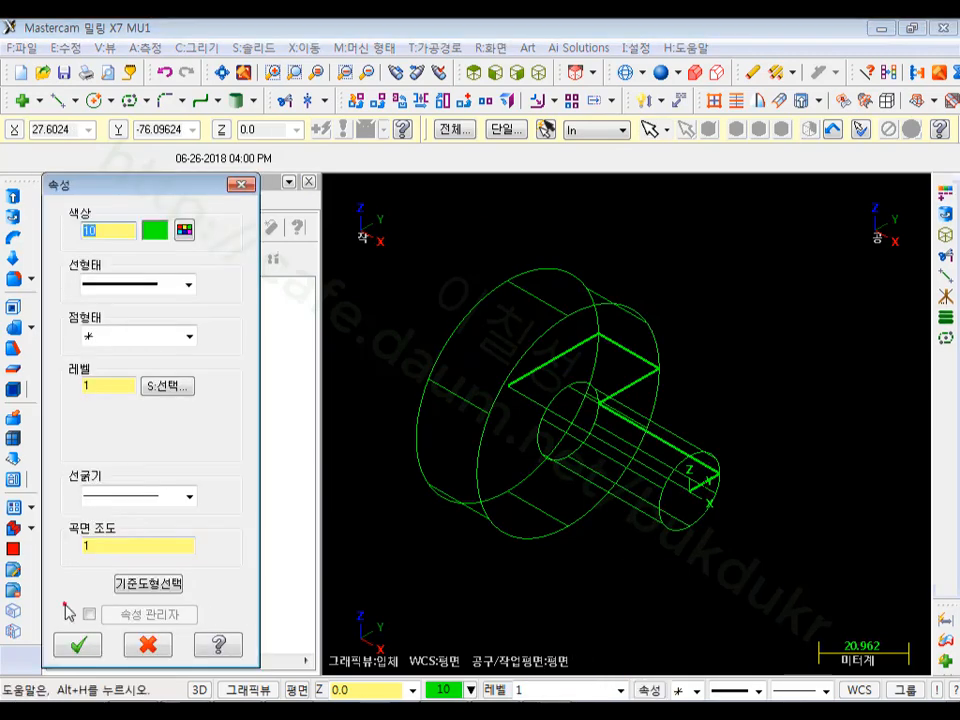
pyautogui.click(91, 615)
pyautogui.click(77, 645)
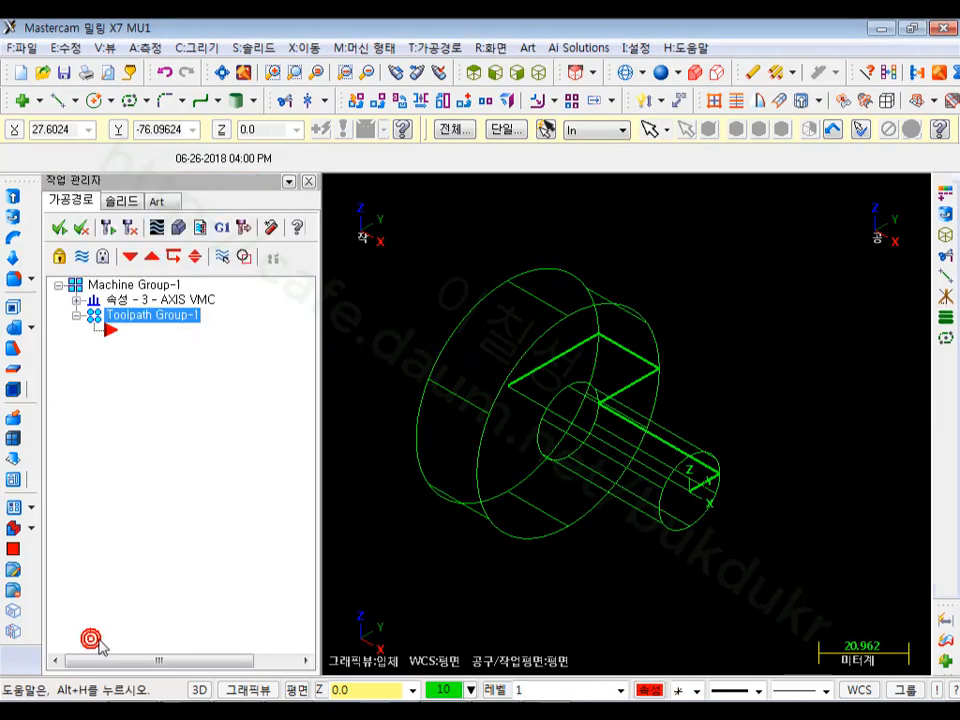
# Turn on a dedicated colour for solids in the entity attributes manager and set it to grey, number 8.
pyautogui.click(649, 690)
pyautogui.click(150, 613)
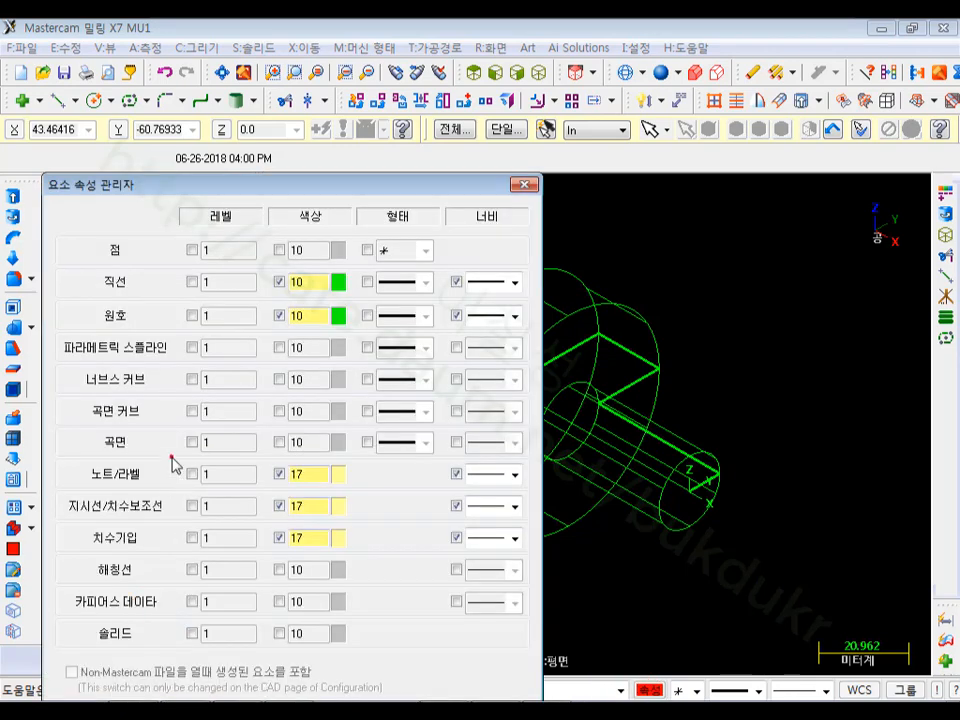
pyautogui.click(334, 638)
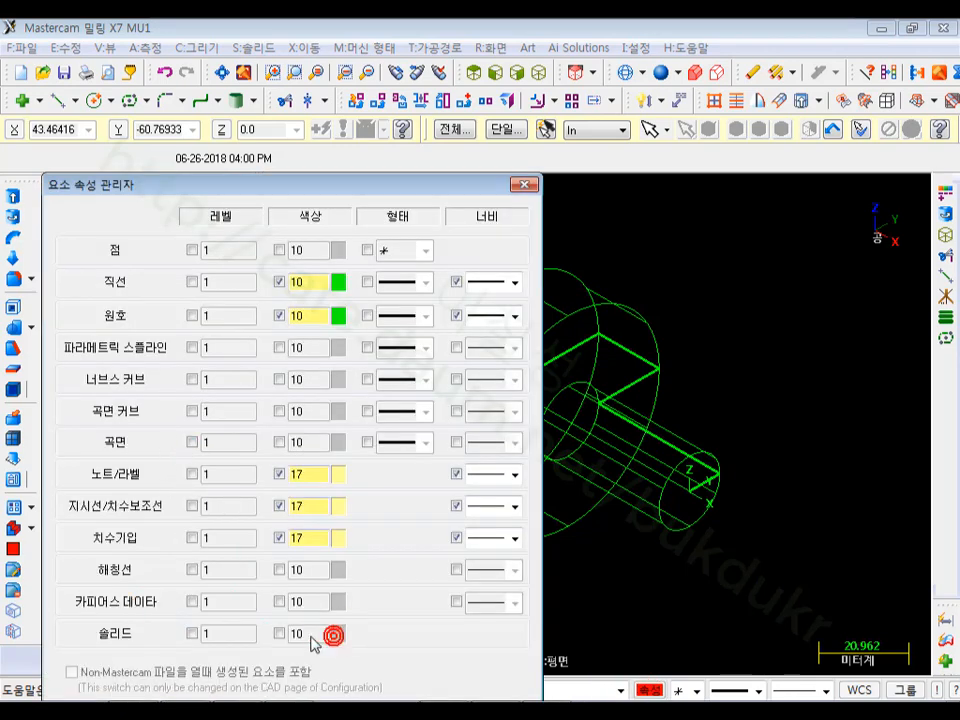
pyautogui.click(279, 633)
pyautogui.click(338, 634)
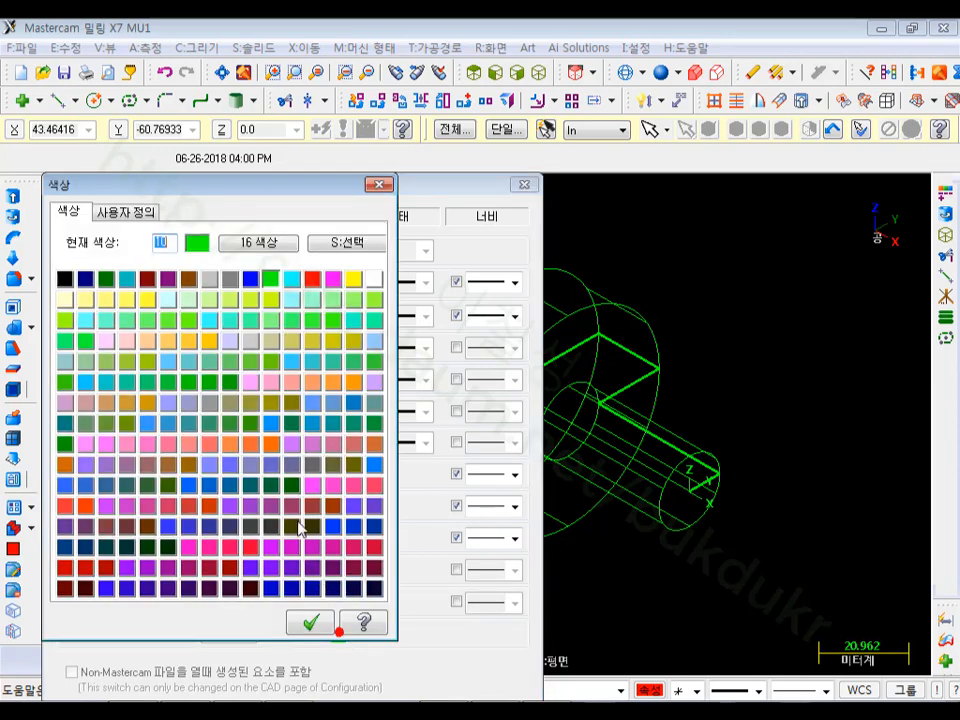
pyautogui.click(230, 278)
pyautogui.click(310, 622)
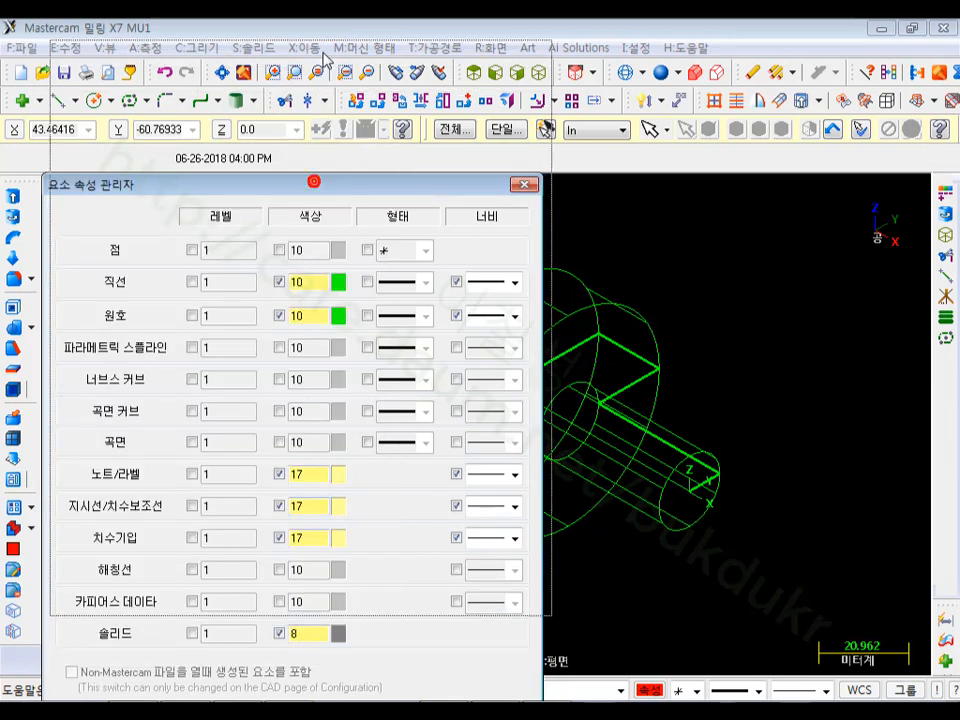
pyautogui.moveTo(316, 183); pyautogui.dragTo(326, 47)
pyautogui.click(176, 581)
pyautogui.click(401, 583)
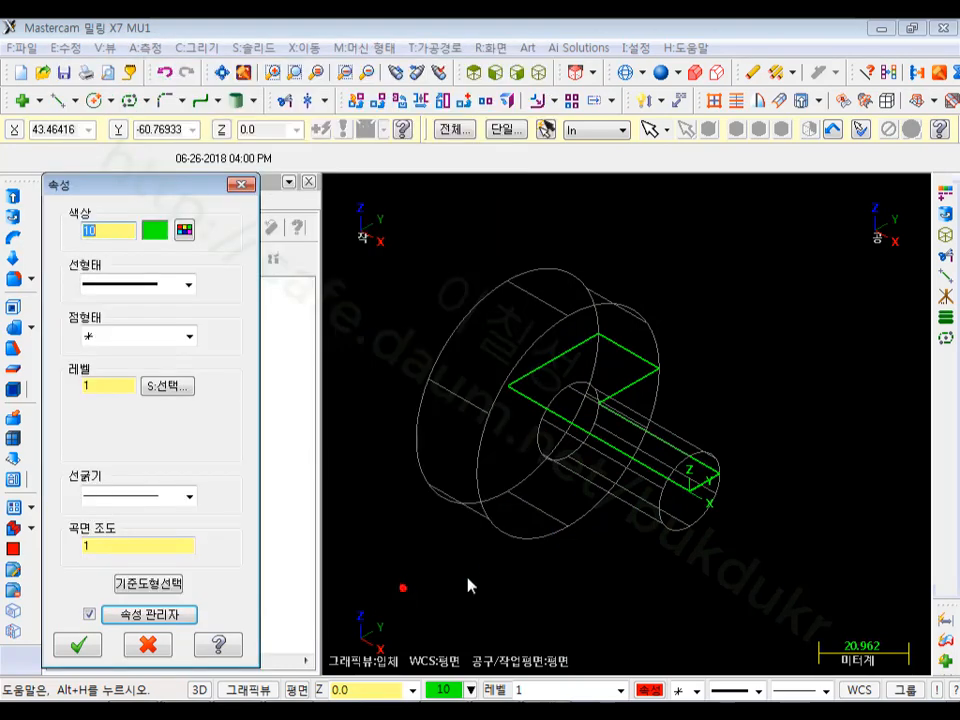
pyautogui.click(85, 640)
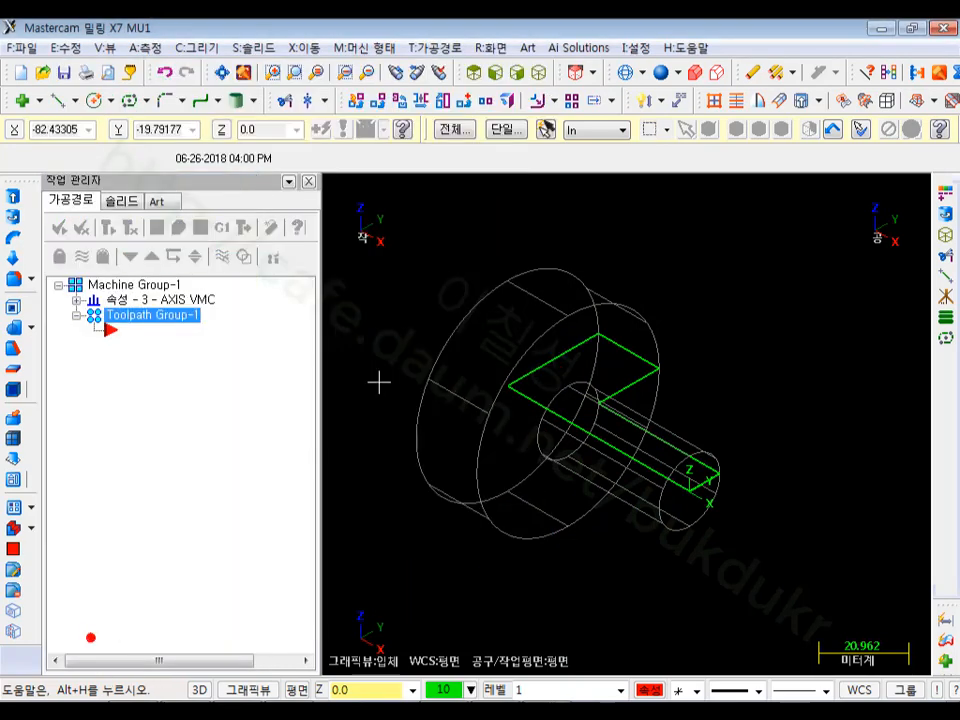
# Inspect the revolved shaft in wireframe without hidden edges and in full shading.
pyautogui.click(641, 72)
pyautogui.click(667, 146)
pyautogui.scroll(-1, 643, 439)
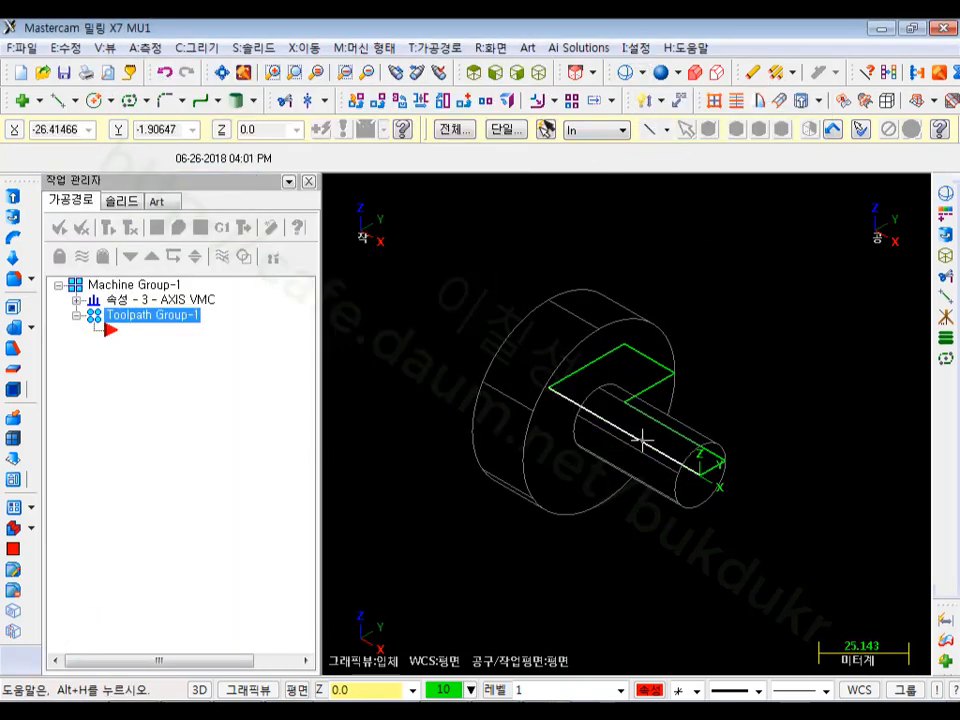
pyautogui.scroll(2, 769, 398)
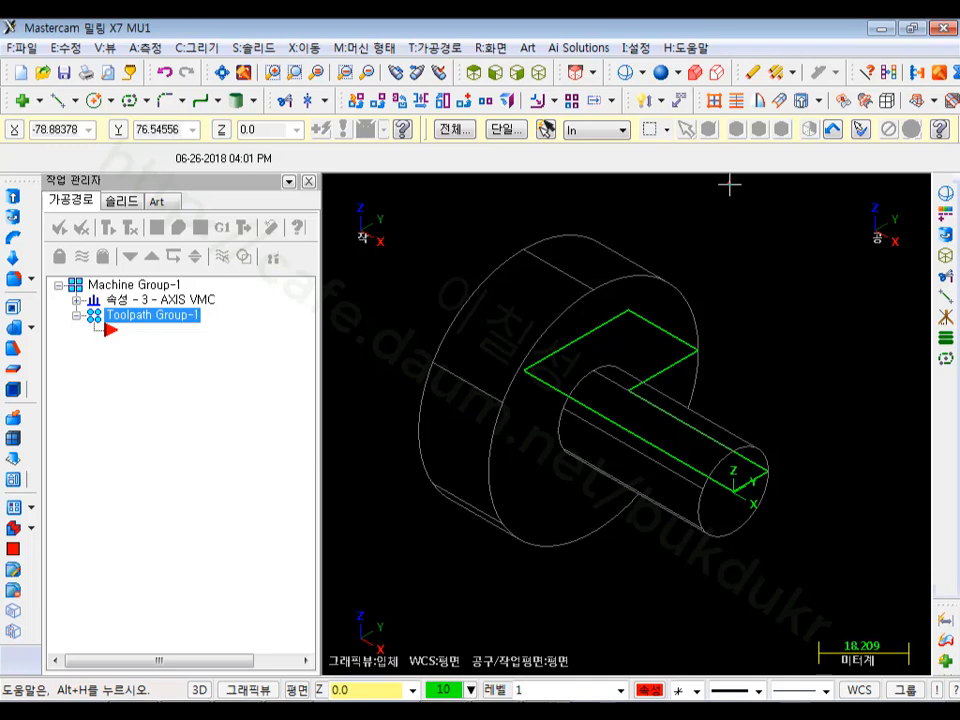
pyautogui.click(661, 73)
pyautogui.scroll(1, 761, 422)
pyautogui.moveTo(838, 395); pyautogui.dragTo(857, 397, button='middle')
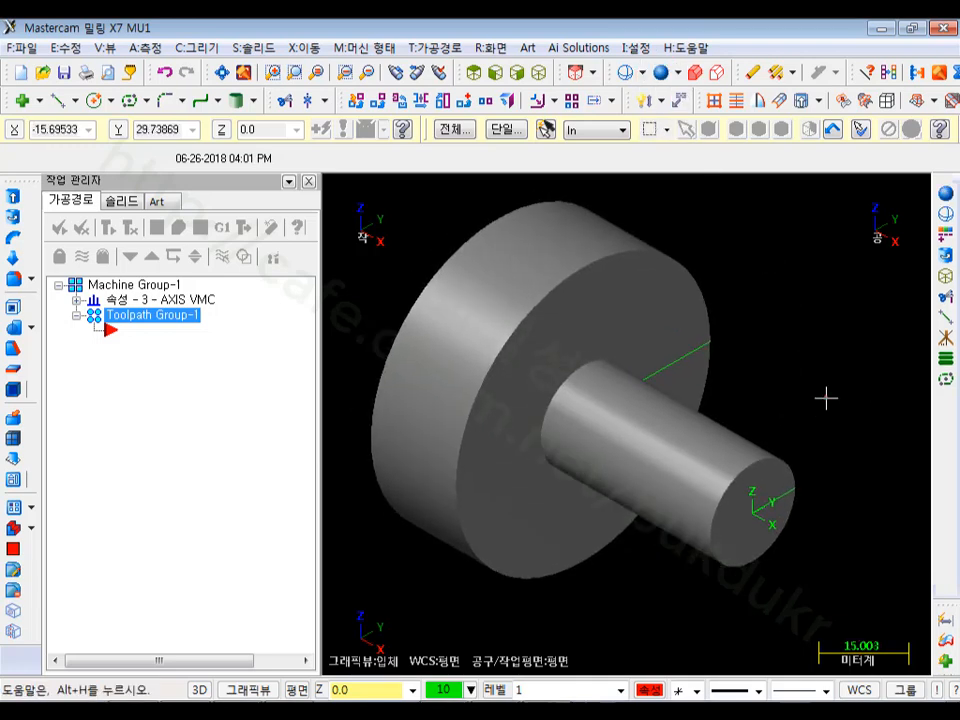
pyautogui.scroll(-3, 632, 422)
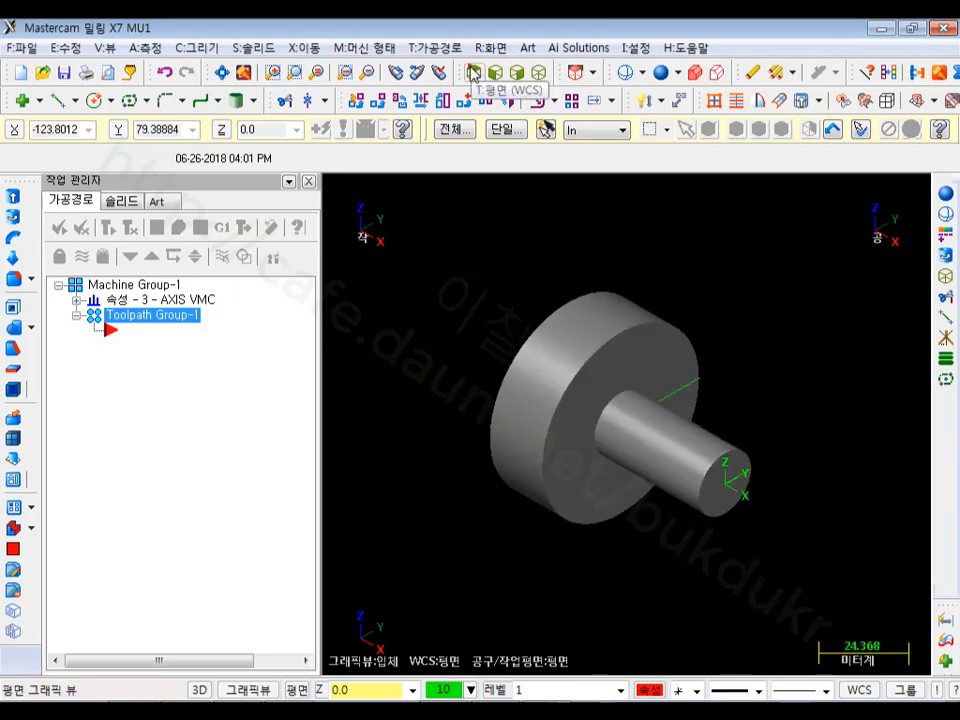
# Hide the revolved solid in the top view so only the profile lines are displayed.
pyautogui.click(473, 72)
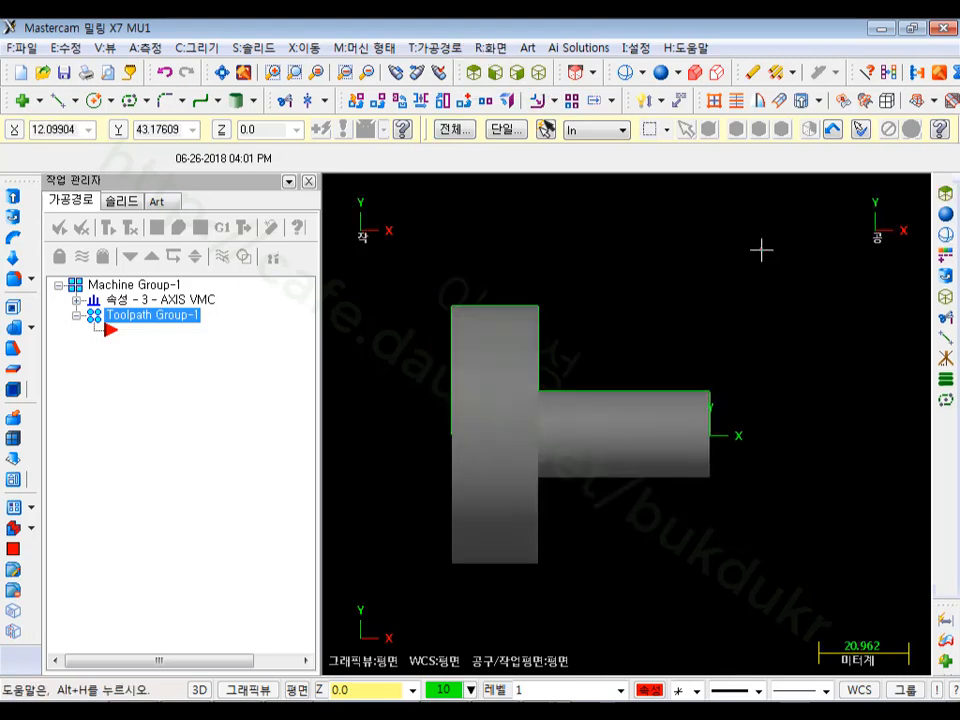
pyautogui.click(621, 401)
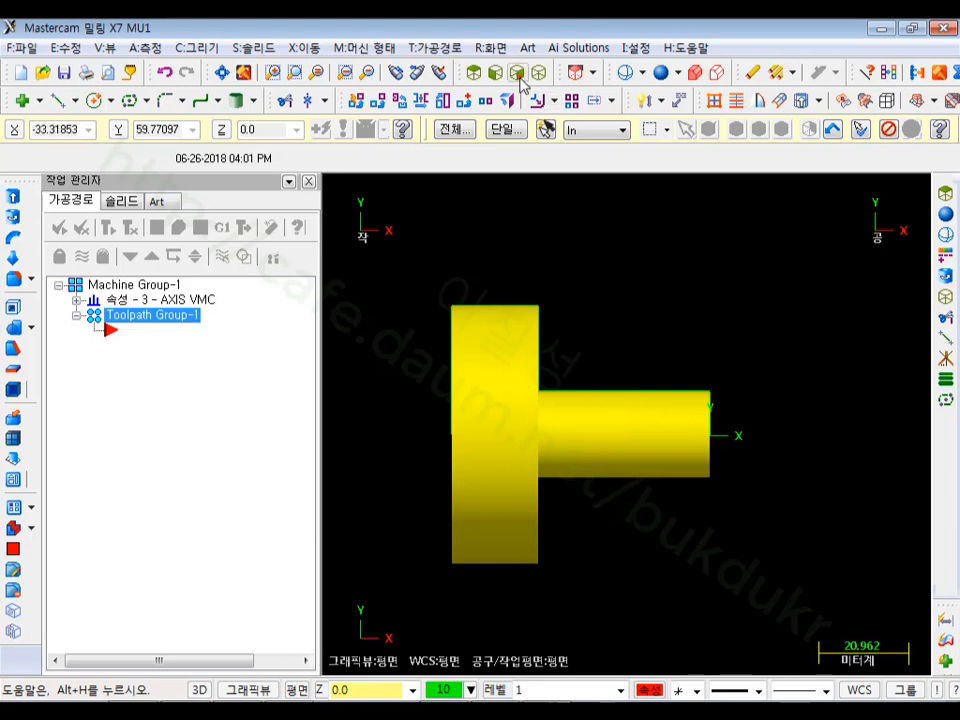
pyautogui.click(491, 47)
pyautogui.click(519, 152)
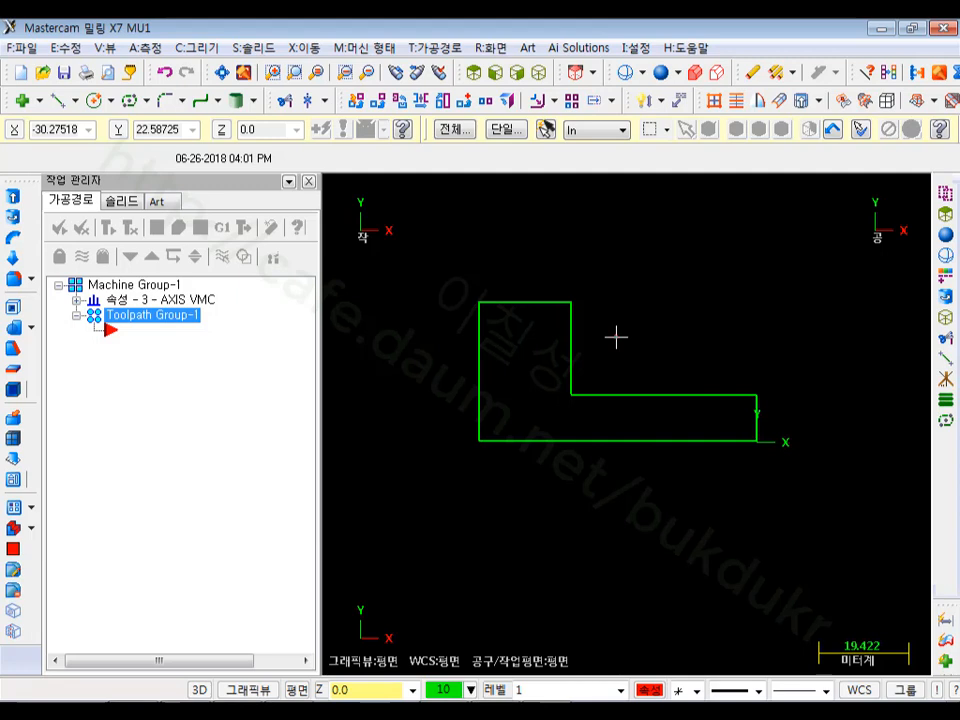
# Add the LATHE 2-AXIS SLANT BED MM.LMD-7 machine definition to the lathe machine list.
pyautogui.click(375, 48)
pyautogui.click(372, 90)
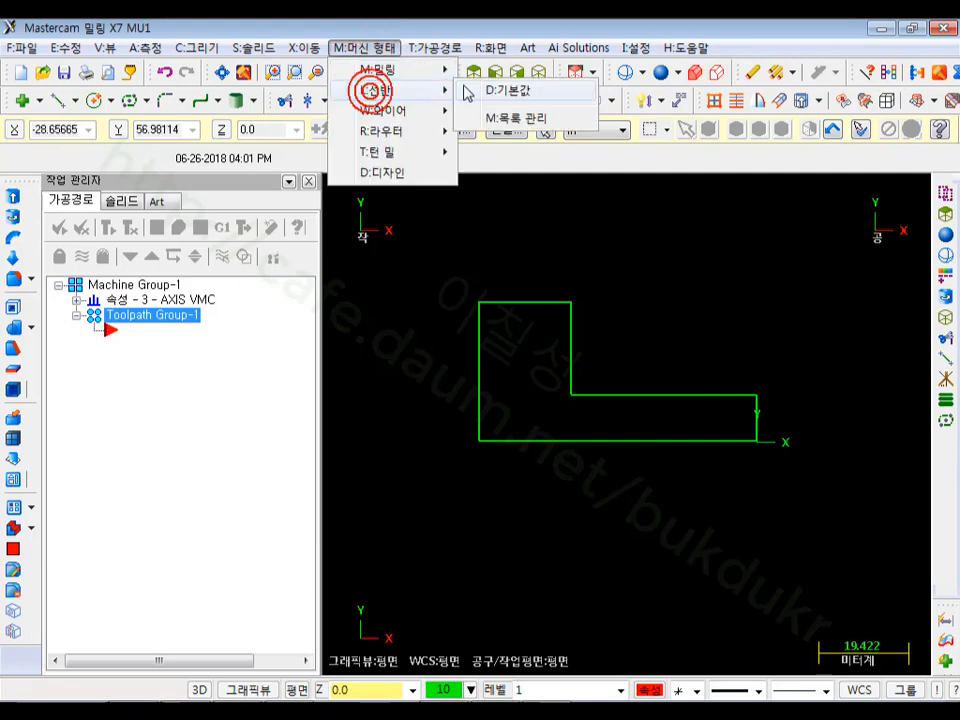
pyautogui.click(518, 120)
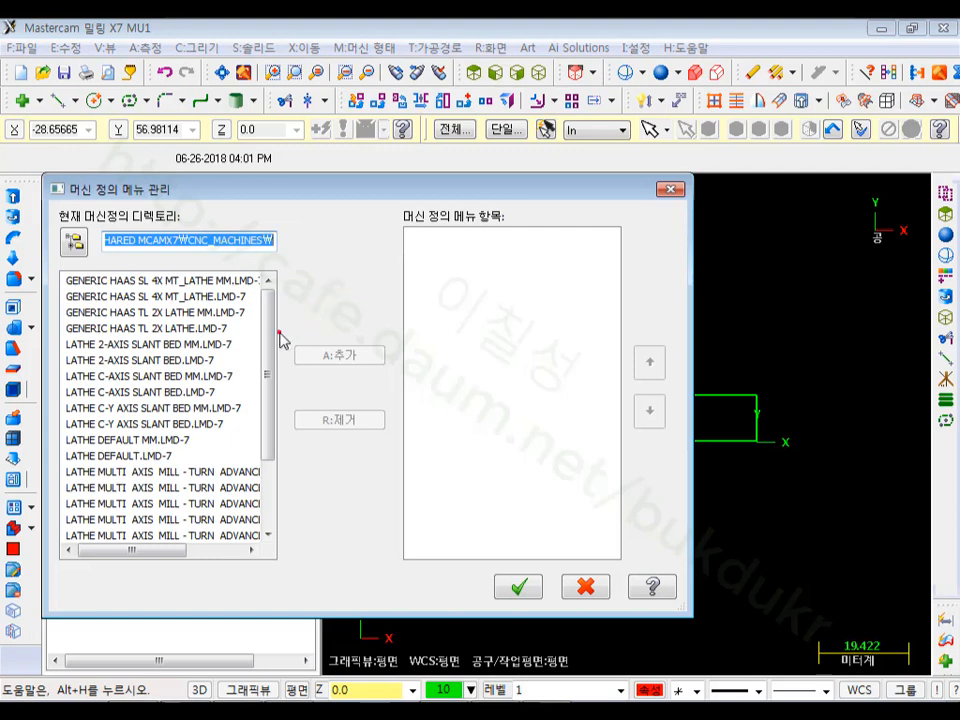
pyautogui.click(156, 344)
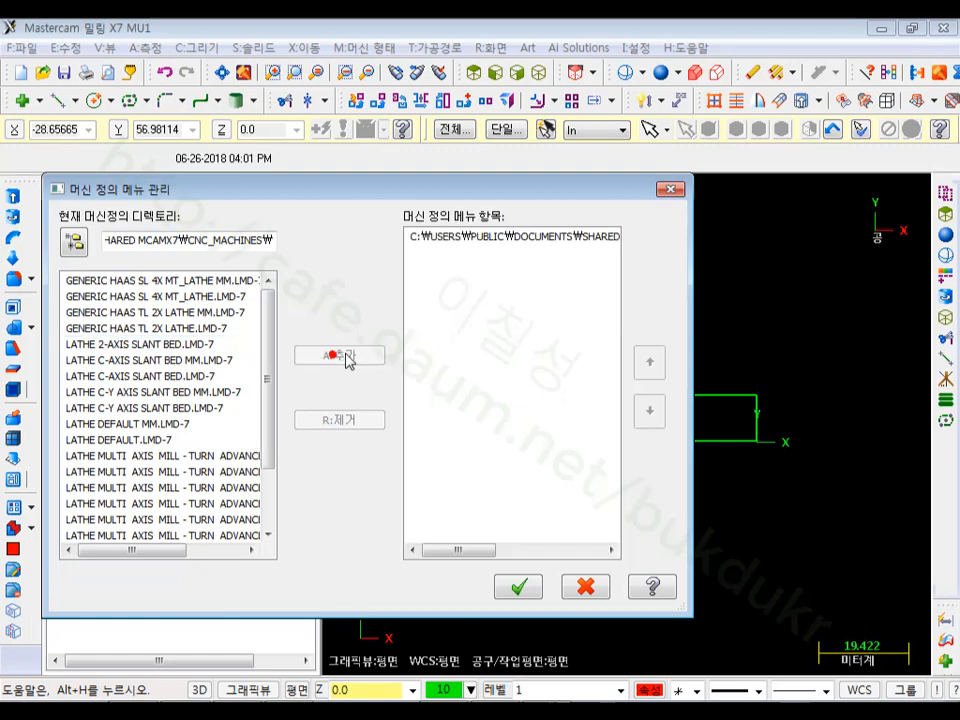
pyautogui.click(486, 237)
pyautogui.click(522, 588)
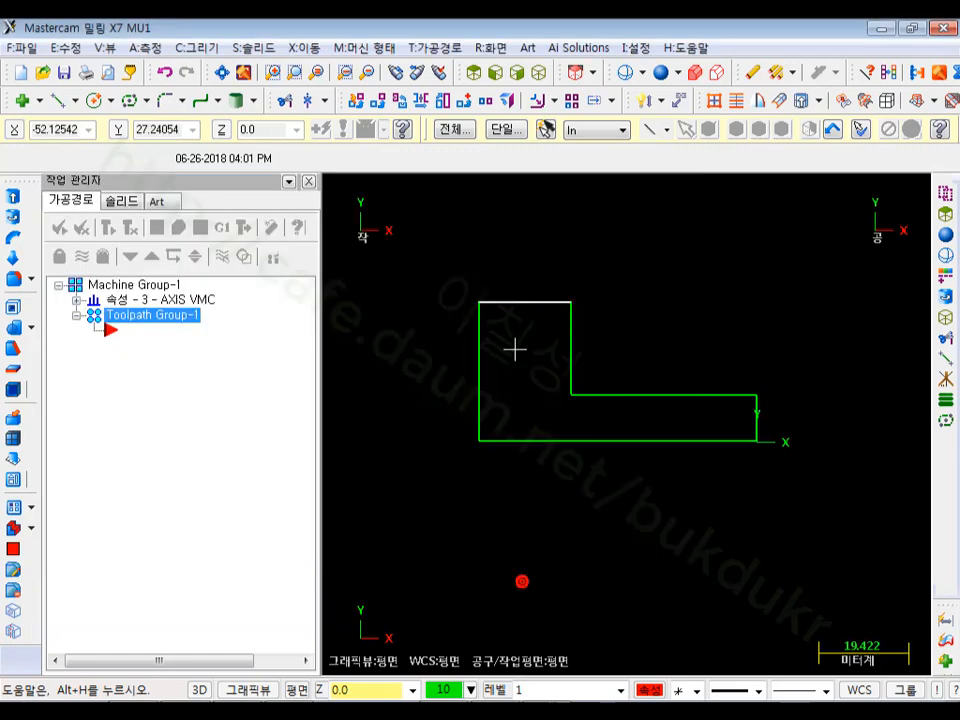
# Activate the LATHE 2-AXIS SLANT BED MM lathe as the machine for the part.
pyautogui.click(365, 47)
pyautogui.click(377, 89)
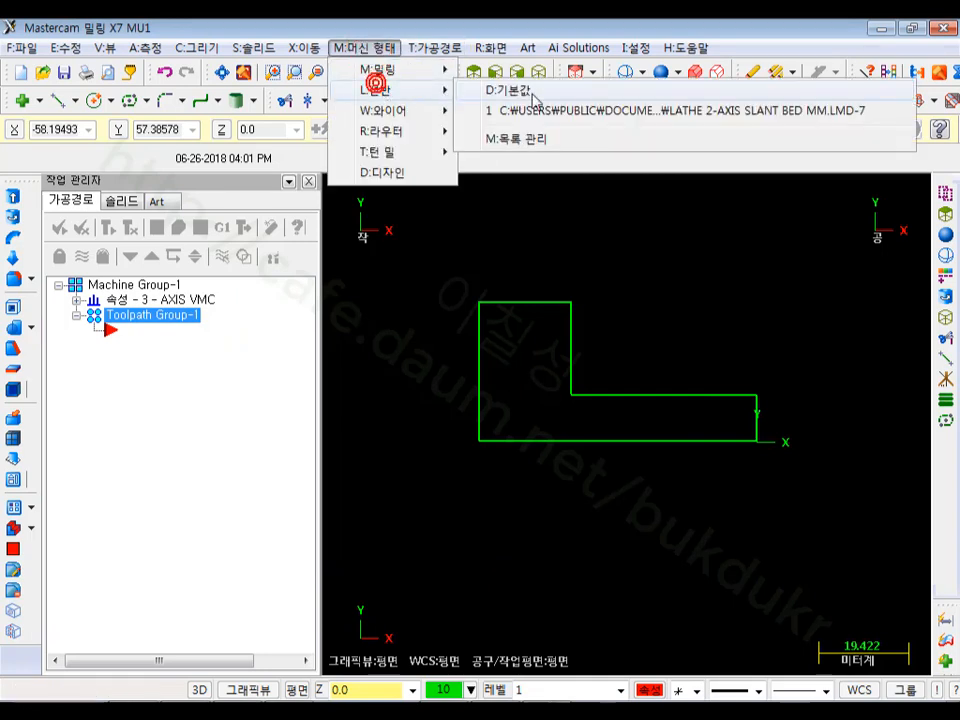
pyautogui.click(561, 109)
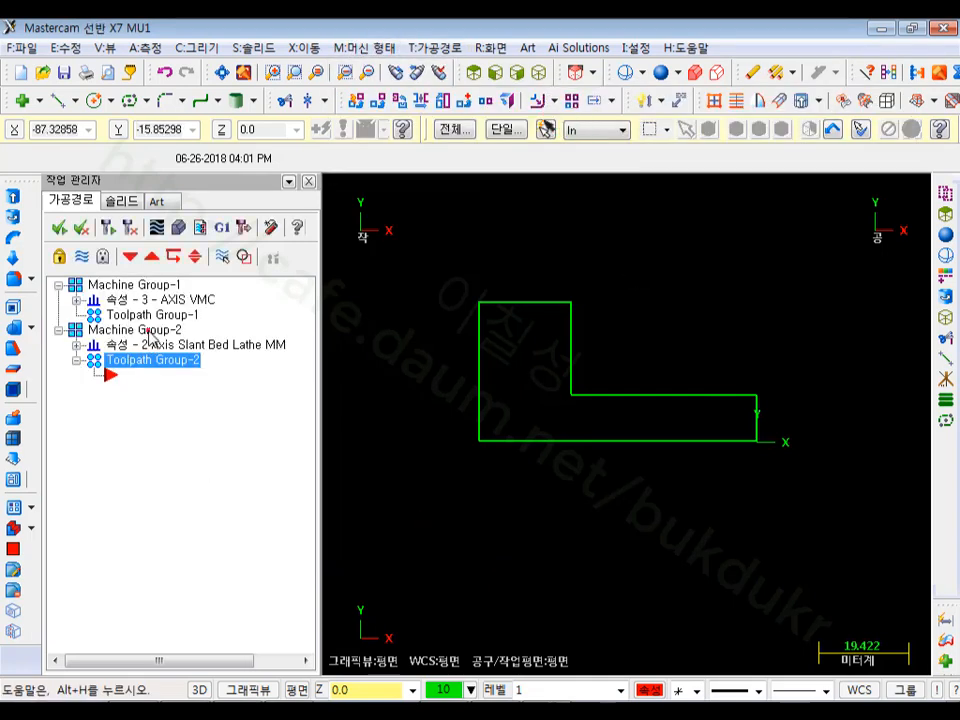
# Expand the lathe group's properties and delete Machine Group-1 with the 3-axis VMC.
pyautogui.click(135, 285)
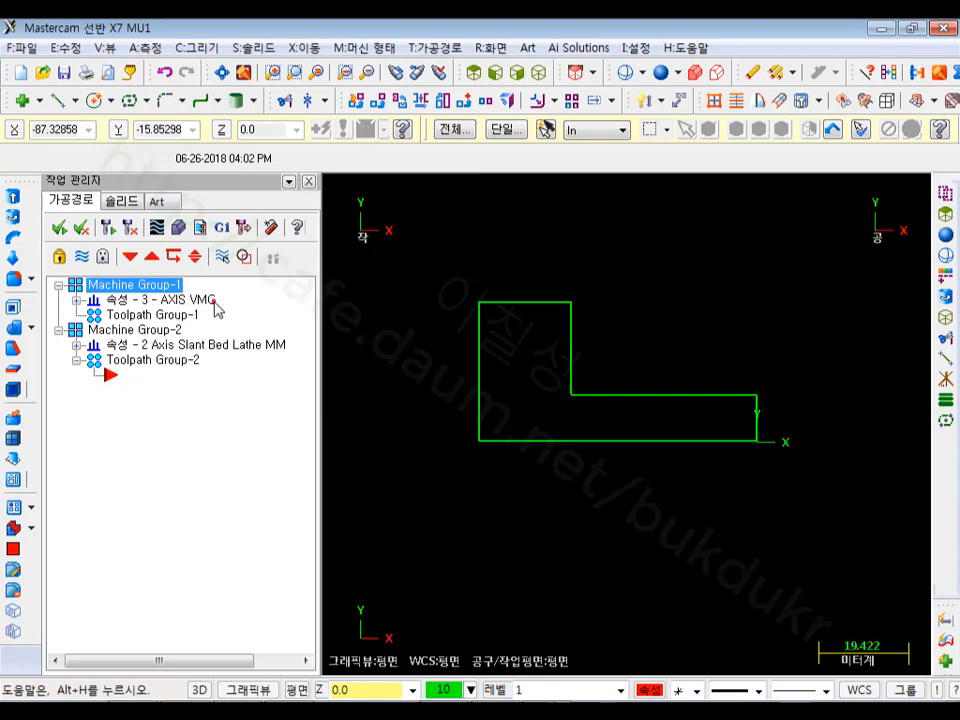
pyautogui.click(76, 344)
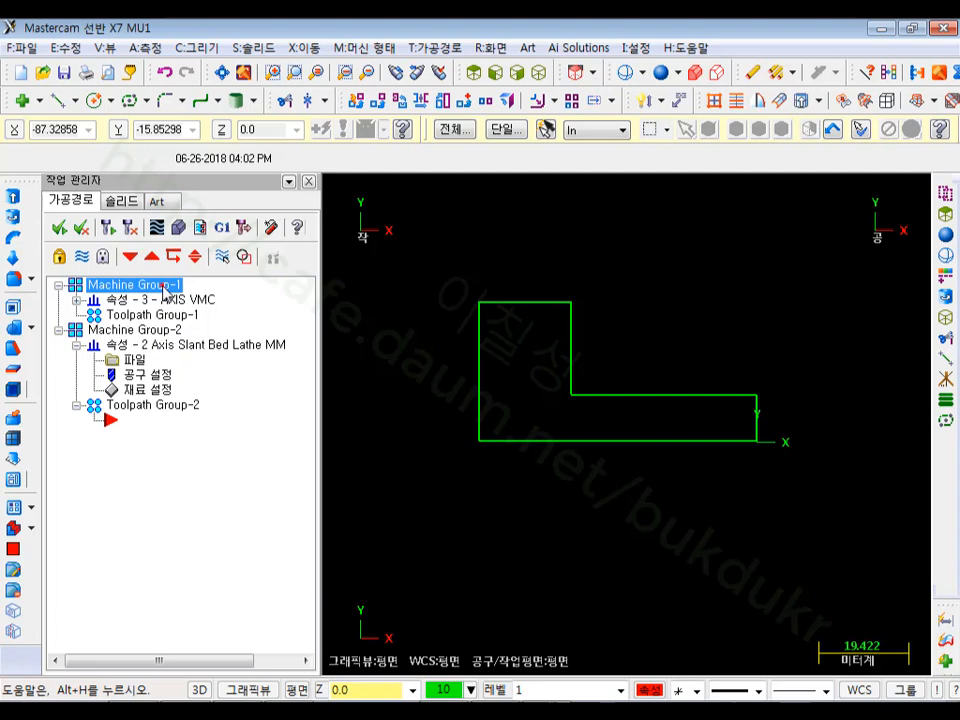
pyautogui.press('Delete')
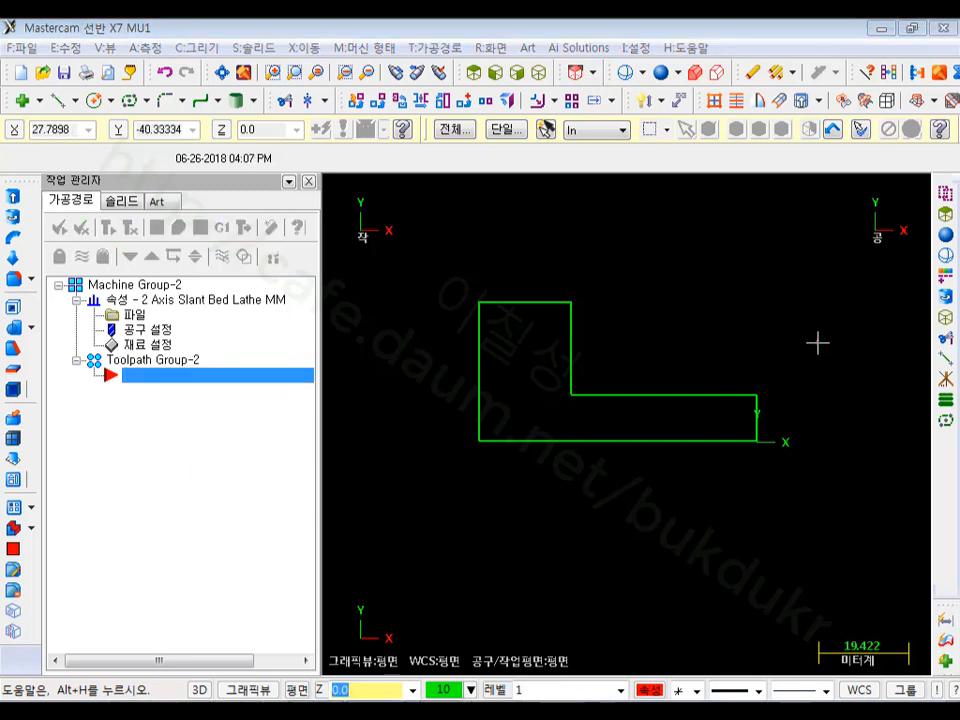
# Set the construction plane to the lathe diameter plane +D +Z (WCS).
pyautogui.click(817, 342)
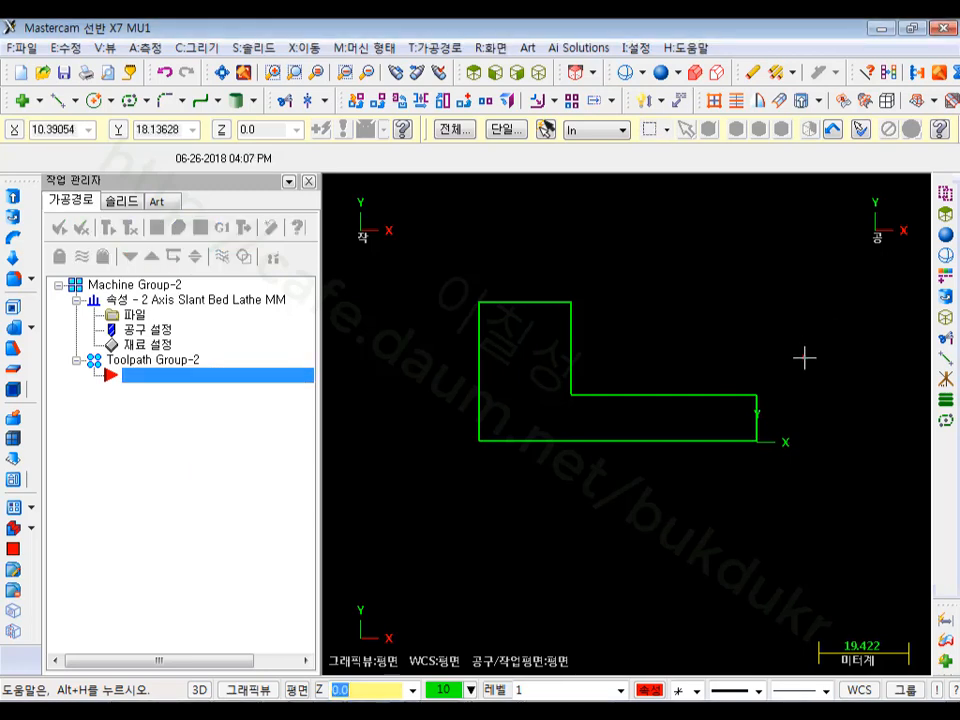
pyautogui.scroll(1, 851, 450)
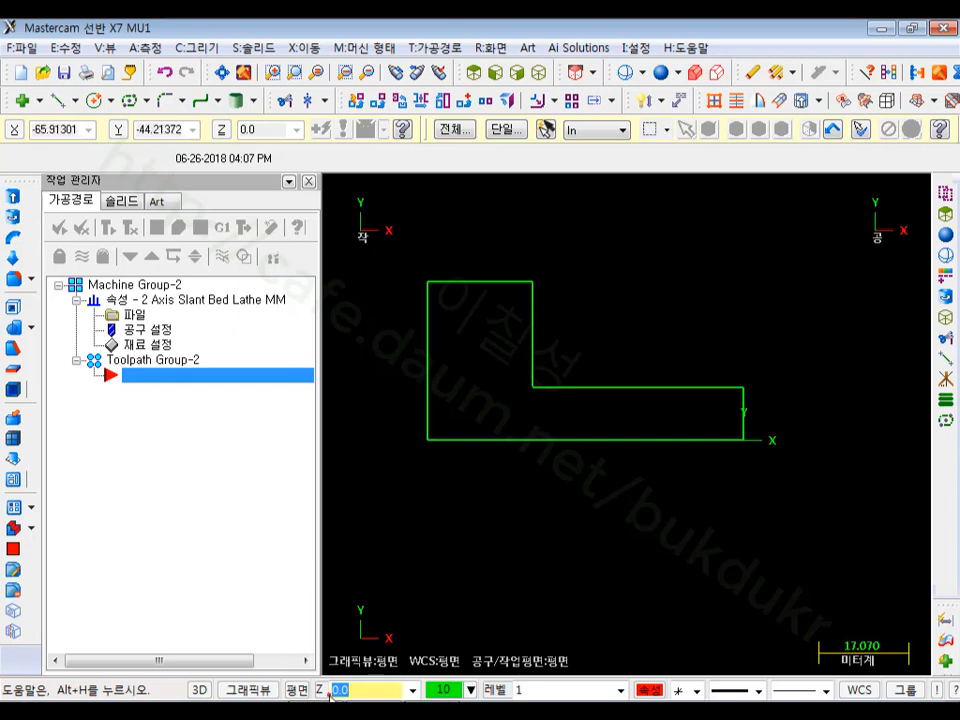
pyautogui.click(297, 690)
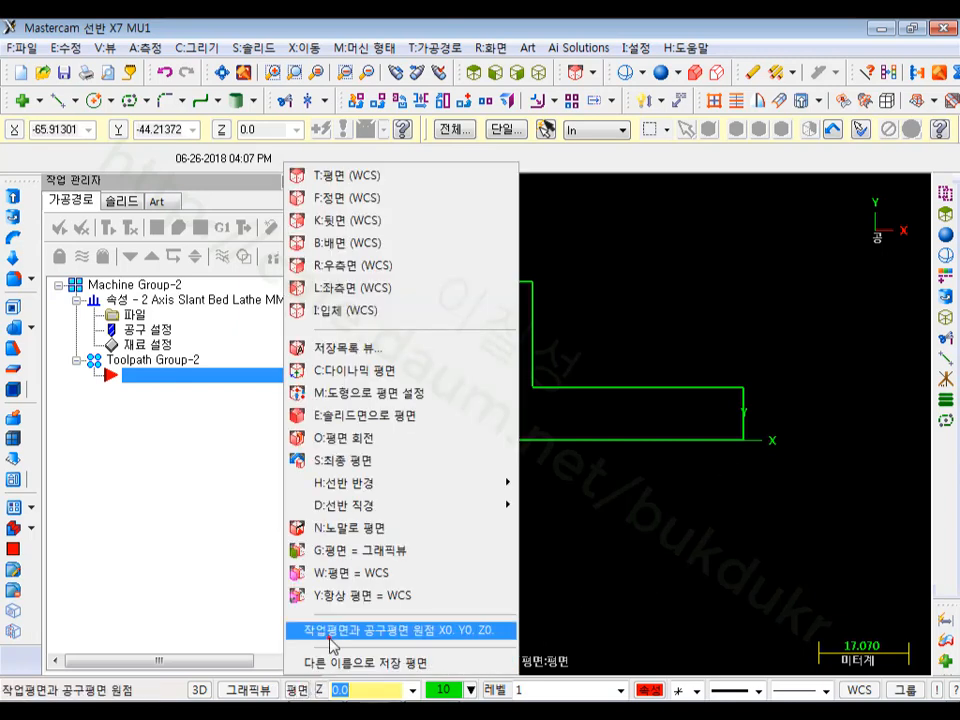
pyautogui.moveTo(368, 484)
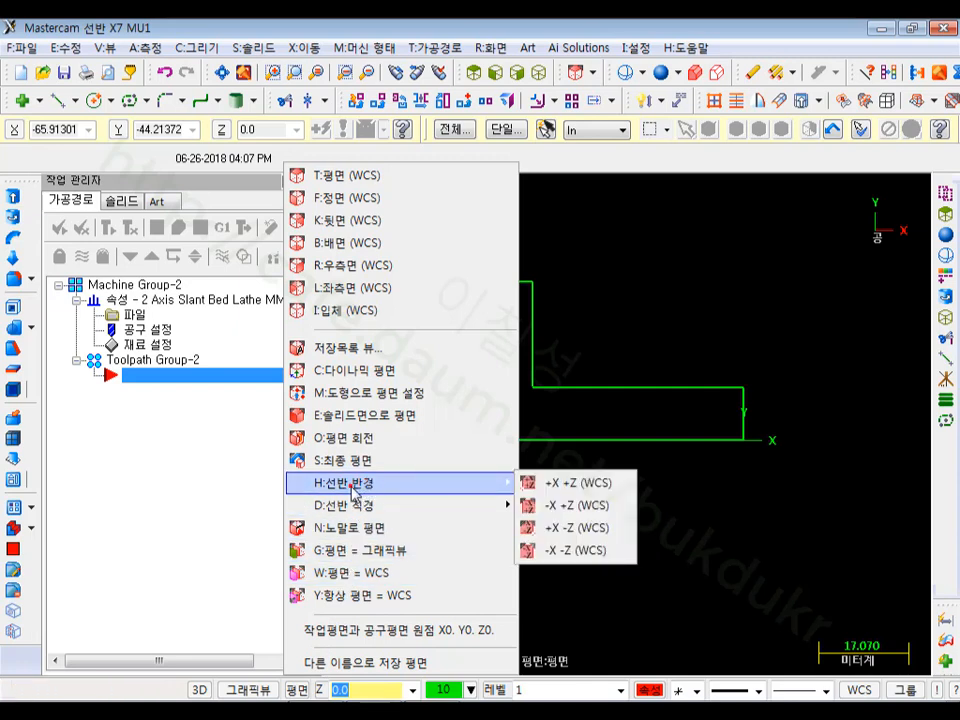
pyautogui.moveTo(360, 505)
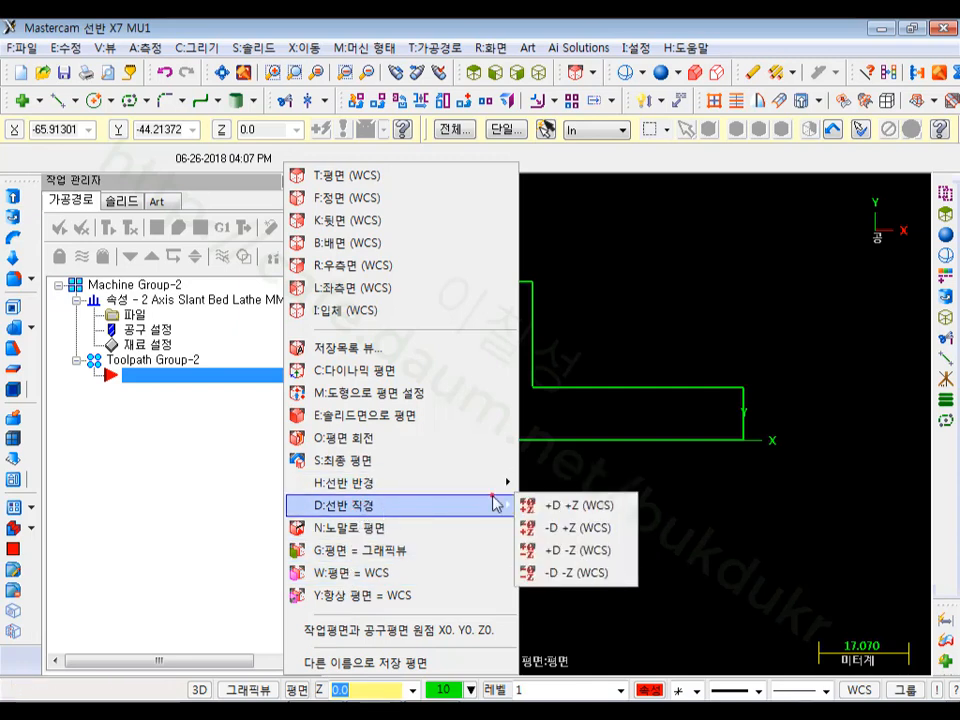
pyautogui.click(590, 506)
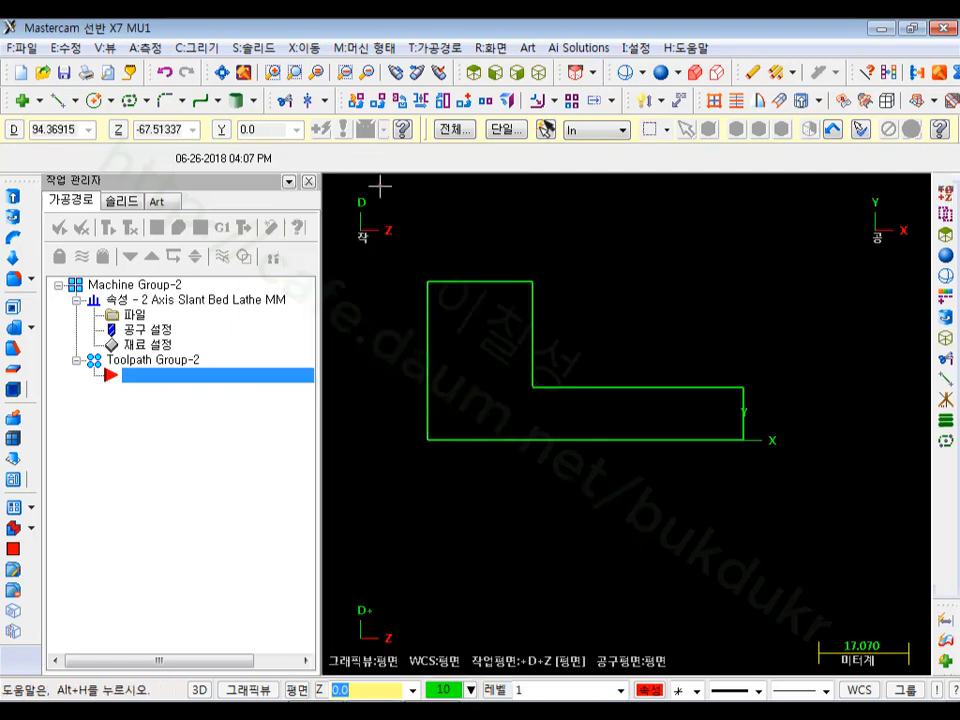
pyautogui.click(369, 246)
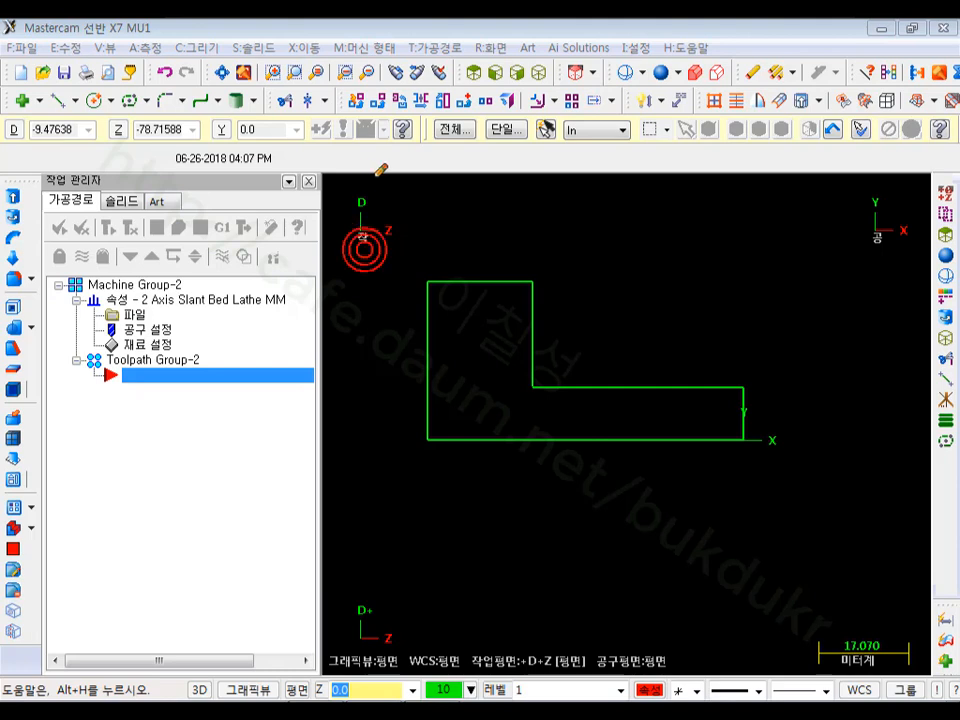
pyautogui.moveTo(321, 272)
pyautogui.mouseDown()
pyautogui.moveTo(278, 192)
pyautogui.moveTo(330, 88)
pyautogui.mouseUp()
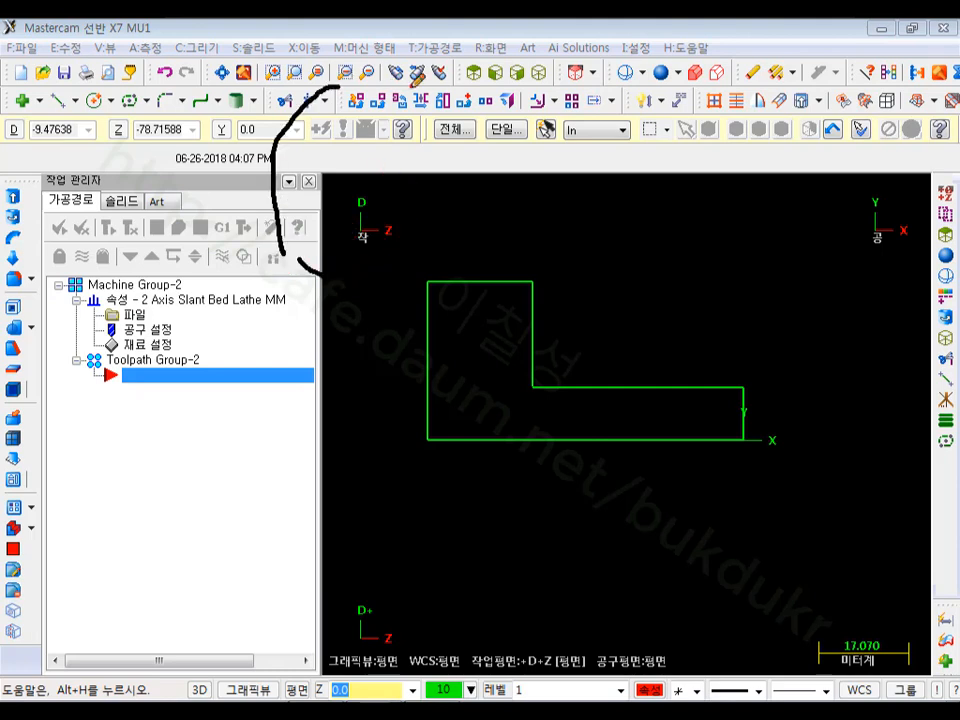
pyautogui.rightClick(410, 88)
pyautogui.click(470, 126)
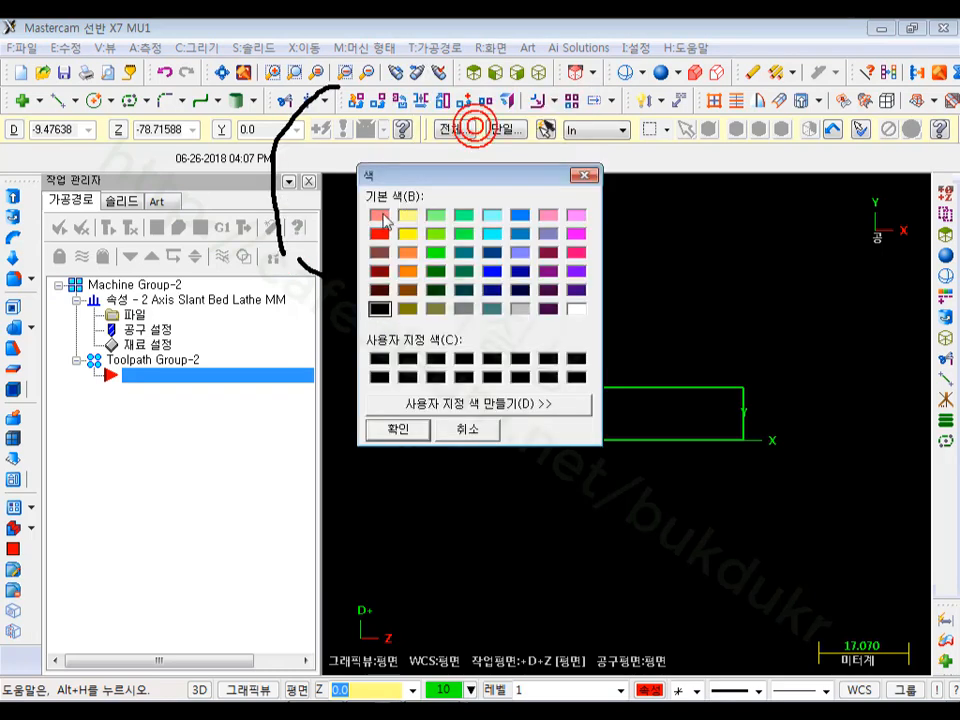
pyautogui.click(396, 430)
pyautogui.moveTo(382, 282)
pyautogui.mouseDown()
pyautogui.moveTo(318, 272)
pyautogui.moveTo(381, 130)
pyautogui.moveTo(354, 257)
pyautogui.moveTo(380, 215)
pyautogui.moveTo(388, 229)
pyautogui.moveTo(290, 262)
pyautogui.moveTo(300, 120)
pyautogui.moveTo(440, 250)
pyautogui.moveTo(368, 295)
pyautogui.mouseUp()
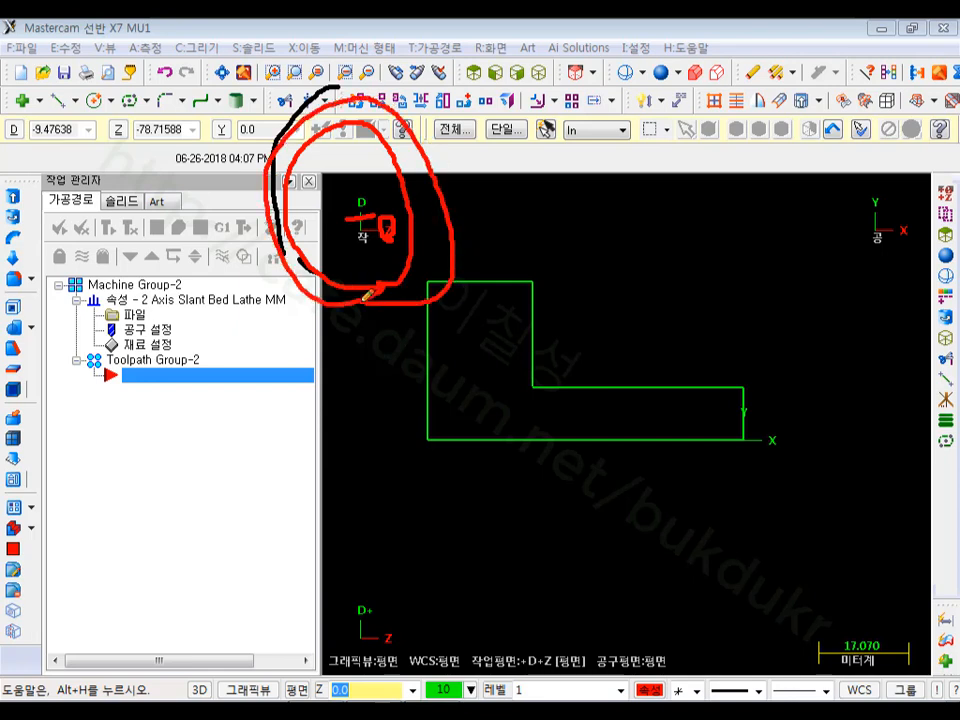
pyautogui.moveTo(358, 494)
pyautogui.mouseDown()
pyautogui.moveTo(692, 496)
pyautogui.moveTo(885, 474)
pyautogui.moveTo(800, 577)
pyautogui.mouseUp()
pyautogui.moveTo(620, 500)
pyautogui.mouseDown()
pyautogui.moveTo(686, 511)
pyautogui.moveTo(710, 553)
pyautogui.mouseUp()
pyautogui.moveTo(540, 522)
pyautogui.mouseDown()
pyautogui.moveTo(541, 440)
pyautogui.moveTo(502, 128)
pyautogui.mouseUp()
pyautogui.moveTo(529, 89); pyautogui.dragTo(578, 128)
pyautogui.moveTo(645, 138)
pyautogui.mouseDown()
pyautogui.moveTo(588, 196)
pyautogui.moveTo(655, 199)
pyautogui.mouseUp()
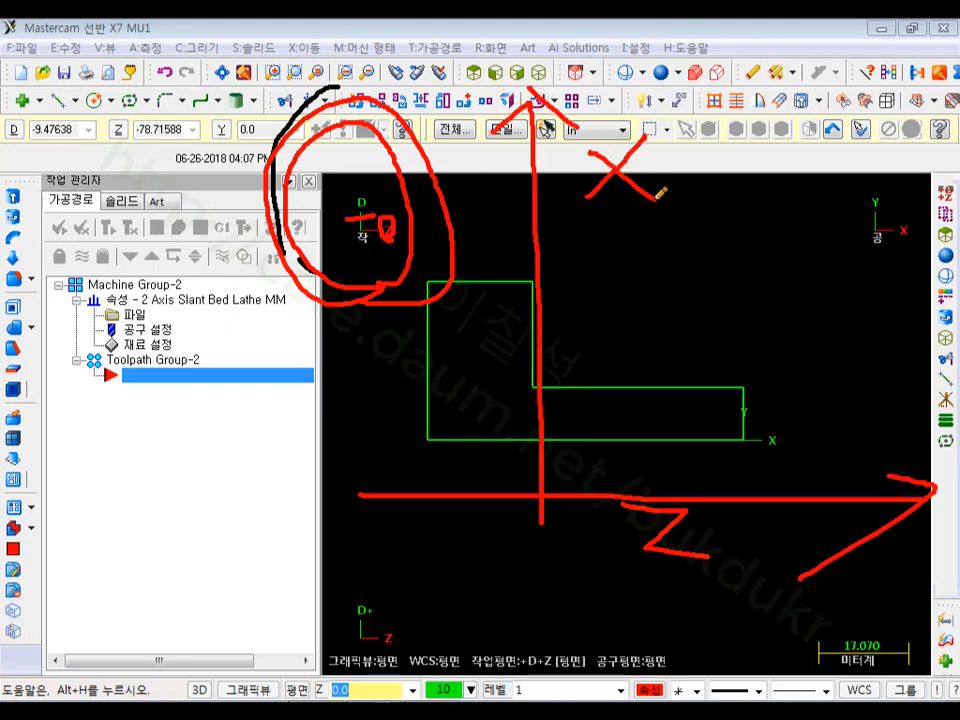
pyautogui.rightClick(740, 216)
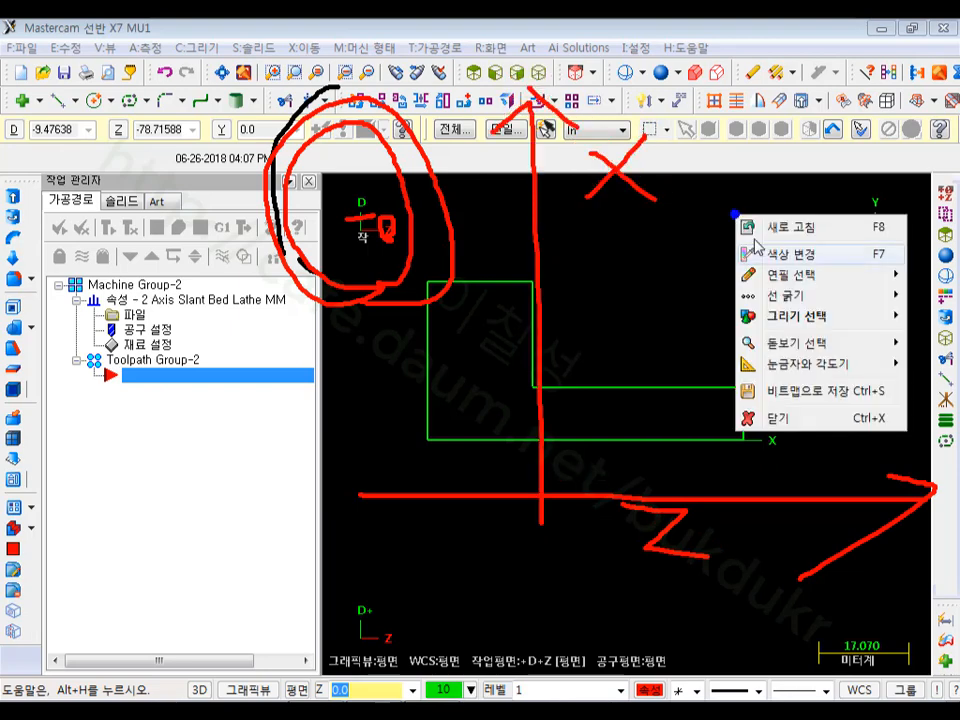
pyautogui.click(776, 418)
pyautogui.scroll(-2, 542, 427)
pyautogui.scroll(1, 542, 427)
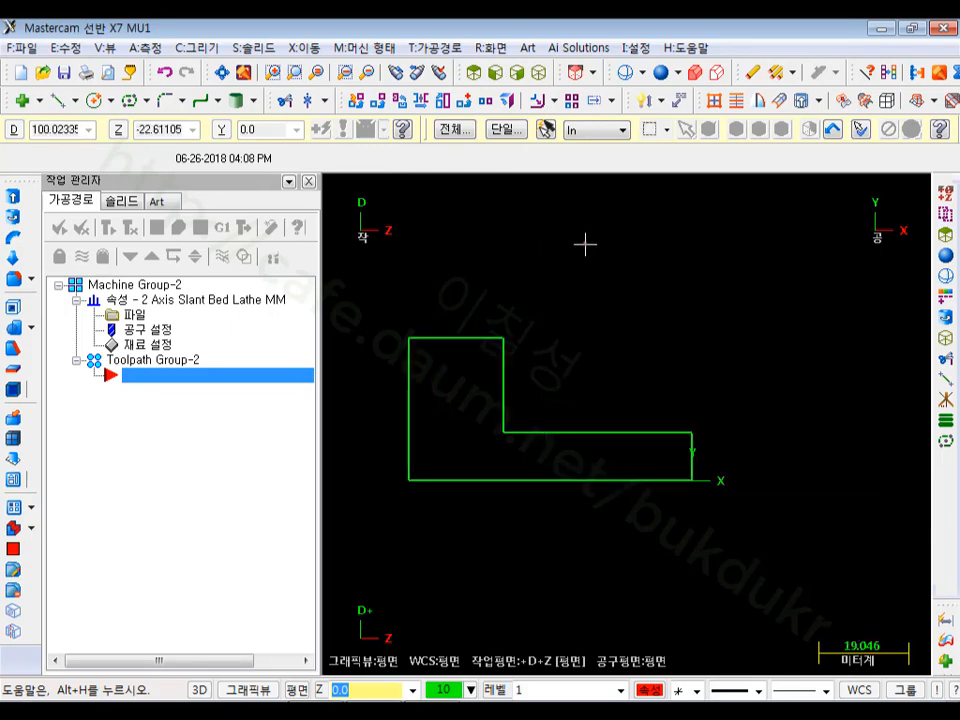
pyautogui.scroll(-1, 786, 418)
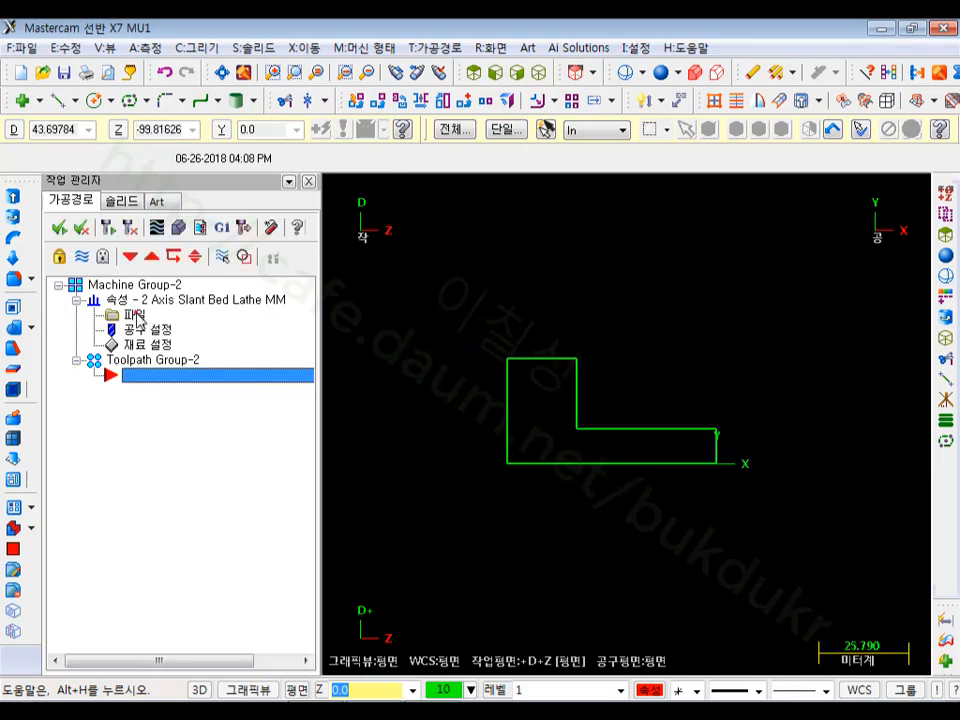
# In the lathe group's tool settings, set program number 0626, take feed rates from the tool, and assign tool numbers sequentially.
pyautogui.click(133, 314)
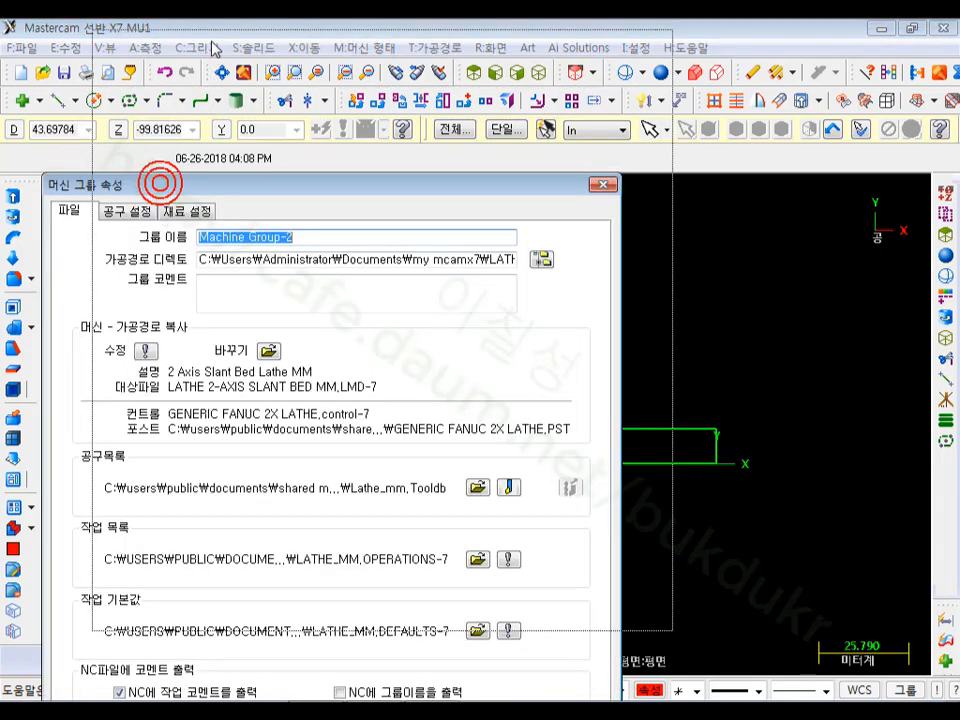
pyautogui.moveTo(165, 189); pyautogui.dragTo(213, 46)
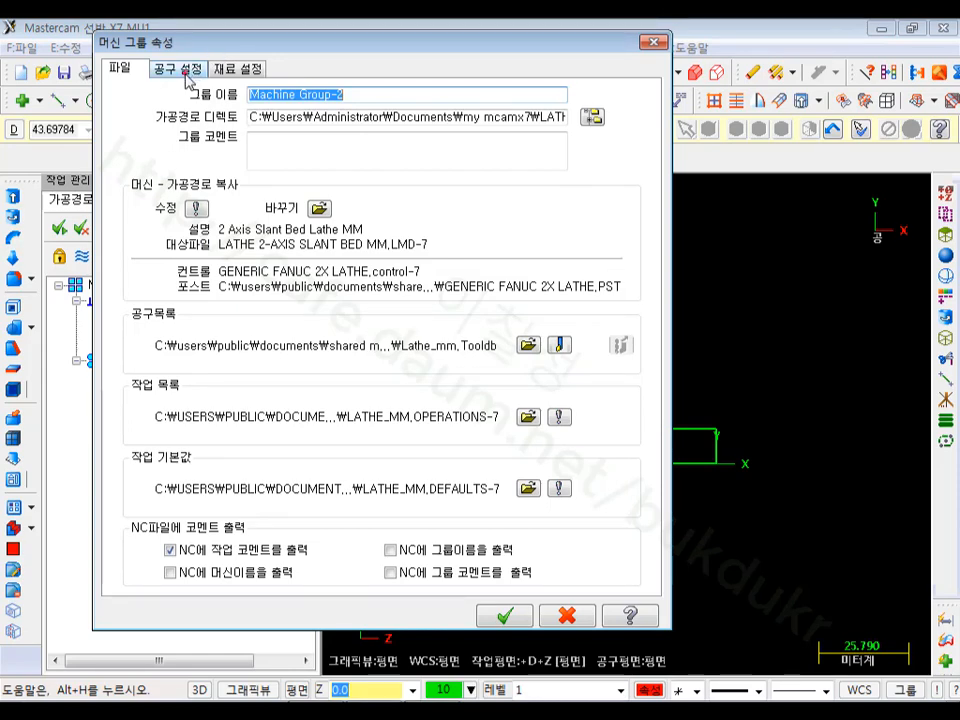
pyautogui.click(171, 70)
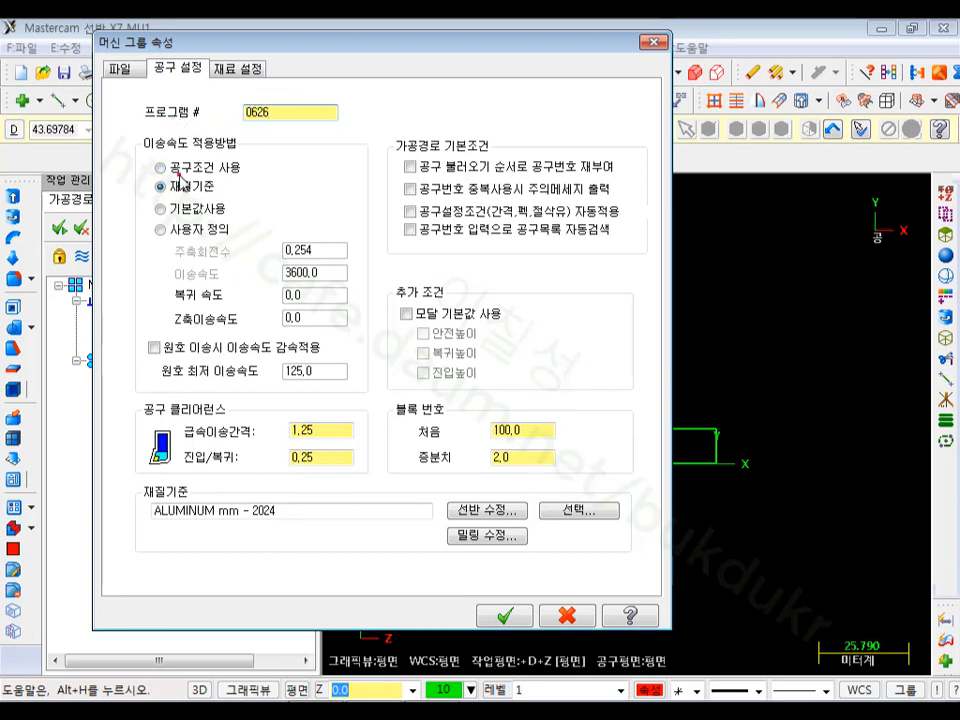
pyautogui.click(217, 169)
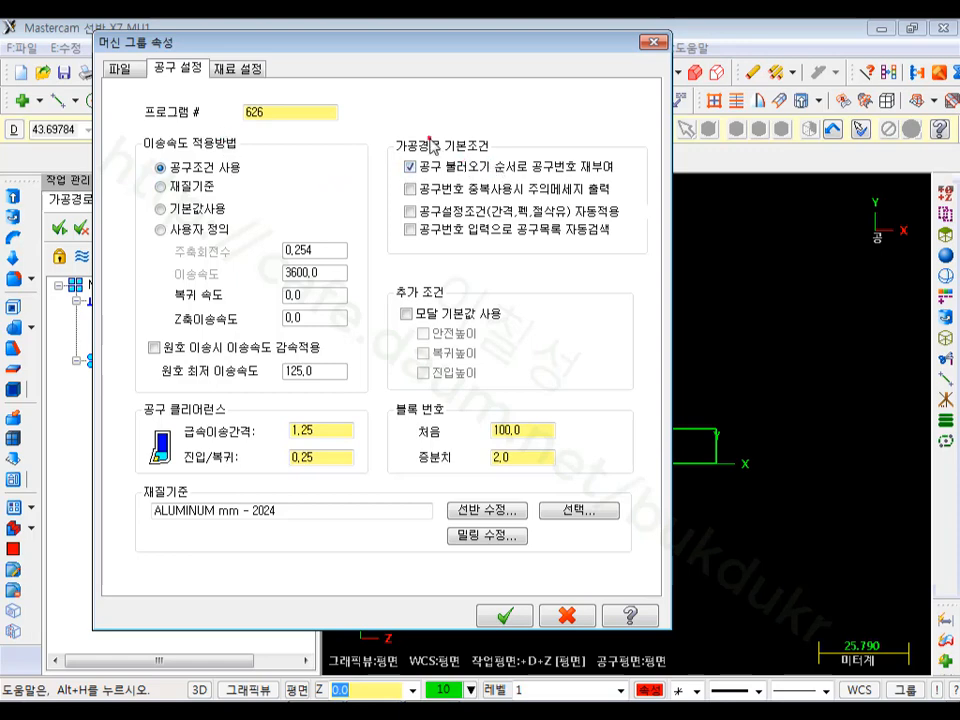
# Define cylindrical stock for the left spindle, picking the profile's upper shoulder corner to set its outer diameter to 60.0.
pyautogui.click(237, 69)
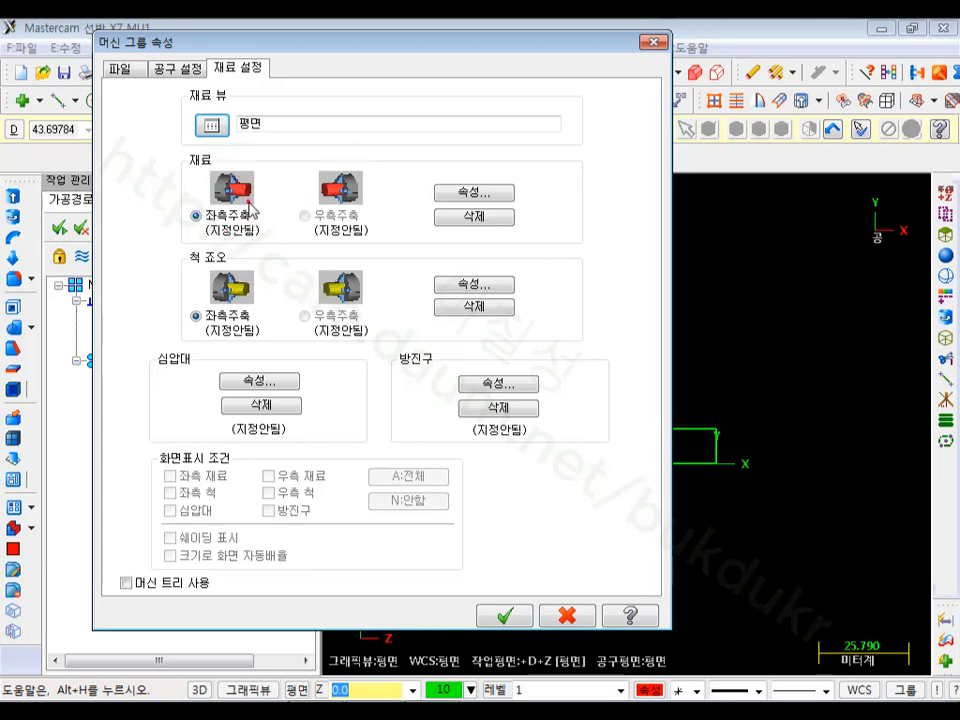
pyautogui.click(484, 194)
pyautogui.moveTo(300, 195); pyautogui.dragTo(260, 55)
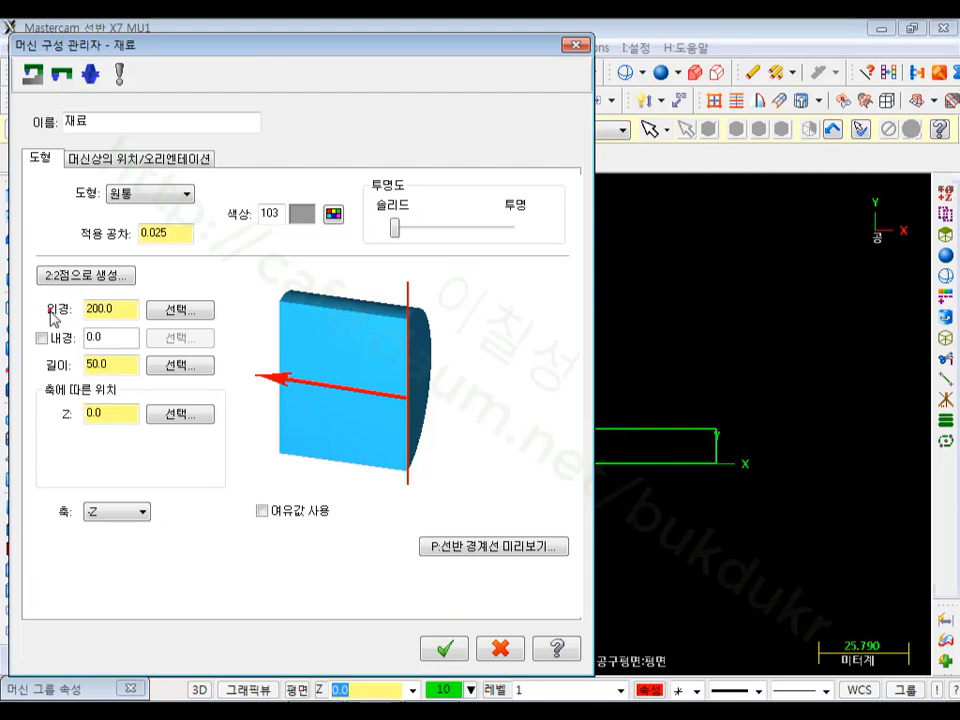
pyautogui.click(178, 310)
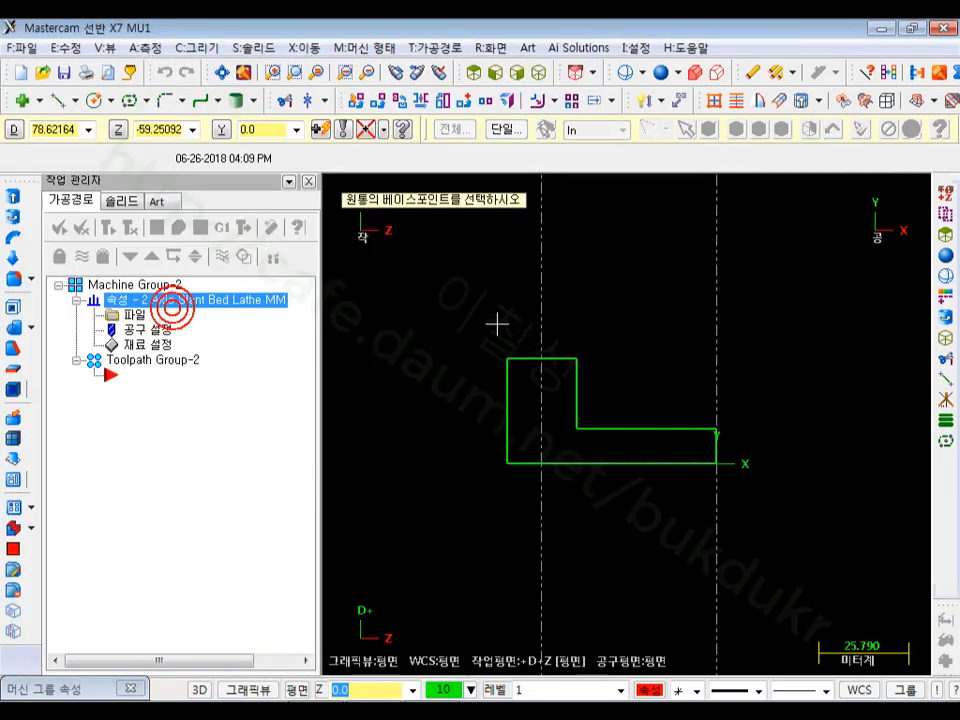
pyautogui.click(583, 367)
pyautogui.moveTo(505, 44); pyautogui.dragTo(321, 47)
pyautogui.moveTo(257, 47); pyautogui.dragTo(375, 44)
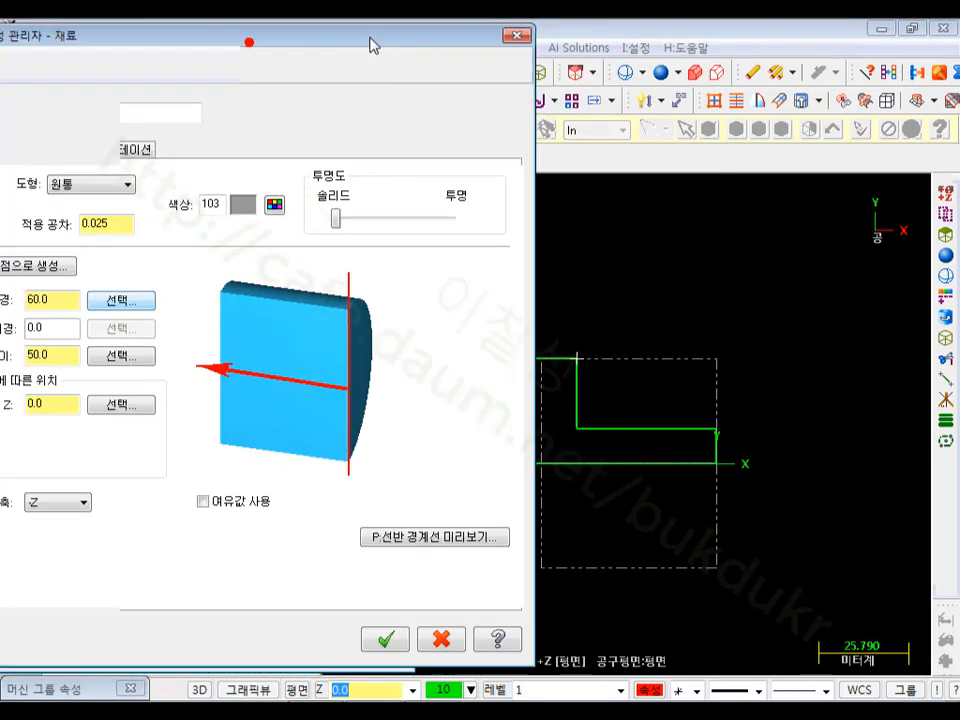
pyautogui.moveTo(125, 38); pyautogui.dragTo(183, 45)
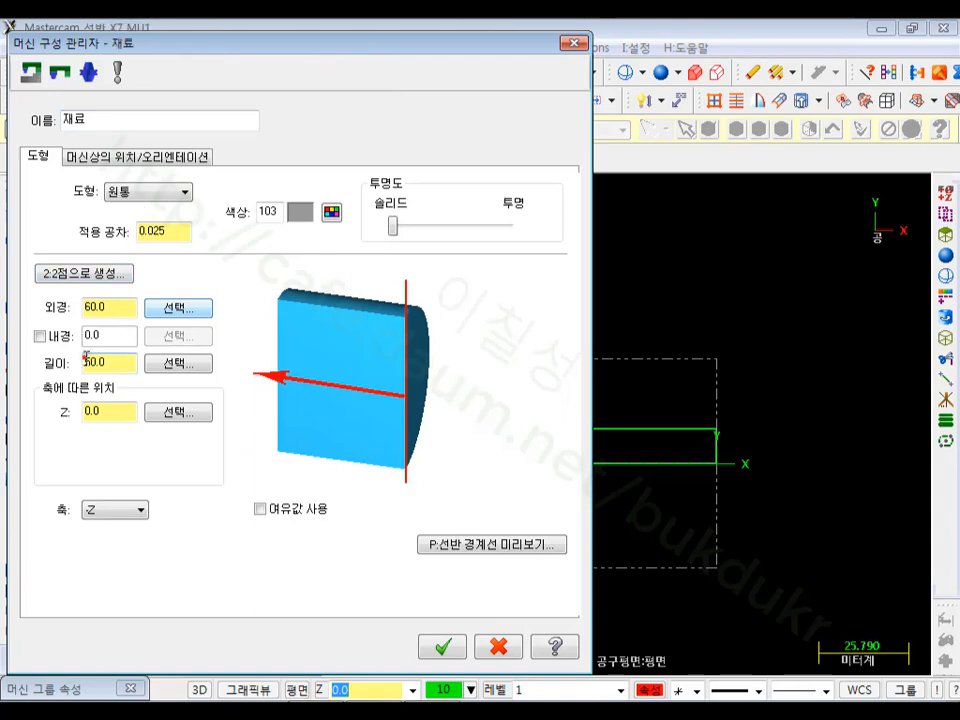
# Set the stock length to 60.0 by picking the profile's horizontal centreline.
pyautogui.click(174, 365)
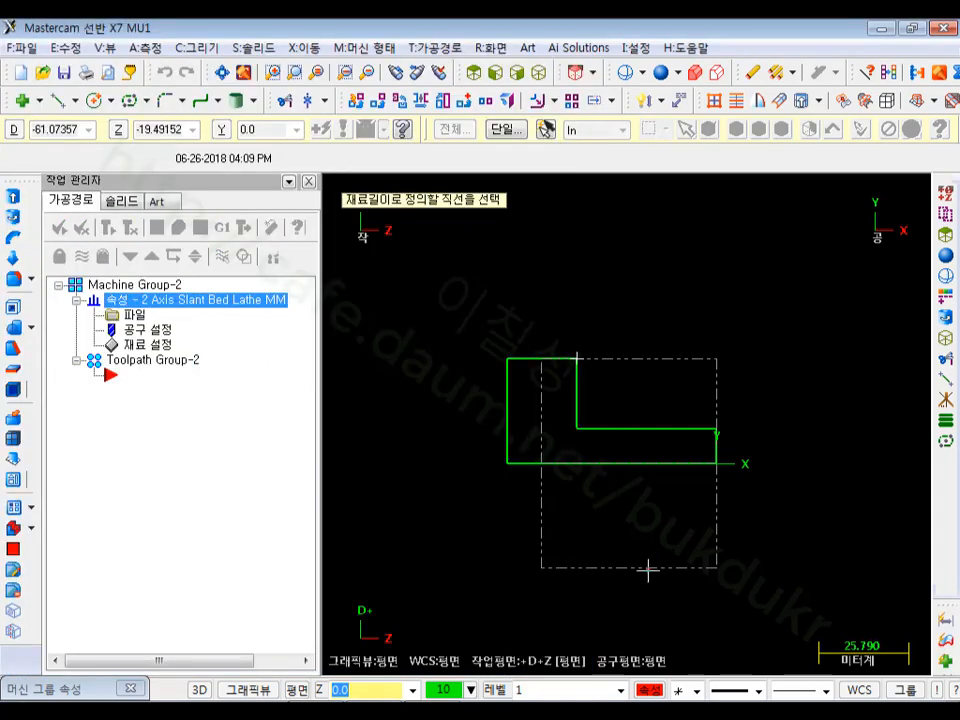
pyautogui.click(645, 472)
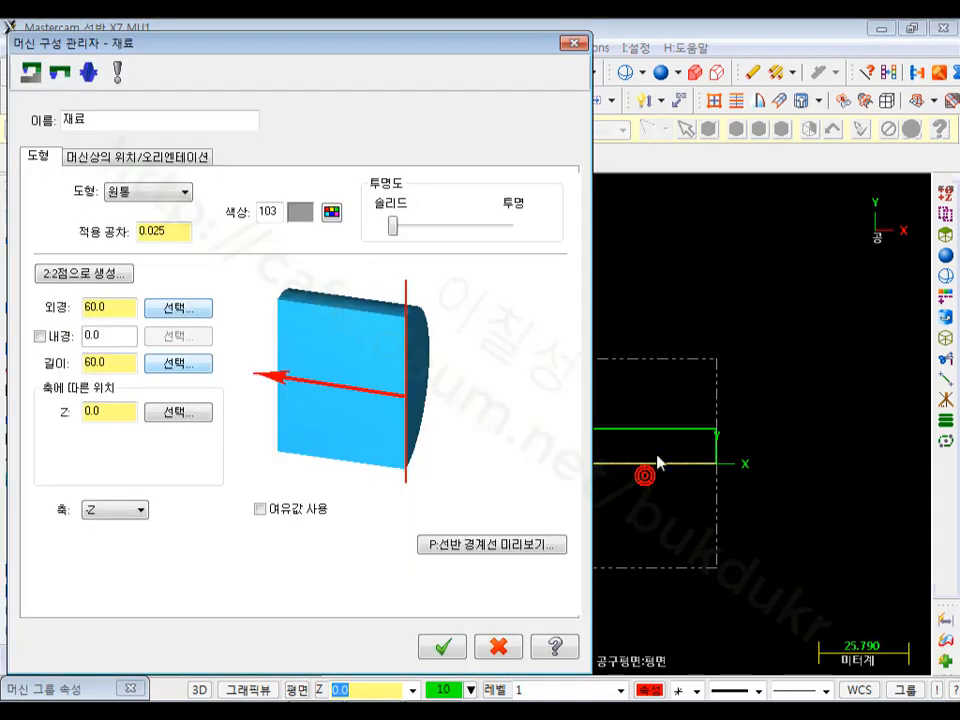
pyautogui.moveTo(540, 43); pyautogui.dragTo(200, 46)
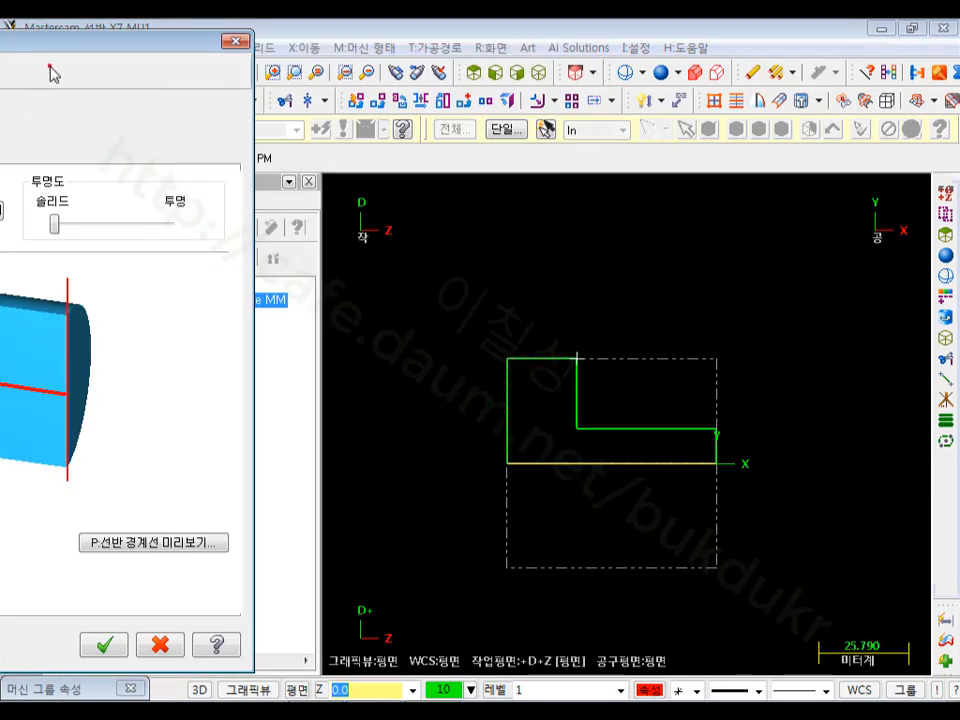
pyautogui.moveTo(48, 42); pyautogui.dragTo(505, 35)
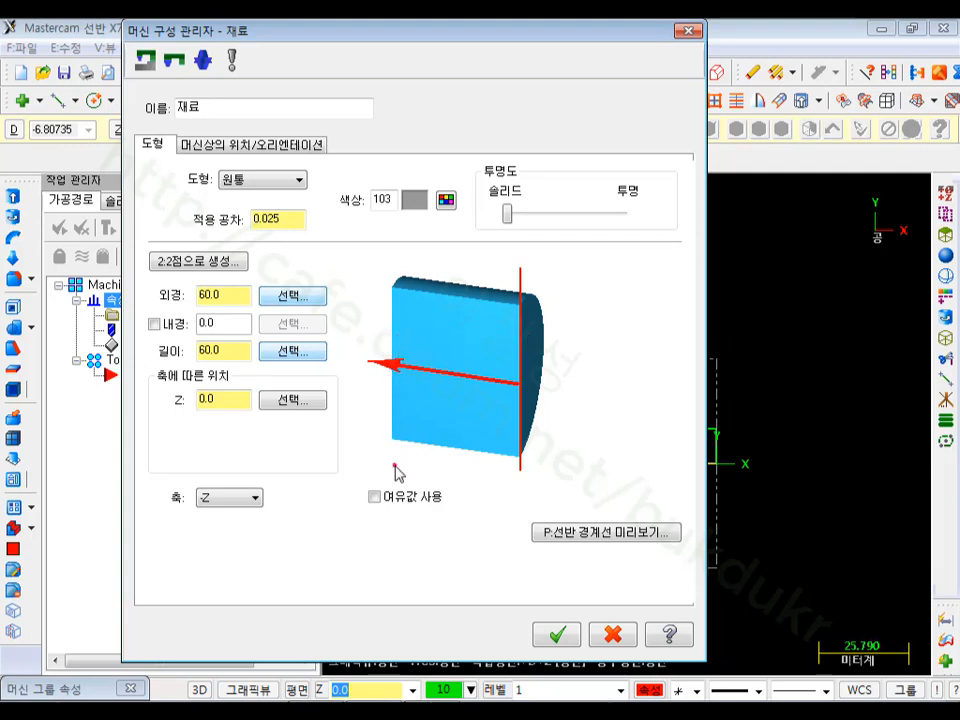
# Try stock margins of 1.0 on the outer diameter and the right and left ends, and switch the margins off again.
pyautogui.click(375, 497)
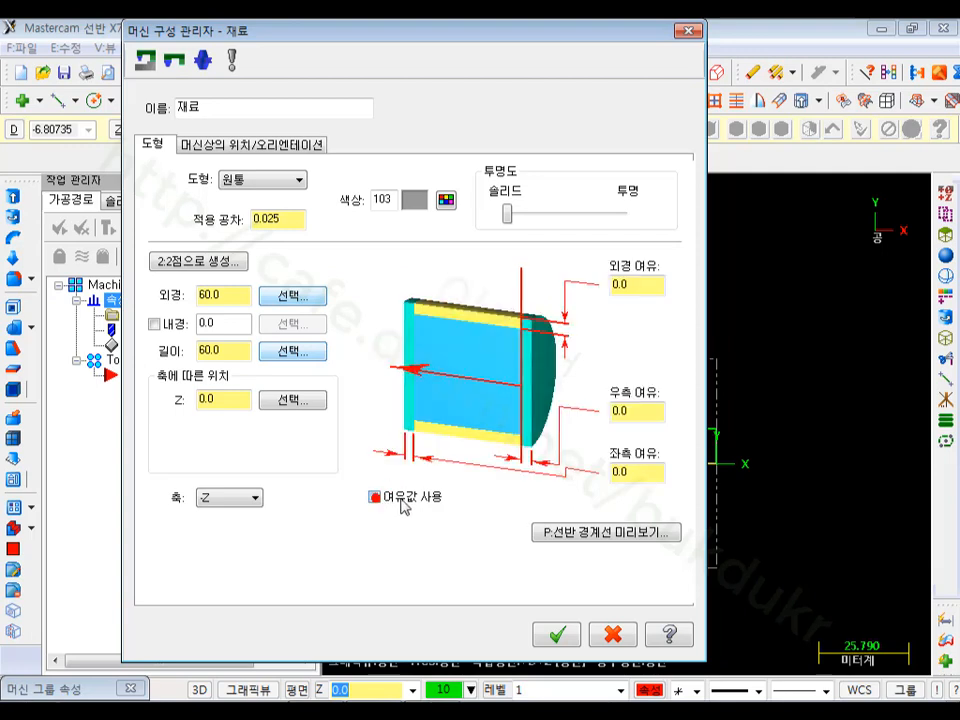
pyautogui.doubleClick(634, 283)
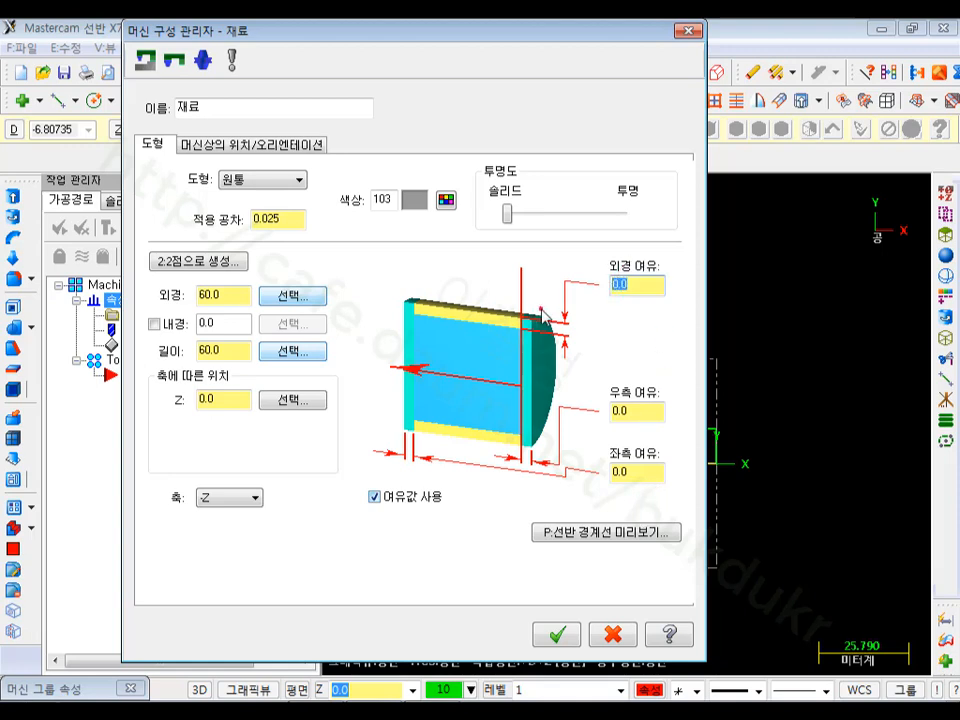
pyautogui.write('1')
pyautogui.press('Tab')
pyautogui.write('1')
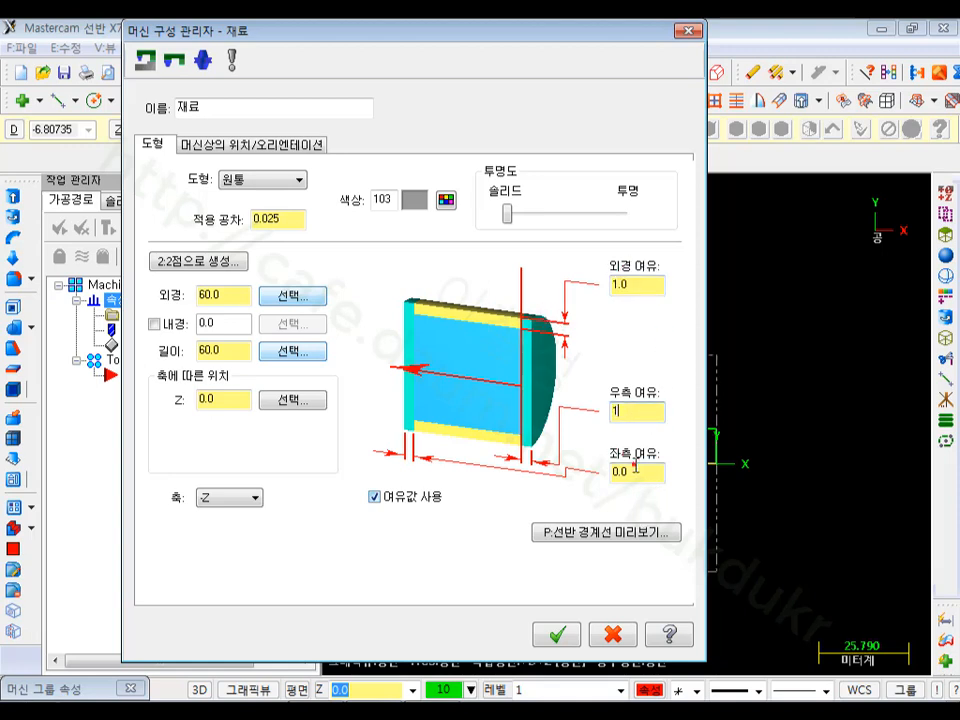
pyautogui.press('Tab')
pyautogui.write('1')
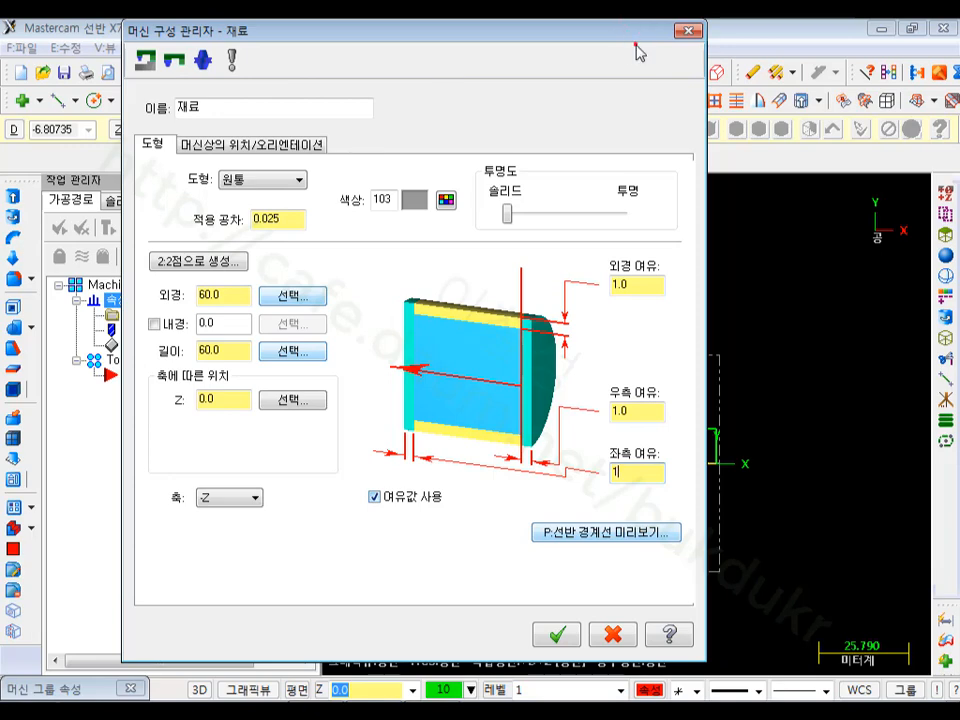
pyautogui.moveTo(636, 40); pyautogui.dragTo(353, 62)
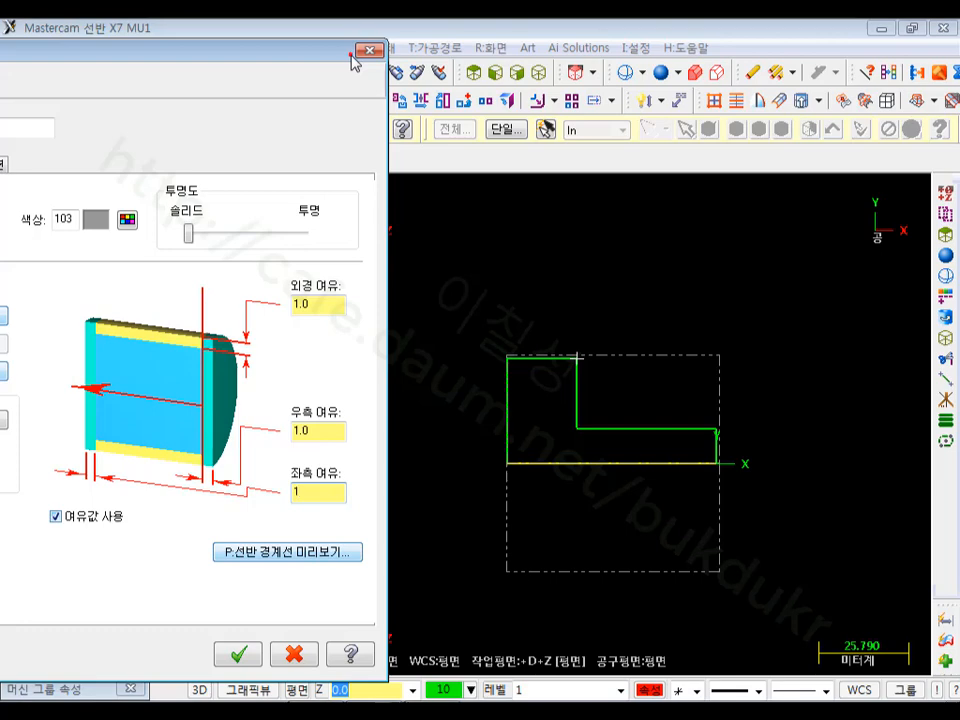
pyautogui.moveTo(317, 47); pyautogui.dragTo(818, 47)
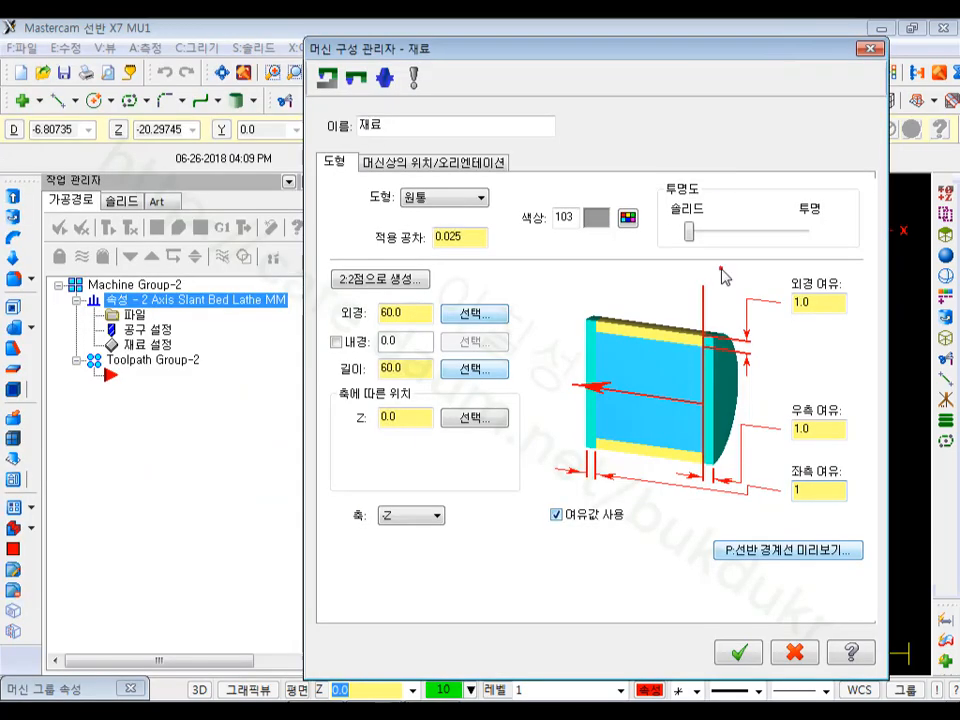
pyautogui.click(556, 515)
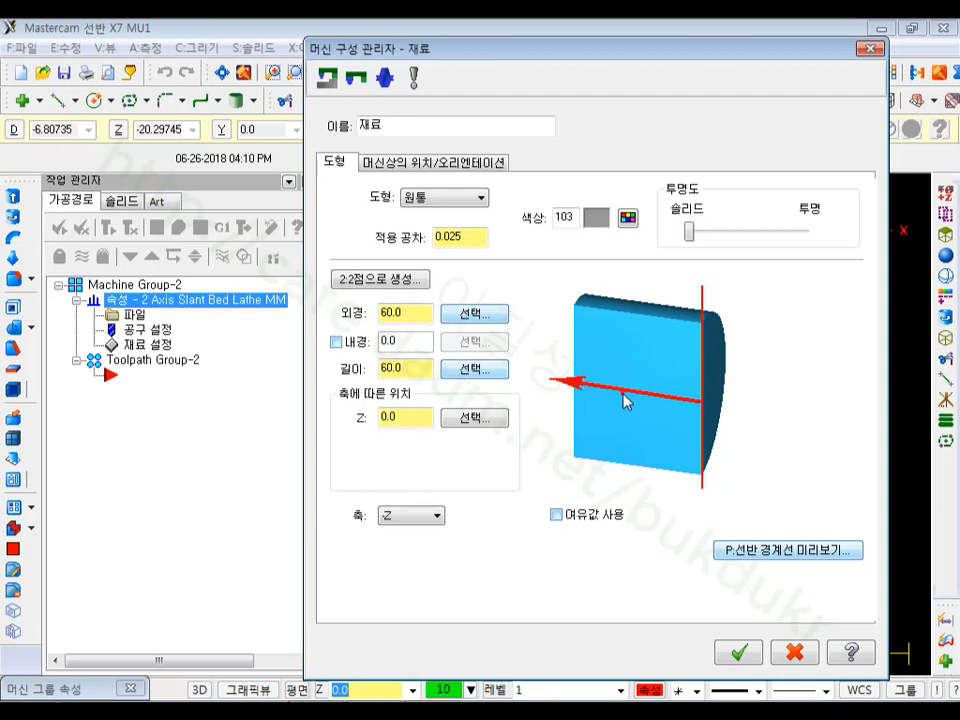
# Accept the left spindle's stock definition and uncover the profile to check the stock outline.
pyautogui.click(739, 652)
pyautogui.moveTo(598, 48); pyautogui.dragTo(335, 48)
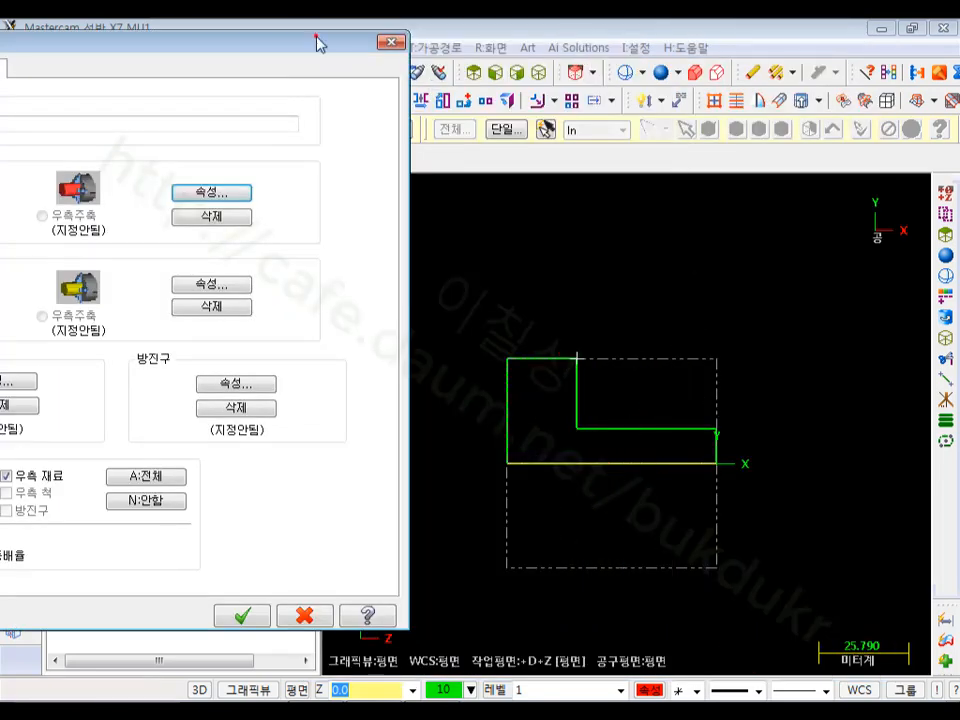
# Open the left spindle's chuck jaw properties in the stock setup.
pyautogui.moveTo(316, 42); pyautogui.dragTo(532, 46)
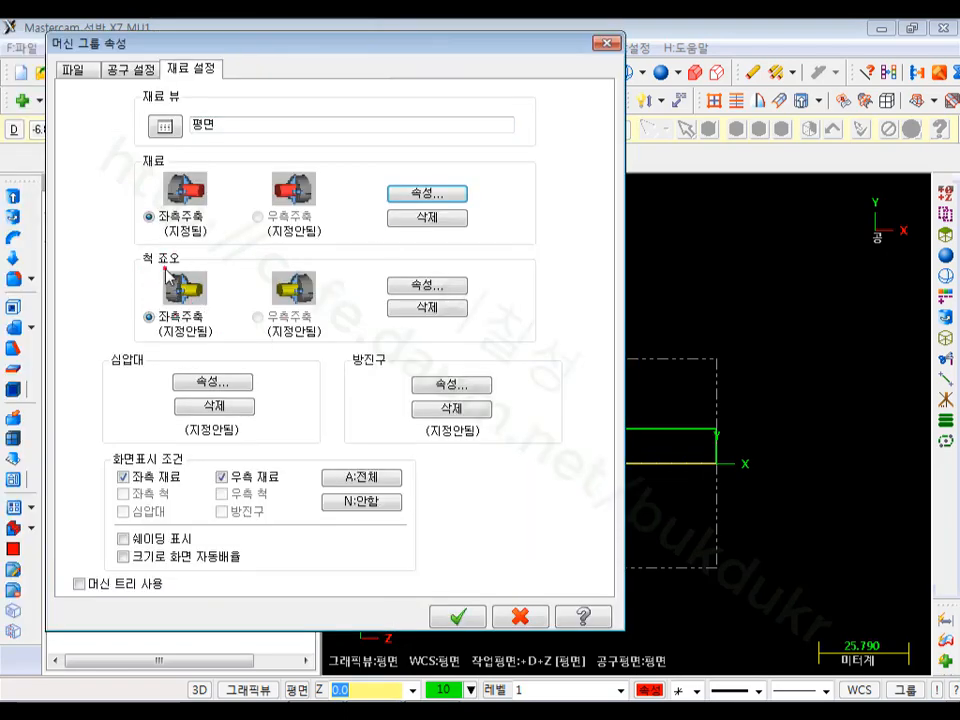
pyautogui.click(427, 285)
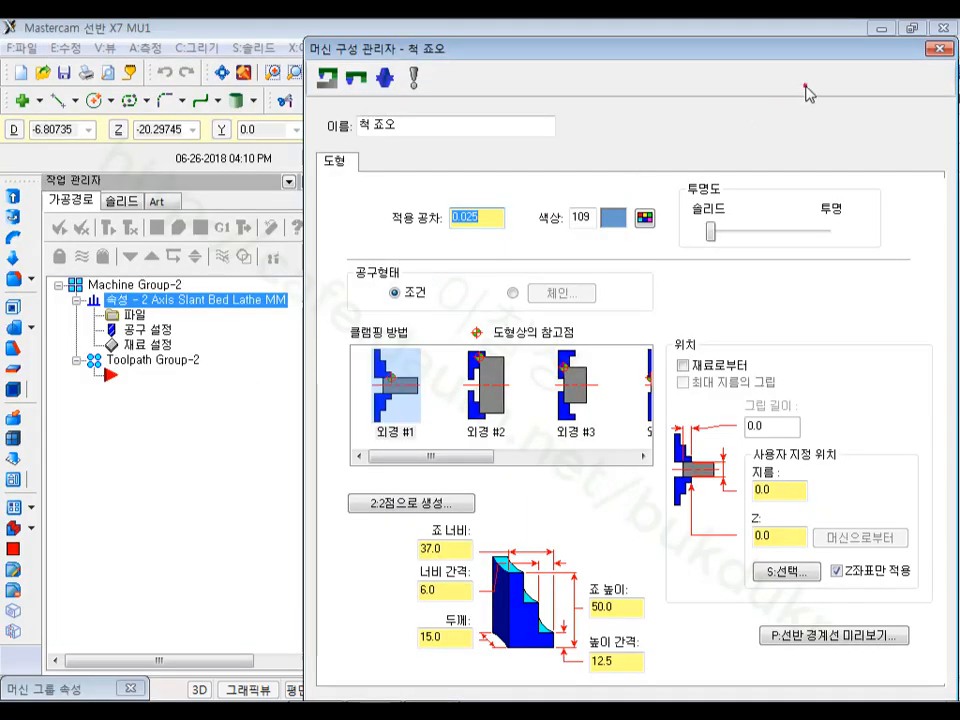
pyautogui.moveTo(851, 50); pyautogui.dragTo(548, 32)
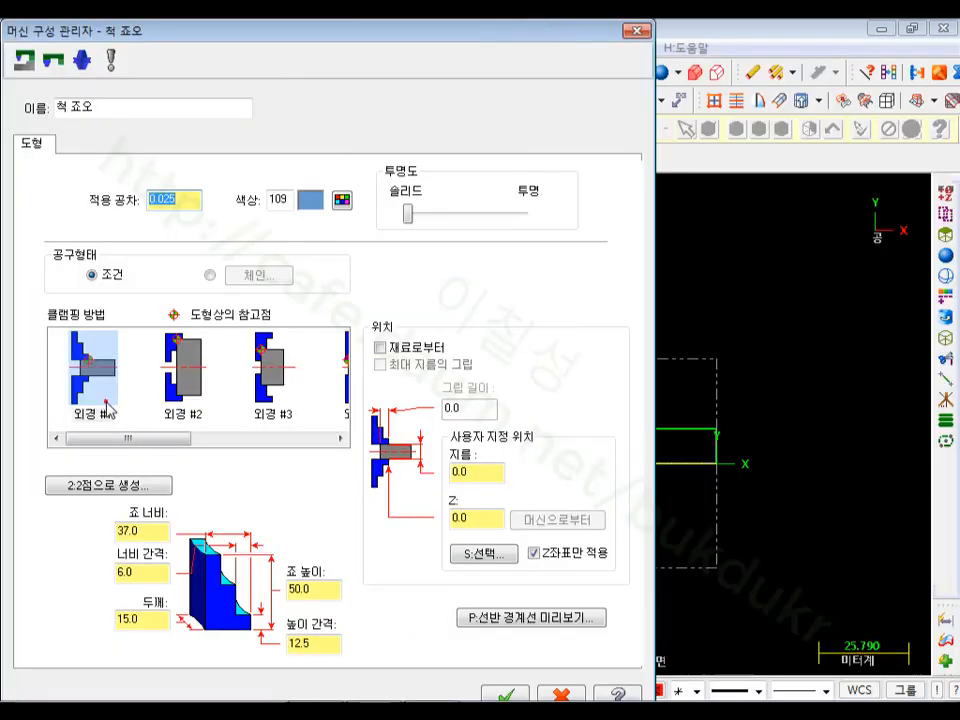
pyautogui.moveTo(105, 440)
pyautogui.mouseDown()
pyautogui.moveTo(93, 442)
pyautogui.moveTo(86, 259)
pyautogui.moveTo(120, 448)
pyautogui.moveTo(83, 450)
pyautogui.mouseUp()
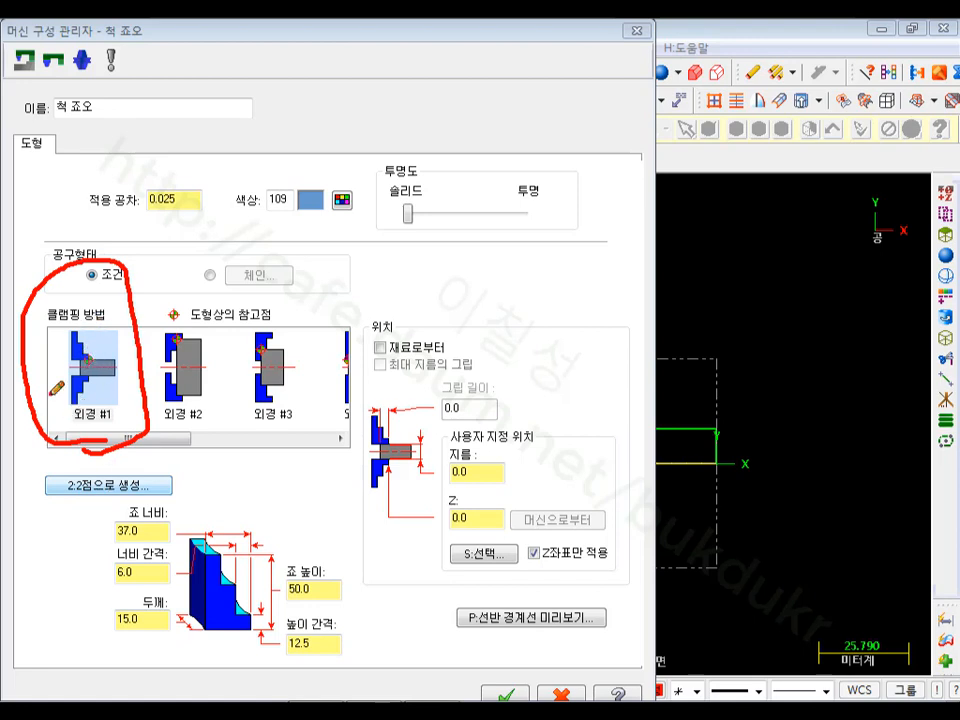
pyautogui.moveTo(197, 401)
pyautogui.mouseDown()
pyautogui.moveTo(152, 402)
pyautogui.moveTo(212, 318)
pyautogui.moveTo(200, 404)
pyautogui.mouseUp()
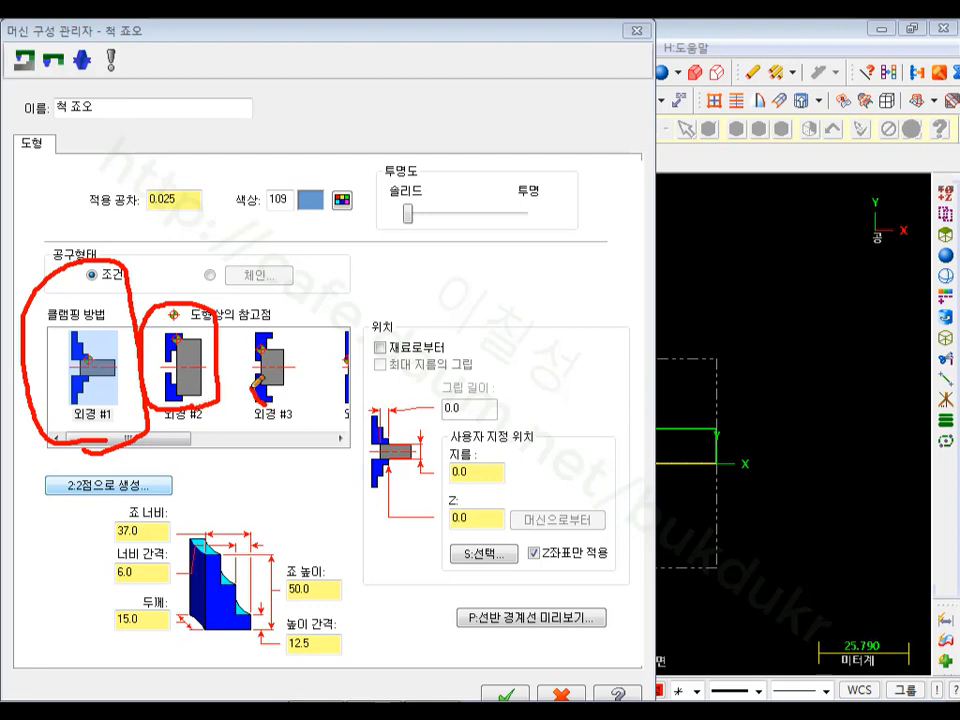
pyautogui.moveTo(283, 307); pyautogui.dragTo(285, 390)
pyautogui.moveTo(95, 432); pyautogui.dragTo(84, 576)
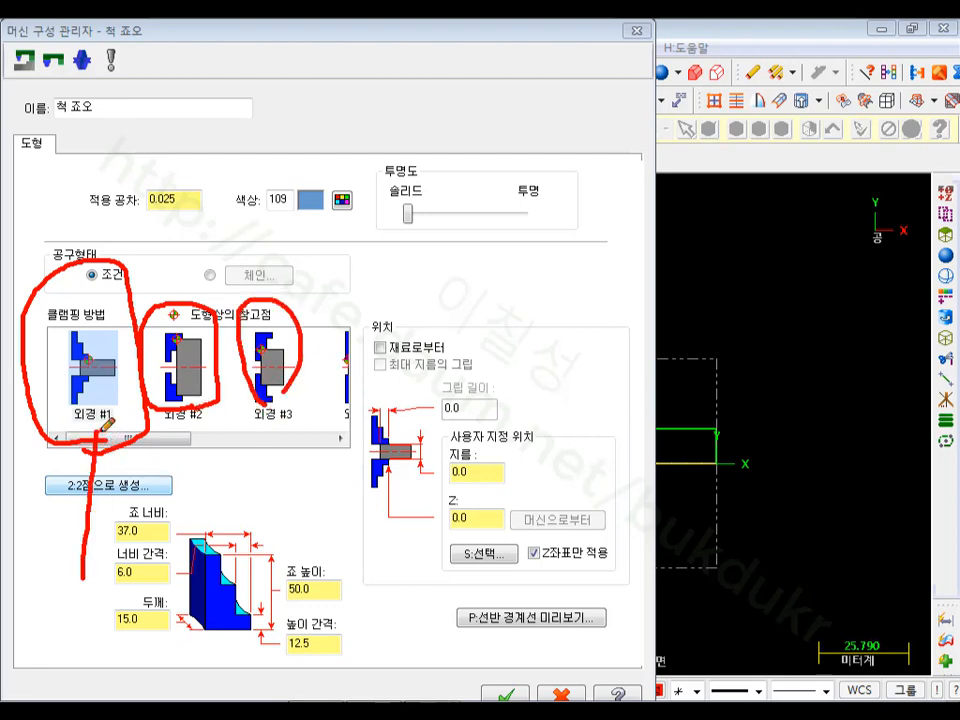
pyautogui.moveTo(95, 440)
pyautogui.mouseDown()
pyautogui.moveTo(55, 472)
pyautogui.moveTo(127, 470)
pyautogui.mouseUp()
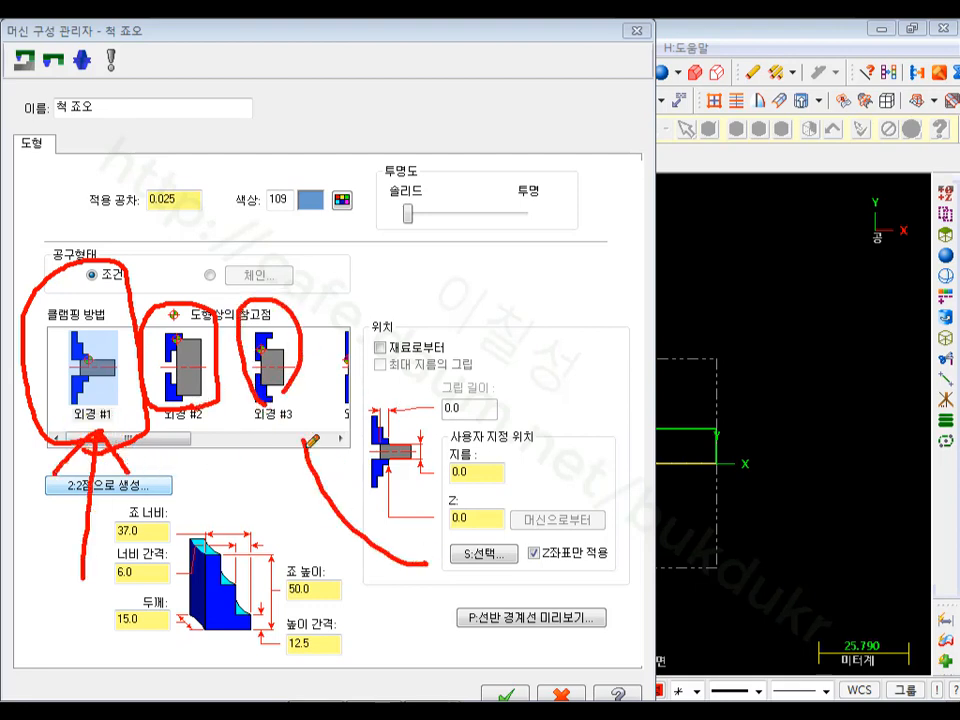
pyautogui.moveTo(316, 440)
pyautogui.mouseDown()
pyautogui.moveTo(583, 381)
pyautogui.moveTo(441, 561)
pyautogui.moveTo(423, 548)
pyautogui.mouseUp()
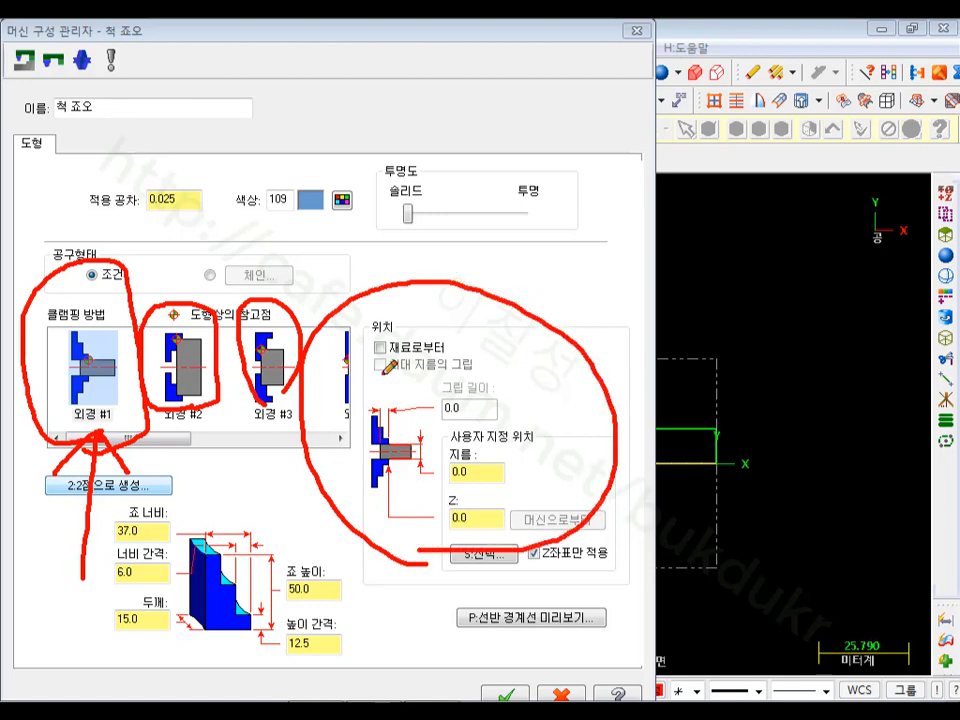
pyautogui.moveTo(378, 400)
pyautogui.mouseDown()
pyautogui.moveTo(378, 457)
pyautogui.moveTo(389, 457)
pyautogui.mouseUp()
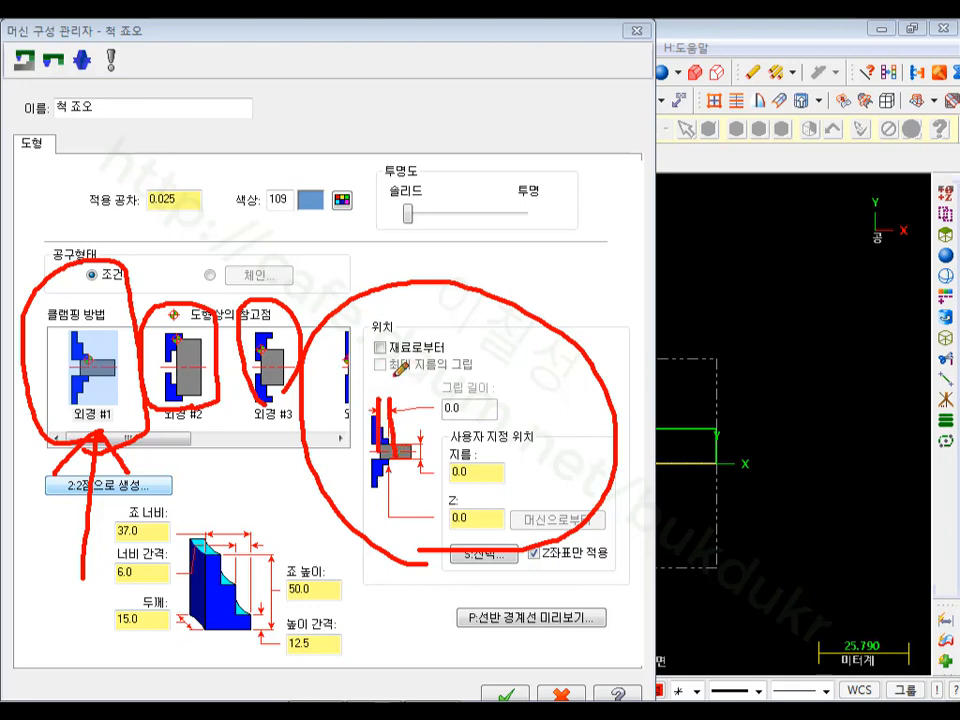
pyautogui.moveTo(378, 333)
pyautogui.mouseDown()
pyautogui.moveTo(391, 347)
pyautogui.moveTo(424, 297)
pyautogui.mouseUp()
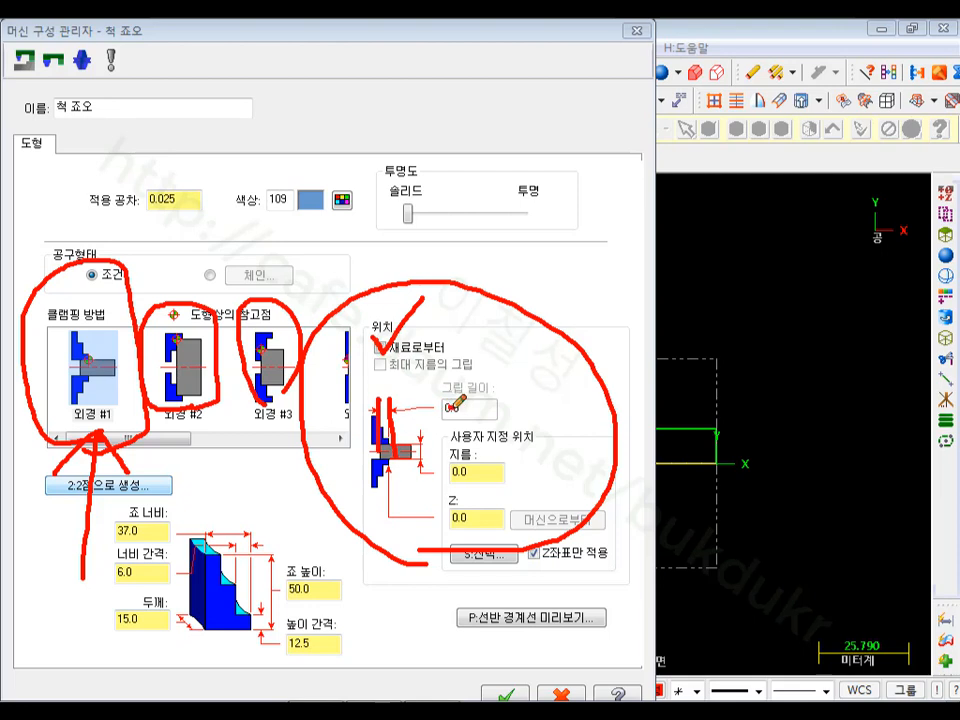
pyautogui.moveTo(449, 405); pyautogui.dragTo(471, 418)
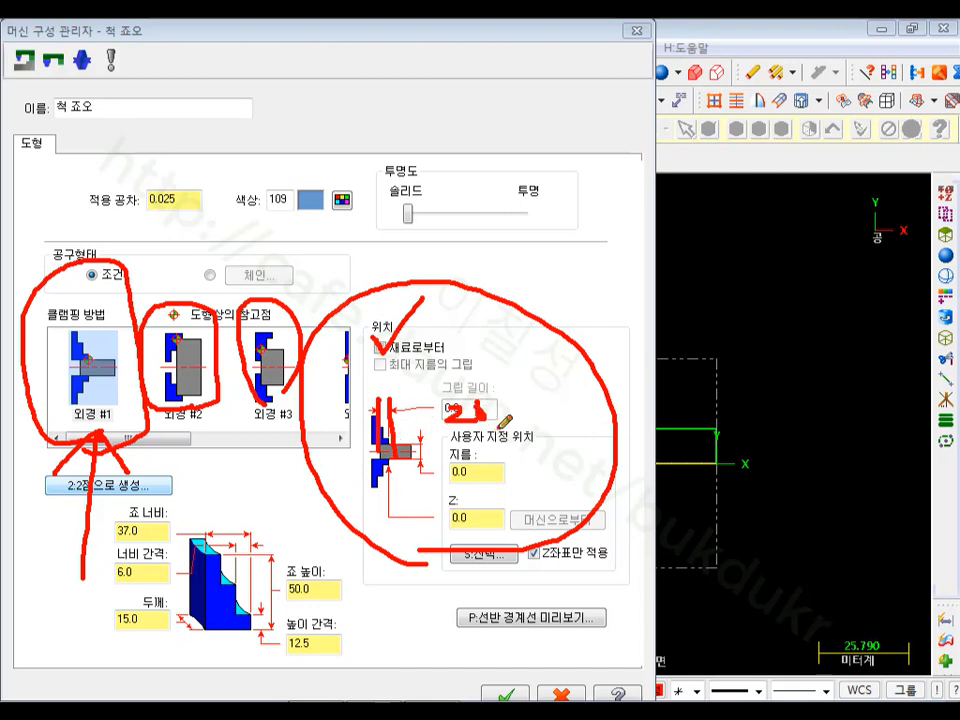
pyautogui.rightClick(545, 387)
pyautogui.click(607, 596)
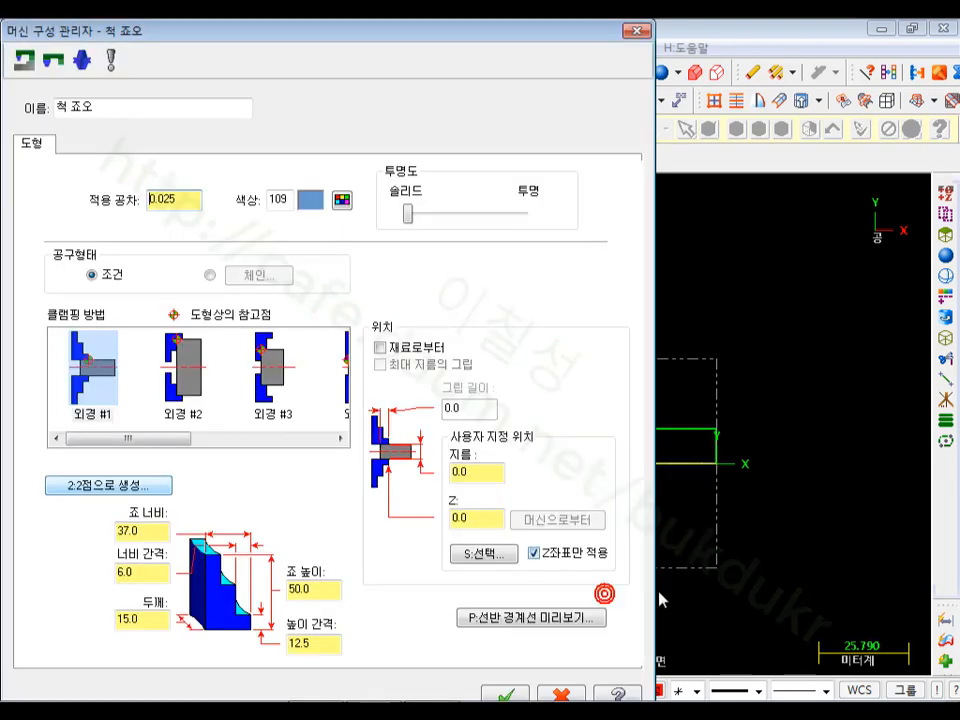
# Position the left spindle's chuck jaws from the stock with a grip length of 20 and accept the machine group properties.
pyautogui.click(382, 349)
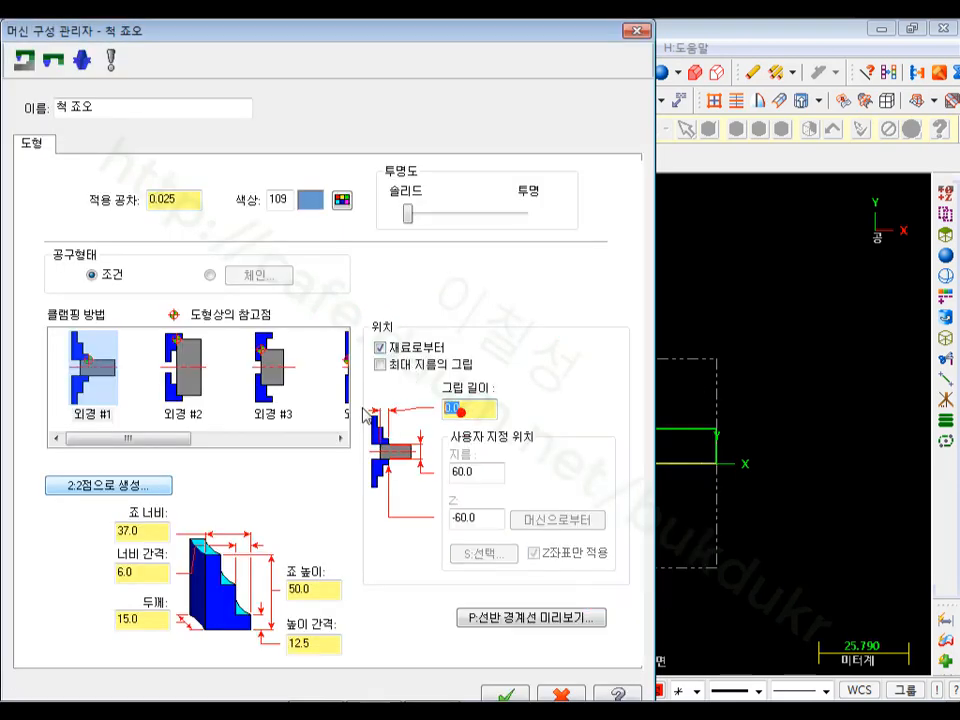
pyautogui.write('20')
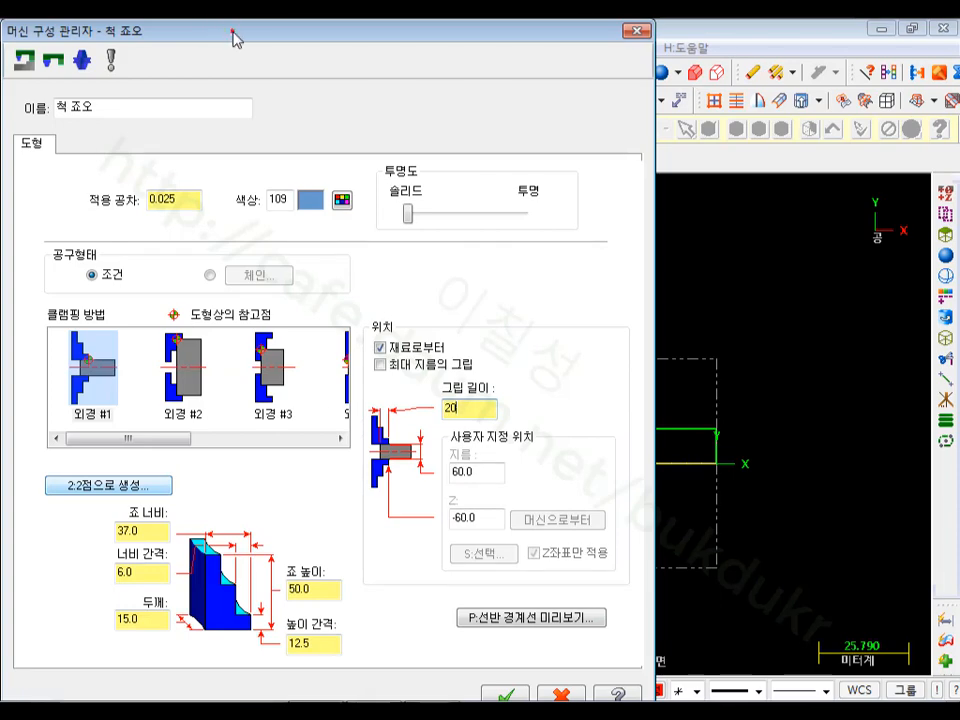
pyautogui.click(507, 693)
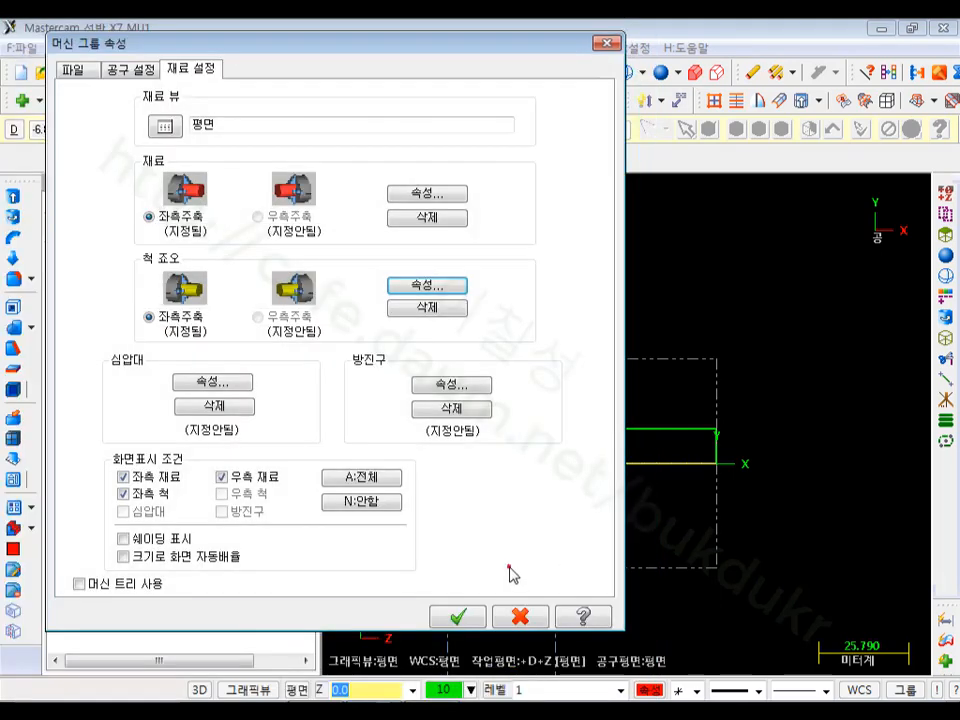
pyautogui.click(461, 615)
# Examine where the chuck jaws' front faces sit relative to the profile's shoulder and the stock outline.
pyautogui.scroll(-6, 638, 254)
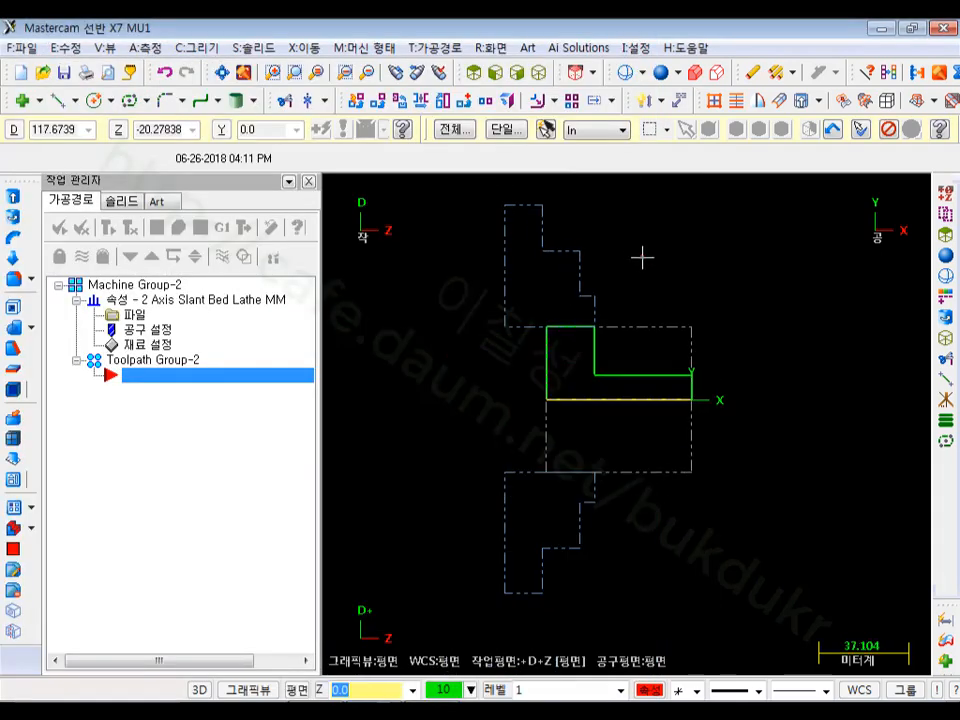
pyautogui.scroll(4, 612, 396)
pyautogui.scroll(-1, 789, 596)
pyautogui.scroll(5, 707, 289)
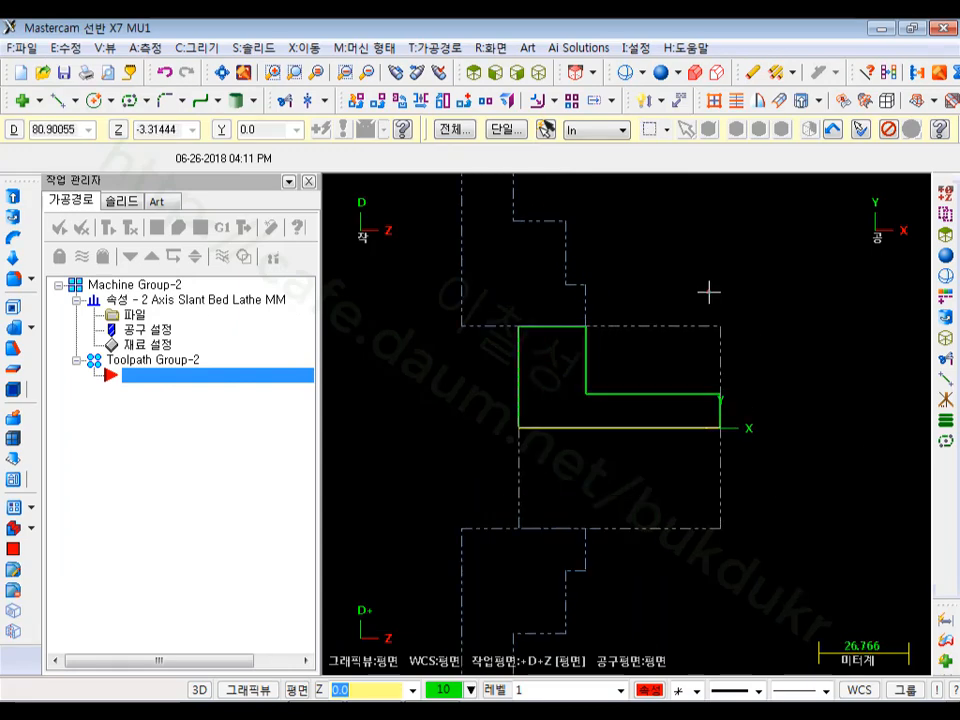
pyautogui.scroll(-2, 530, 461)
pyautogui.scroll(2, 396, 328)
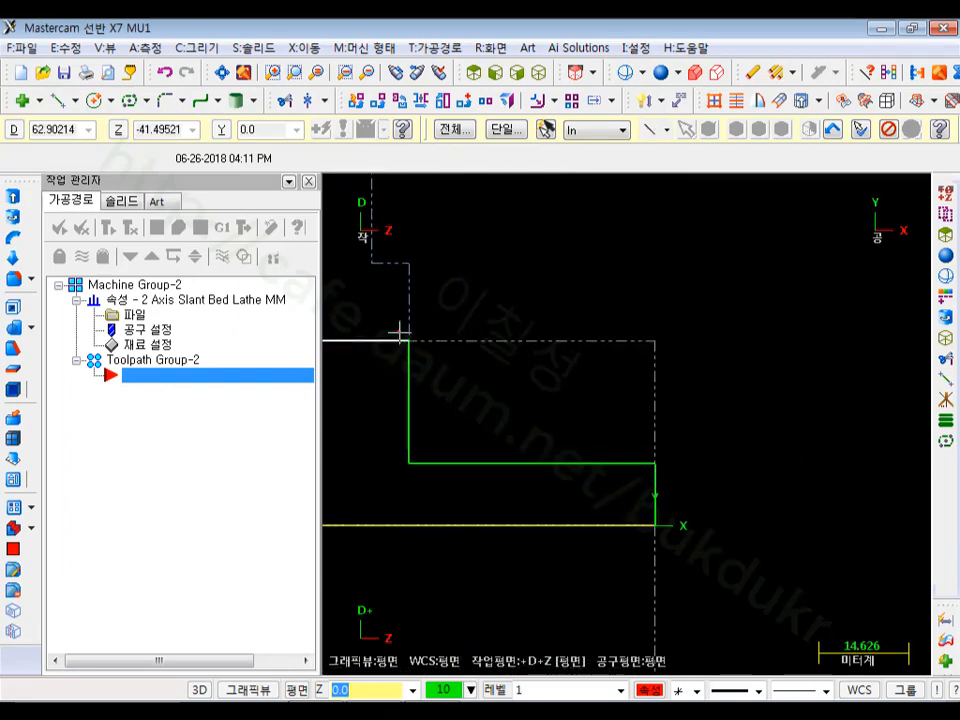
pyautogui.scroll(-1, 759, 336)
pyautogui.scroll(-2, 759, 336)
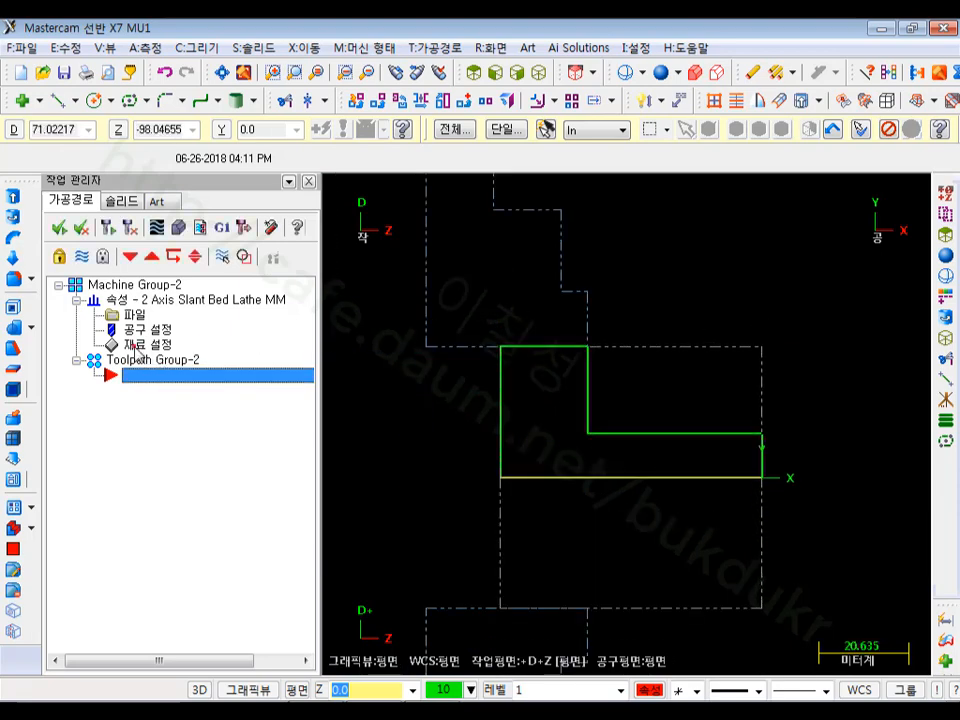
# Reposition the left spindle's chuck jaws from the stock with a grip length of 15 and accept the machine group properties.
pyautogui.click(133, 345)
pyautogui.click(427, 284)
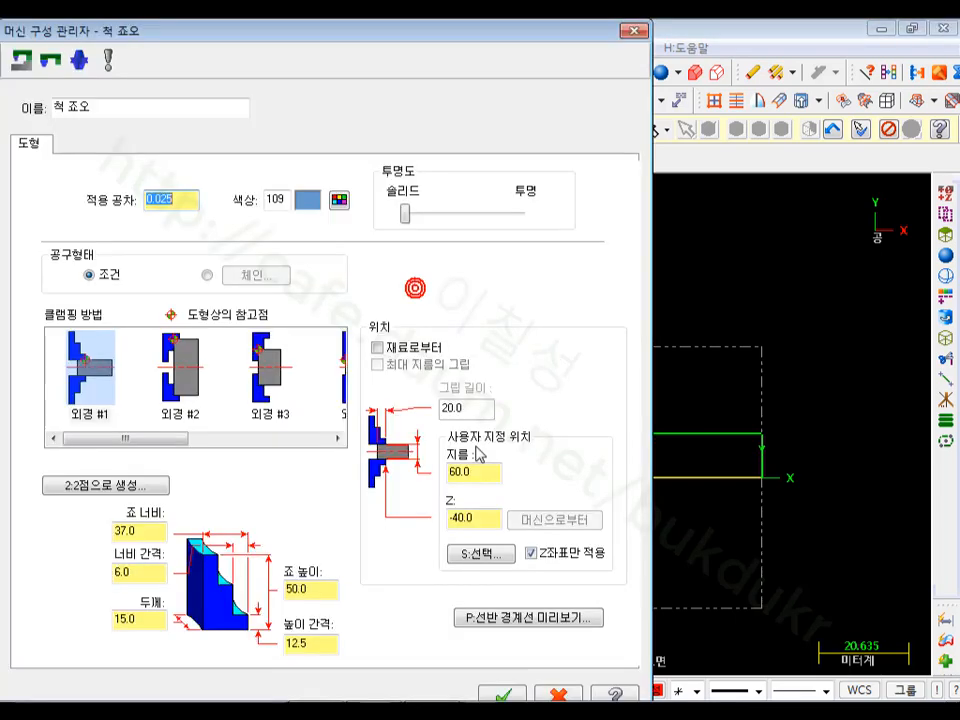
pyautogui.click(377, 347)
pyautogui.doubleClick(466, 407)
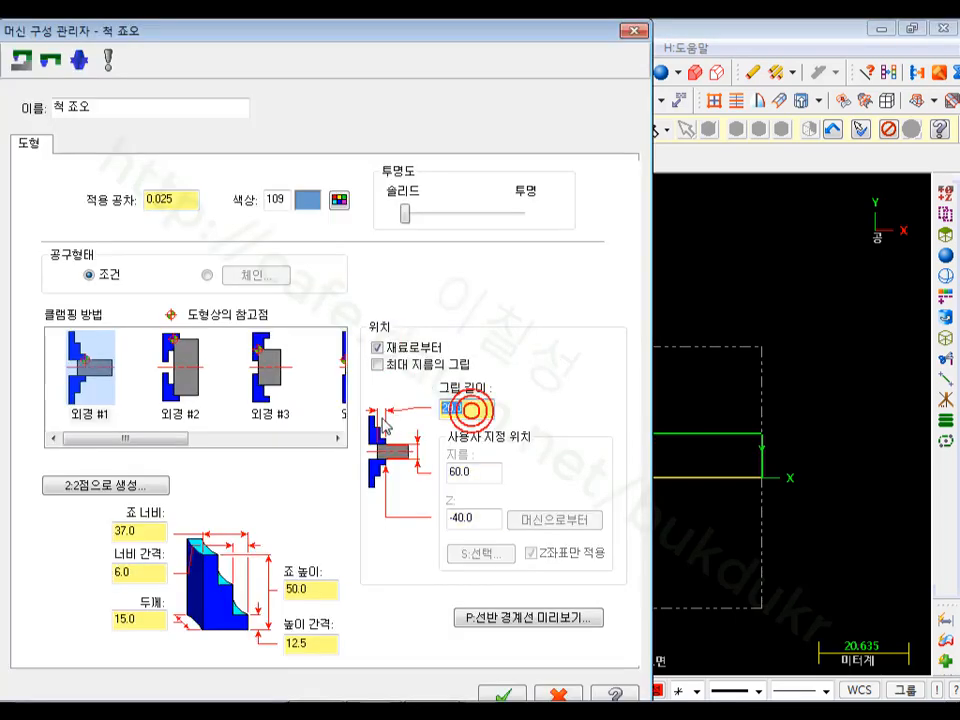
pyautogui.write('15')
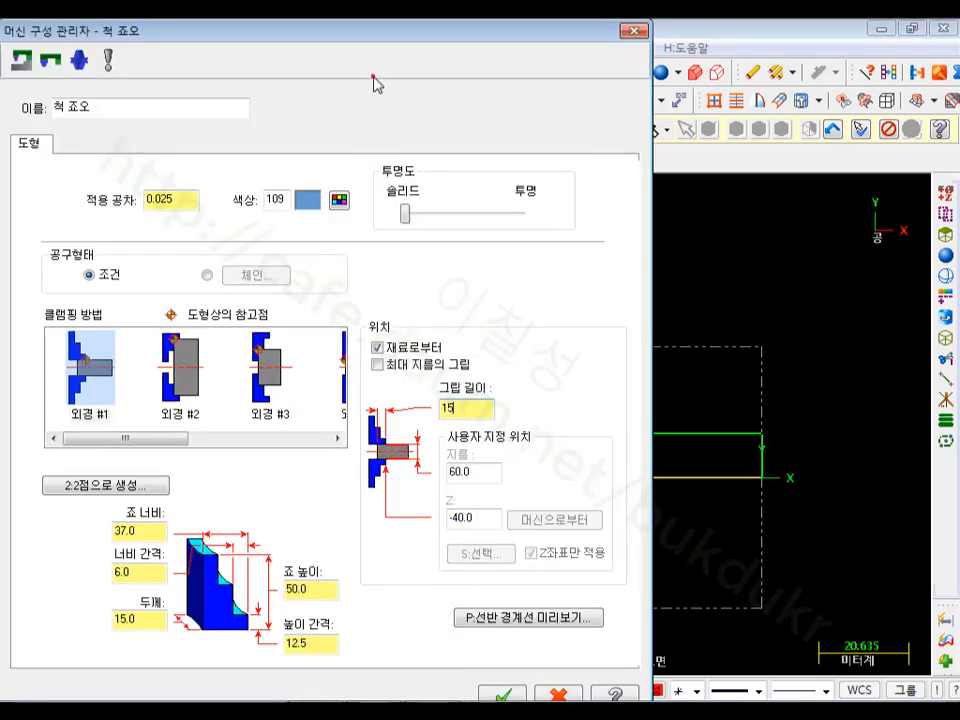
pyautogui.click(502, 693)
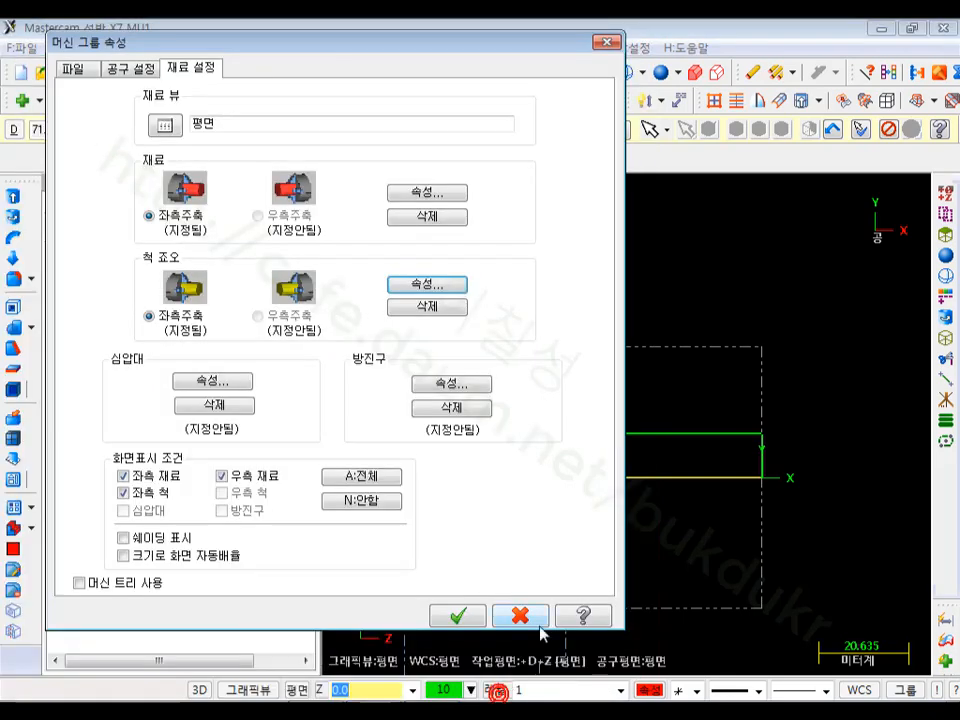
pyautogui.click(456, 615)
pyautogui.scroll(-1, 747, 322)
pyautogui.scroll(2, 716, 548)
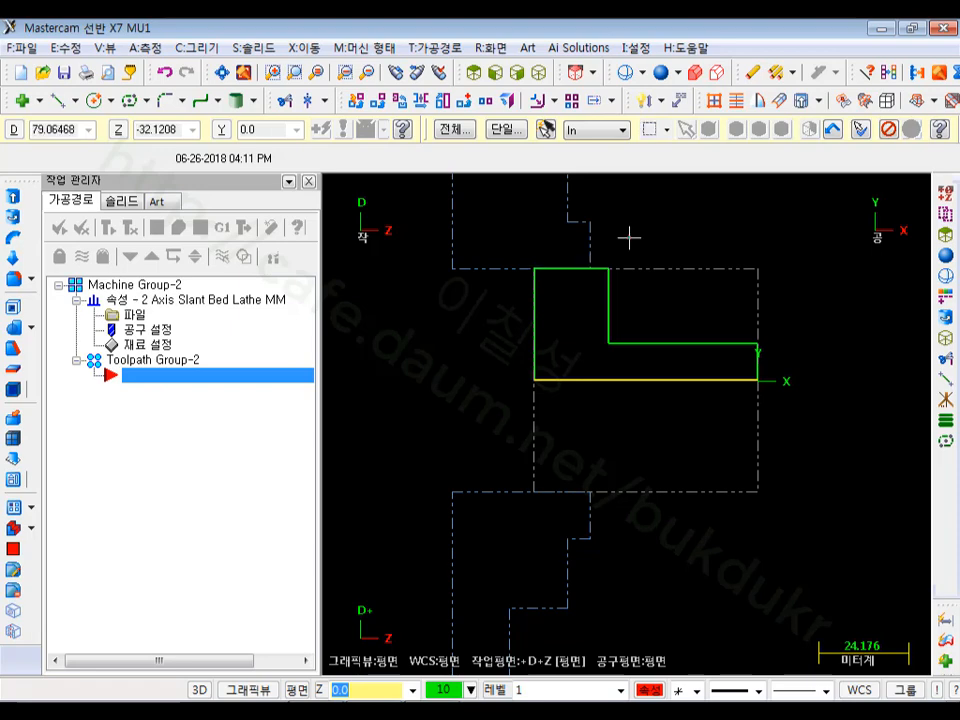
pyautogui.scroll(3, 699, 279)
pyautogui.scroll(-2, 492, 353)
pyautogui.scroll(-1, 520, 355)
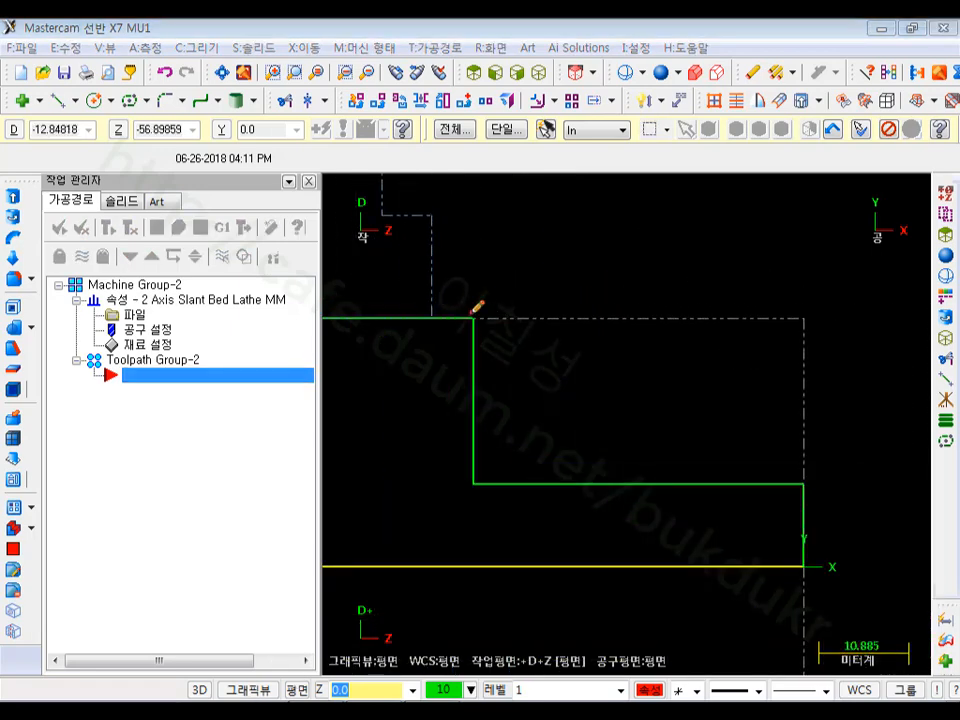
pyautogui.moveTo(473, 316)
pyautogui.mouseDown()
pyautogui.moveTo(472, 228)
pyautogui.moveTo(415, 228)
pyautogui.mouseUp()
pyautogui.moveTo(490, 268); pyautogui.dragTo(525, 398)
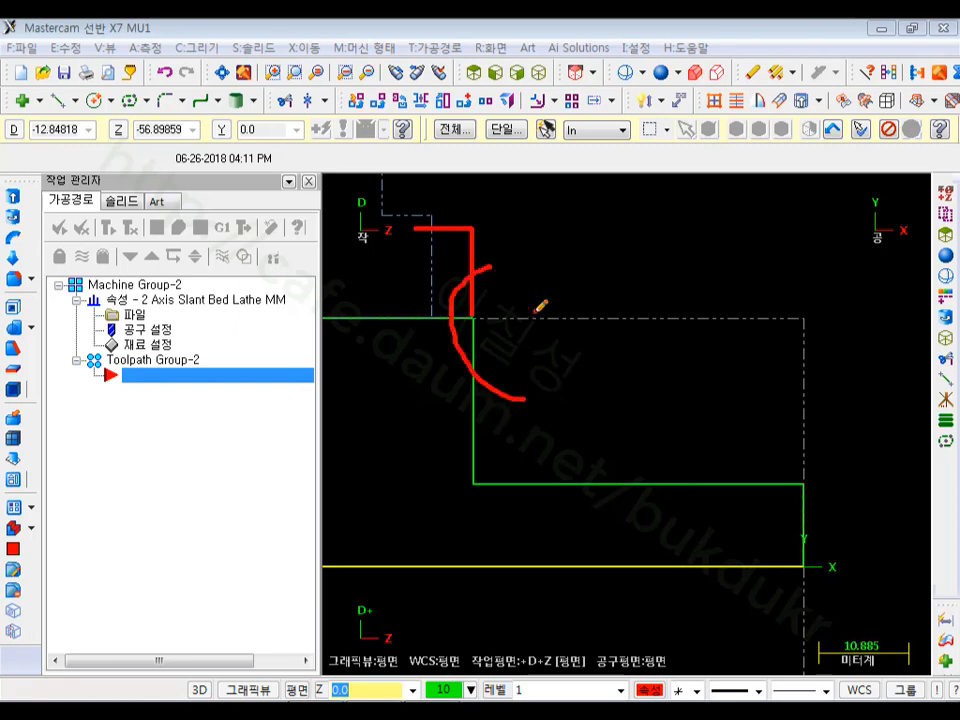
pyautogui.moveTo(513, 237); pyautogui.dragTo(560, 405)
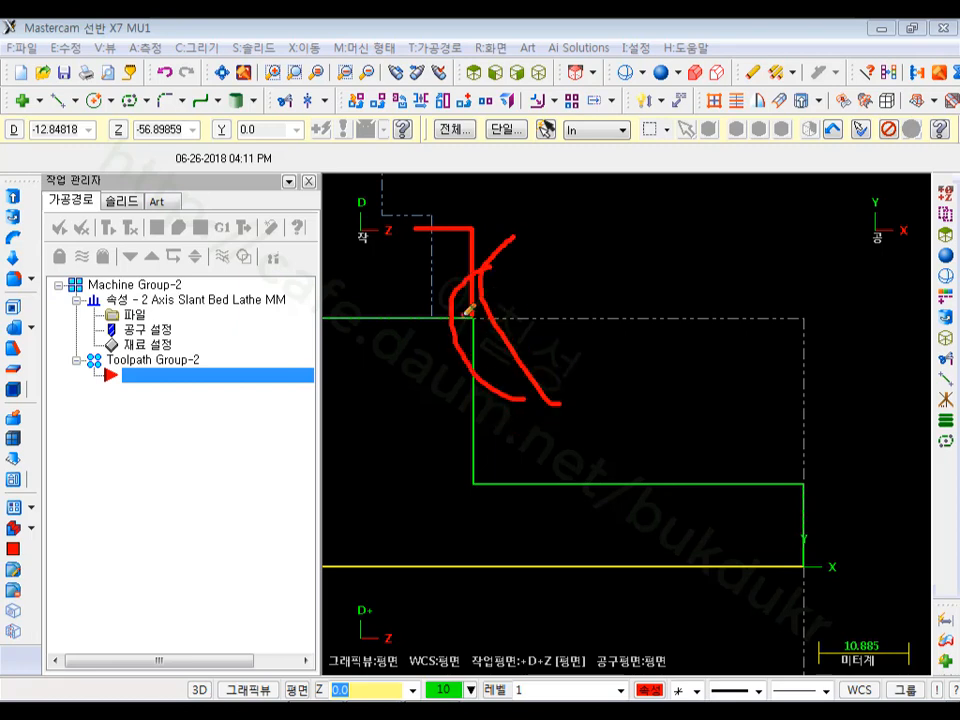
pyautogui.moveTo(433, 220); pyautogui.dragTo(445, 428)
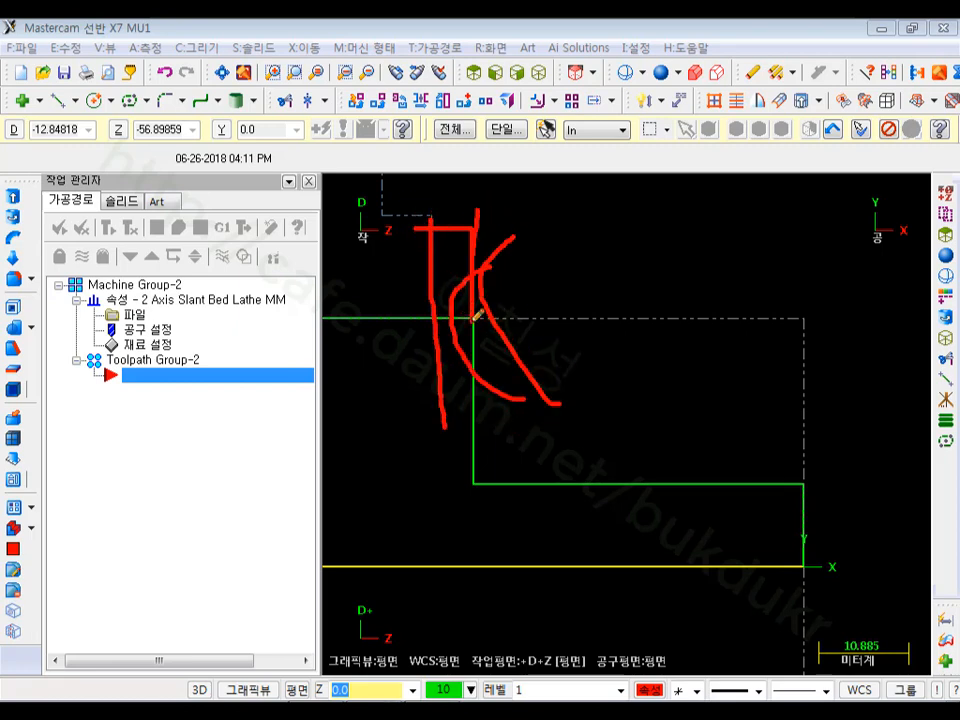
pyautogui.moveTo(478, 210); pyautogui.dragTo(473, 455)
pyautogui.moveTo(525, 263); pyautogui.dragTo(456, 264)
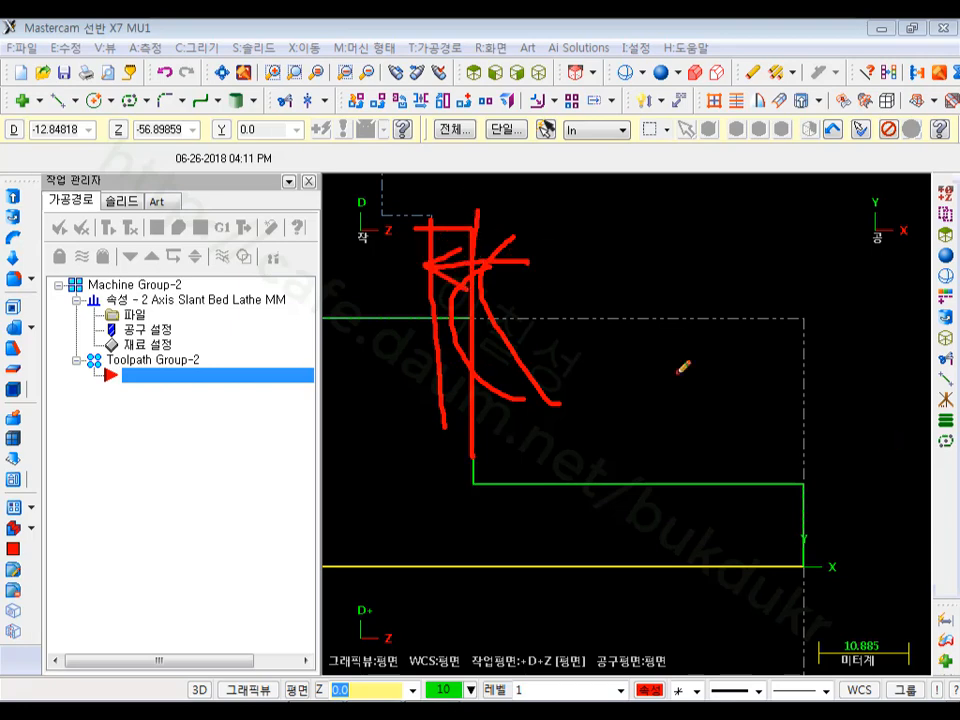
pyautogui.rightClick(696, 346)
pyautogui.click(729, 549)
# Switch the stock and chuck jaws to shaded display and check them against the shaft profile.
pyautogui.scroll(-5, 681, 268)
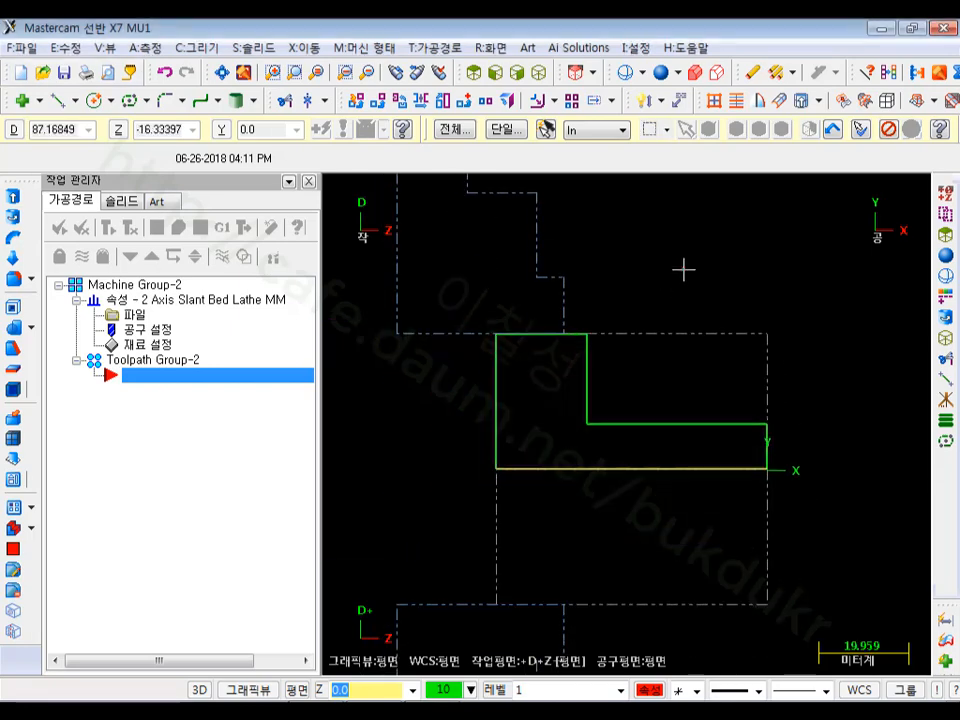
pyautogui.click(717, 74)
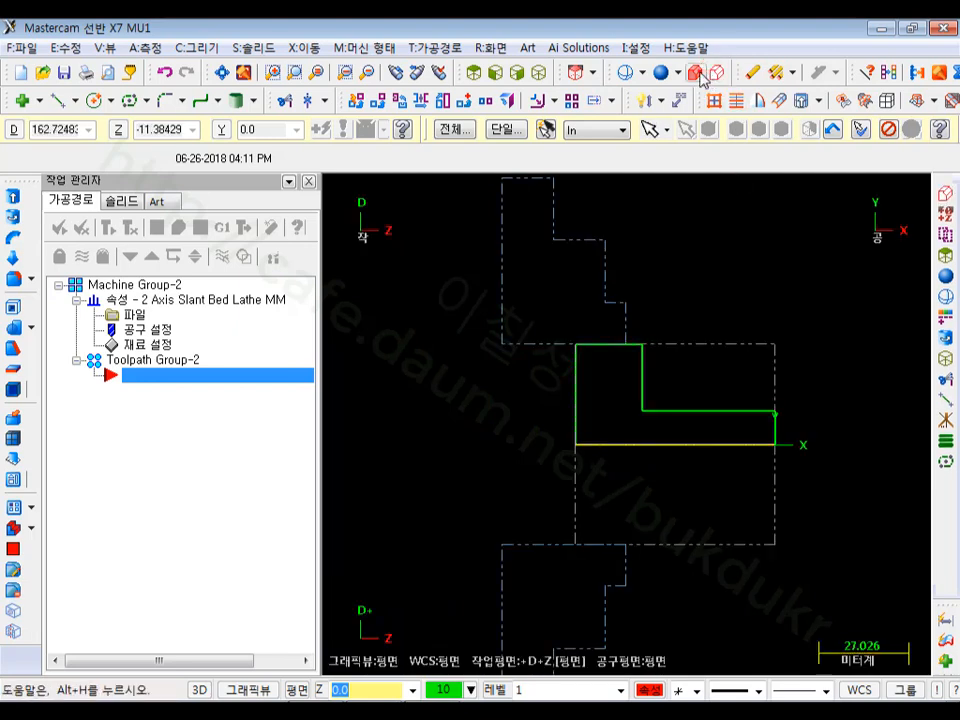
pyautogui.scroll(-3, 480, 394)
pyautogui.scroll(2, 596, 467)
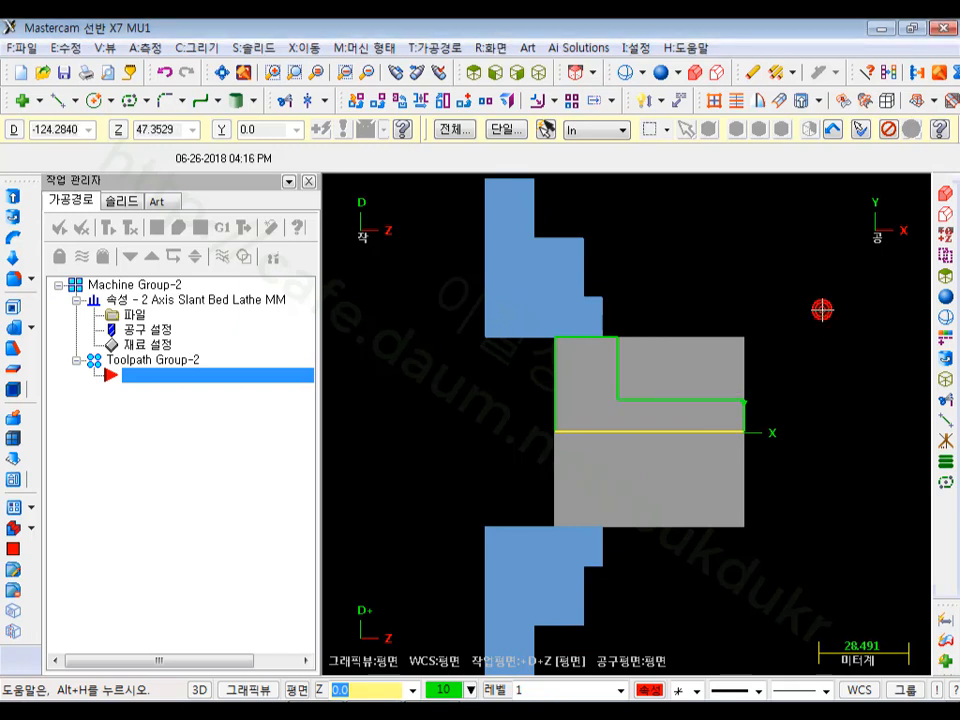
pyautogui.scroll(2, 817, 317)
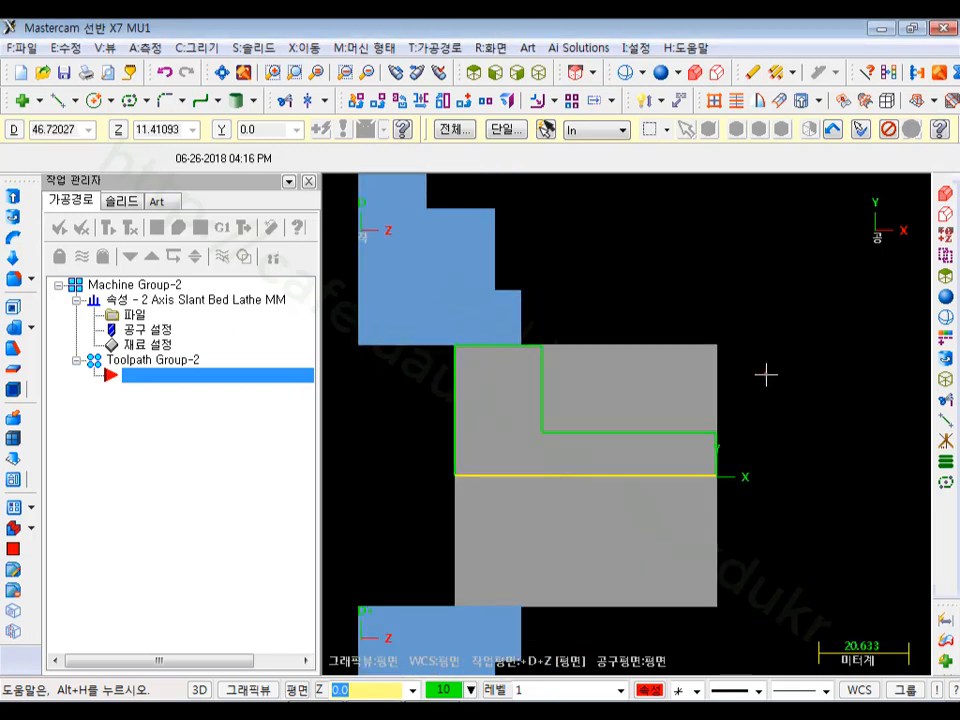
pyautogui.scroll(2, 729, 375)
pyautogui.scroll(1, 660, 354)
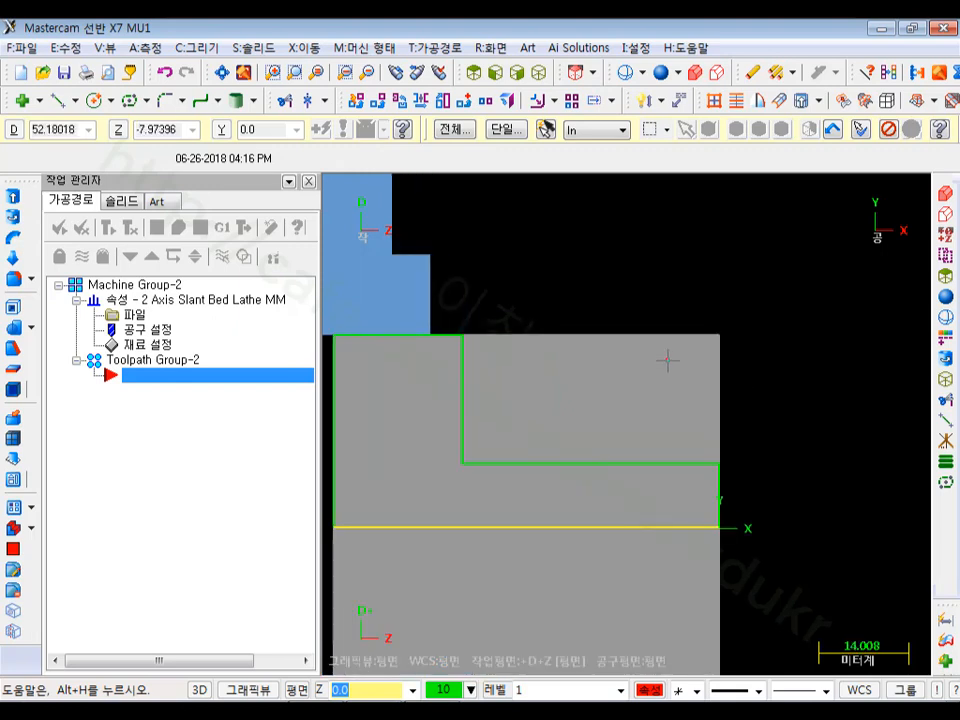
# Start a lathe roughing toolpath and partially chain the shaft profile from the small-diameter line to the shoulder's vertical line.
pyautogui.click(436, 47)
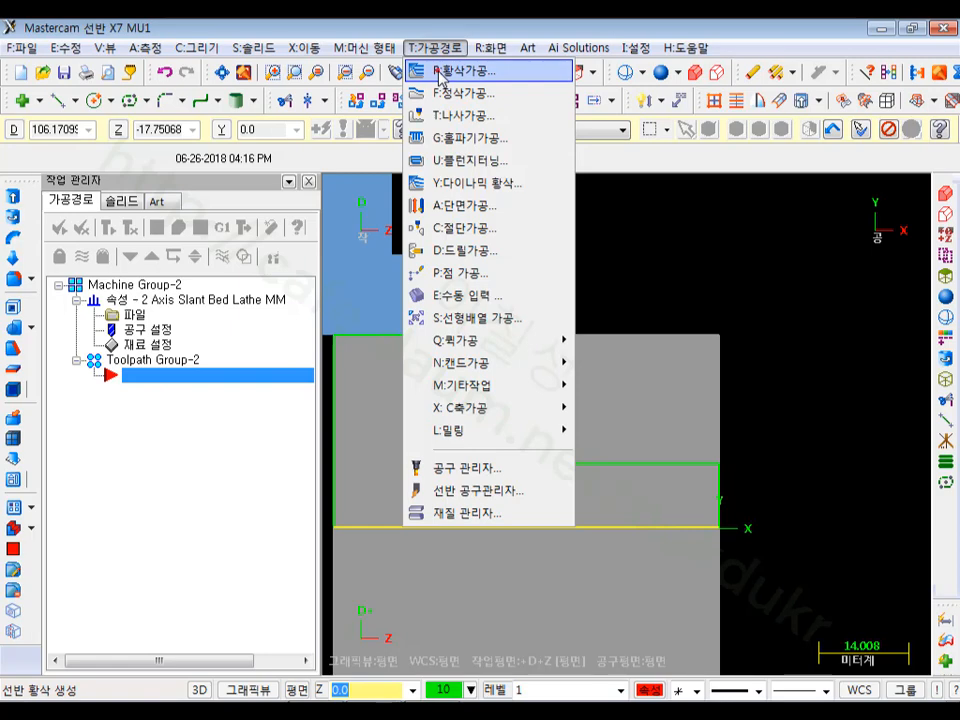
pyautogui.click(440, 72)
pyautogui.scroll(-1, 697, 260)
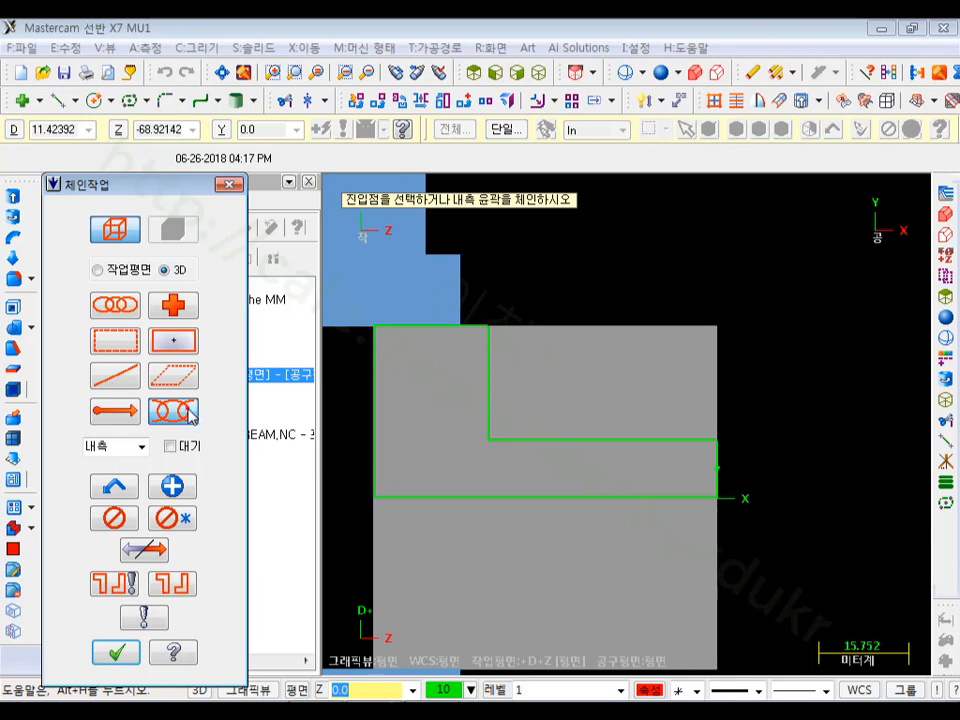
pyautogui.click(689, 441)
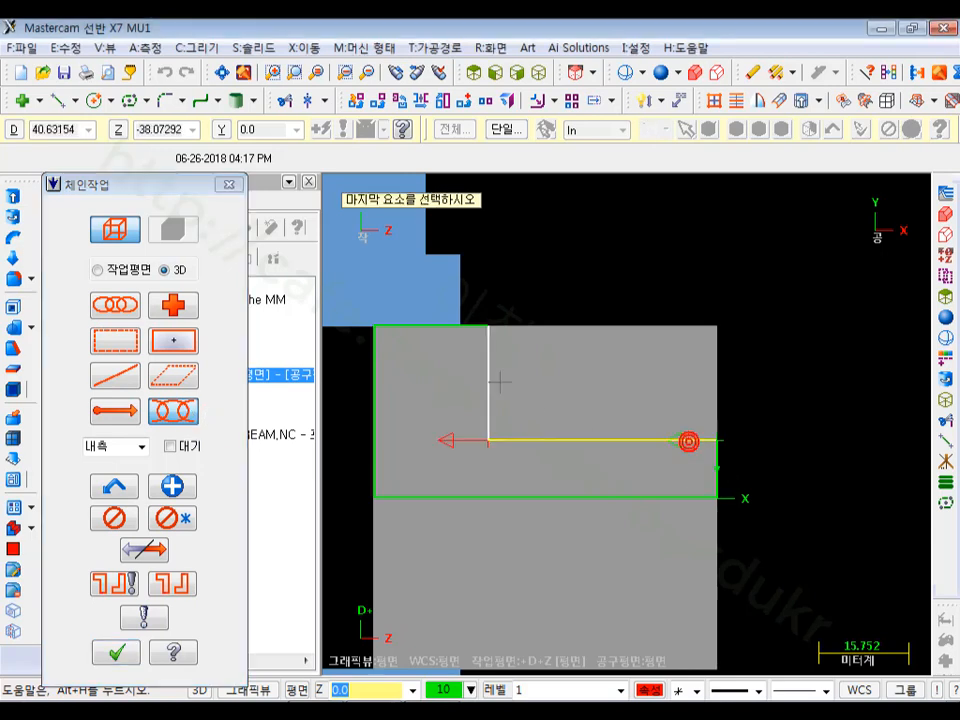
pyautogui.click(493, 383)
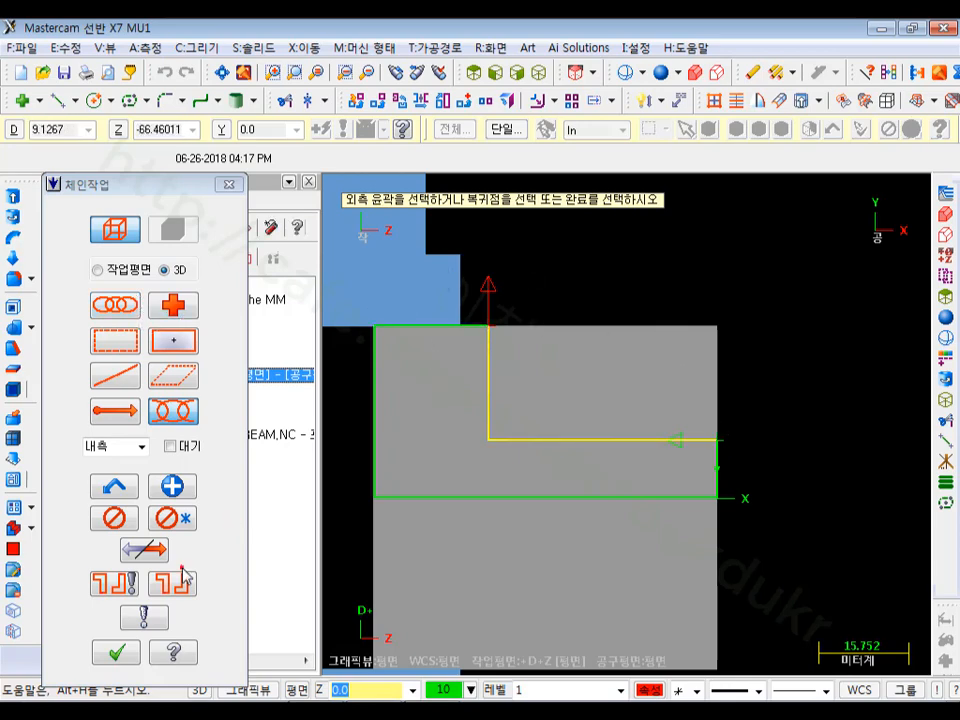
pyautogui.click(114, 651)
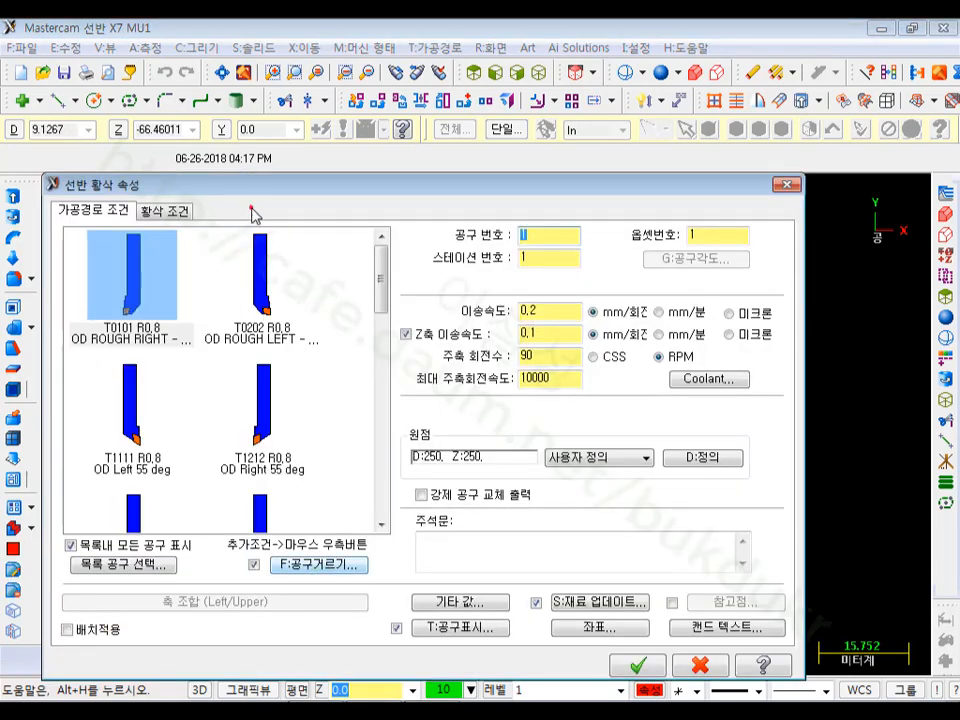
# Open the definition of roughing tool T0101 and review its insert, keeping corner radius 08, and its holder geometry.
pyautogui.moveTo(253, 186); pyautogui.dragTo(367, 68)
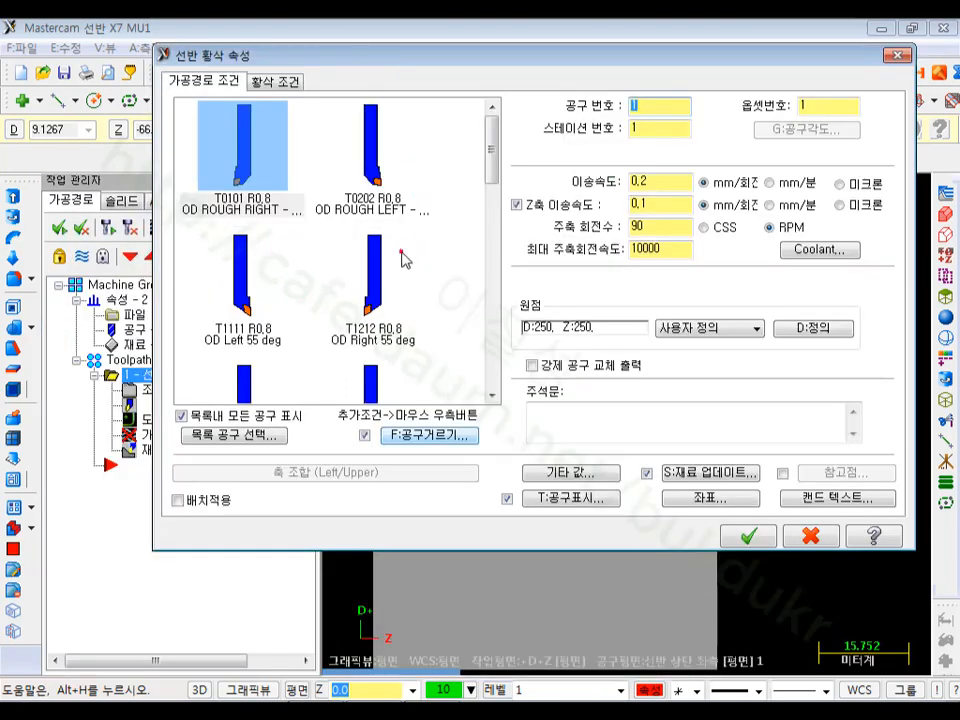
pyautogui.moveTo(405, 260)
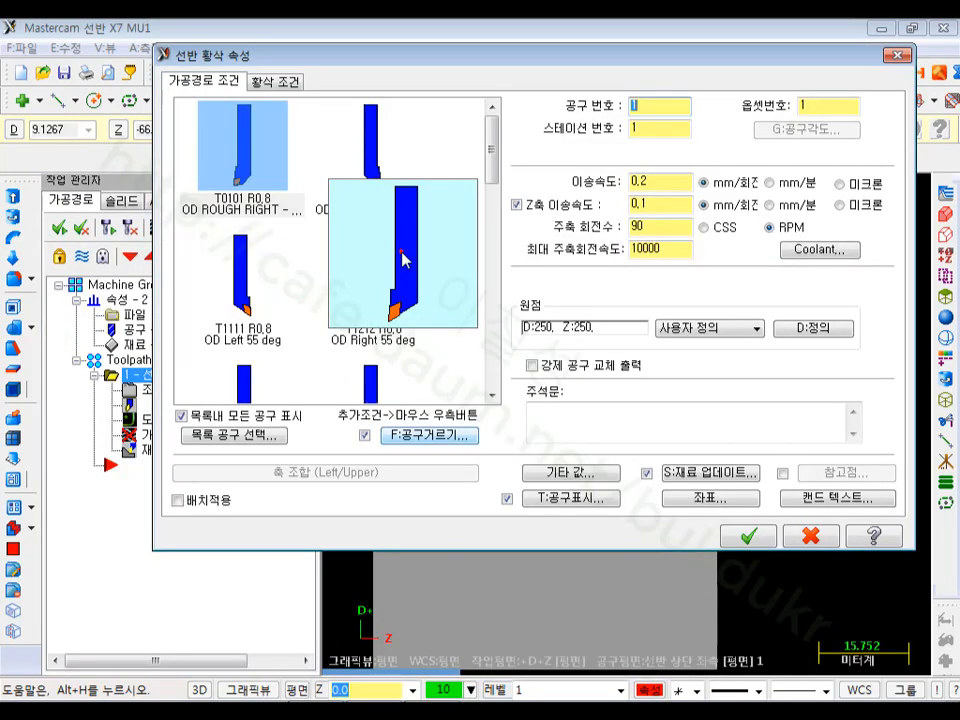
pyautogui.doubleClick(240, 160)
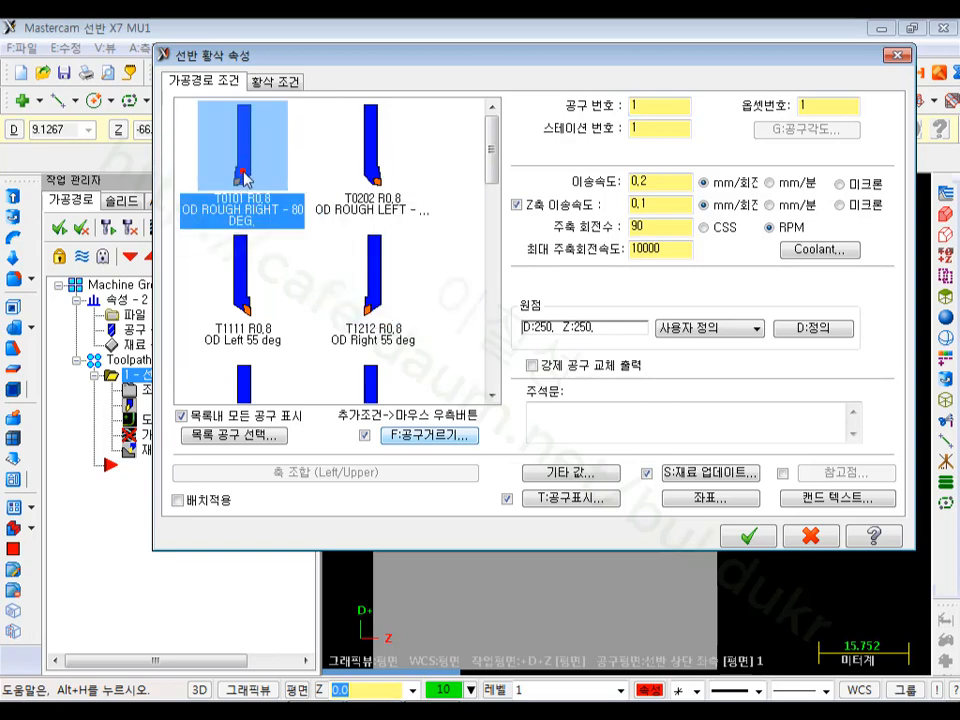
pyautogui.moveTo(233, 184); pyautogui.dragTo(462, 73)
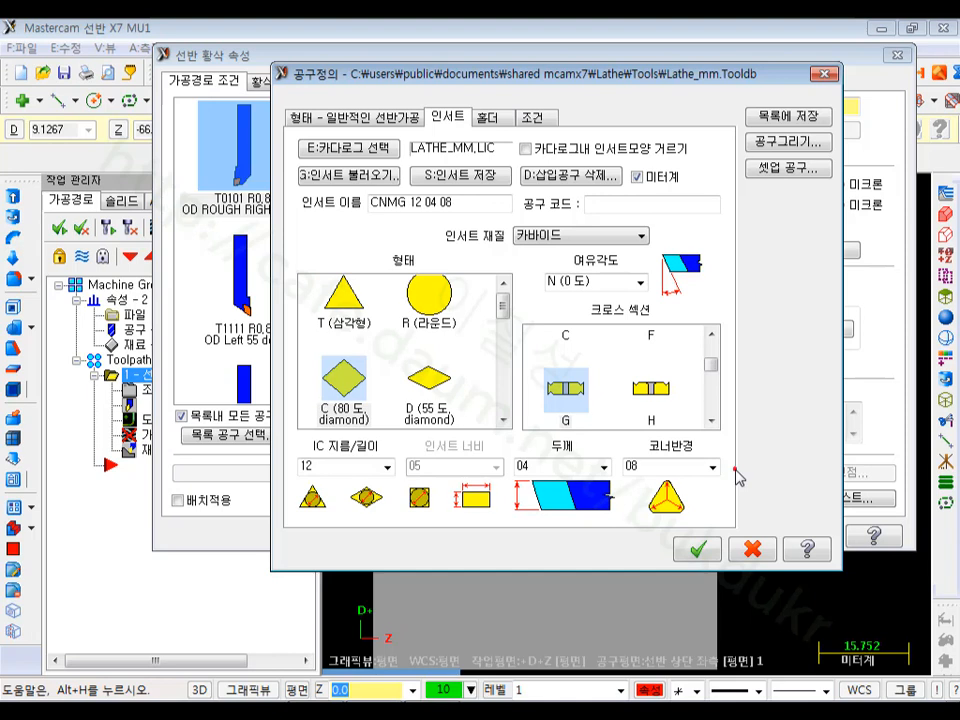
pyautogui.click(713, 467)
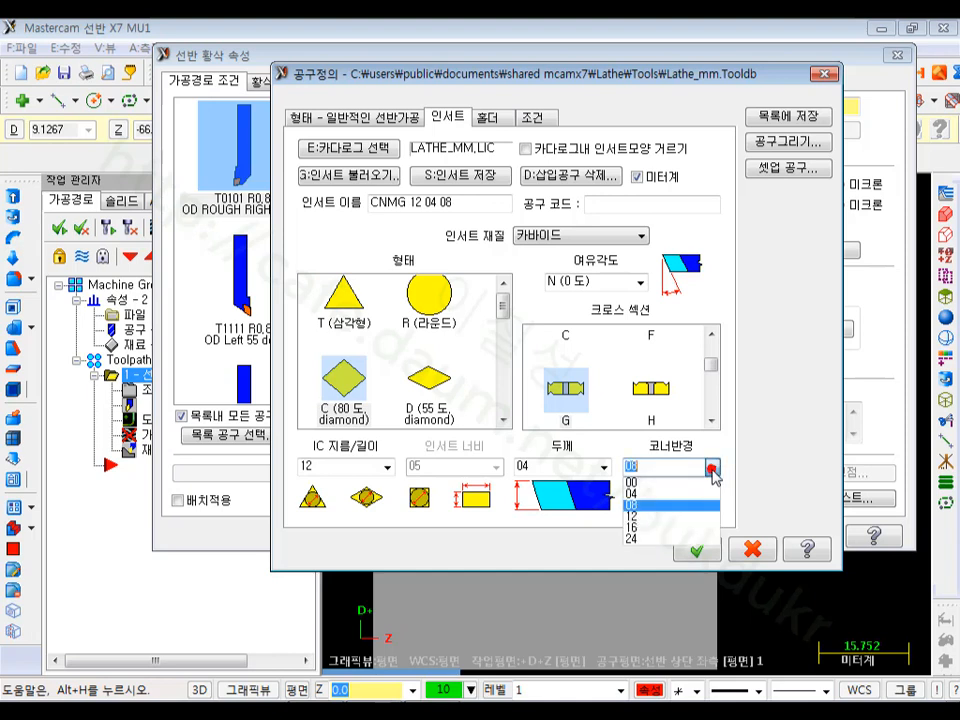
pyautogui.click(655, 506)
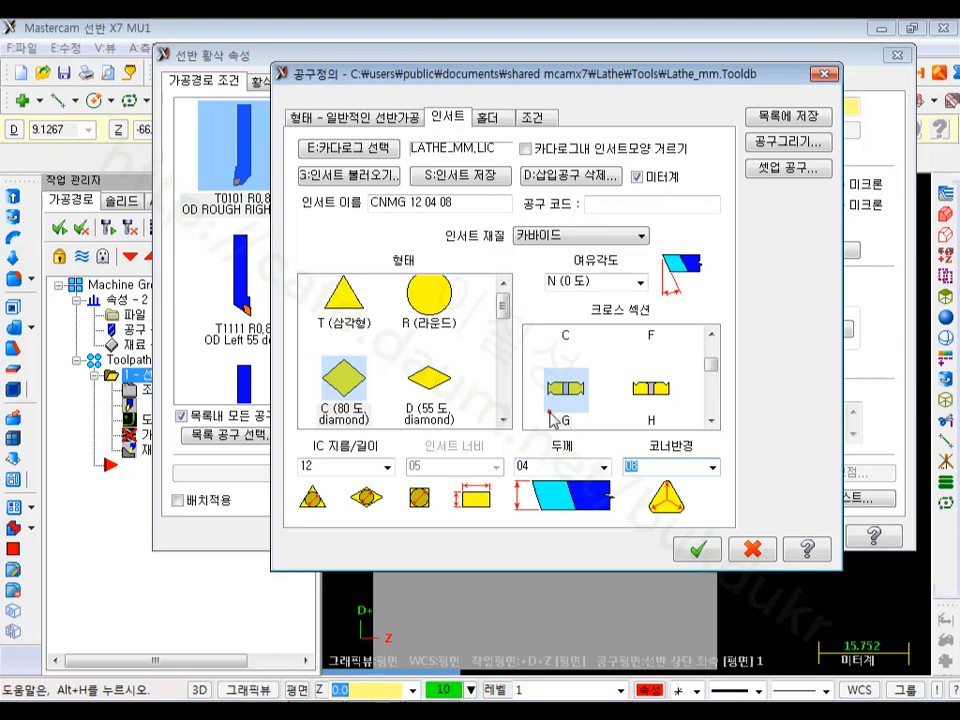
pyautogui.click(487, 117)
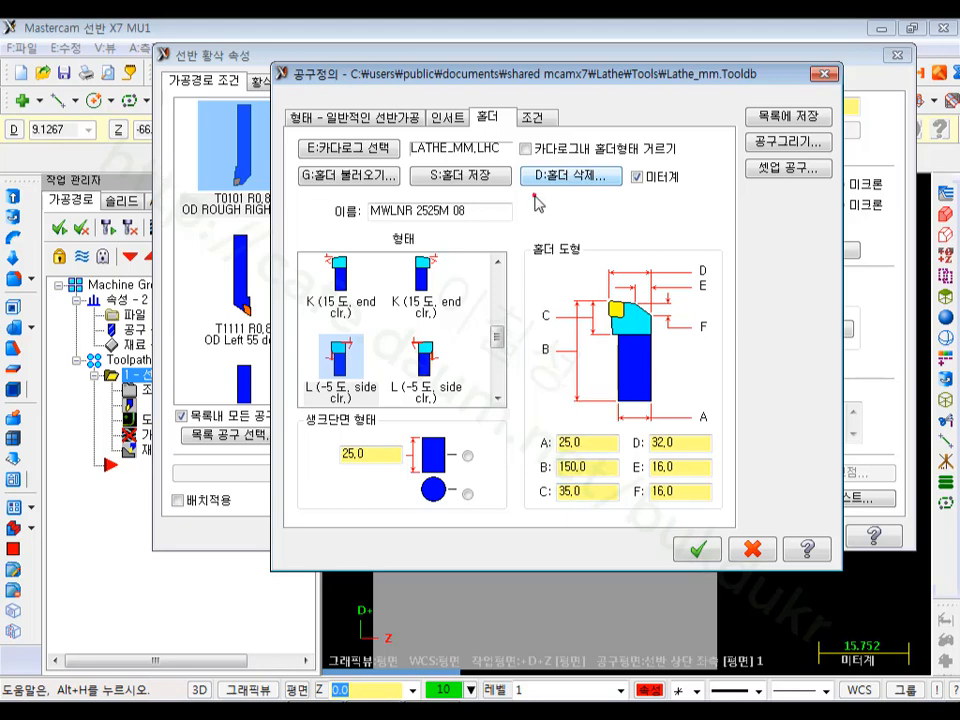
# Set the spindle speed in T0101's cutting parameters to 1000 RPM and accept the tool definition.
pyautogui.click(535, 117)
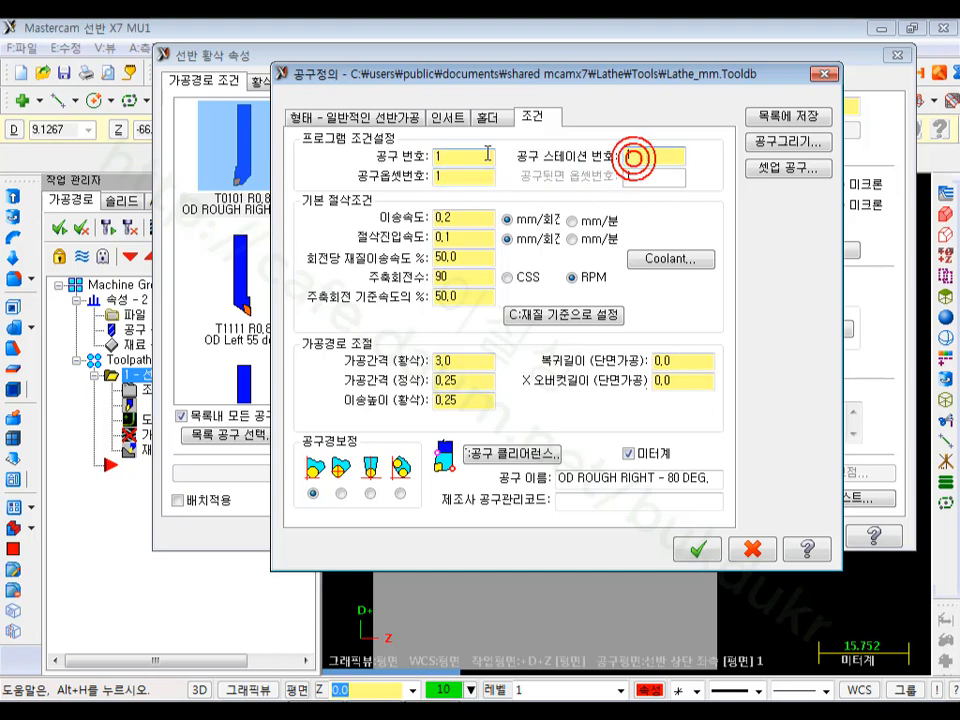
pyautogui.click(665, 152)
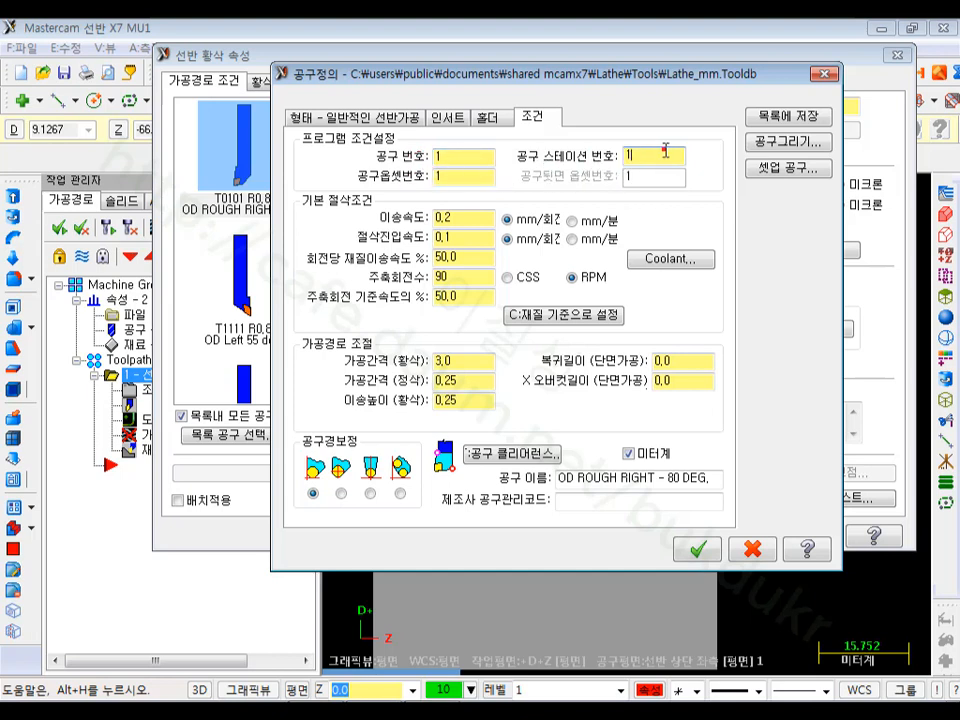
pyautogui.click(468, 217)
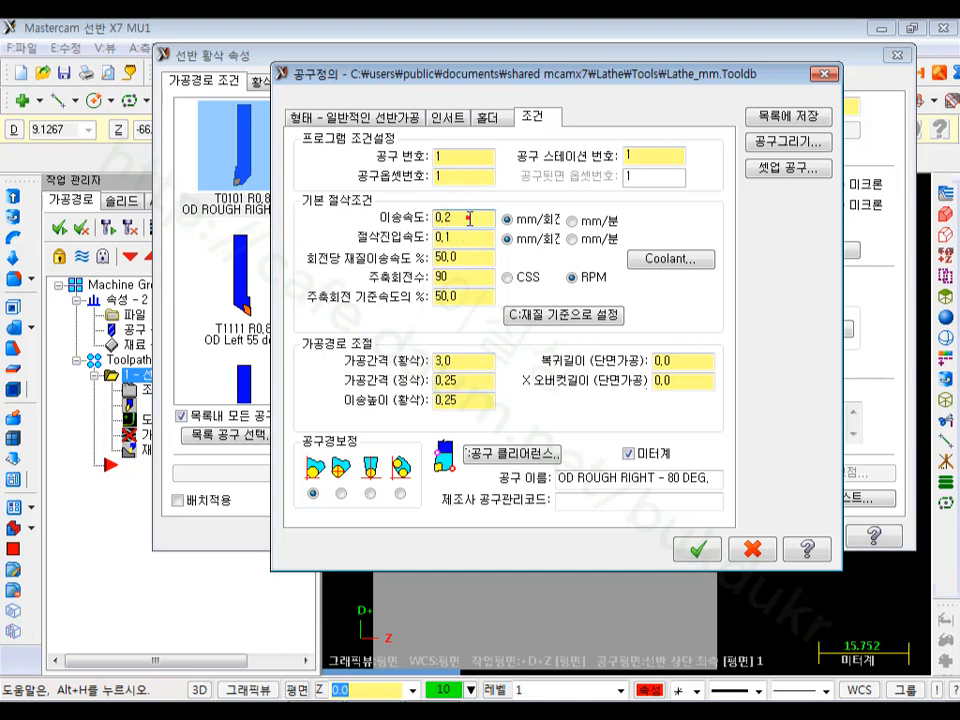
pyautogui.click(462, 238)
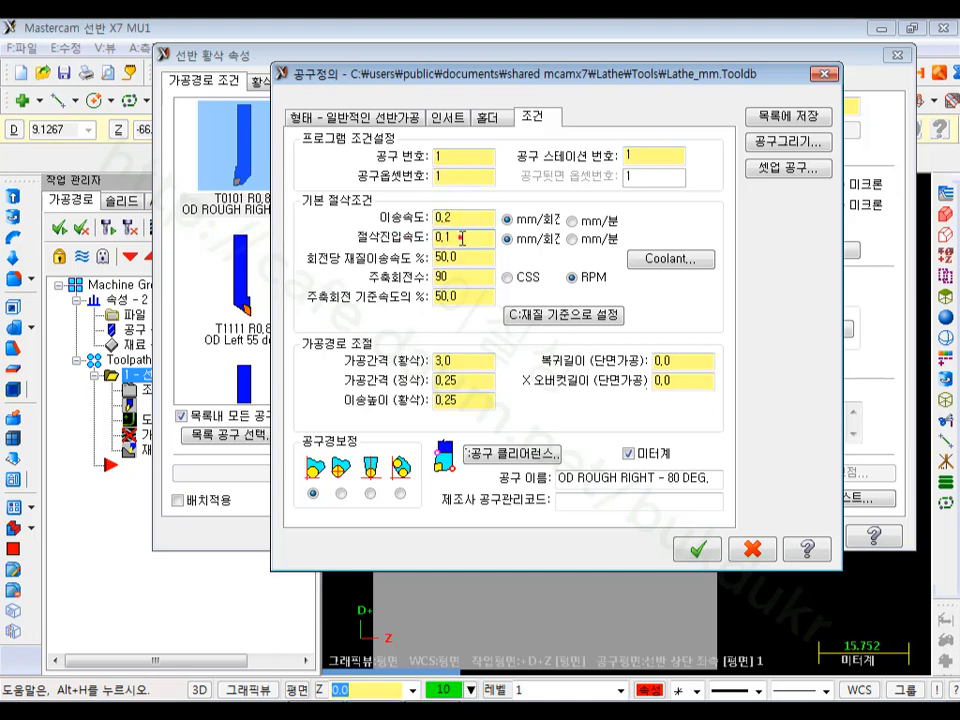
pyautogui.click(466, 217)
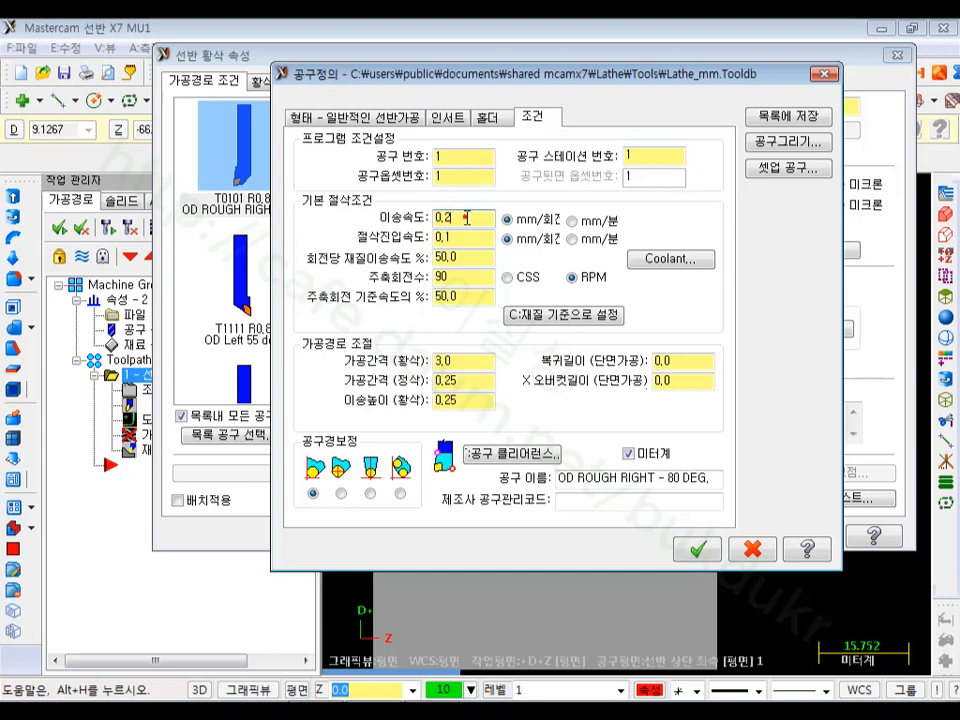
pyautogui.click(456, 277)
pyautogui.click(570, 279)
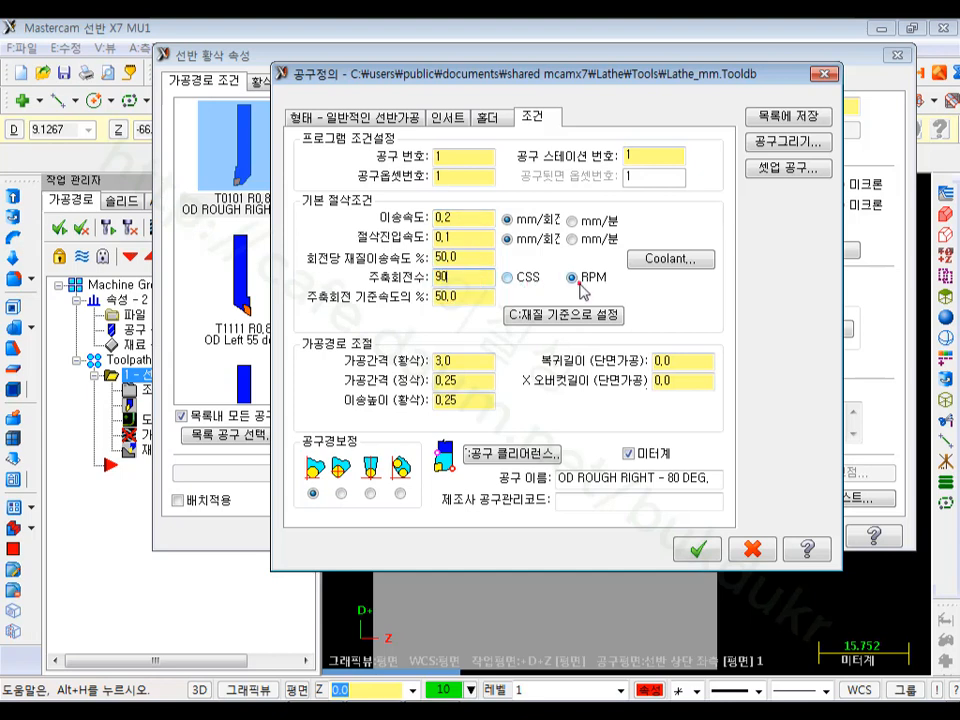
pyautogui.doubleClick(466, 279)
pyautogui.moveTo(466, 279); pyautogui.dragTo(407, 285)
pyautogui.write('1000')
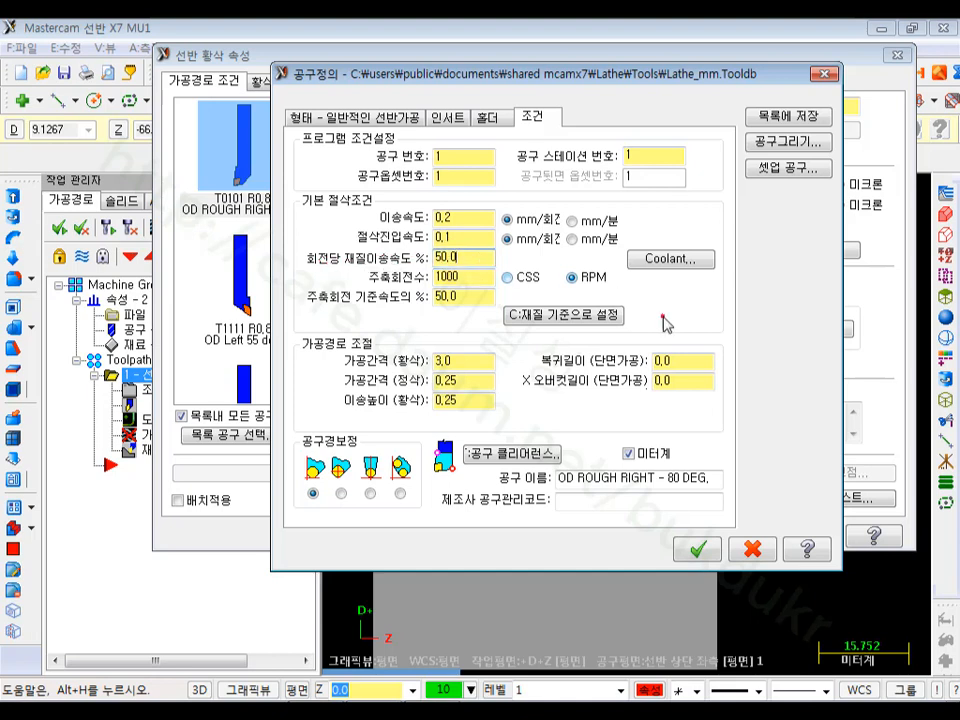
pyautogui.click(697, 549)
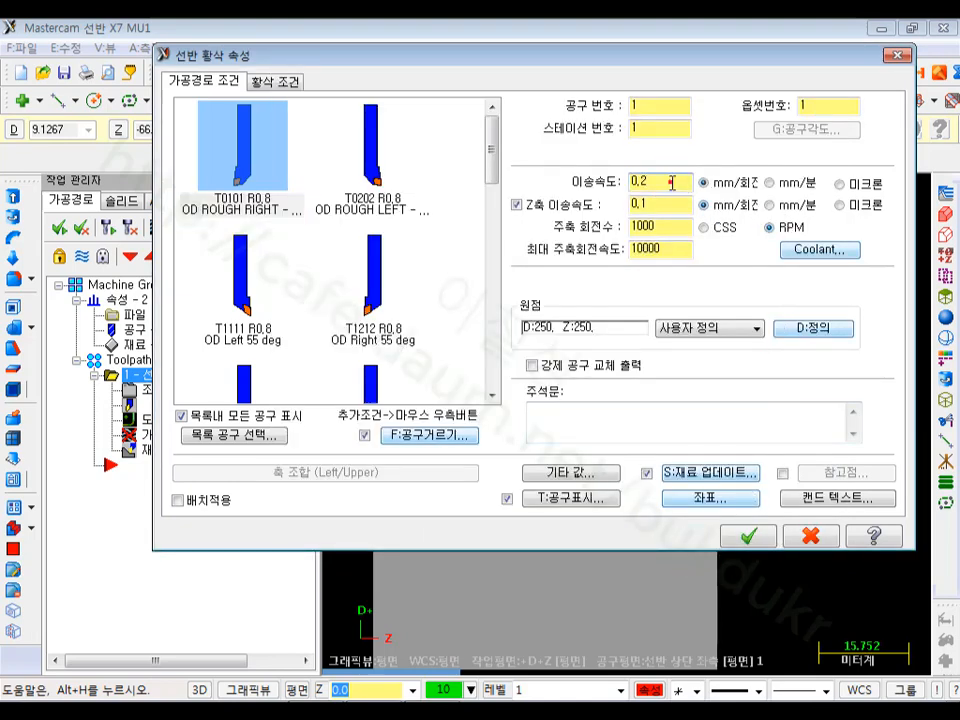
# Turn off the separate Z-axis feed rate for the roughing operation, keeping the main feed rate of 0.2 mm/rev.
pyautogui.doubleClick(672, 182)
pyautogui.click(656, 206)
pyautogui.click(516, 205)
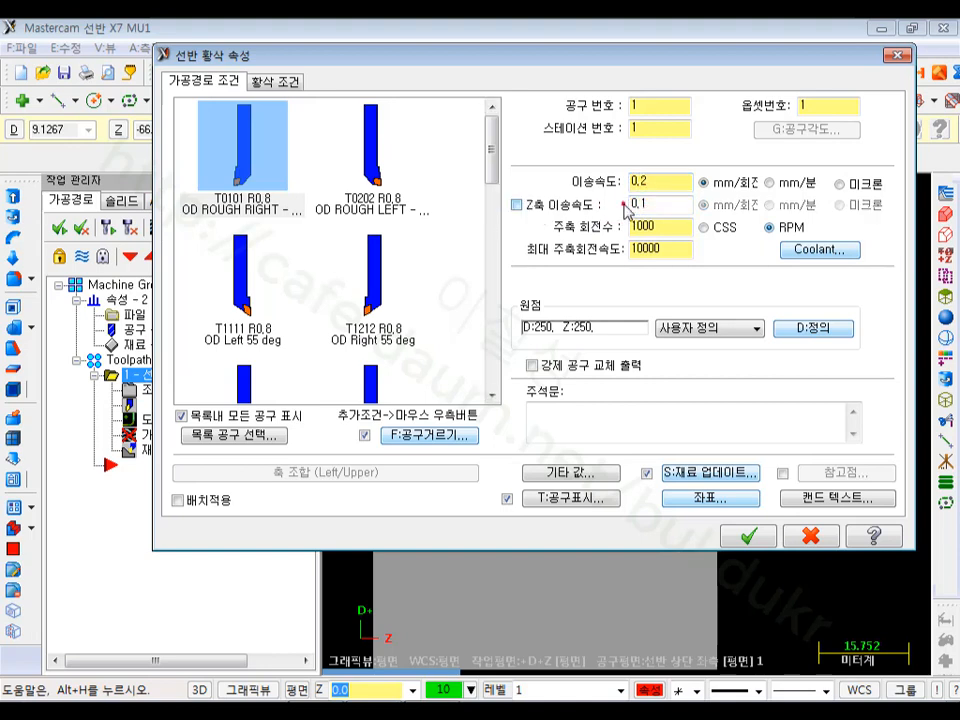
pyautogui.moveTo(664, 182); pyautogui.dragTo(614, 184)
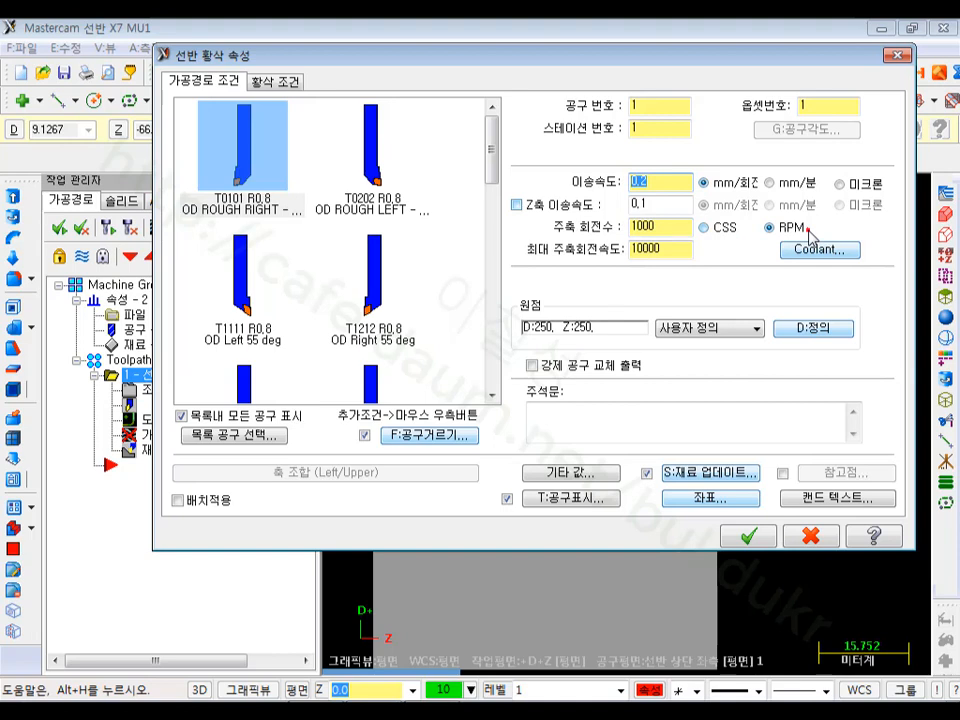
# Set the roughing operation's maximum spindle speed to 1000.
pyautogui.doubleClick(664, 224)
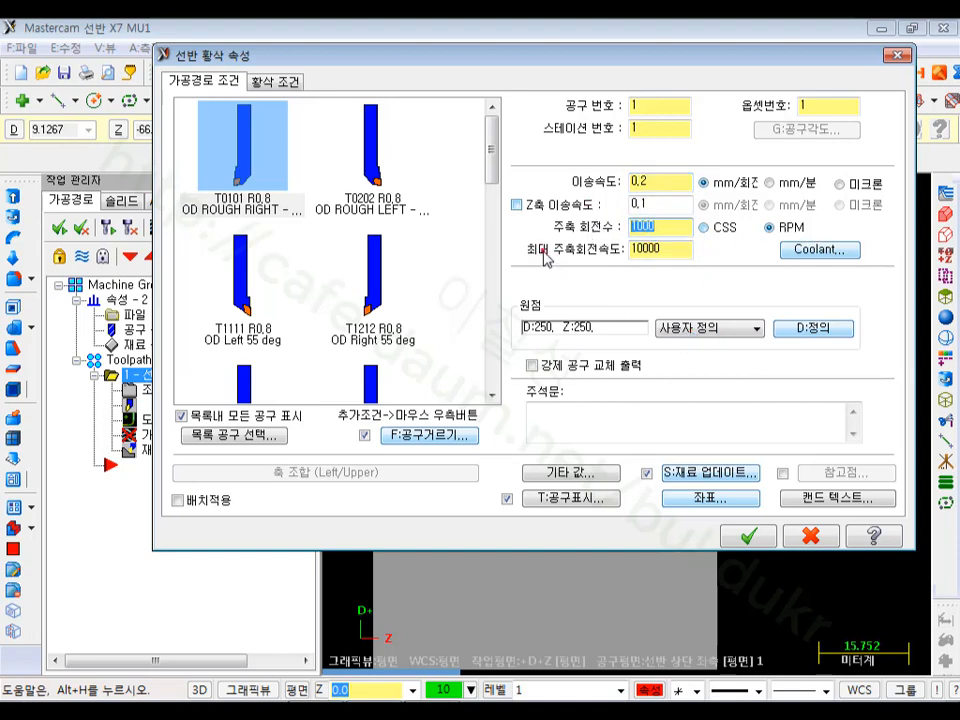
pyautogui.doubleClick(664, 250)
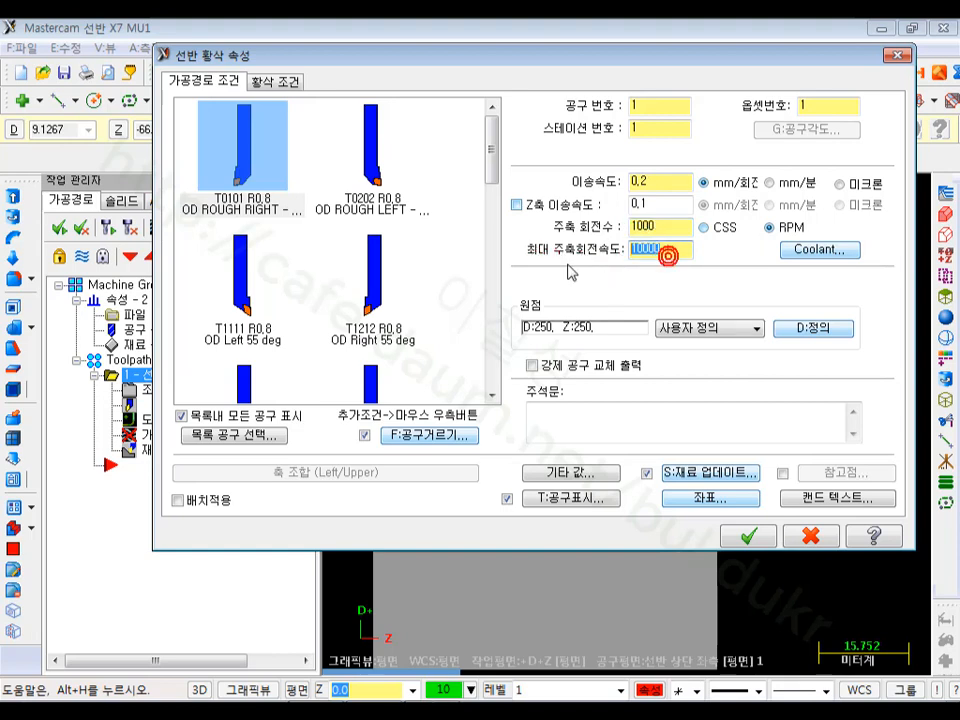
pyautogui.write('1')
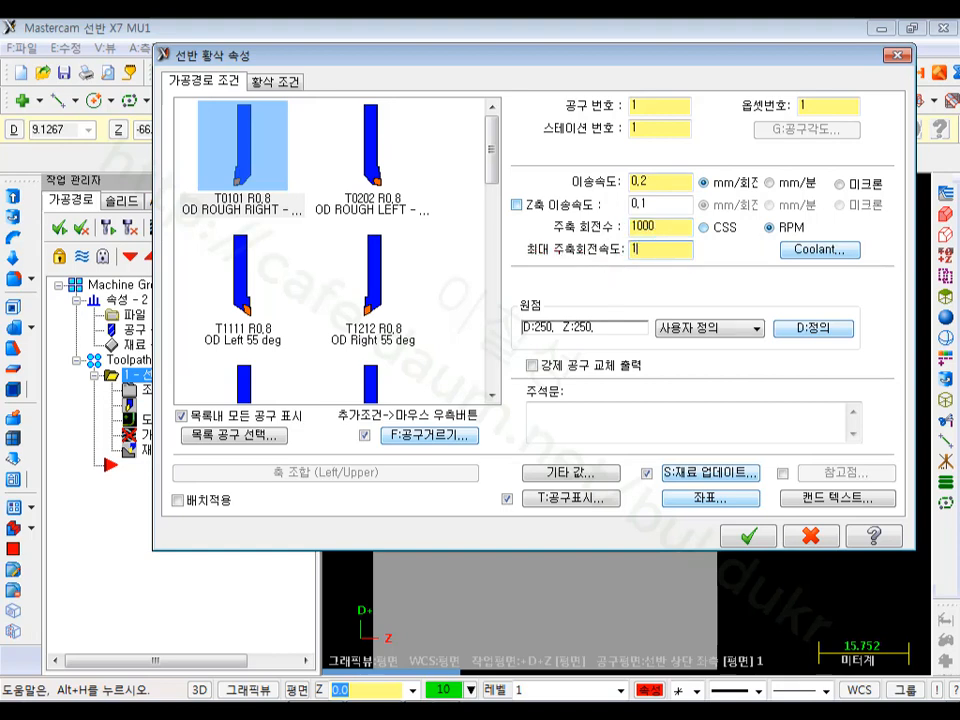
pyautogui.doubleClick(638, 251)
pyautogui.click(687, 251)
pyautogui.doubleClick(657, 251)
# Try constant surface speed (CSS) for the roughing spindle speed and return it to RPM.
pyautogui.doubleClick(628, 225)
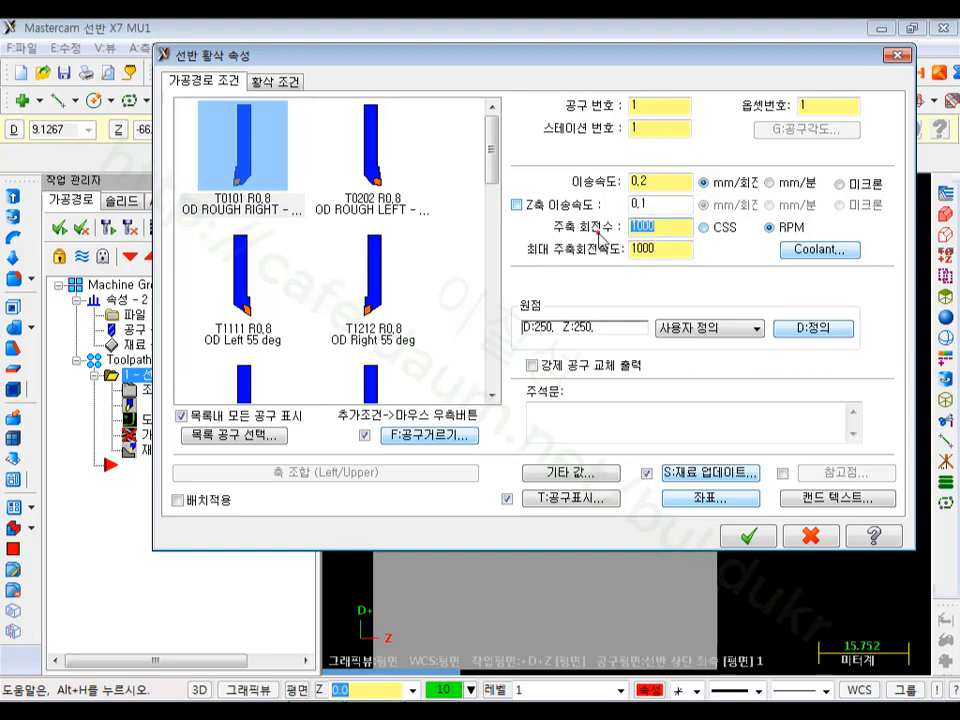
pyautogui.doubleClick(667, 224)
pyautogui.doubleClick(668, 249)
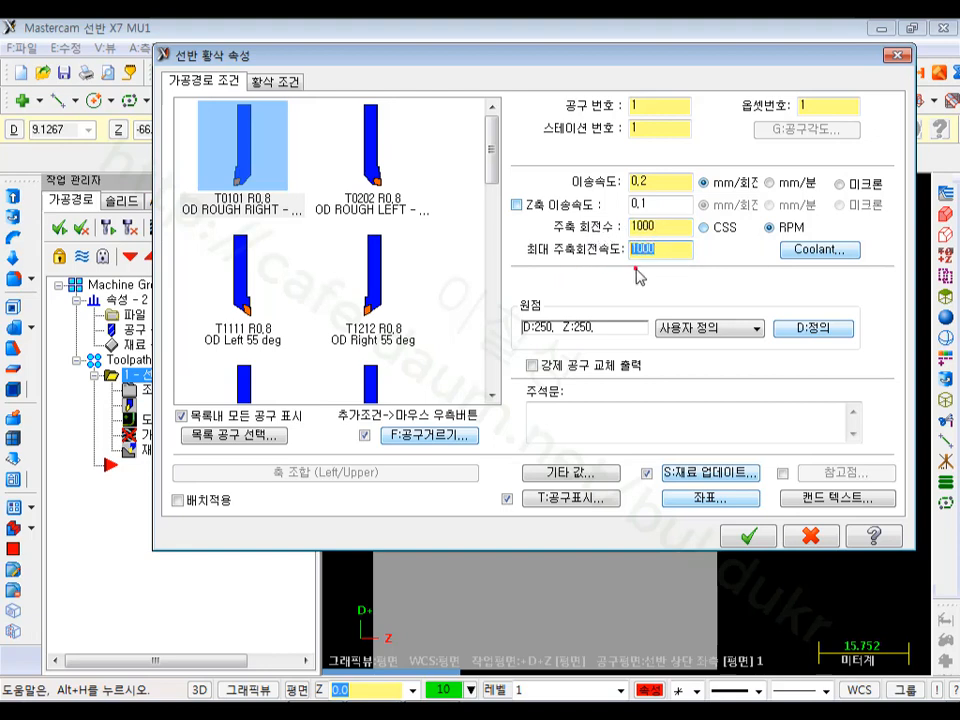
pyautogui.click(715, 230)
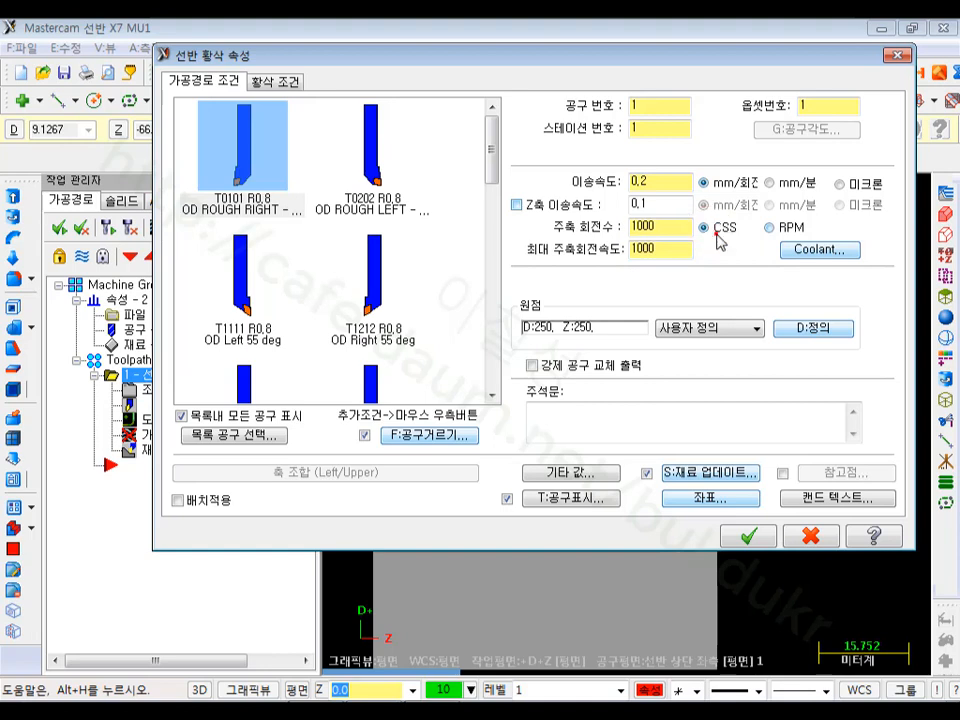
pyautogui.click(769, 228)
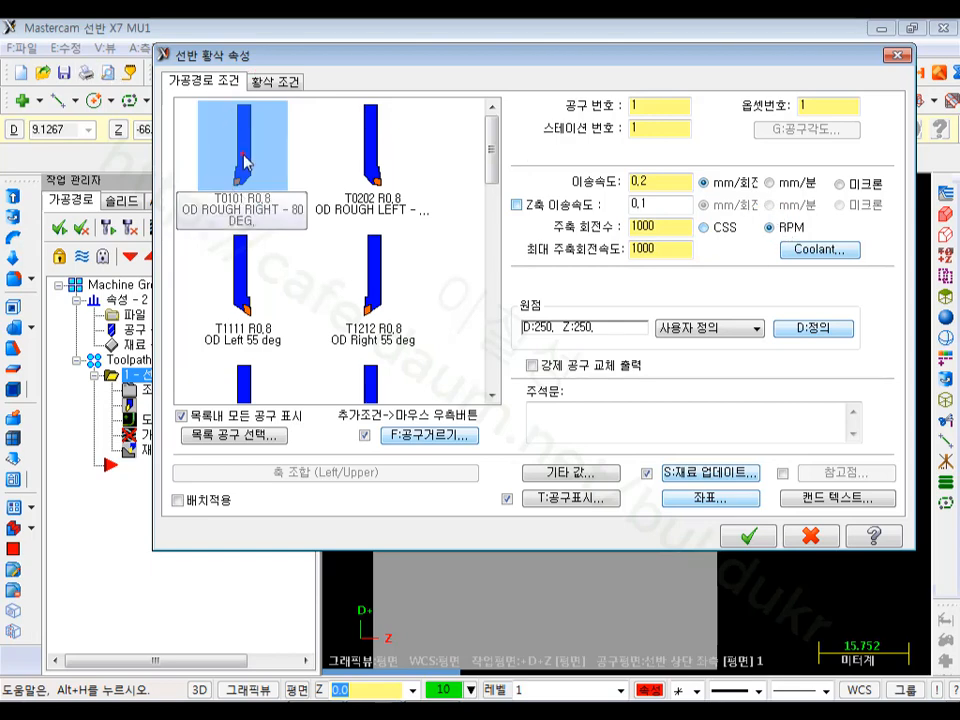
# Review the roughing parameters, accept them to generate the toolpath, and inspect the passes along the shoulder.
pyautogui.click(296, 83)
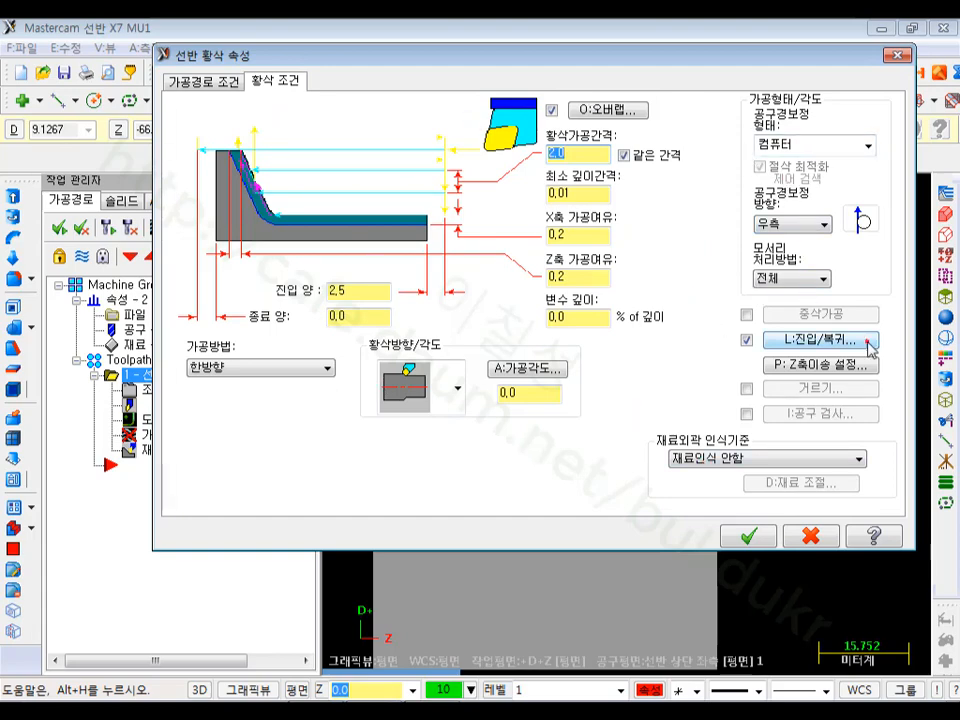
pyautogui.click(748, 537)
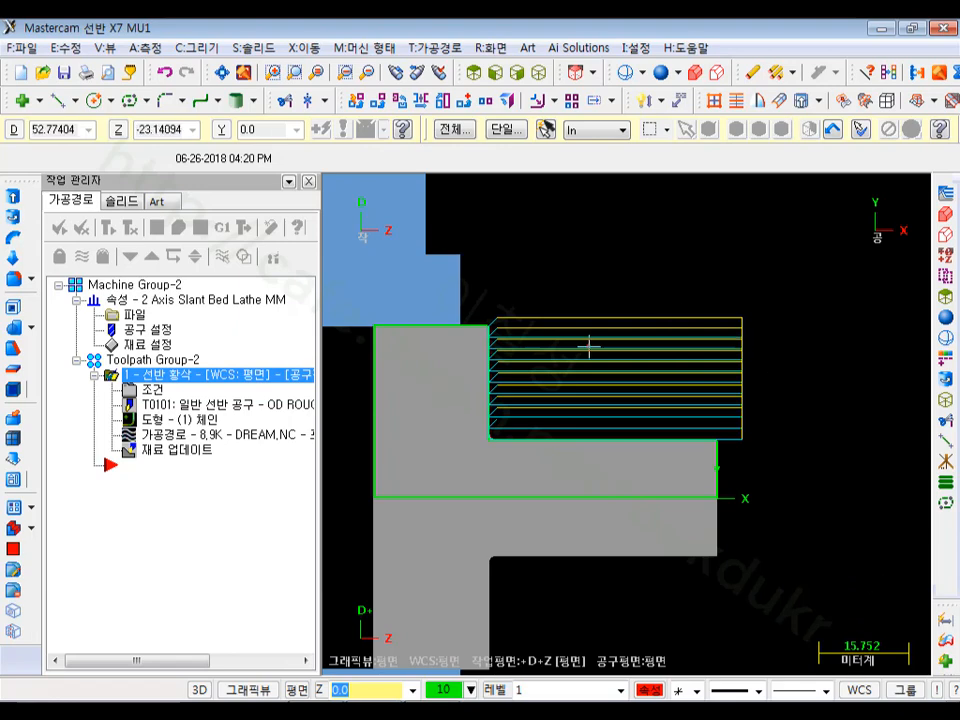
pyautogui.scroll(2, 540, 347)
pyautogui.scroll(8, 467, 352)
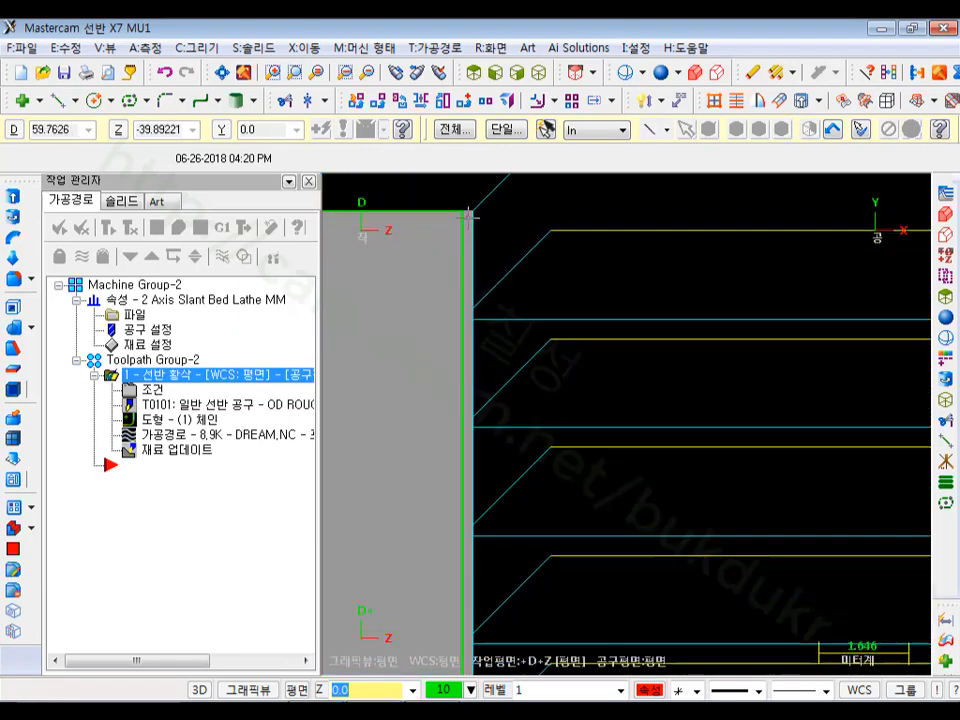
pyautogui.scroll(-7, 470, 210)
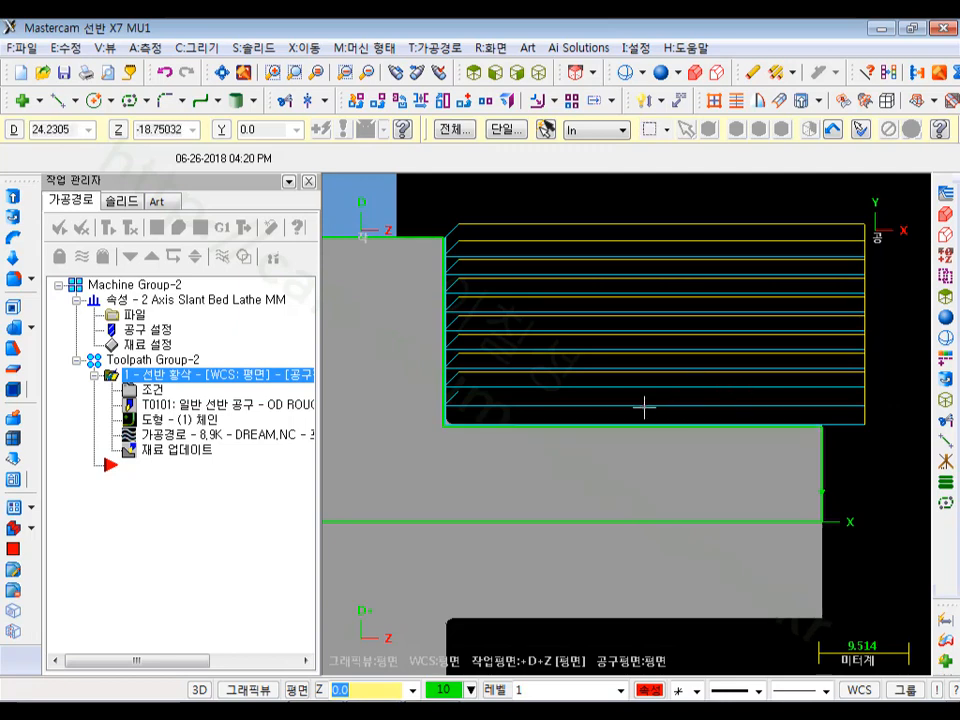
pyautogui.scroll(-2, 645, 406)
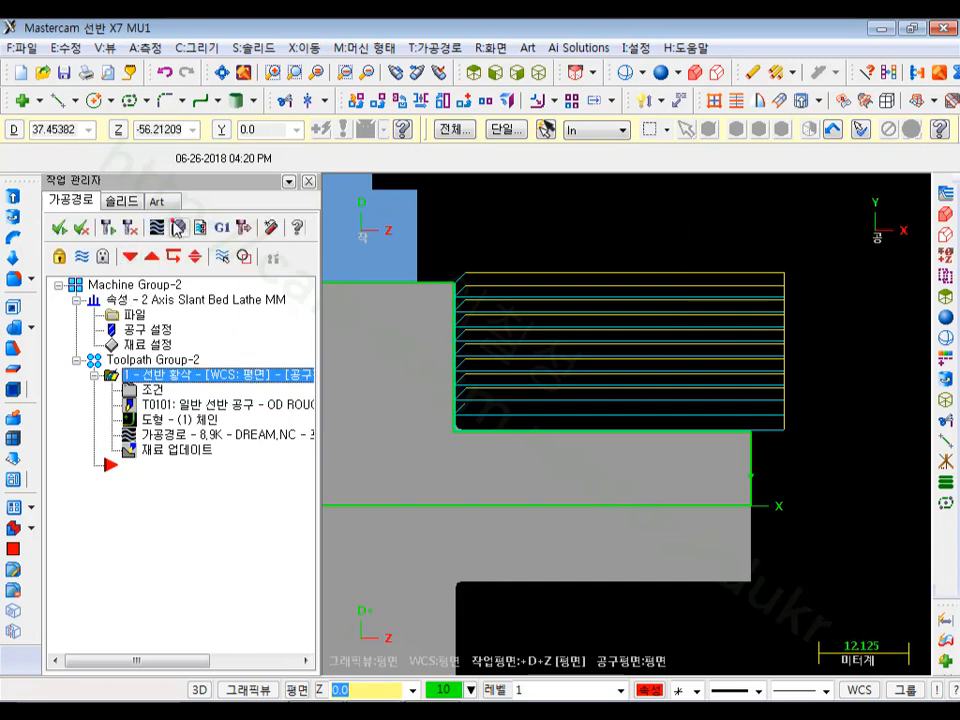
# Verify the roughing operation by running its full machining simulation in Verify mode.
pyautogui.click(177, 226)
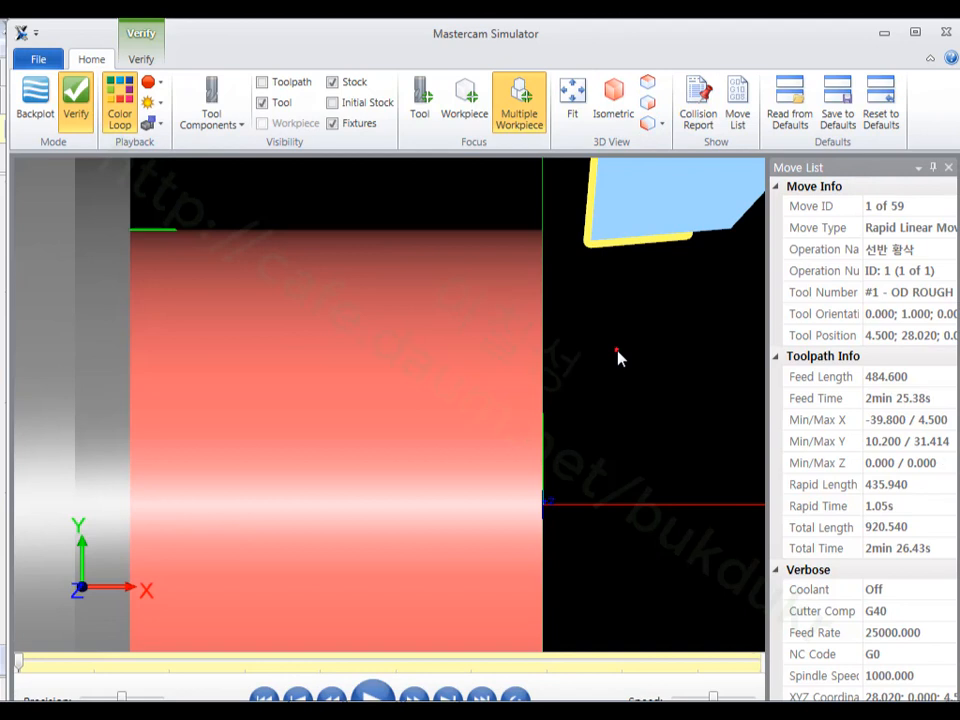
pyautogui.click(617, 351)
pyautogui.scroll(-5, 617, 351)
pyautogui.scroll(3, 546, 281)
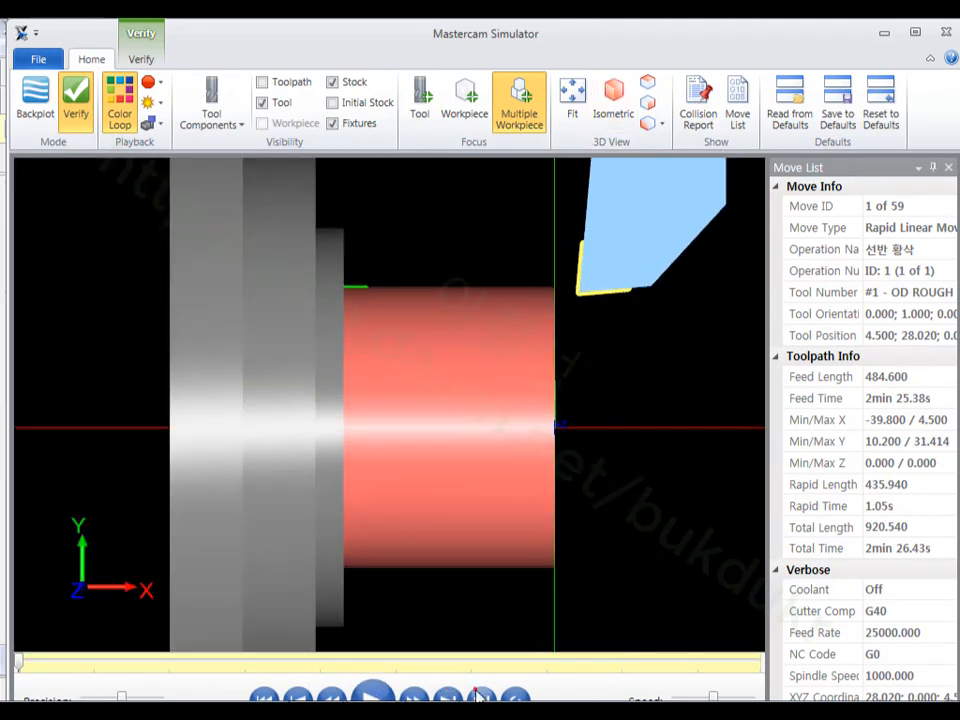
pyautogui.click(372, 696)
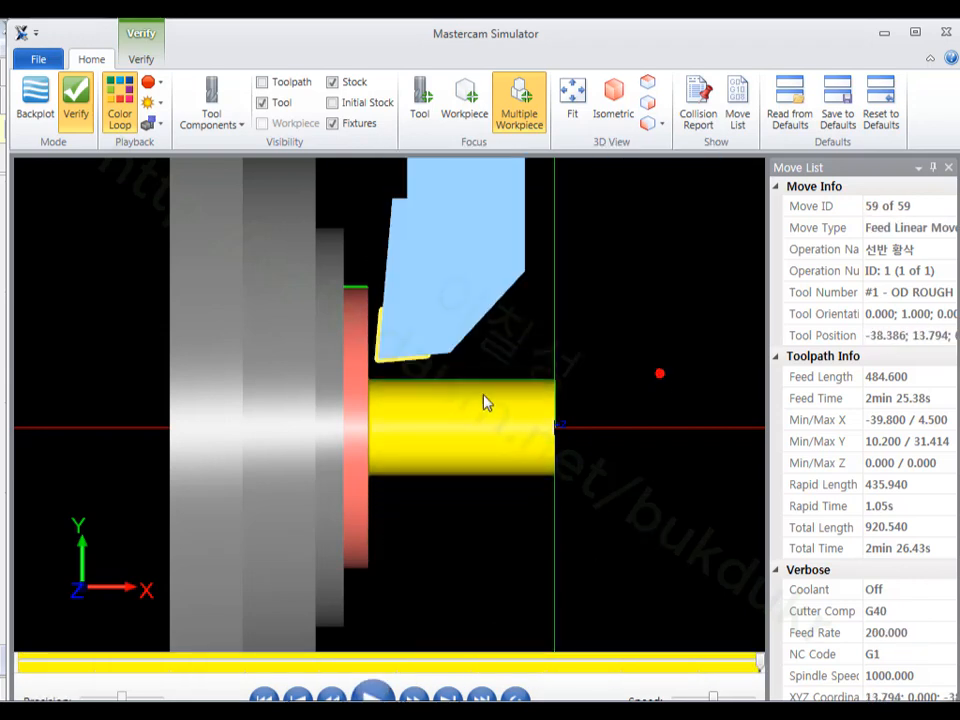
# Mark the cutting tip's nose radius on the simulated insert near the shoulder with pen annotations and label it 0.8.
pyautogui.scroll(2, 467, 405)
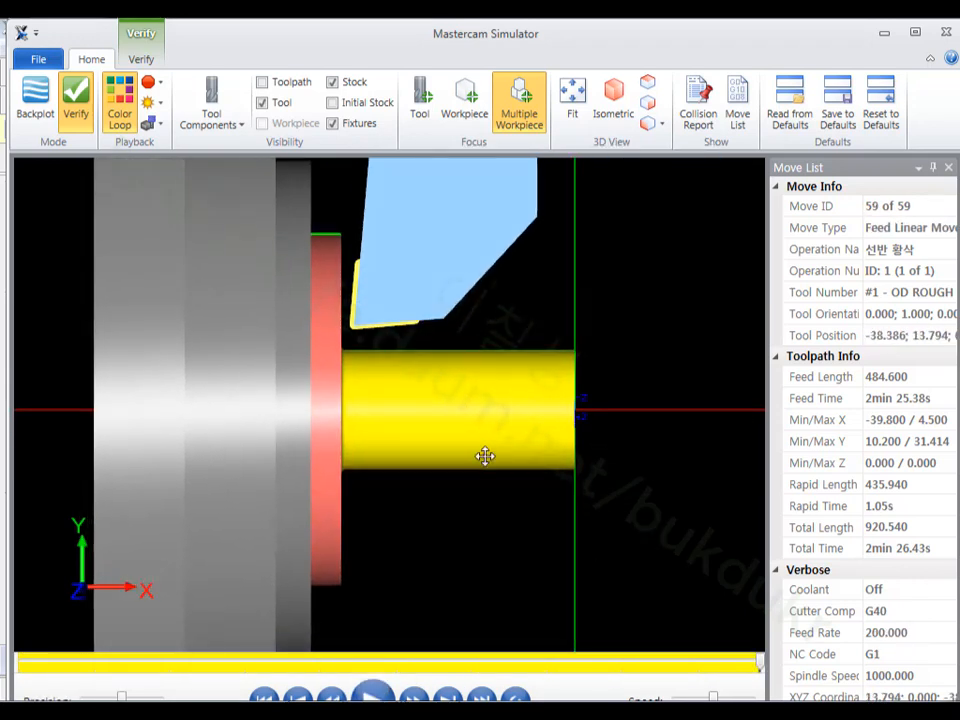
pyautogui.keyDown('alt'); pyautogui.moveTo(484, 456); pyautogui.dragTo(457, 434, button='middle'); pyautogui.keyUp('alt')
pyautogui.scroll(2, 408, 356)
pyautogui.keyDown('alt'); pyautogui.moveTo(408, 356); pyautogui.dragTo(425, 337, button='middle'); pyautogui.keyUp('alt')
pyautogui.scroll(5, 358, 320)
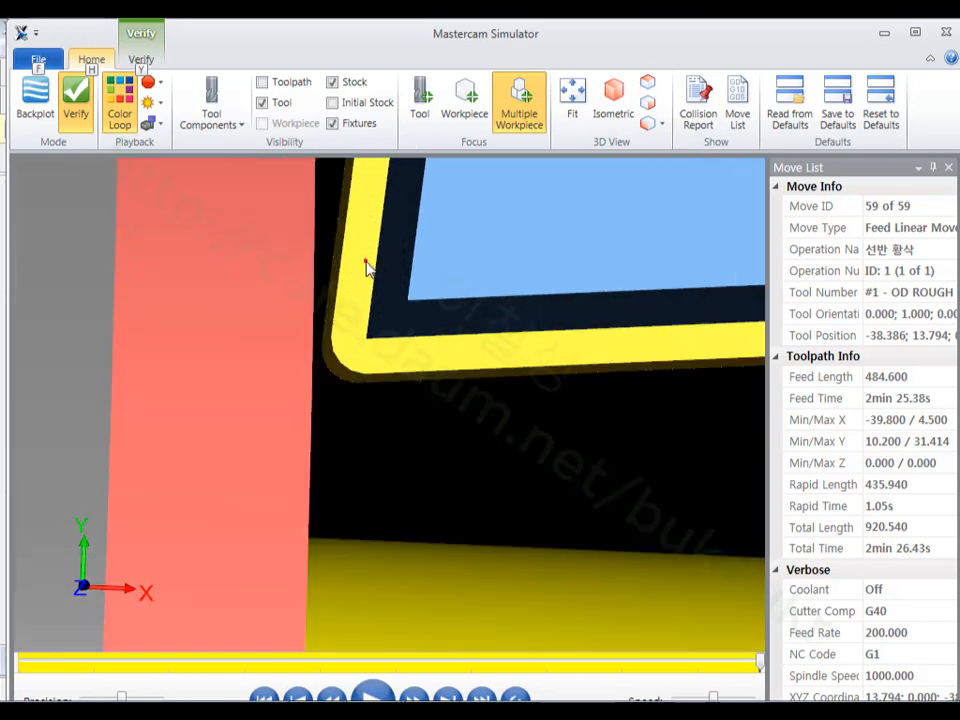
pyautogui.scroll(2, 326, 515)
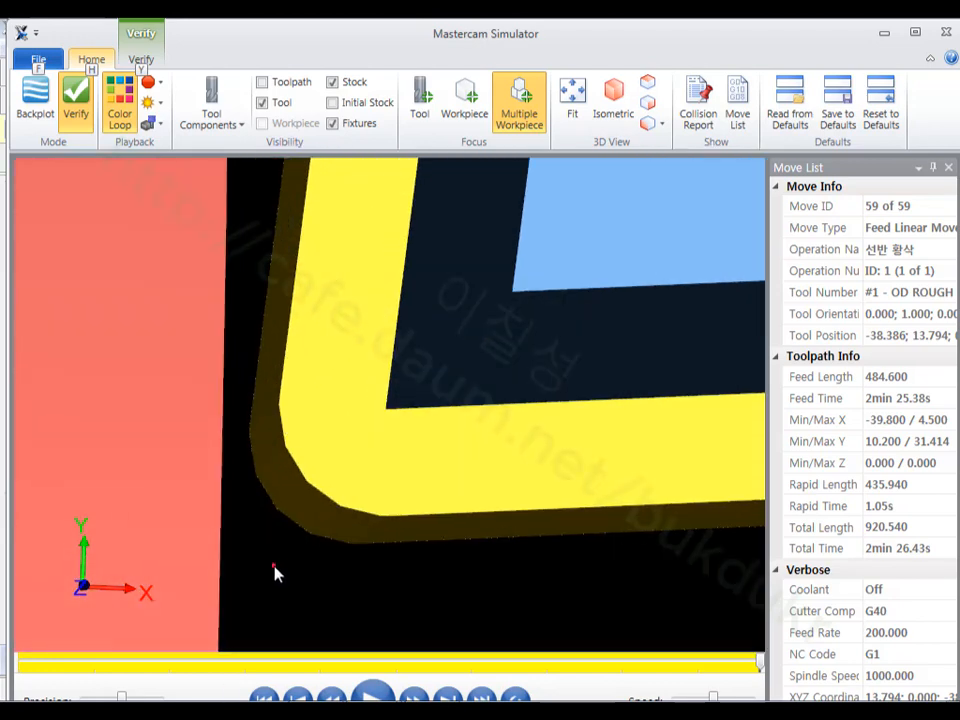
pyautogui.hotkey('alt', '2')
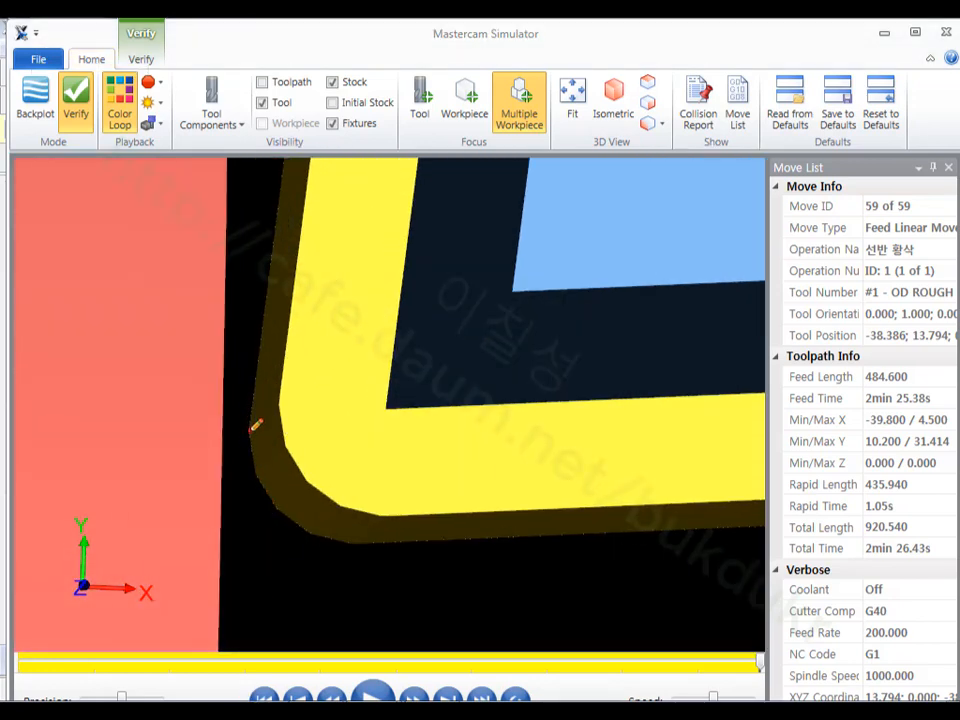
pyautogui.moveTo(249, 432)
pyautogui.mouseDown()
pyautogui.moveTo(377, 420)
pyautogui.moveTo(395, 545)
pyautogui.mouseUp()
pyautogui.moveTo(354, 466)
pyautogui.mouseDown()
pyautogui.moveTo(371, 448)
pyautogui.moveTo(302, 530)
pyautogui.mouseUp()
pyautogui.moveTo(303, 502)
pyautogui.mouseDown()
pyautogui.moveTo(302, 528)
pyautogui.moveTo(456, 493)
pyautogui.moveTo(488, 467)
pyautogui.mouseUp()
pyautogui.moveTo(601, 449); pyautogui.dragTo(632, 484)
pyautogui.moveTo(662, 412); pyautogui.dragTo(690, 470)
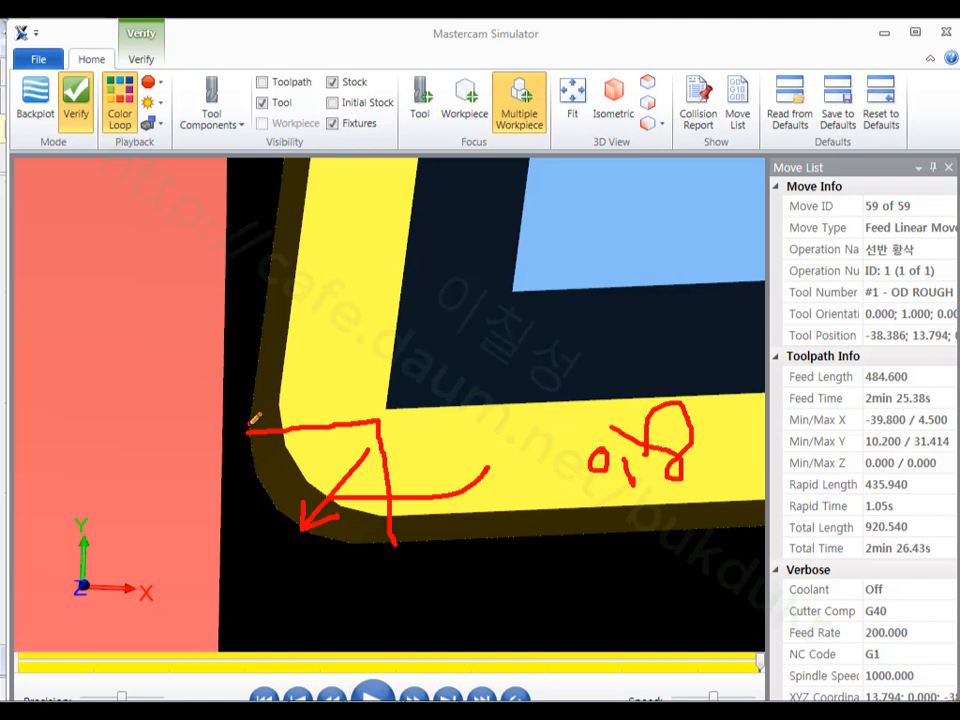
# Sketch the imaginary sharp tool tip and trace the rounded cutting edge over the insert, and close the annotation.
pyautogui.moveTo(251, 422)
pyautogui.mouseDown()
pyautogui.moveTo(236, 545)
pyautogui.moveTo(412, 546)
pyautogui.mouseUp()
pyautogui.moveTo(262, 548); pyautogui.dragTo(236, 550)
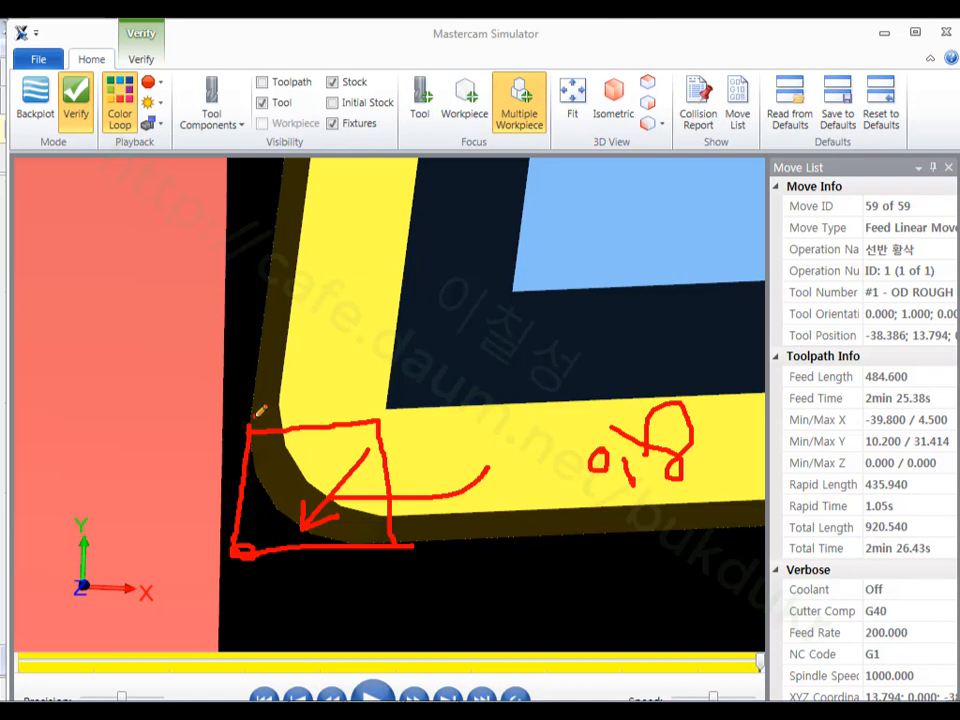
pyautogui.moveTo(254, 418)
pyautogui.mouseDown()
pyautogui.moveTo(272, 496)
pyautogui.moveTo(369, 527)
pyautogui.mouseUp()
pyautogui.moveTo(261, 578)
pyautogui.mouseDown()
pyautogui.moveTo(209, 560)
pyautogui.moveTo(265, 556)
pyautogui.moveTo(229, 572)
pyautogui.moveTo(216, 565)
pyautogui.mouseUp()
pyautogui.moveTo(194, 521); pyautogui.dragTo(352, 598)
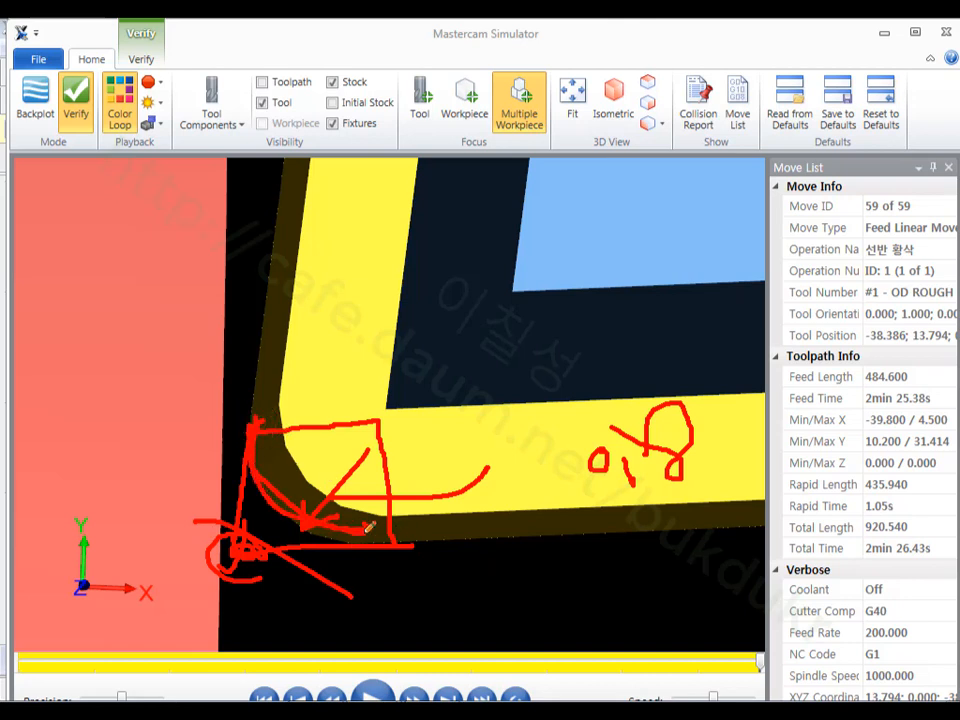
pyautogui.moveTo(366, 532)
pyautogui.mouseDown()
pyautogui.moveTo(298, 516)
pyautogui.moveTo(315, 514)
pyautogui.moveTo(293, 504)
pyautogui.mouseUp()
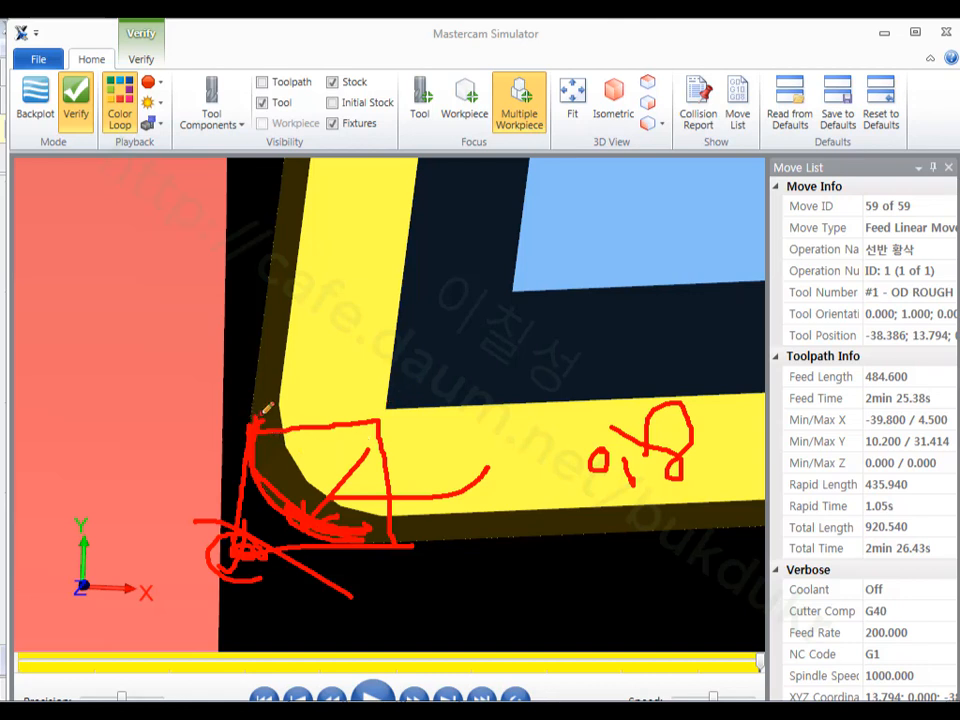
pyautogui.moveTo(355, 536); pyautogui.dragTo(393, 541)
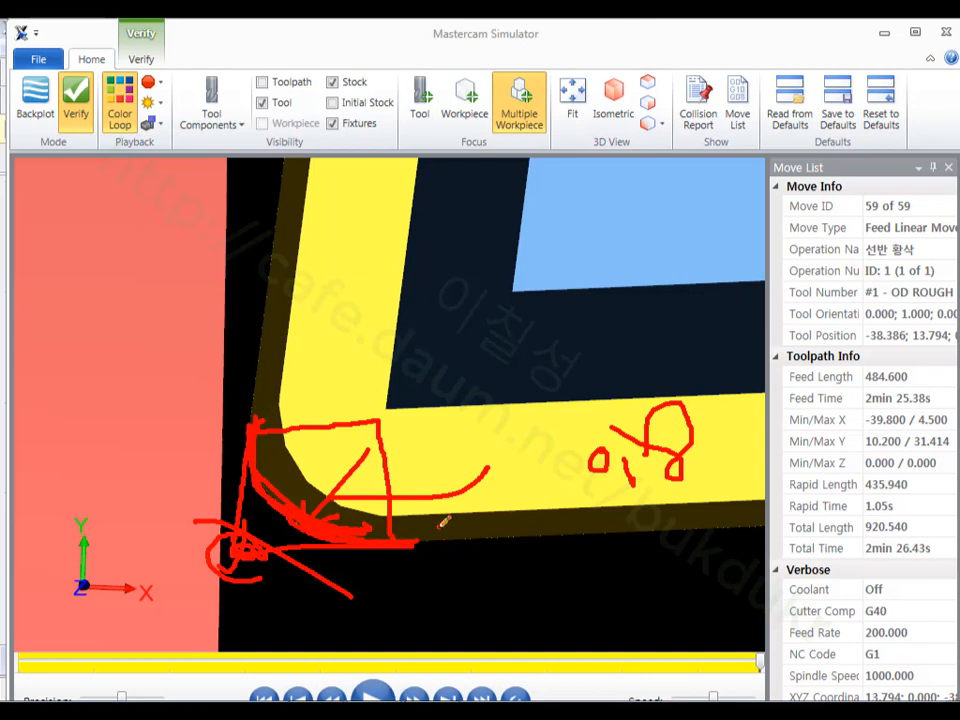
pyautogui.rightClick(484, 311)
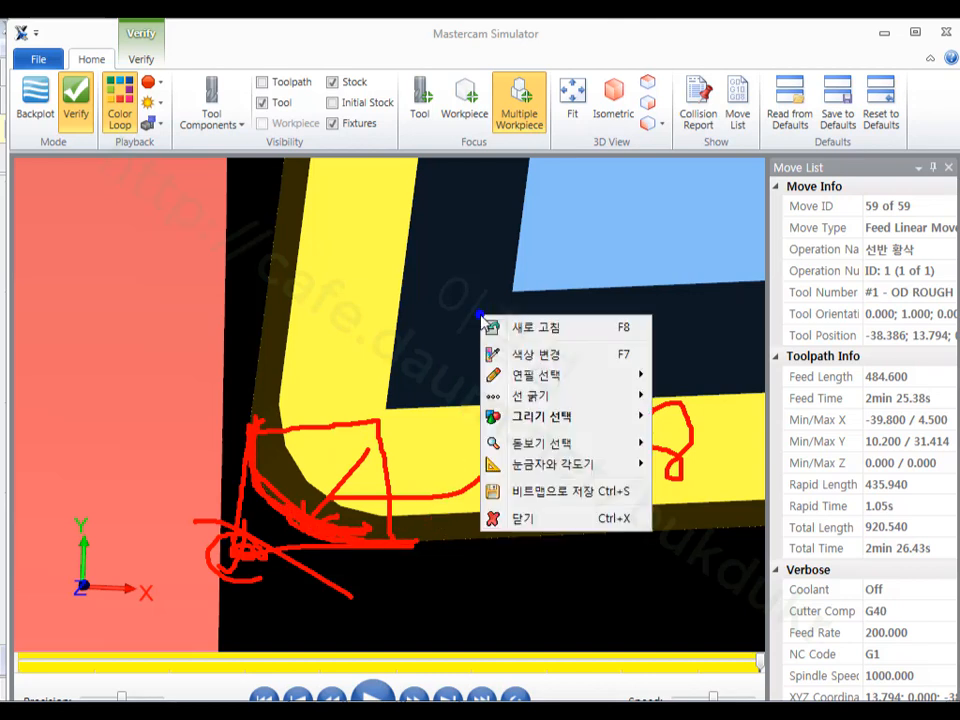
pyautogui.click(573, 516)
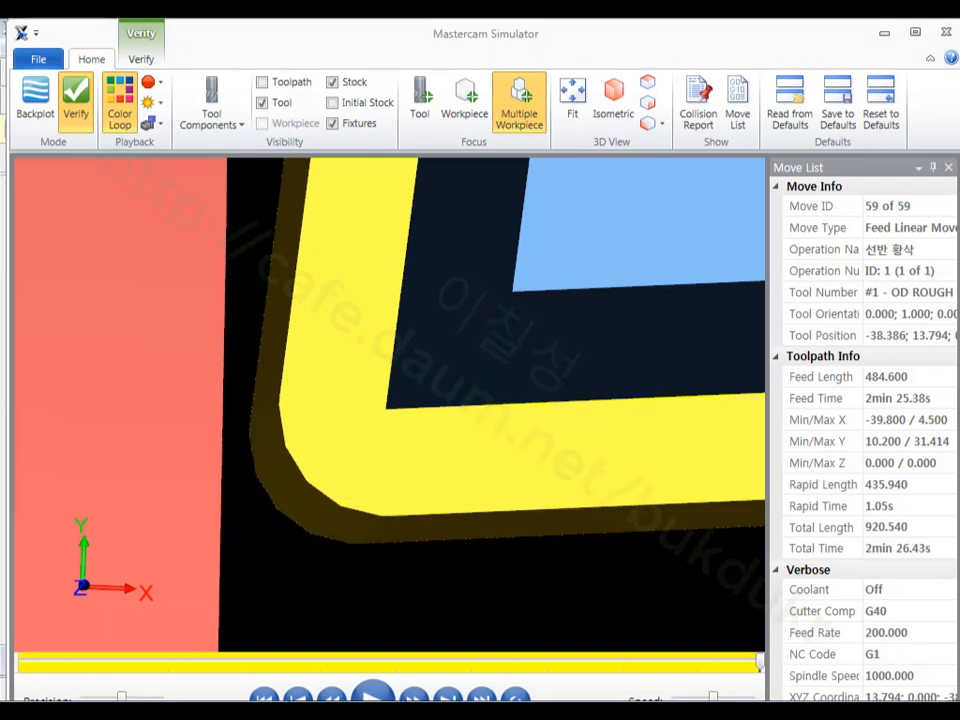
# Switch to the desktop, open the capture-2.avi recording in PotPlayer, dismiss the update notice, and enlarge the video to full screen.
pyautogui.rightClick(514, 702)
pyautogui.click(576, 634)
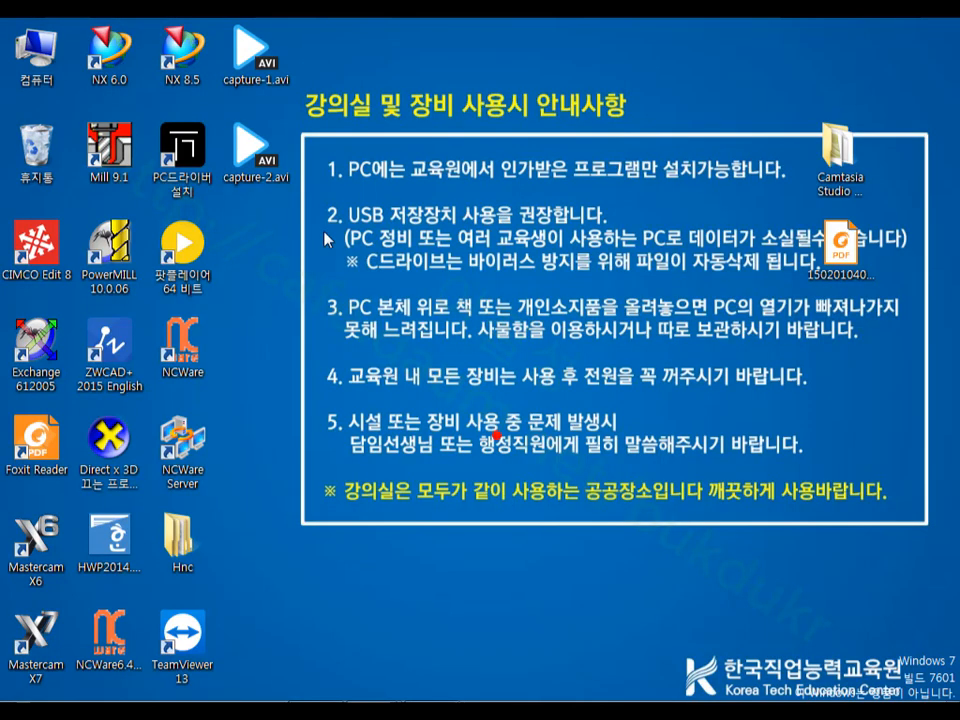
pyautogui.click(255, 150)
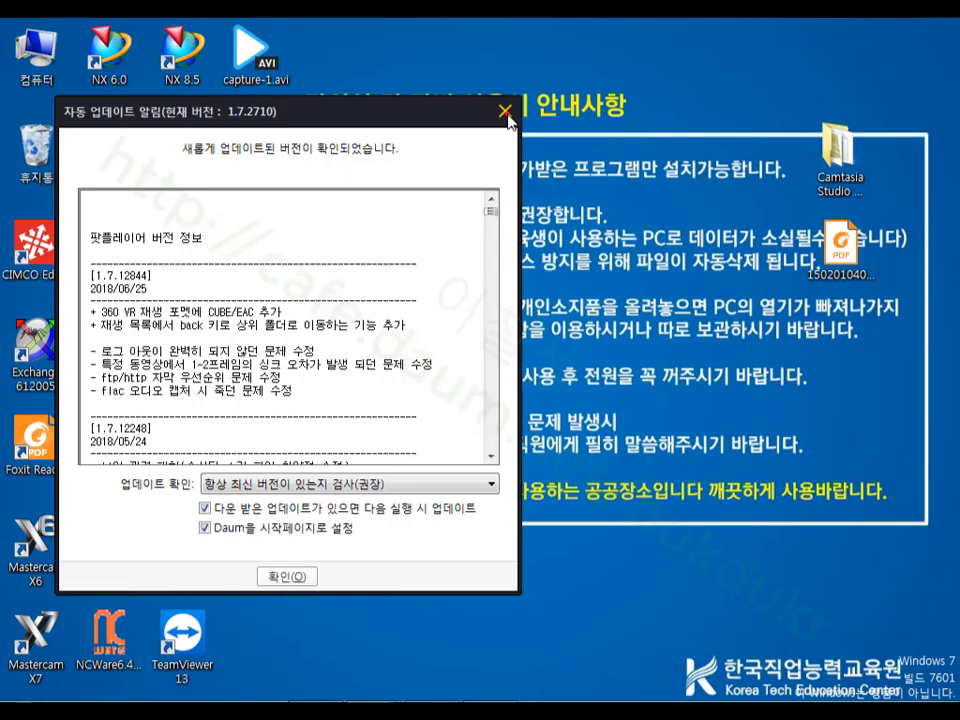
pyautogui.click(505, 112)
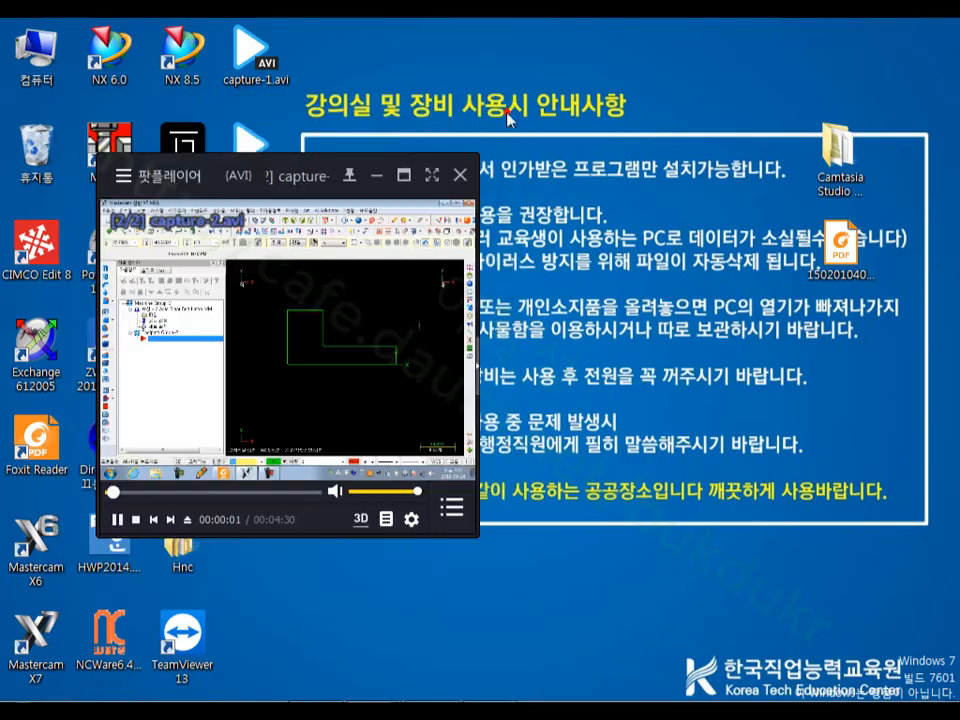
pyautogui.click(428, 169)
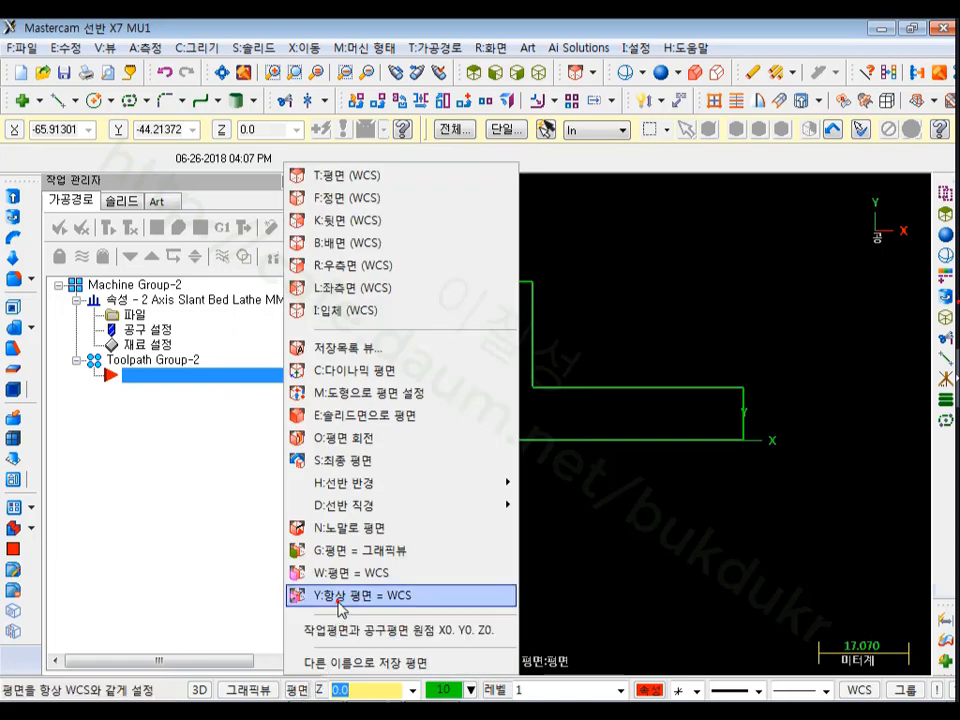
# Set the construction plane to lathe diameter +D +Z (WCS).
pyautogui.moveTo(355, 486)
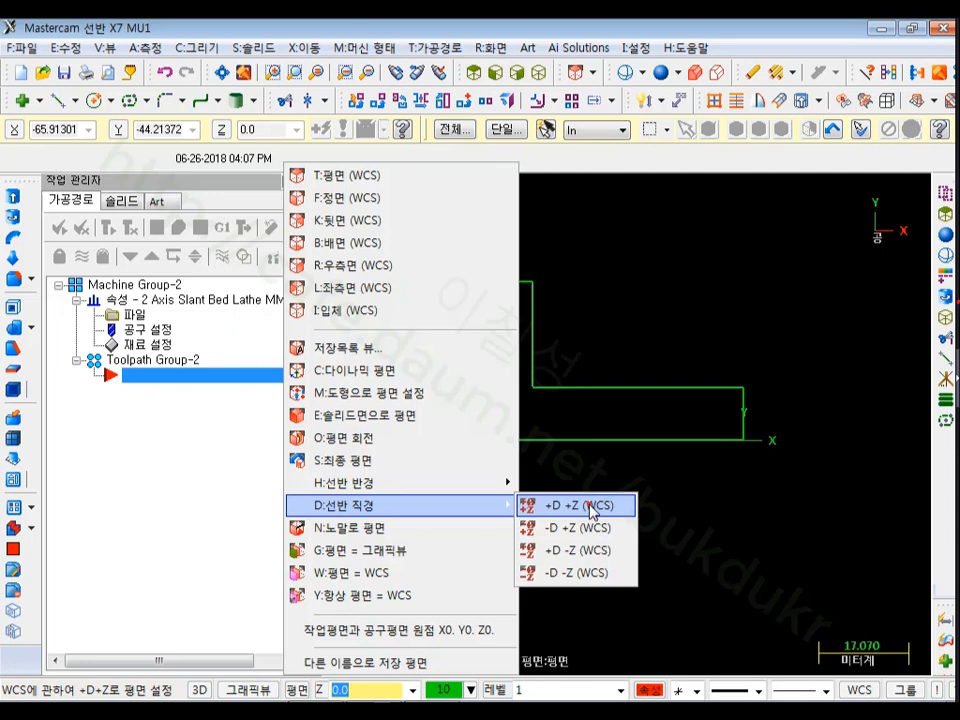
pyautogui.click(580, 506)
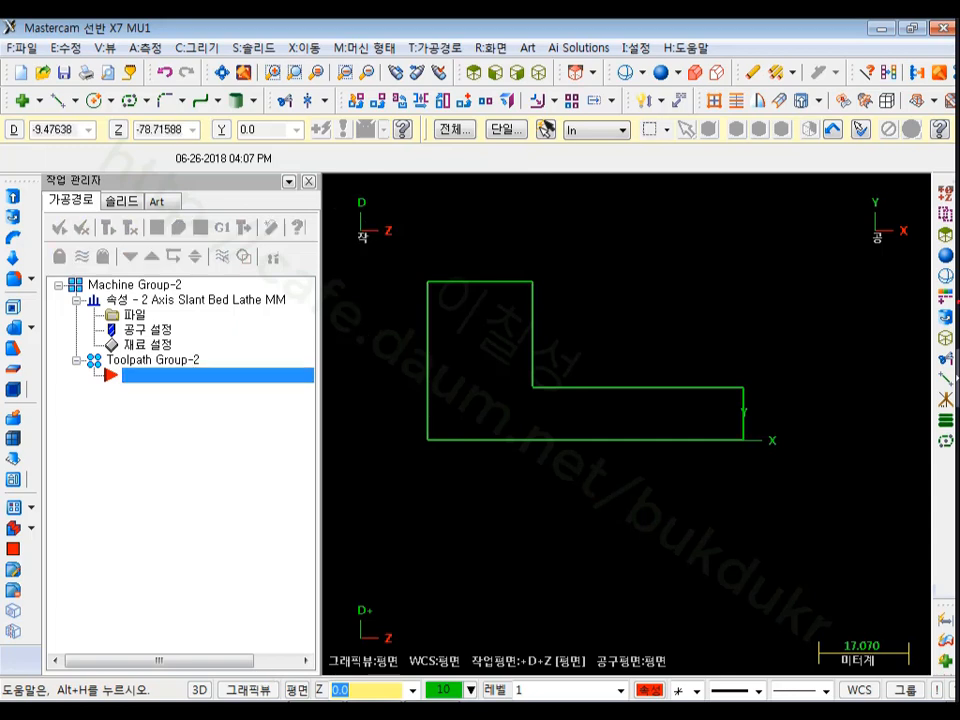
pyautogui.click(364, 246)
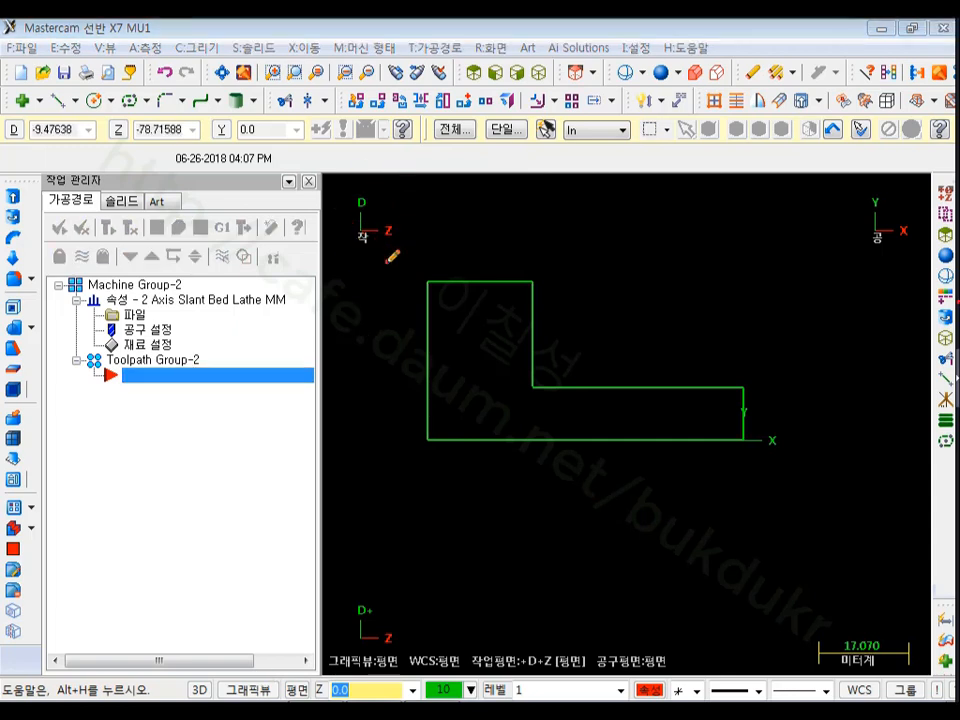
# Change the annotation pen colour to red and circle the D-Z construction plane axis marker.
pyautogui.moveTo(320, 272)
pyautogui.mouseDown()
pyautogui.moveTo(292, 122)
pyautogui.moveTo(335, 88)
pyautogui.mouseUp()
pyautogui.rightClick(412, 88)
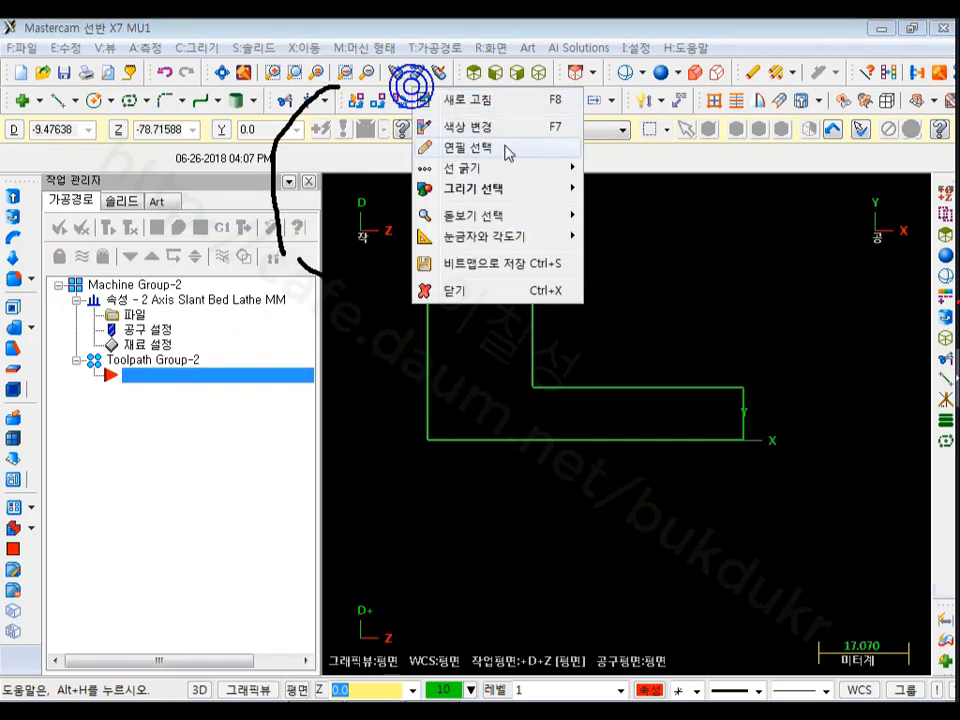
pyautogui.click(476, 129)
pyautogui.click(382, 231)
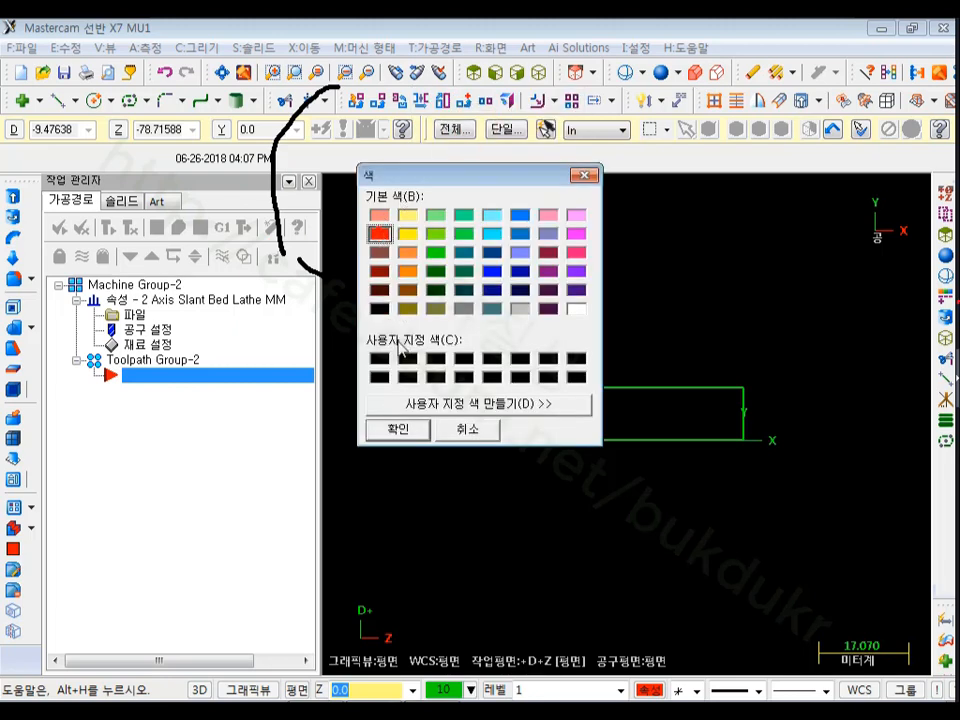
pyautogui.click(396, 434)
pyautogui.moveTo(383, 288)
pyautogui.mouseDown()
pyautogui.moveTo(330, 281)
pyautogui.moveTo(300, 185)
pyautogui.moveTo(385, 280)
pyautogui.mouseUp()
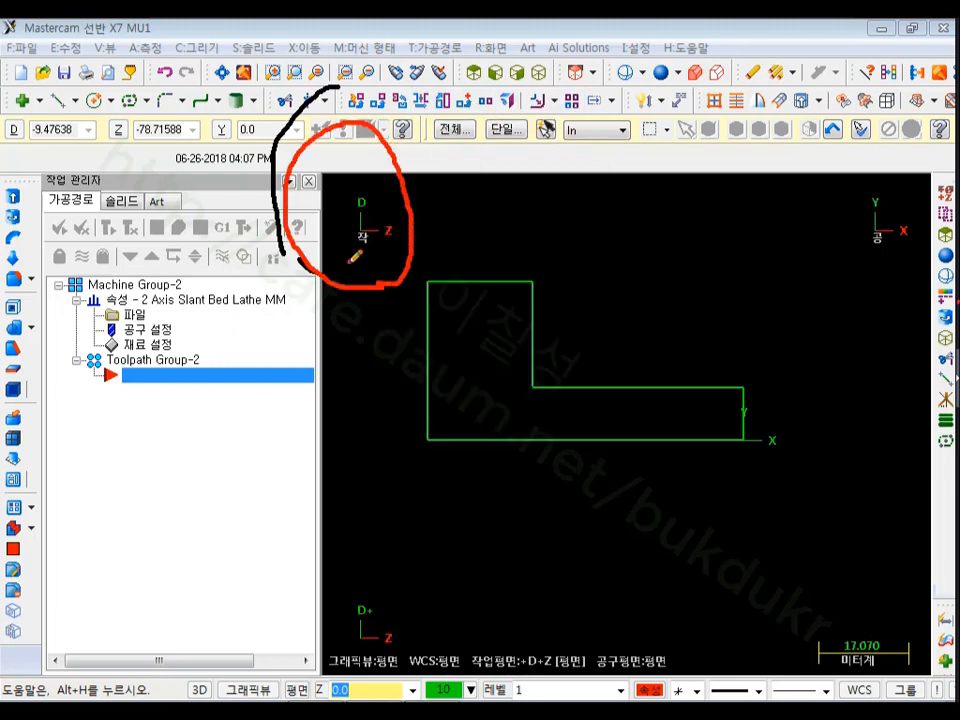
pyautogui.moveTo(348, 215)
pyautogui.mouseDown()
pyautogui.moveTo(374, 211)
pyautogui.moveTo(384, 236)
pyautogui.moveTo(388, 229)
pyautogui.mouseUp()
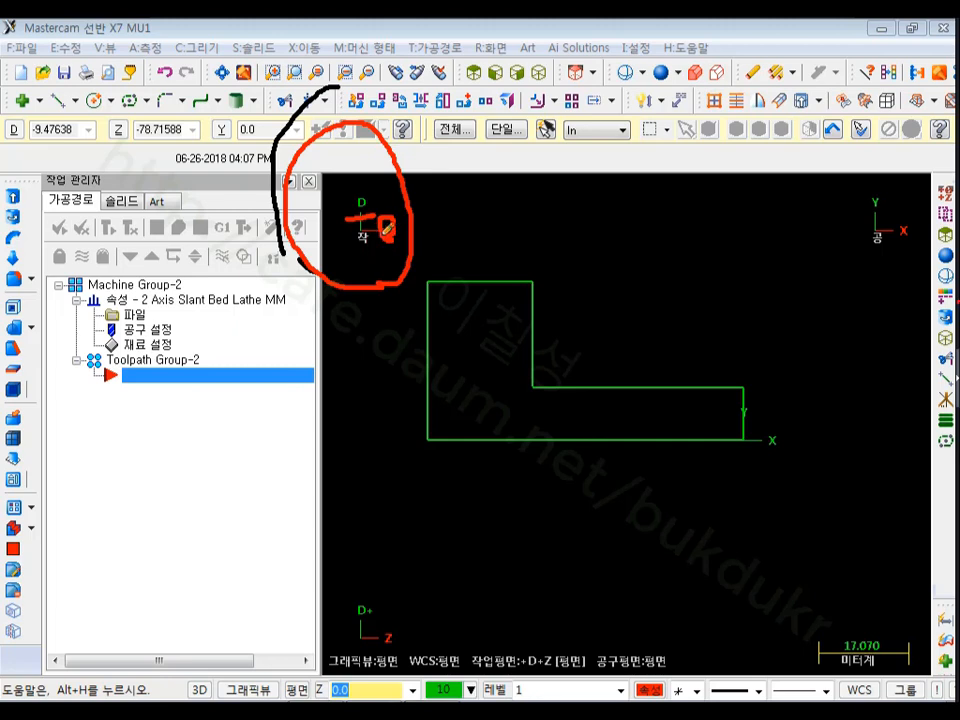
pyautogui.moveTo(330, 290)
pyautogui.mouseDown()
pyautogui.moveTo(275, 180)
pyautogui.moveTo(380, 100)
pyautogui.moveTo(430, 285)
pyautogui.moveTo(368, 295)
pyautogui.mouseUp()
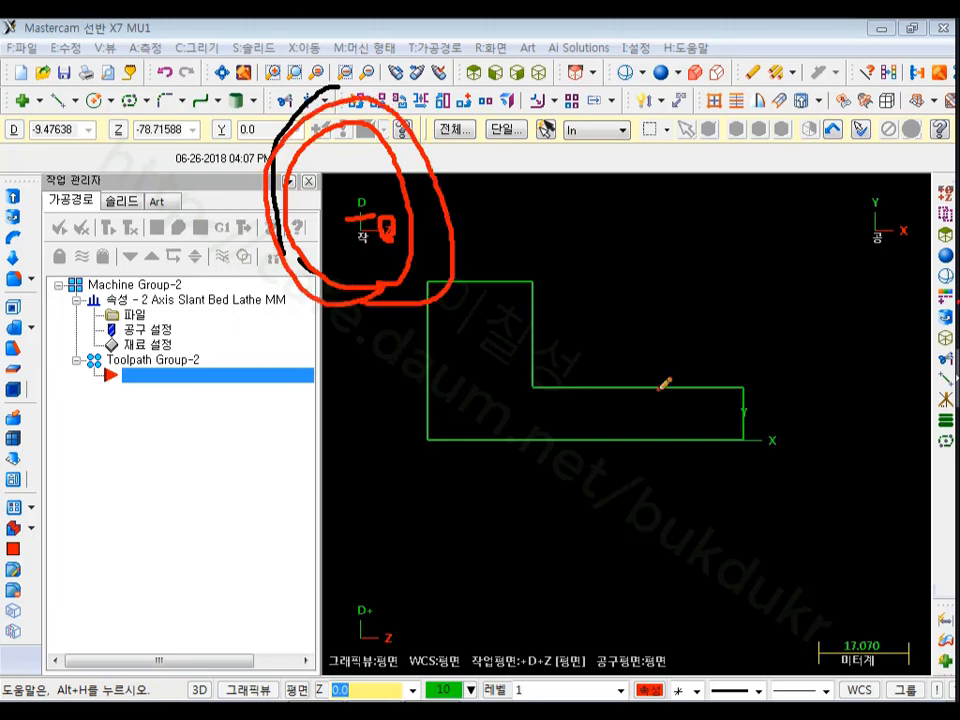
# Sketch a horizontal axis labelled Z and a vertical axis labelled X over the shaft profile, and close the annotation.
pyautogui.moveTo(356, 496)
pyautogui.mouseDown()
pyautogui.moveTo(696, 493)
pyautogui.moveTo(889, 467)
pyautogui.moveTo(797, 568)
pyautogui.moveTo(800, 577)
pyautogui.mouseUp()
pyautogui.moveTo(622, 500)
pyautogui.mouseDown()
pyautogui.moveTo(688, 508)
pyautogui.moveTo(710, 555)
pyautogui.mouseUp()
pyautogui.moveTo(541, 522)
pyautogui.mouseDown()
pyautogui.moveTo(542, 440)
pyautogui.moveTo(497, 128)
pyautogui.mouseUp()
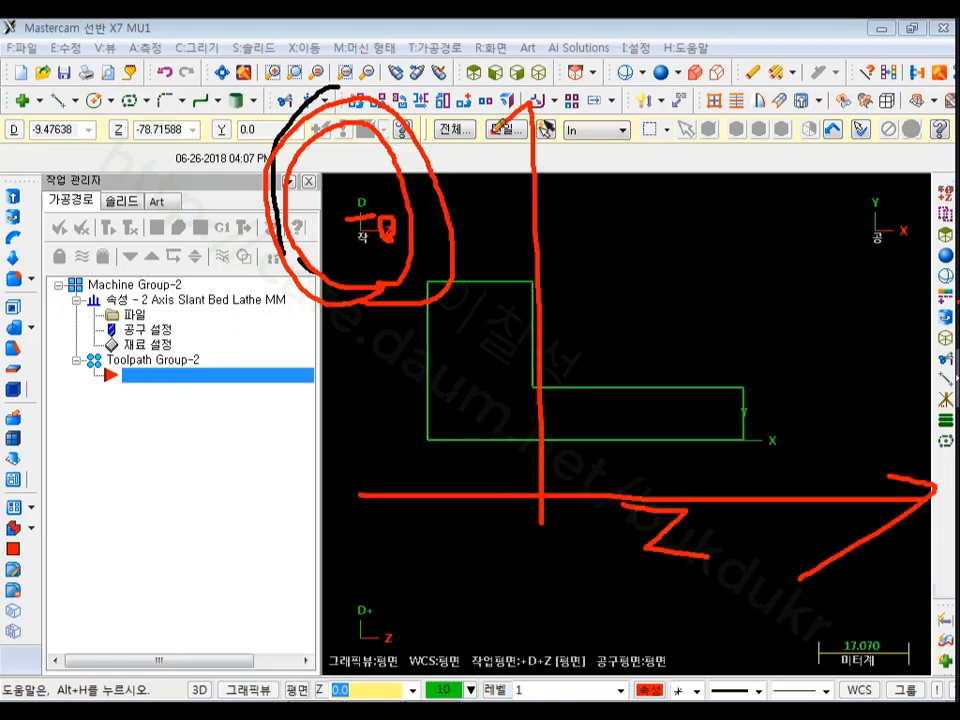
pyautogui.moveTo(530, 92); pyautogui.dragTo(558, 106)
pyautogui.moveTo(590, 152); pyautogui.dragTo(655, 198)
pyautogui.moveTo(642, 133); pyautogui.dragTo(598, 195)
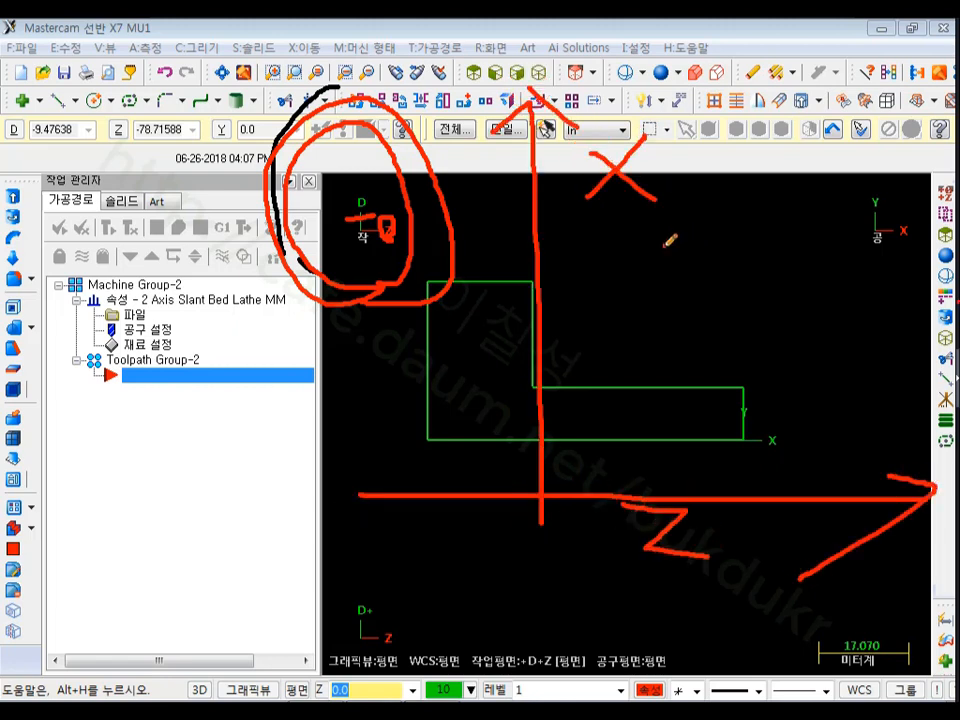
pyautogui.rightClick(735, 212)
pyautogui.click(779, 420)
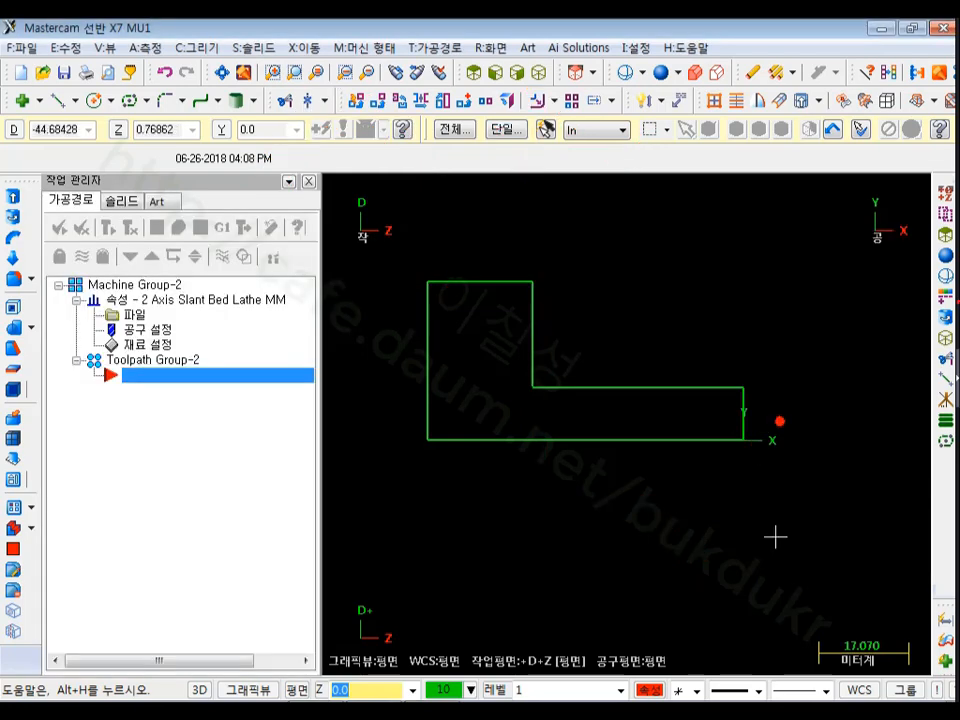
# Set the machine group to program number 0626, feed rates from the tool and sequential tool numbering, and open its stock setup.
pyautogui.scroll(-3, 443, 553)
pyautogui.scroll(2, 542, 427)
pyautogui.scroll(-3, 786, 418)
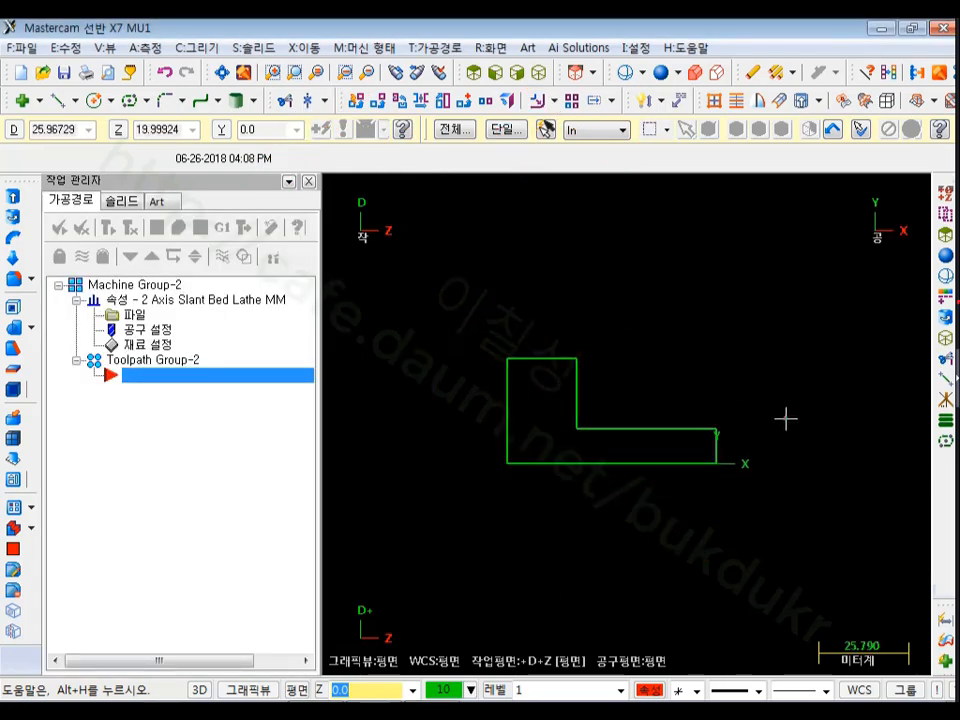
pyautogui.click(134, 314)
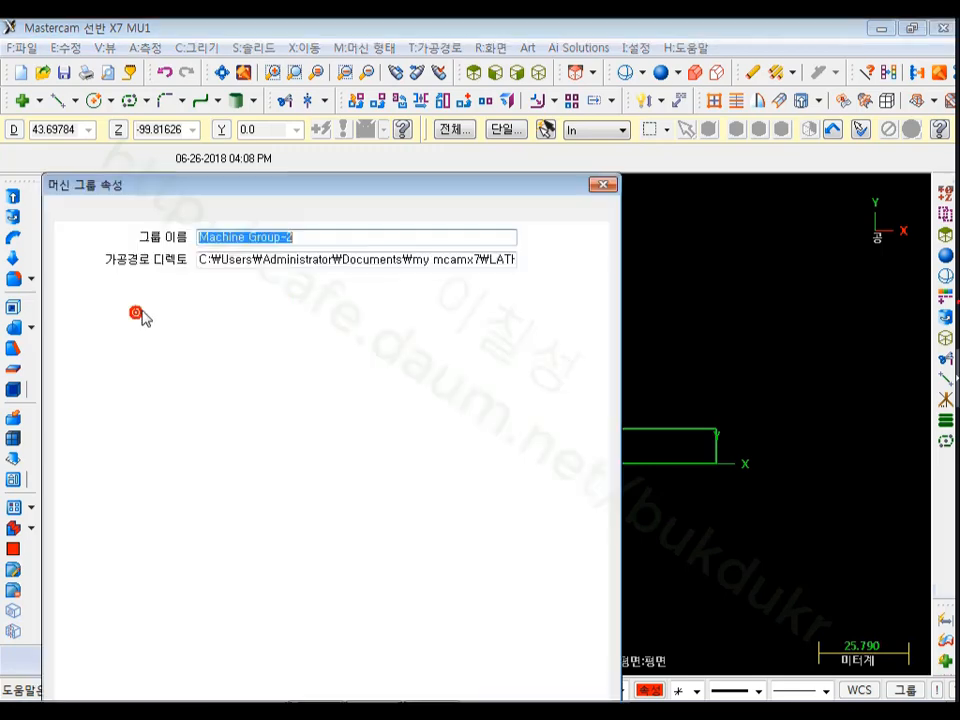
pyautogui.moveTo(161, 189); pyautogui.dragTo(211, 47)
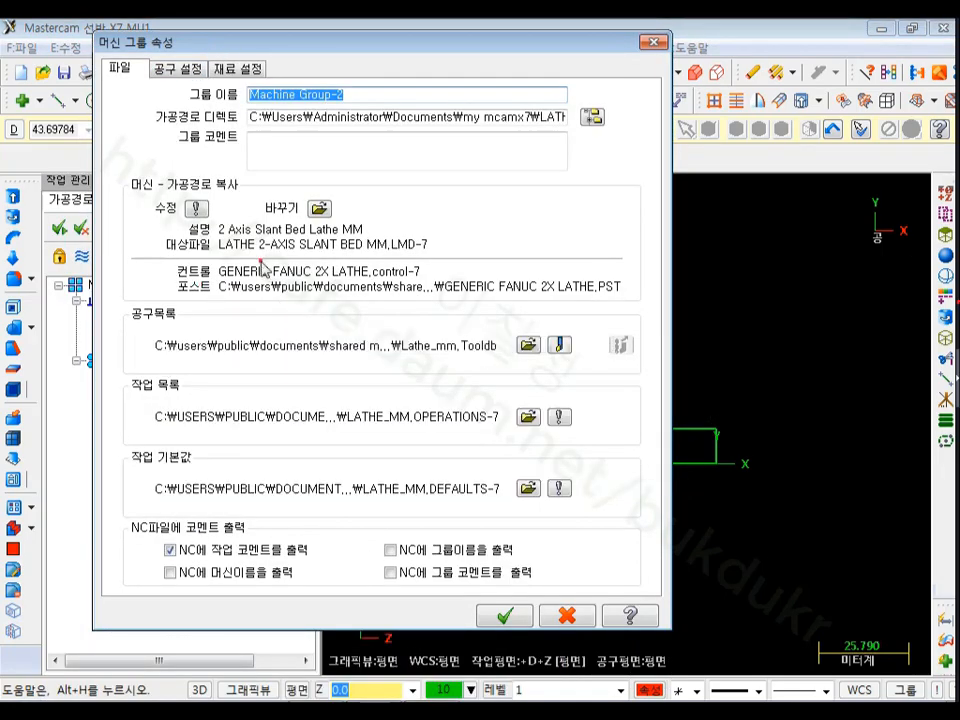
pyautogui.click(170, 70)
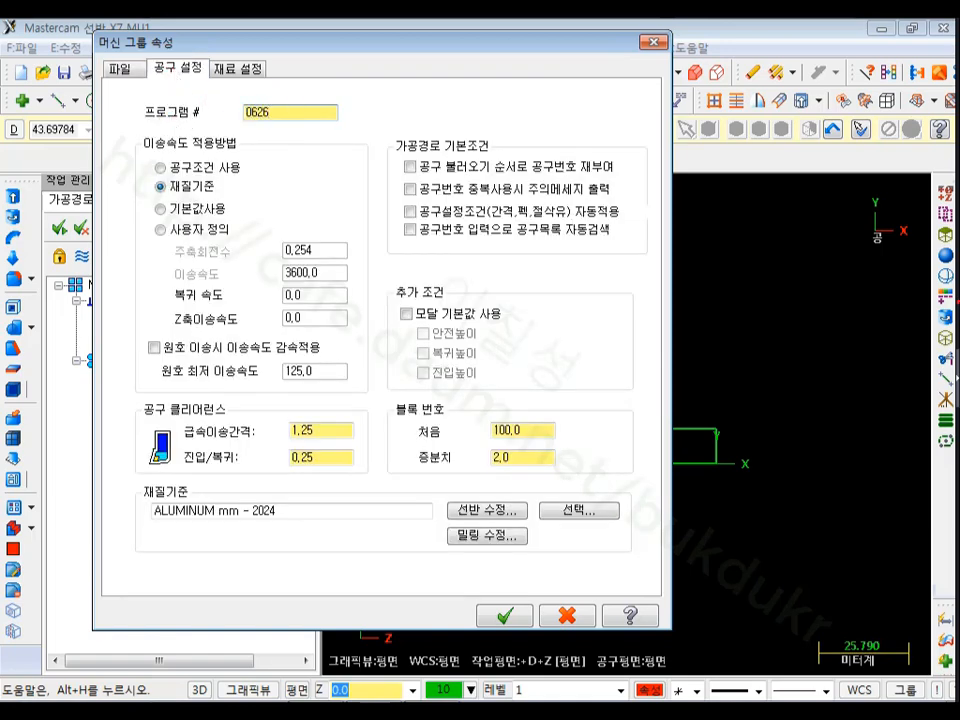
pyautogui.click(214, 170)
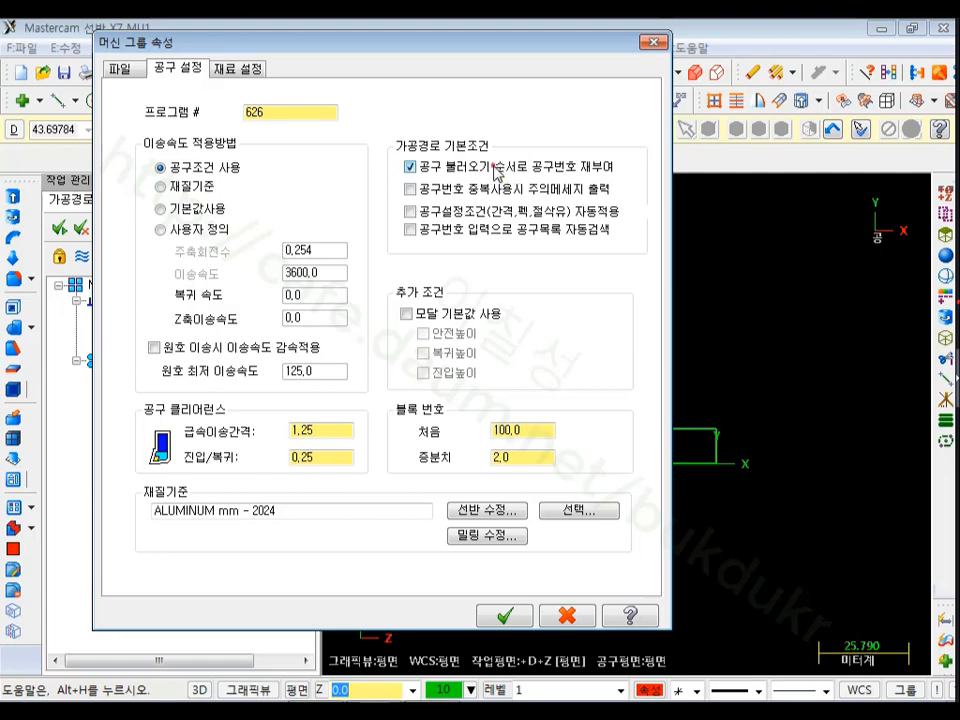
pyautogui.click(237, 69)
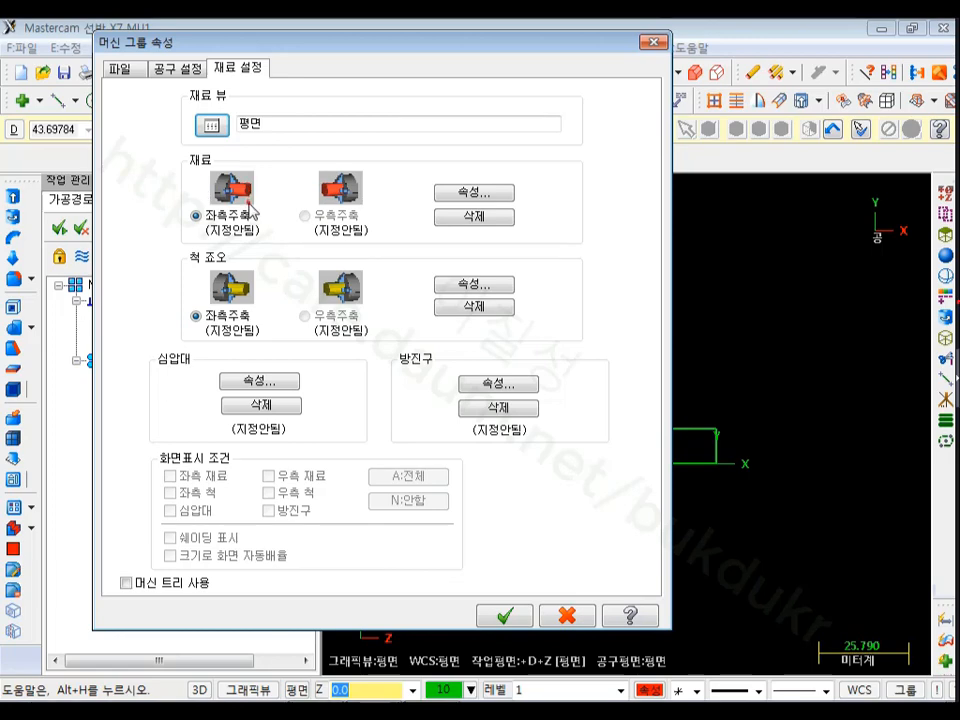
# Open the left-spindle stock properties and set the cylinder's outer diameter to 60.0 from the shaft profile's upper step corner.
pyautogui.click(487, 199)
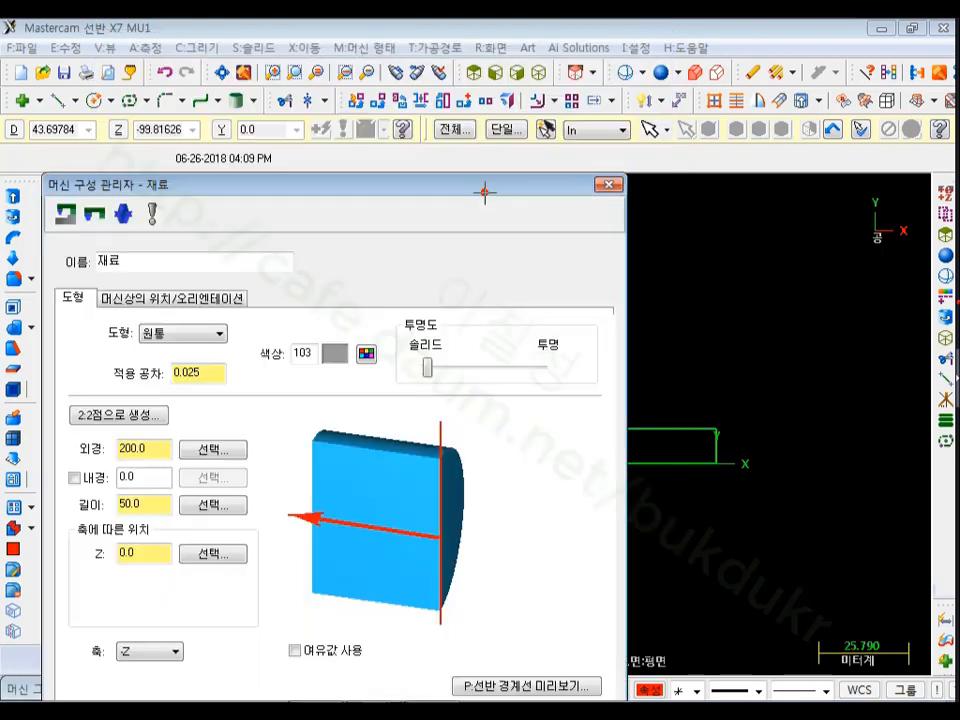
pyautogui.moveTo(285, 188); pyautogui.dragTo(247, 161)
pyautogui.moveTo(258, 73); pyautogui.dragTo(253, 48)
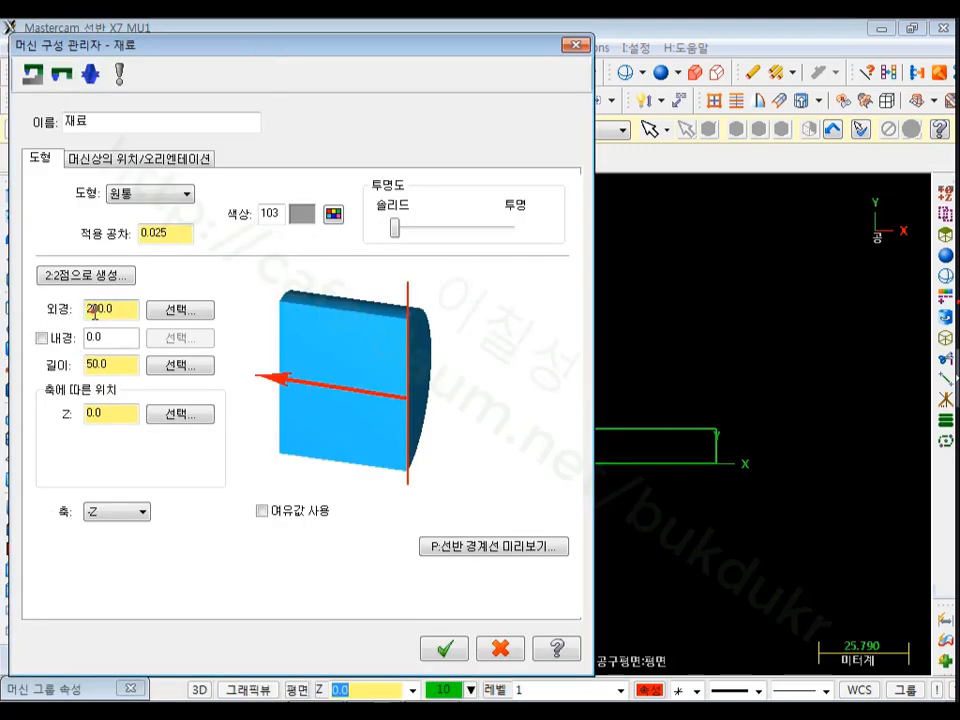
pyautogui.click(170, 312)
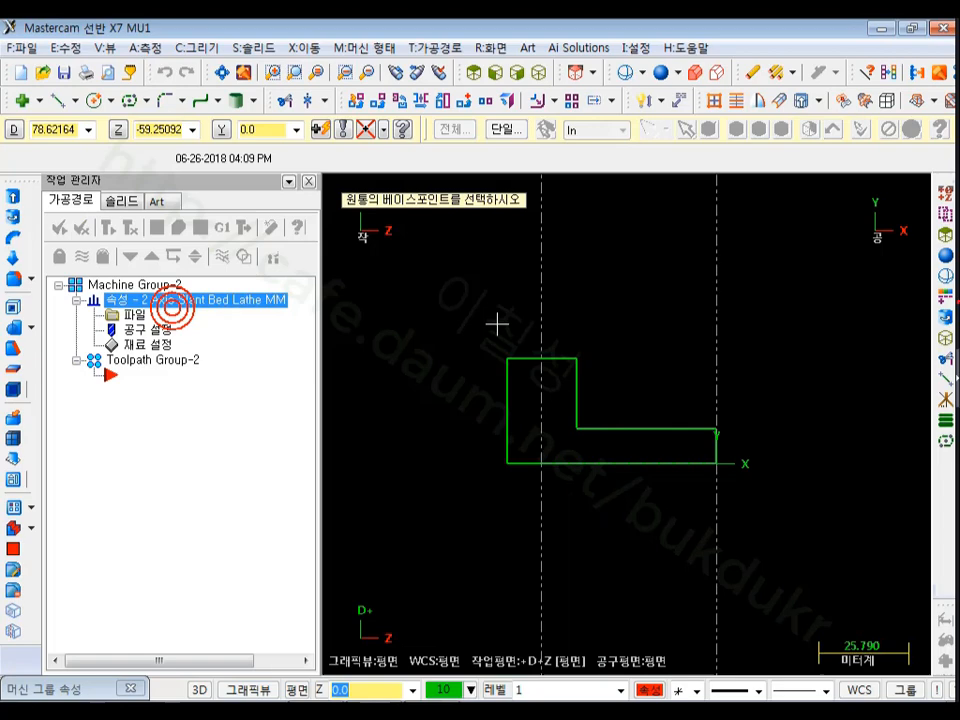
pyautogui.click(579, 358)
pyautogui.moveTo(505, 45); pyautogui.dragTo(325, 47)
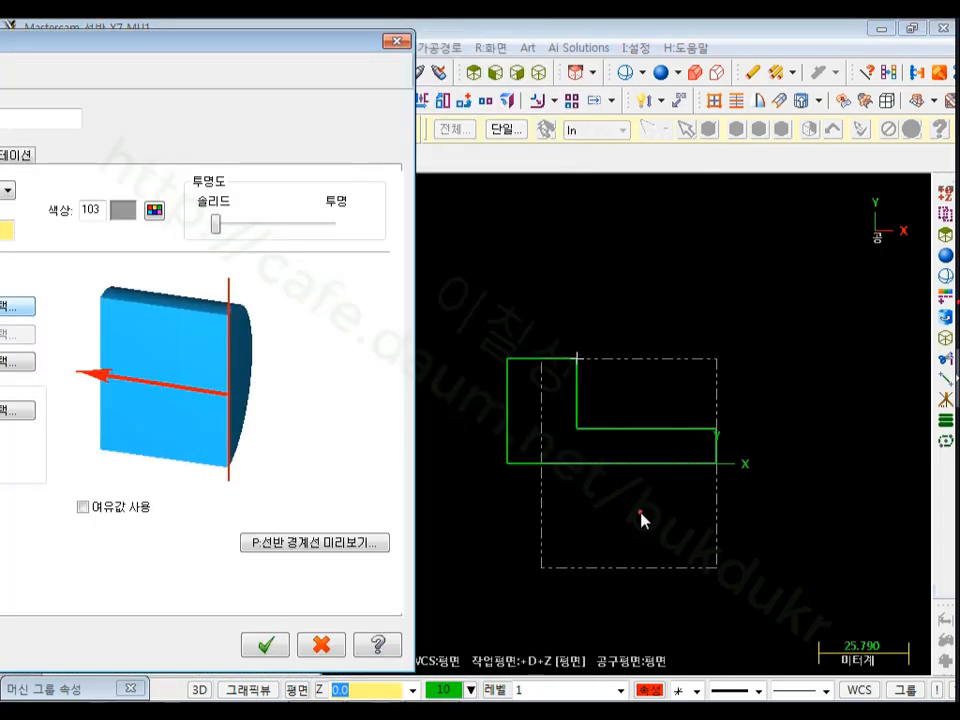
pyautogui.moveTo(257, 46); pyautogui.dragTo(375, 45)
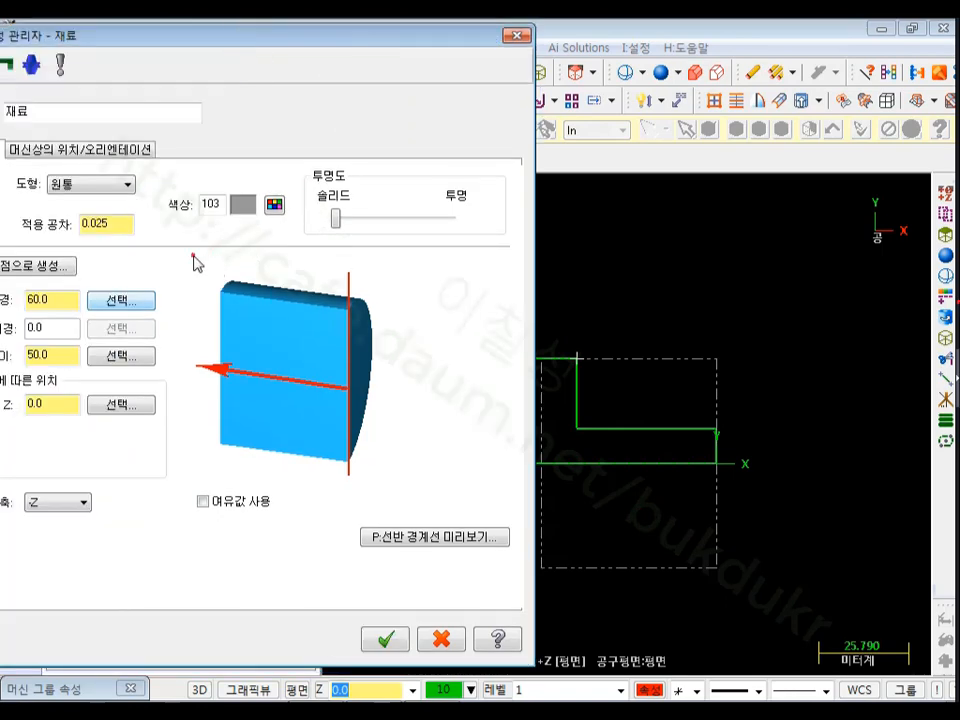
pyautogui.moveTo(125, 40); pyautogui.dragTo(182, 48)
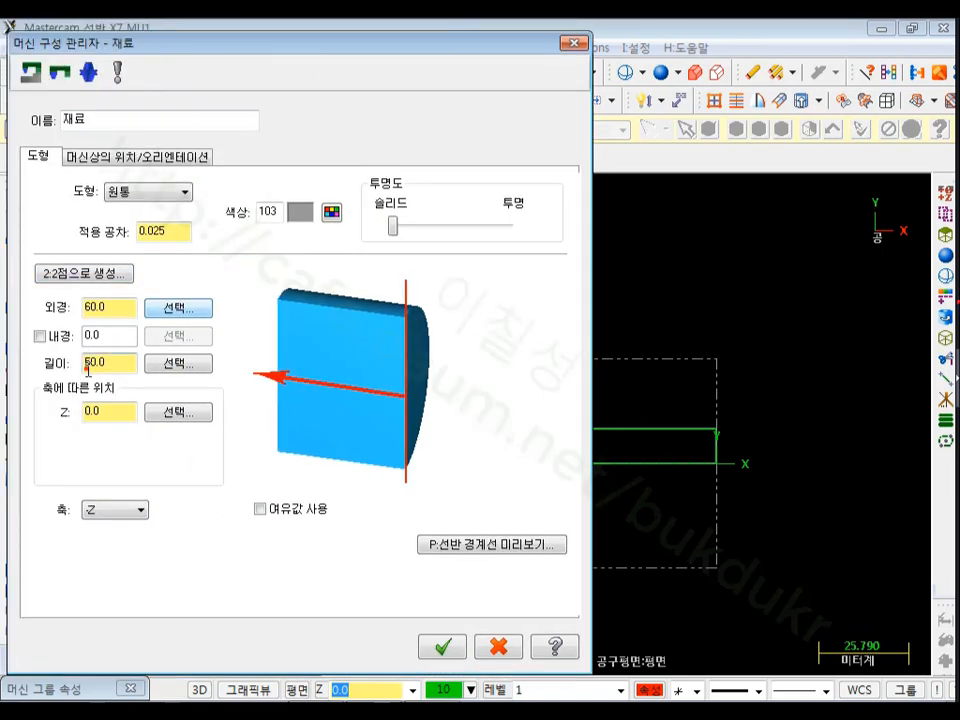
# Set the stock length to 60.0 by selecting the shaft profile's centreline, and check the stock outline around the part.
pyautogui.click(174, 365)
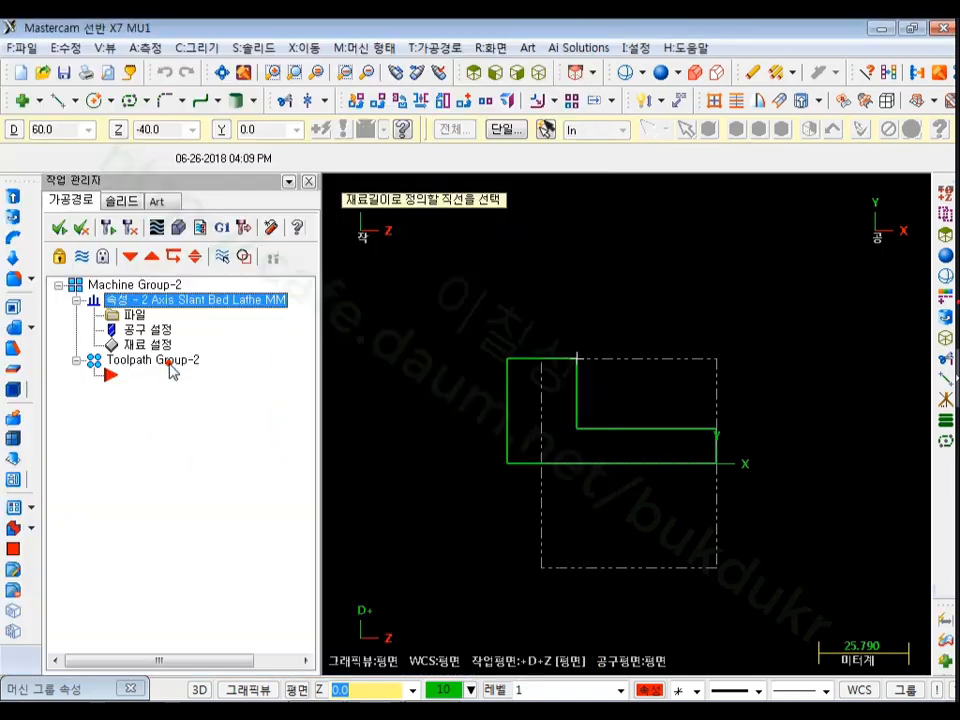
pyautogui.click(644, 472)
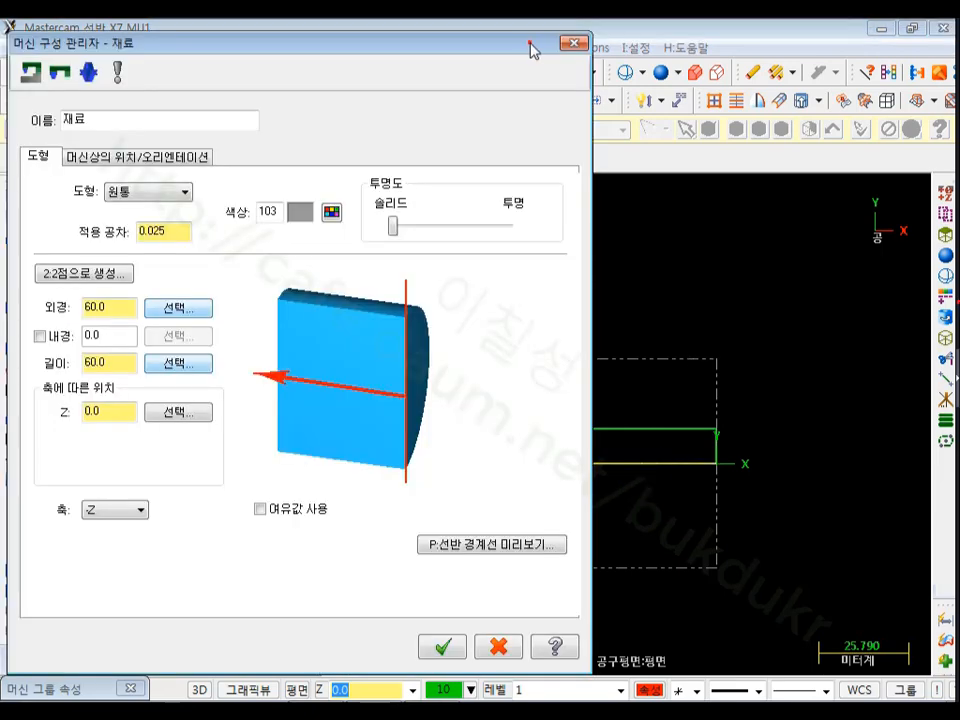
pyautogui.moveTo(536, 43); pyautogui.dragTo(193, 43)
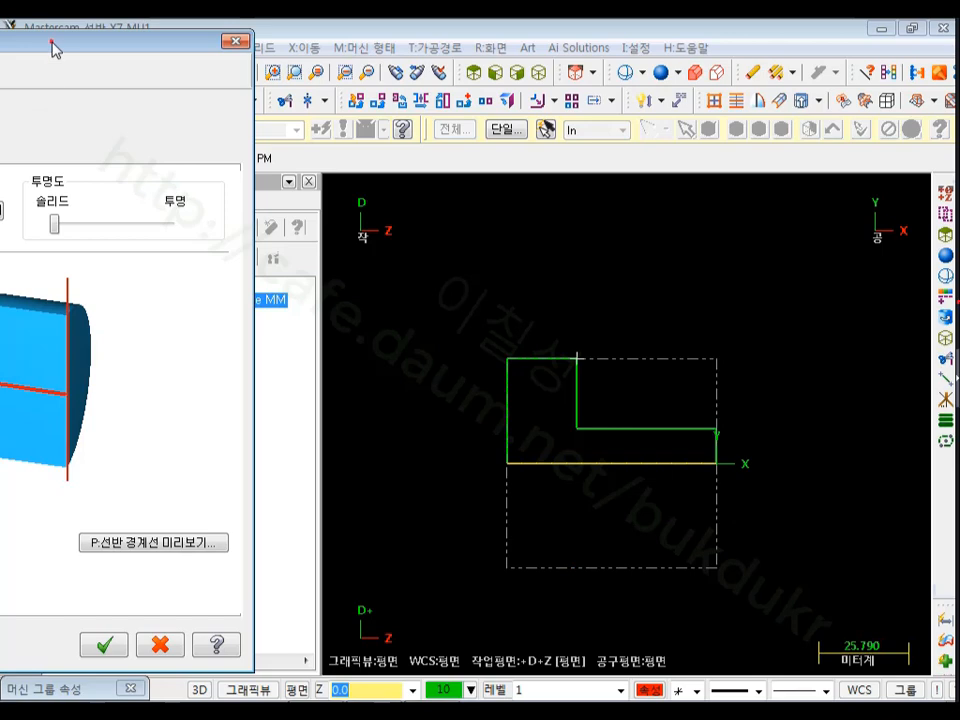
pyautogui.moveTo(54, 43); pyautogui.dragTo(505, 36)
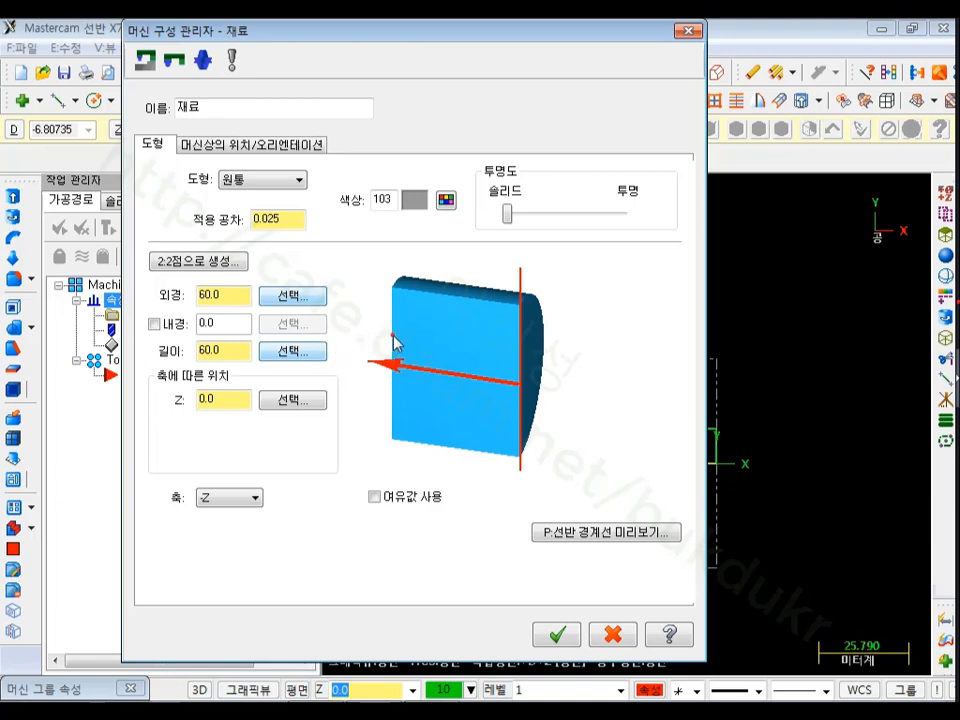
# Try stock margins of 1.0 on the outer diameter, right face and left face, and turn the margins off.
pyautogui.click(375, 497)
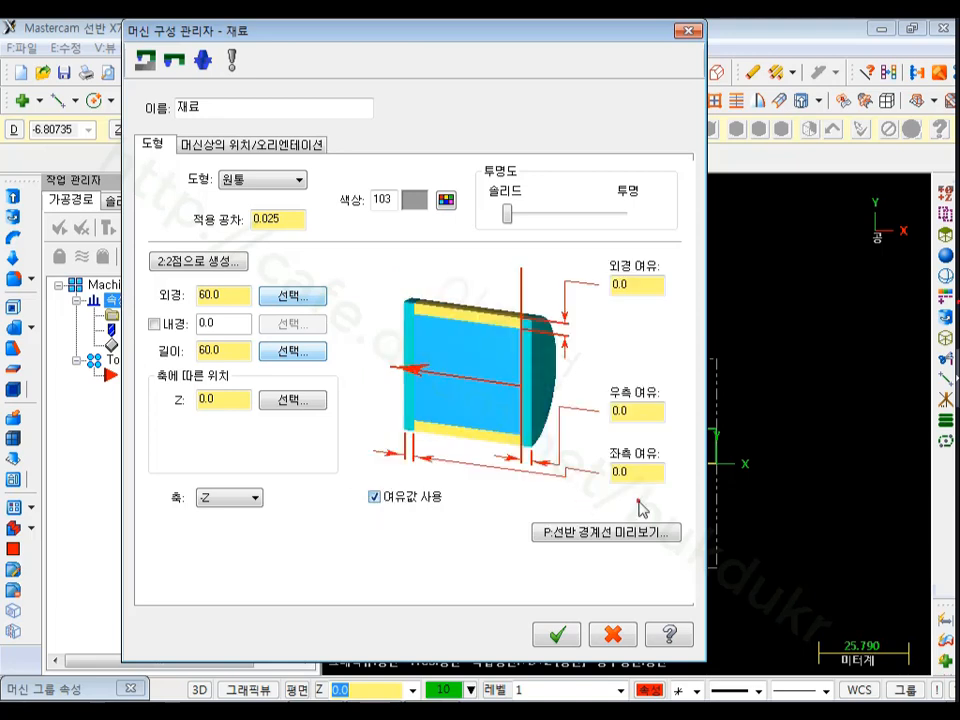
pyautogui.click(634, 284)
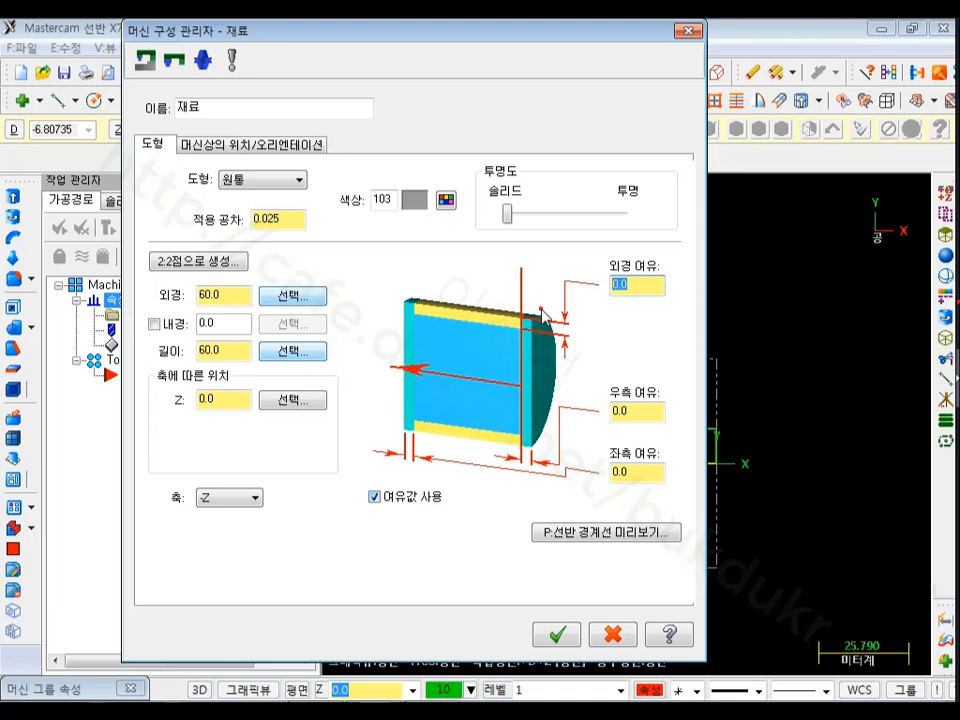
pyautogui.write('1')
pyautogui.click(646, 414)
pyautogui.write('1')
pyautogui.click(648, 470)
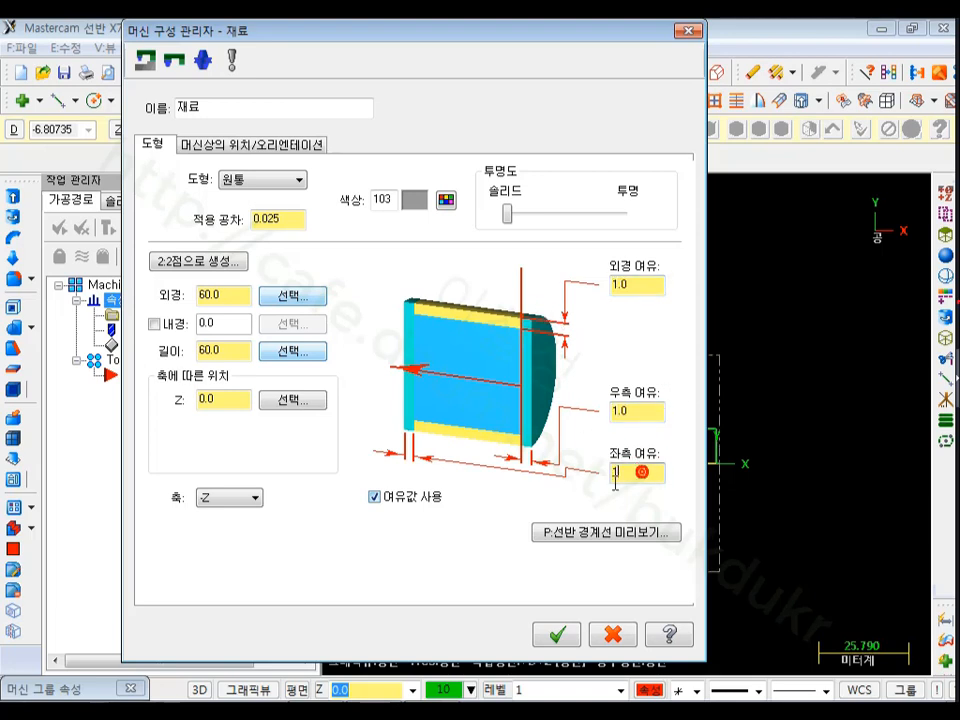
pyautogui.write('1')
pyautogui.moveTo(636, 46); pyautogui.dragTo(353, 56)
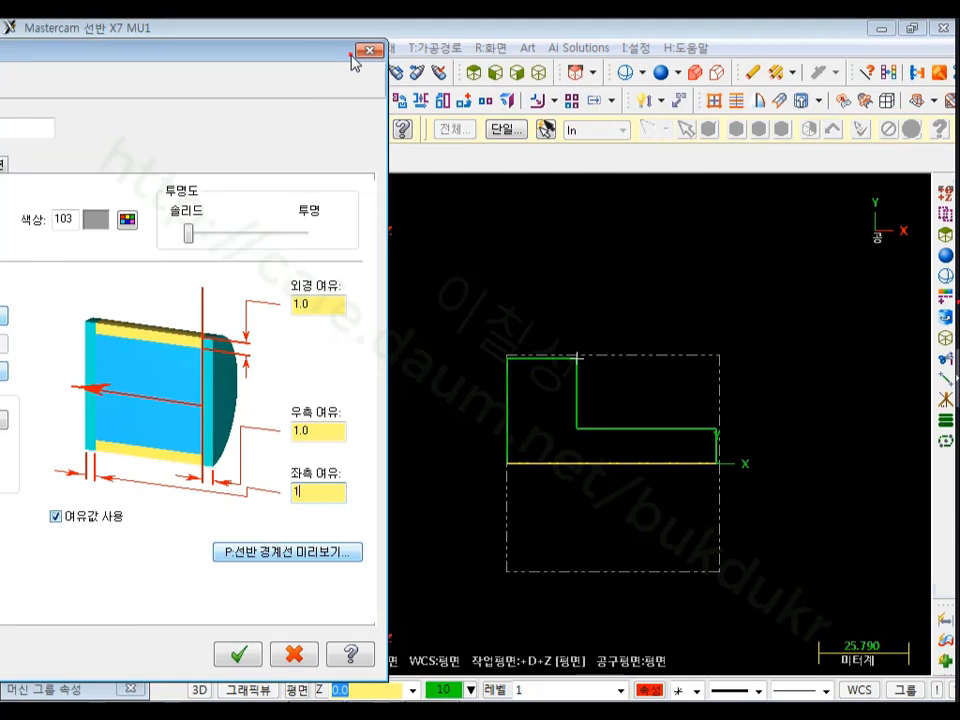
pyautogui.moveTo(321, 47); pyautogui.dragTo(785, 50)
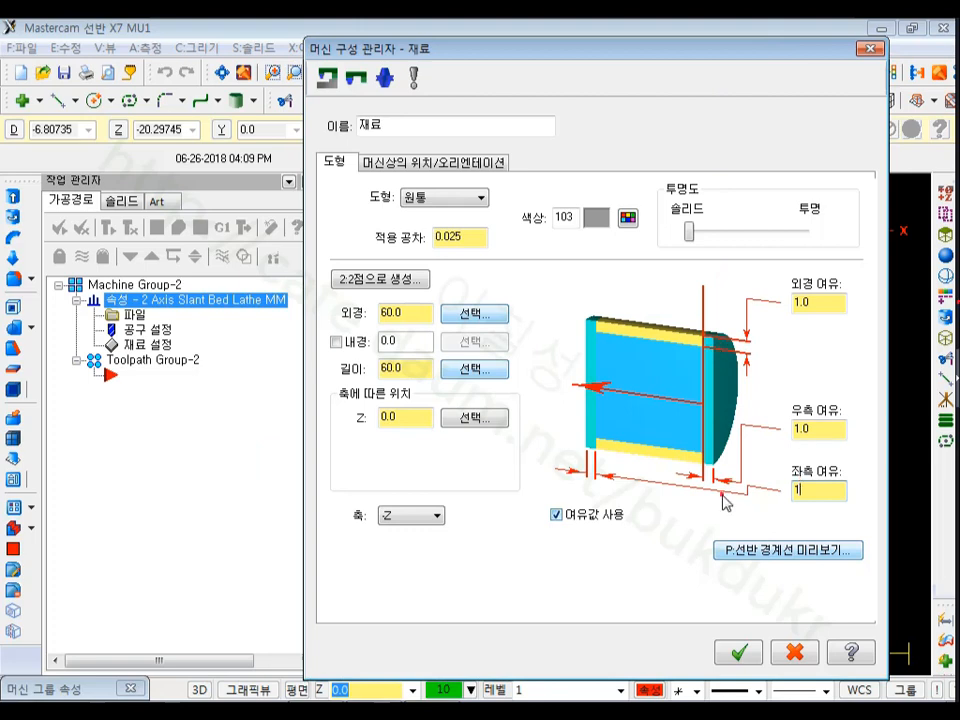
pyautogui.click(556, 514)
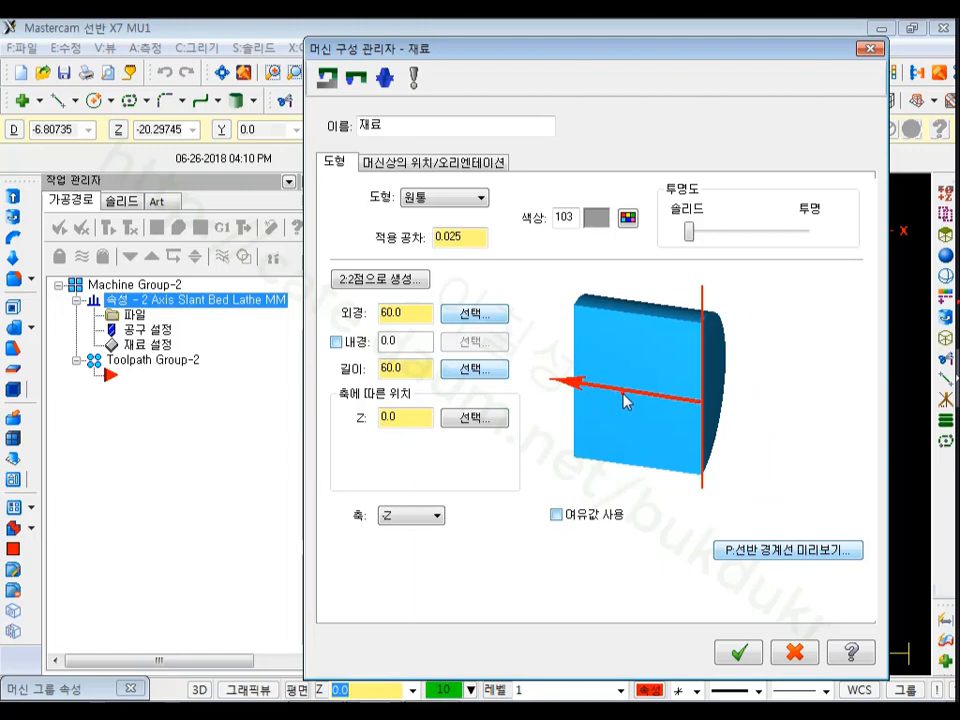
# Accept the left-spindle stock, check its outline over the profile, and open the left-spindle chuck jaw properties.
pyautogui.click(739, 651)
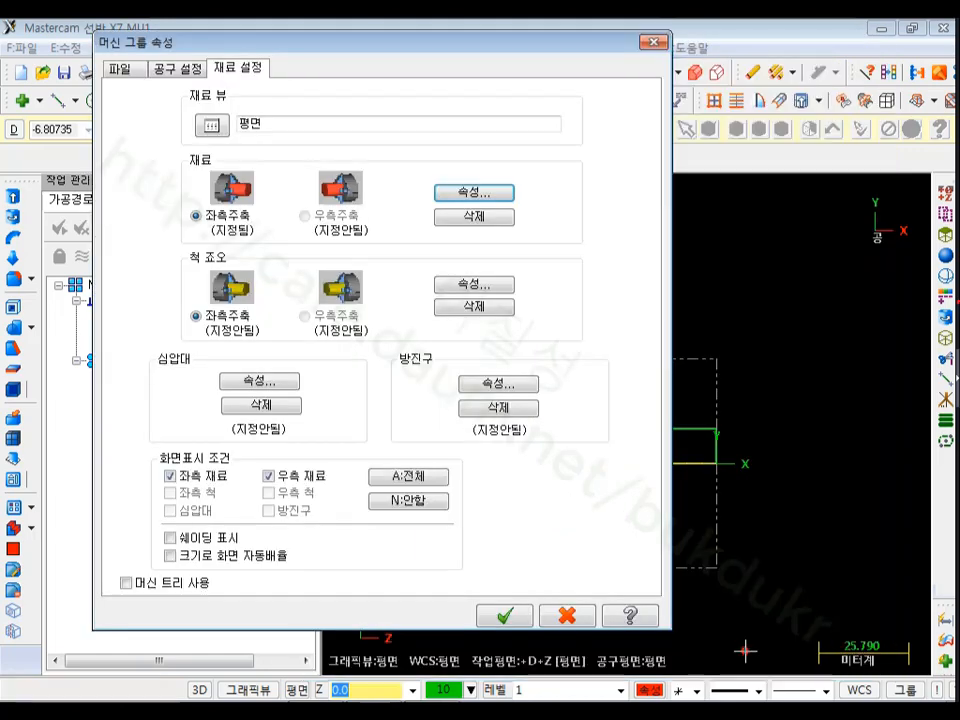
pyautogui.moveTo(560, 45); pyautogui.dragTo(298, 45)
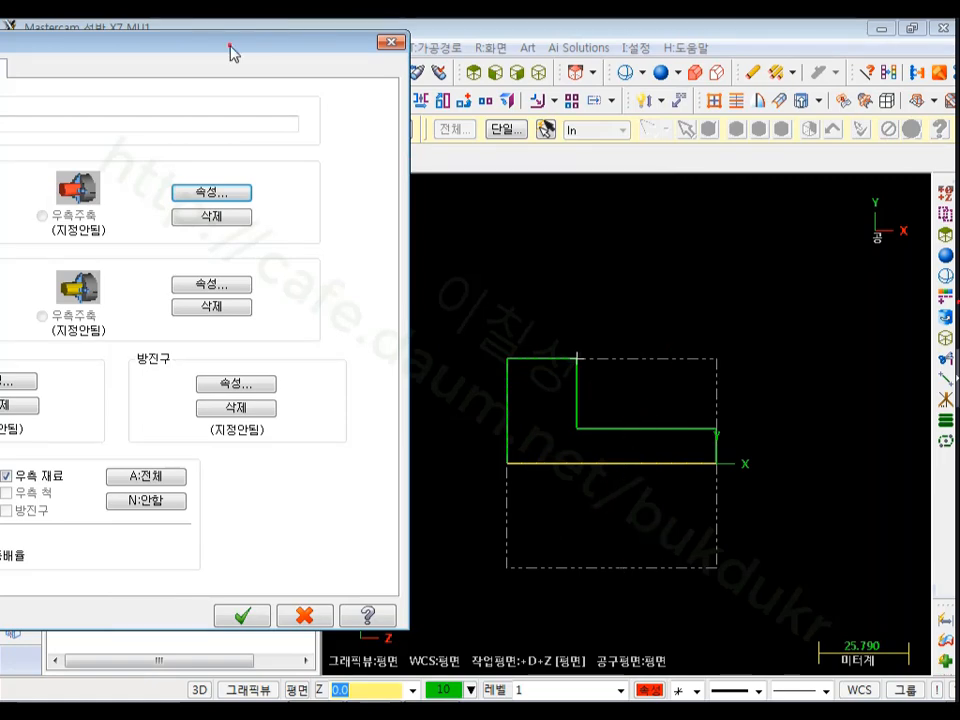
pyautogui.moveTo(231, 47); pyautogui.dragTo(507, 45)
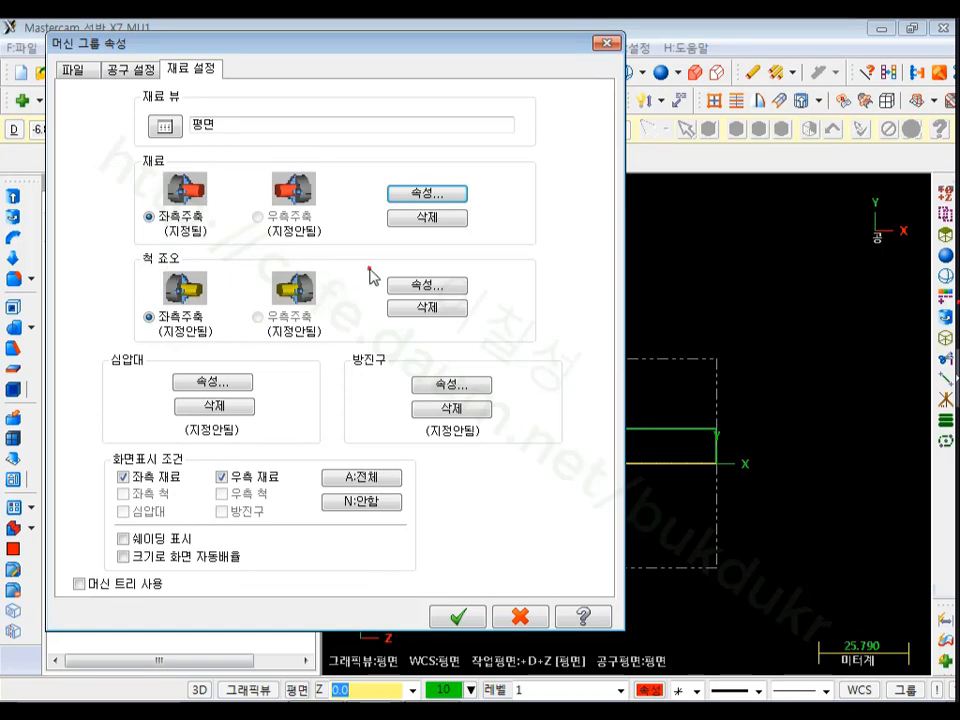
pyautogui.click(411, 285)
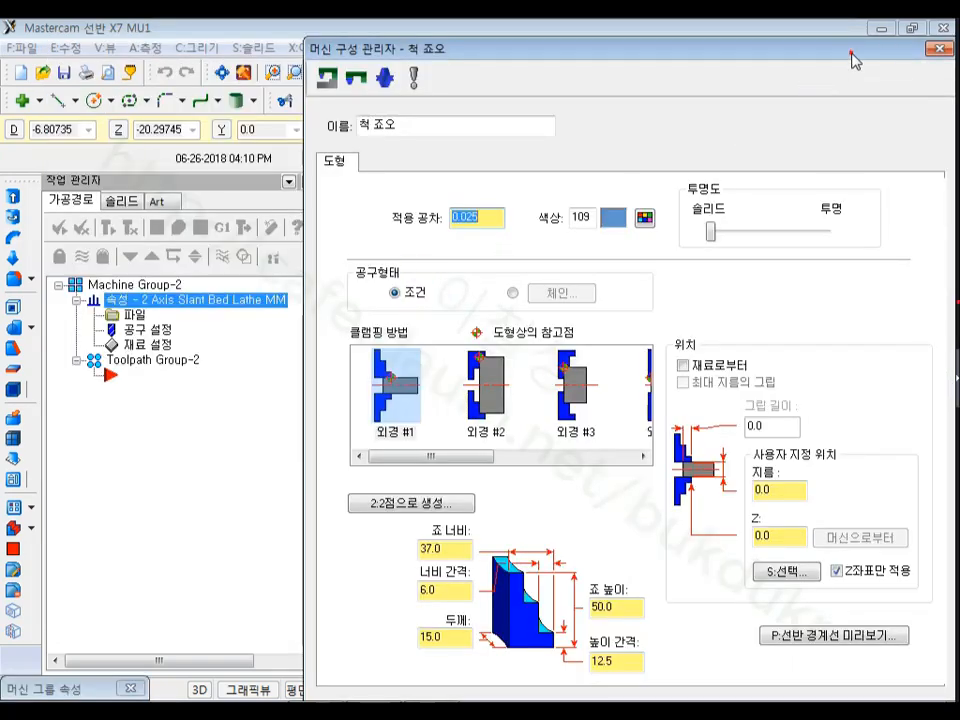
pyautogui.moveTo(850, 50); pyautogui.dragTo(545, 34)
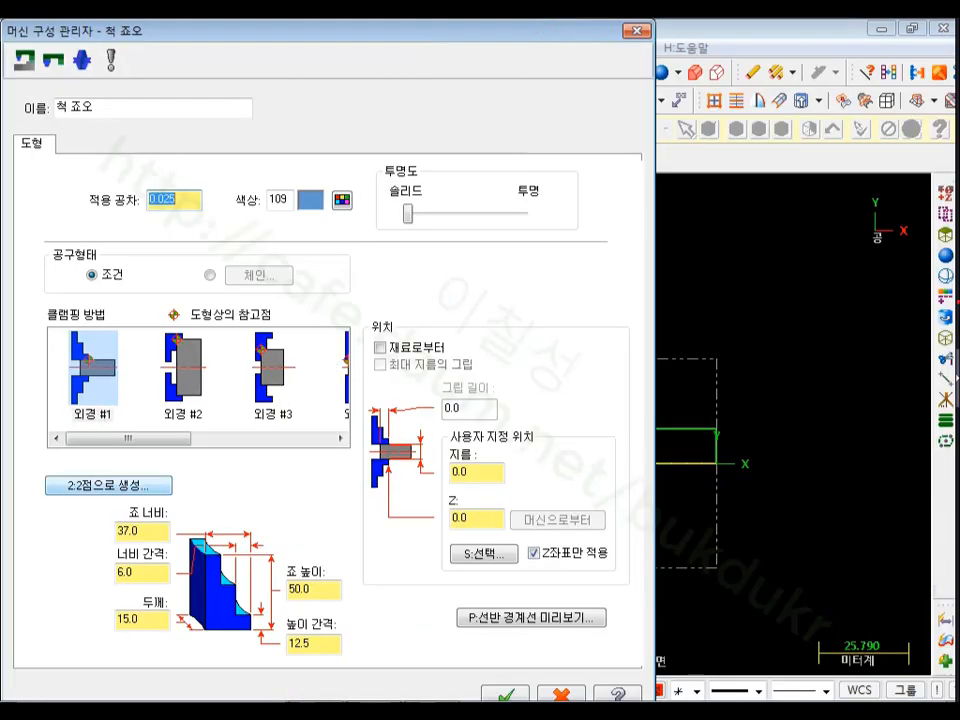
# Circle the OD #1, OD #2 and OD #3 clamping methods with the annotation pen, and draw an arrow pointing at OD #1.
pyautogui.click(190, 714)
pyautogui.moveTo(115, 439)
pyautogui.mouseDown()
pyautogui.moveTo(95, 440)
pyautogui.moveTo(35, 290)
pyautogui.moveTo(140, 400)
pyautogui.moveTo(100, 437)
pyautogui.mouseUp()
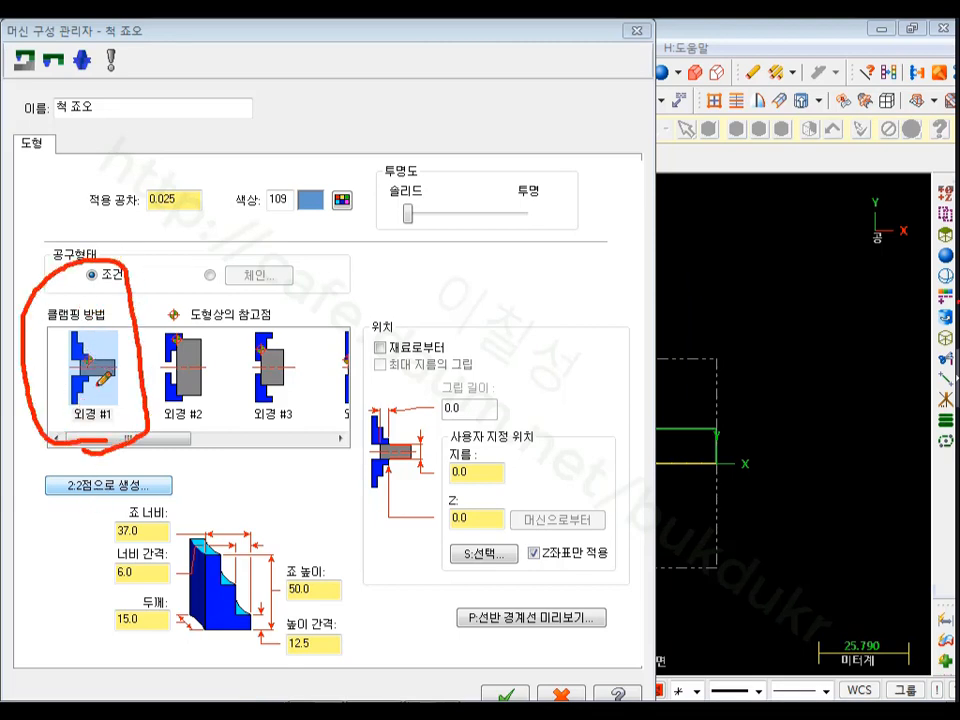
pyautogui.moveTo(197, 400)
pyautogui.mouseDown()
pyautogui.moveTo(165, 408)
pyautogui.moveTo(214, 326)
pyautogui.moveTo(203, 401)
pyautogui.mouseUp()
pyautogui.moveTo(255, 300); pyautogui.dragTo(286, 389)
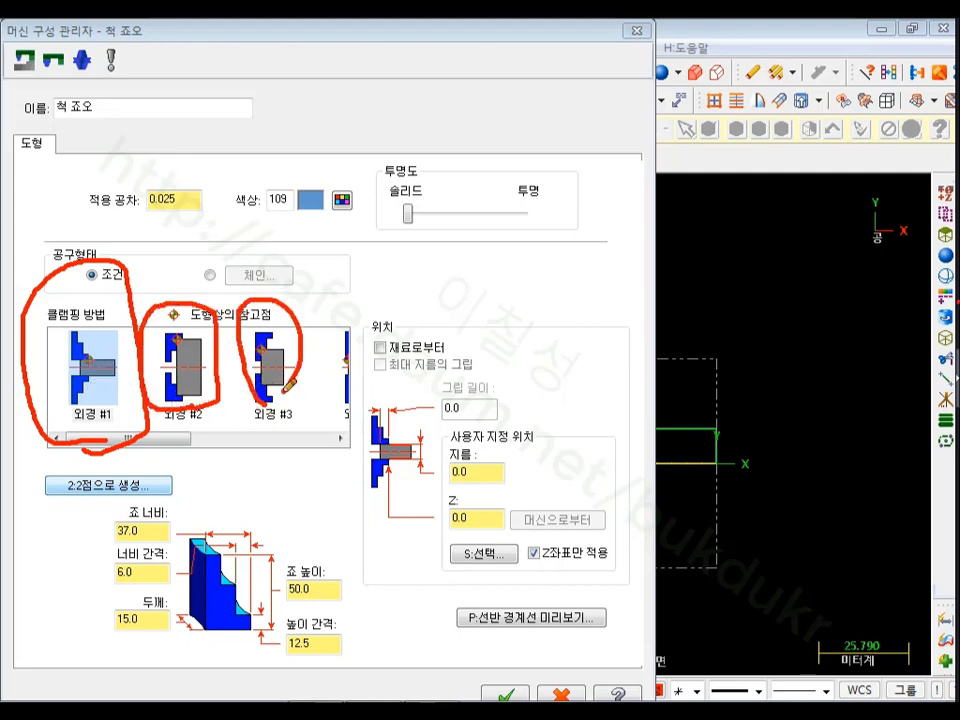
pyautogui.moveTo(95, 436); pyautogui.dragTo(83, 578)
pyautogui.moveTo(95, 434)
pyautogui.mouseDown()
pyautogui.moveTo(54, 474)
pyautogui.moveTo(128, 472)
pyautogui.mouseUp()
# Annotate the jaw position settings with a circle, grip-length marks, a tick at the from-stock option and a handwritten 20, and close the annotation.
pyautogui.moveTo(400, 548)
pyautogui.mouseDown()
pyautogui.moveTo(318, 420)
pyautogui.moveTo(460, 295)
pyautogui.moveTo(480, 560)
pyautogui.moveTo(425, 545)
pyautogui.mouseUp()
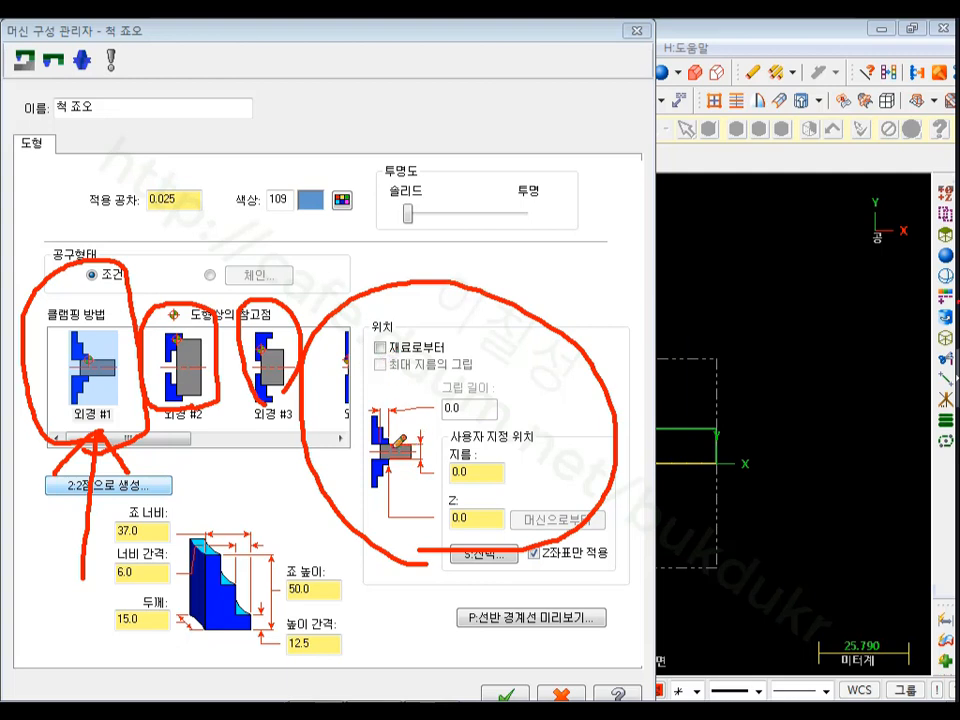
pyautogui.moveTo(378, 400)
pyautogui.mouseDown()
pyautogui.moveTo(379, 448)
pyautogui.moveTo(396, 457)
pyautogui.mouseUp()
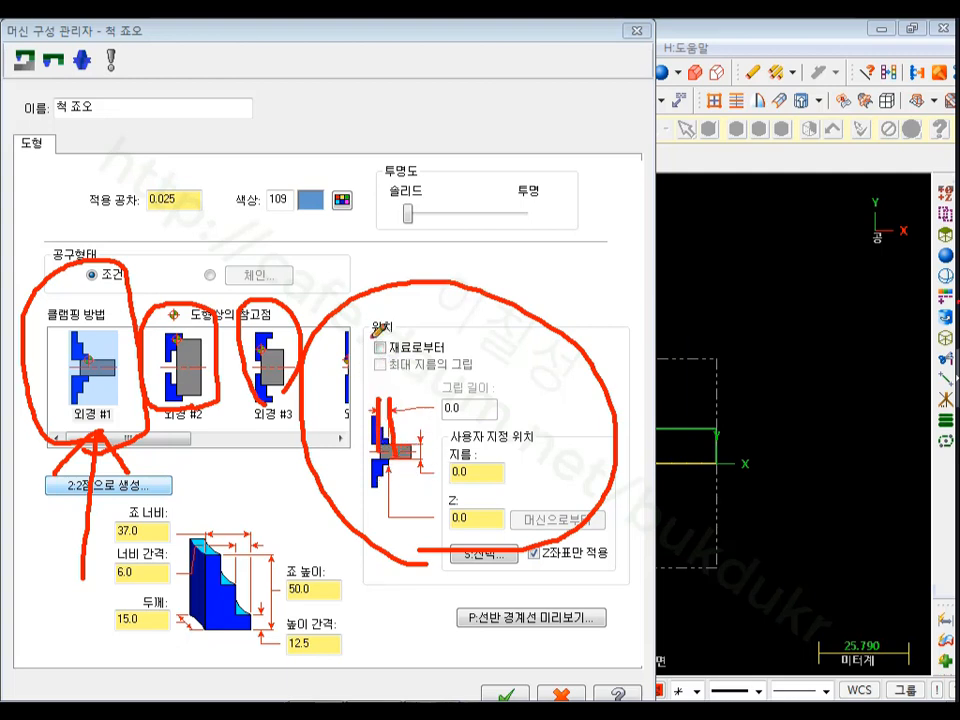
pyautogui.moveTo(377, 326)
pyautogui.mouseDown()
pyautogui.moveTo(389, 345)
pyautogui.moveTo(431, 312)
pyautogui.mouseUp()
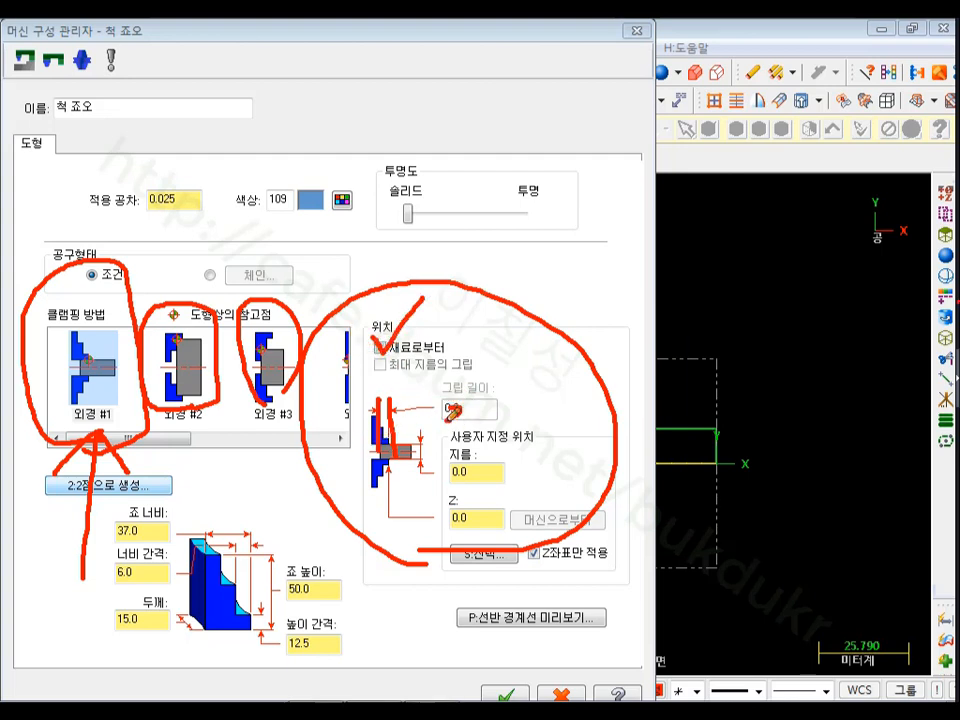
pyautogui.moveTo(451, 402); pyautogui.dragTo(477, 415)
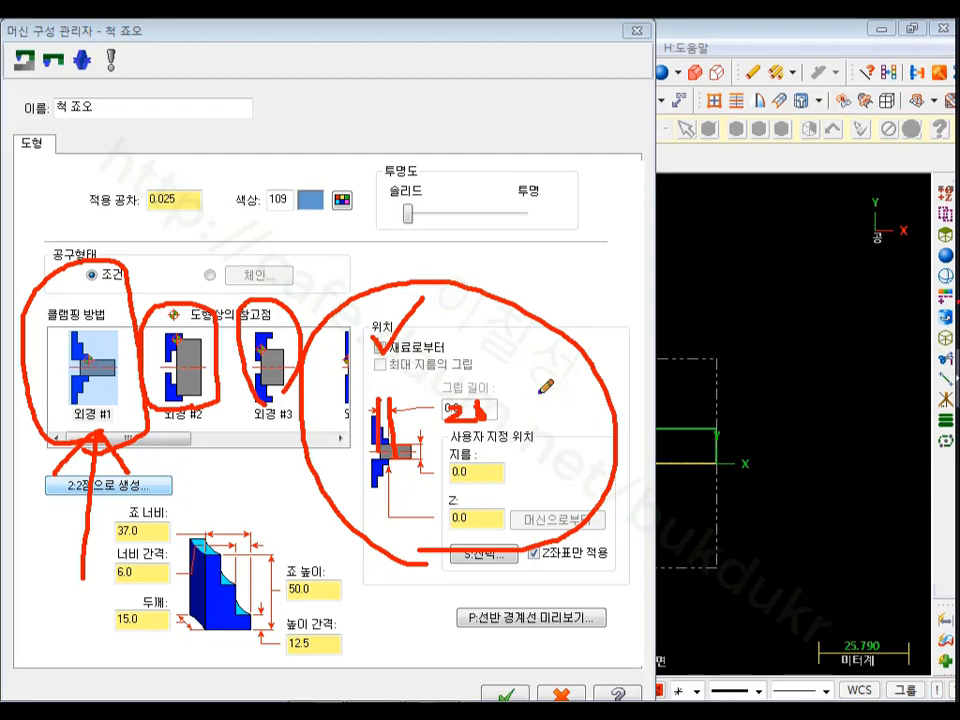
pyautogui.rightClick(541, 391)
pyautogui.click(608, 597)
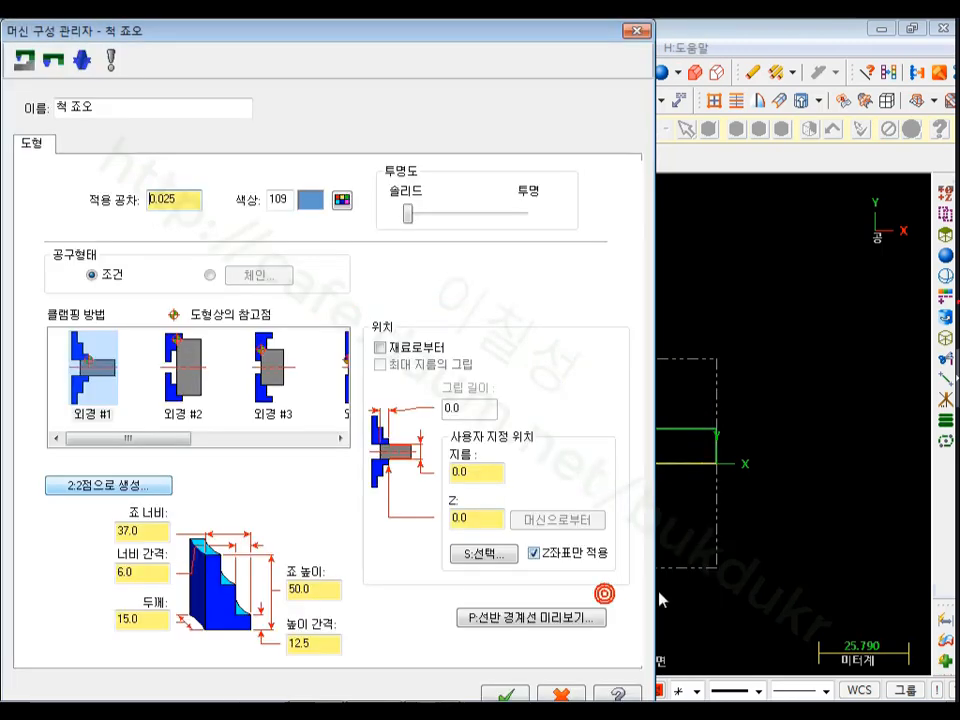
# Position the chuck jaws from the stock with a grip length of 20, and accept the jaw and machine group settings.
pyautogui.click(379, 347)
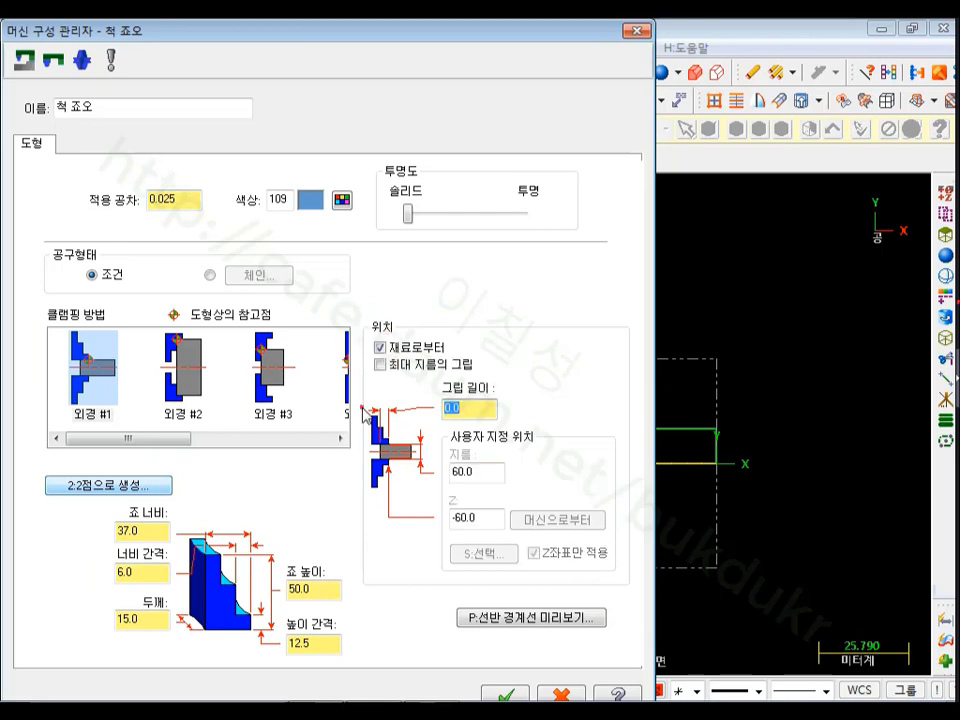
pyautogui.write('20')
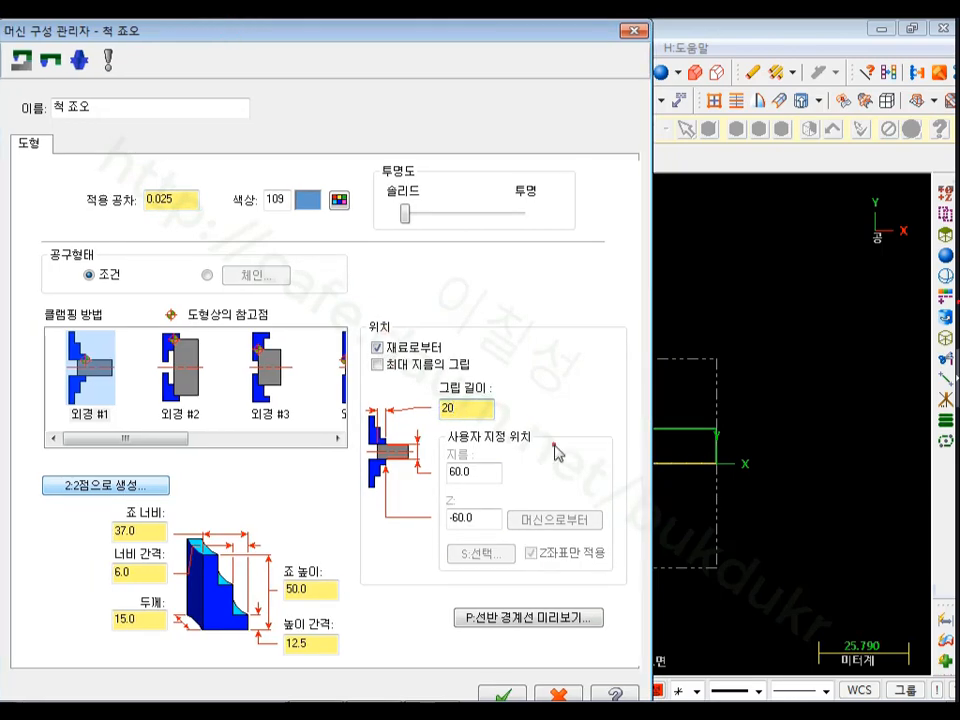
pyautogui.click(506, 695)
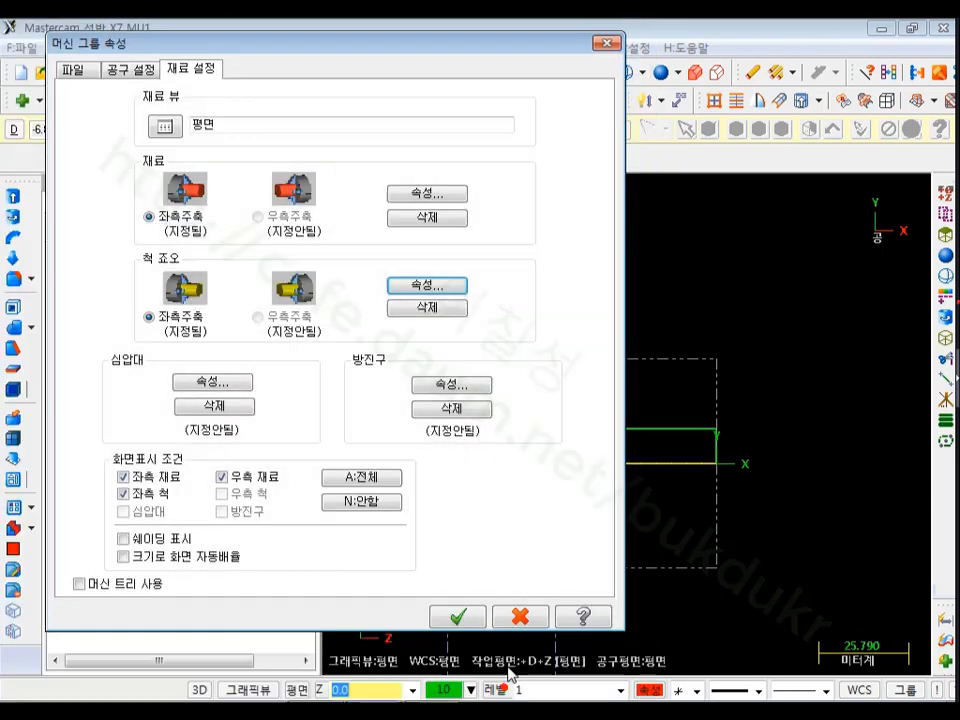
pyautogui.click(464, 617)
# Examine the stock boundary and the chuck jaw outlines around the stepped shaft profile.
pyautogui.scroll(-2, 643, 257)
pyautogui.scroll(2, 634, 369)
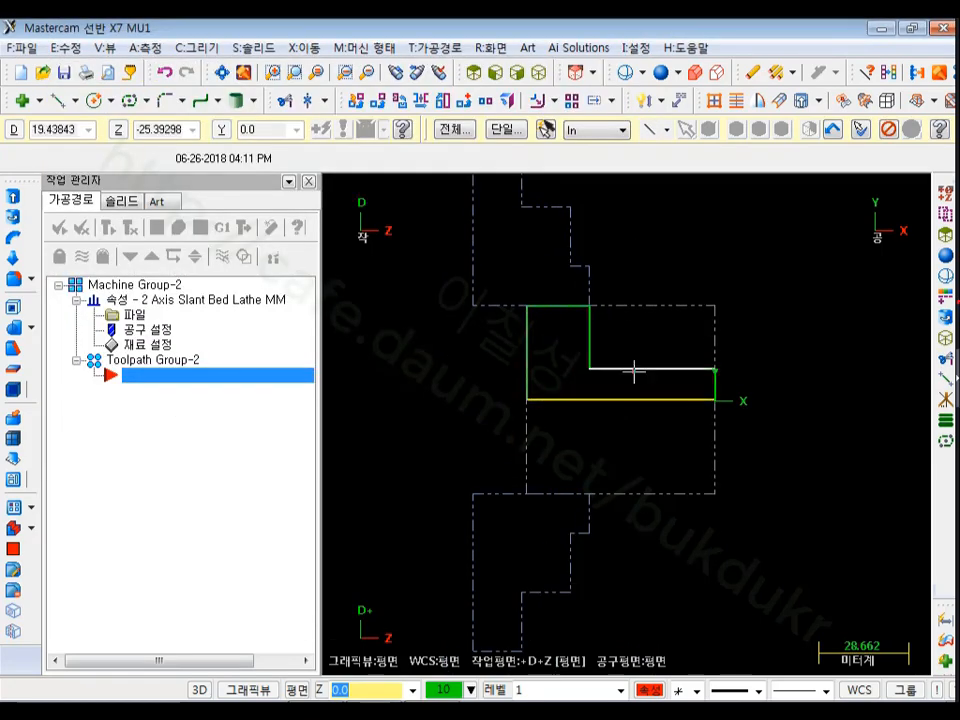
pyautogui.scroll(-1, 790, 597)
pyautogui.scroll(1, 707, 289)
pyautogui.scroll(3, 771, 407)
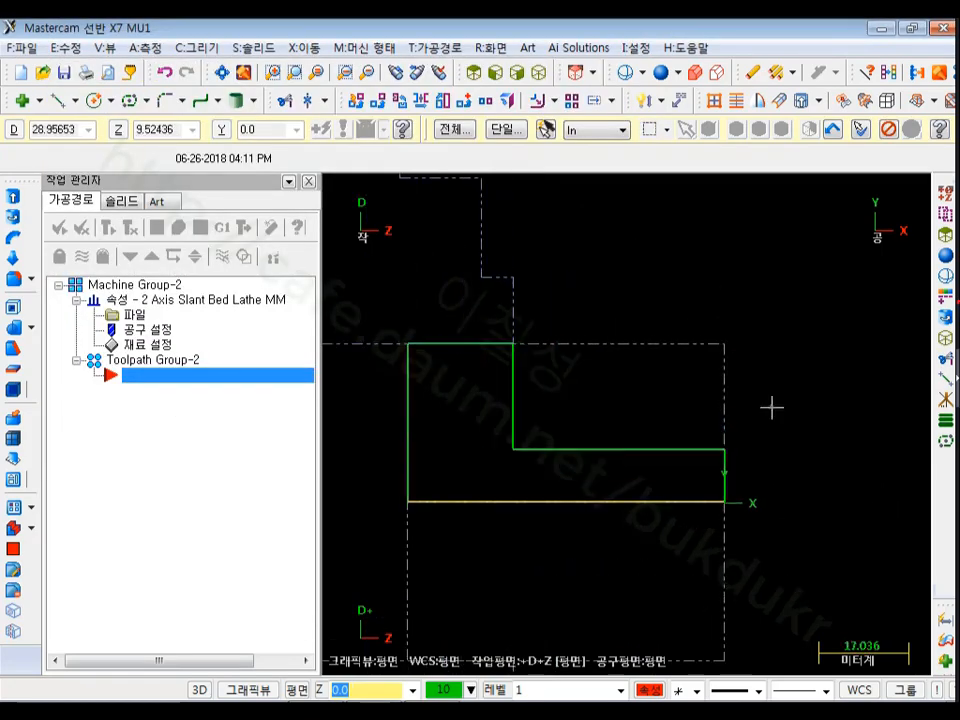
pyautogui.scroll(-1, 530, 461)
pyautogui.scroll(1, 399, 328)
pyautogui.scroll(2, 392, 311)
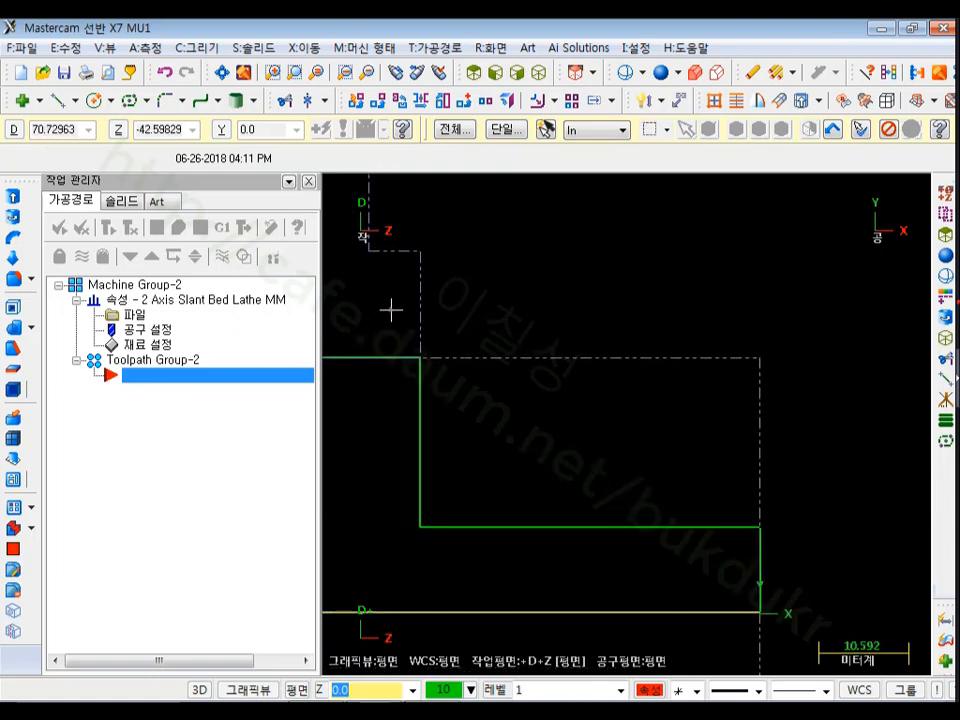
pyautogui.scroll(-1, 760, 336)
pyautogui.scroll(-2, 758, 336)
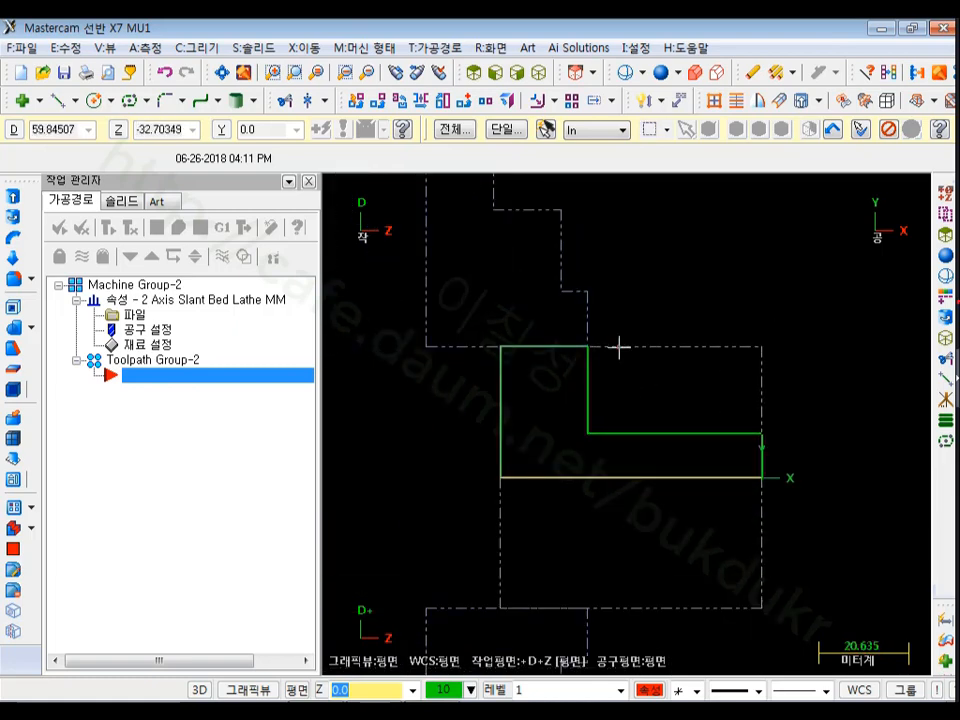
# Position the chuck jaws from the stock with a grip length of 15, and accept the jaw and machine group settings.
pyautogui.click(133, 345)
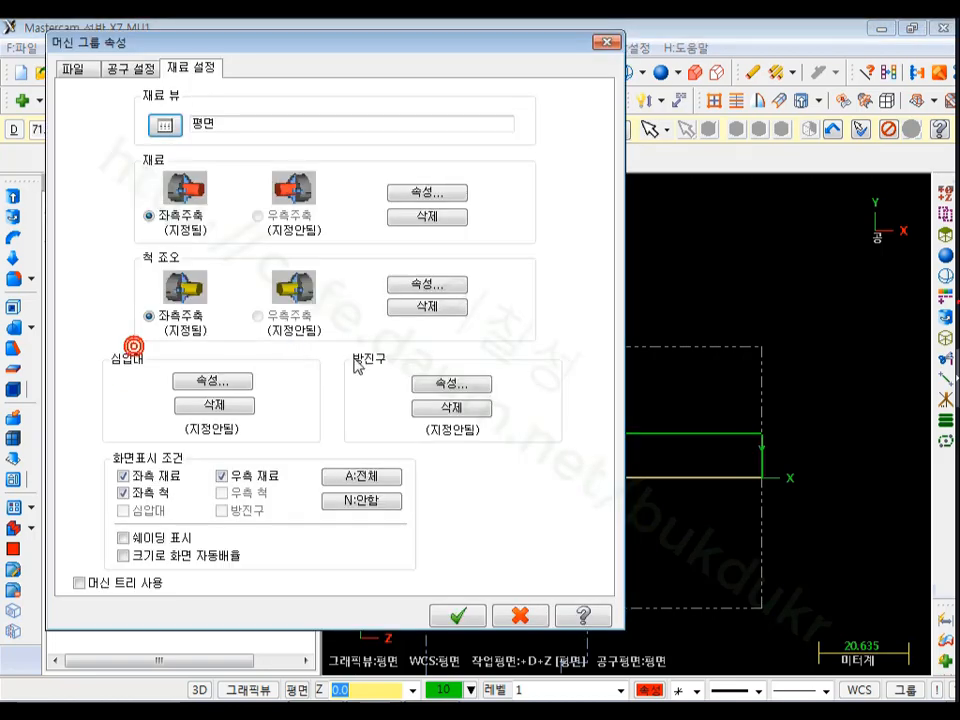
pyautogui.click(427, 284)
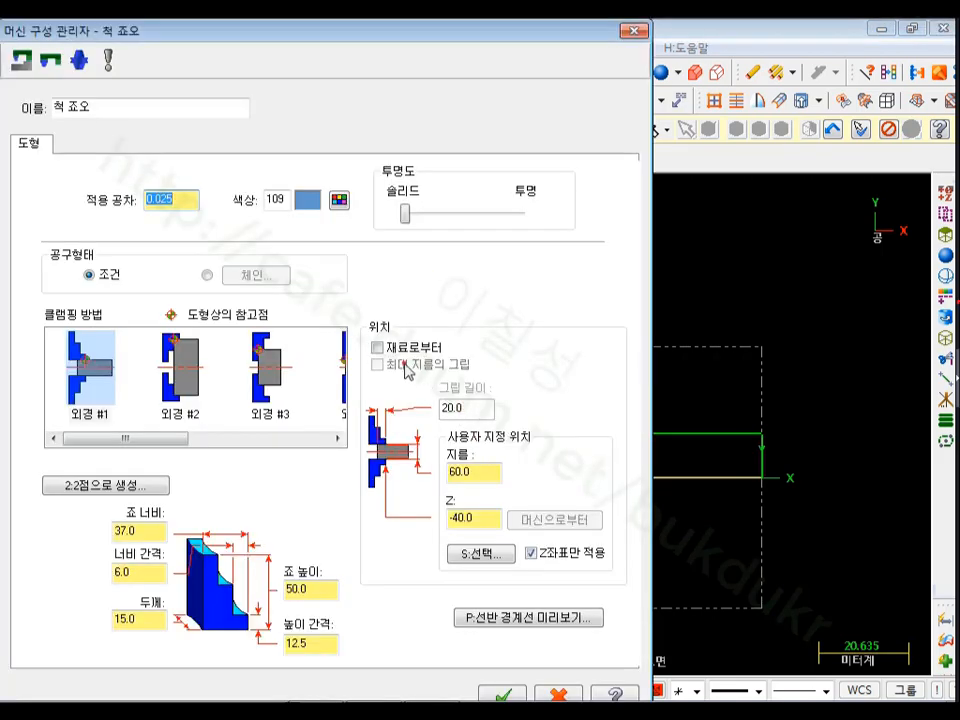
pyautogui.click(377, 347)
pyautogui.doubleClick(468, 408)
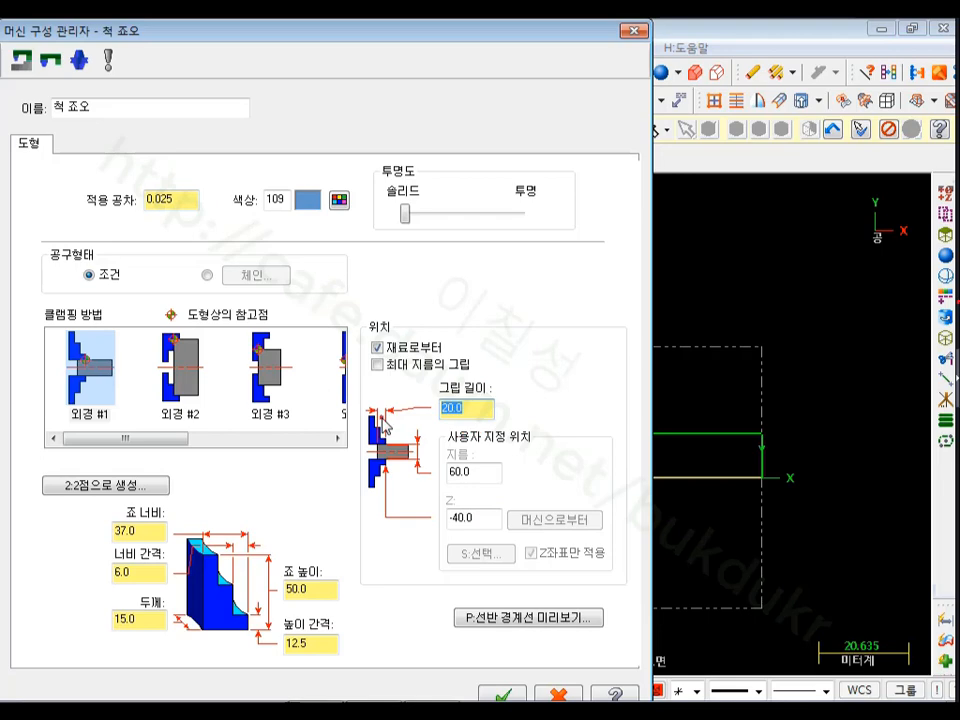
pyautogui.write('15')
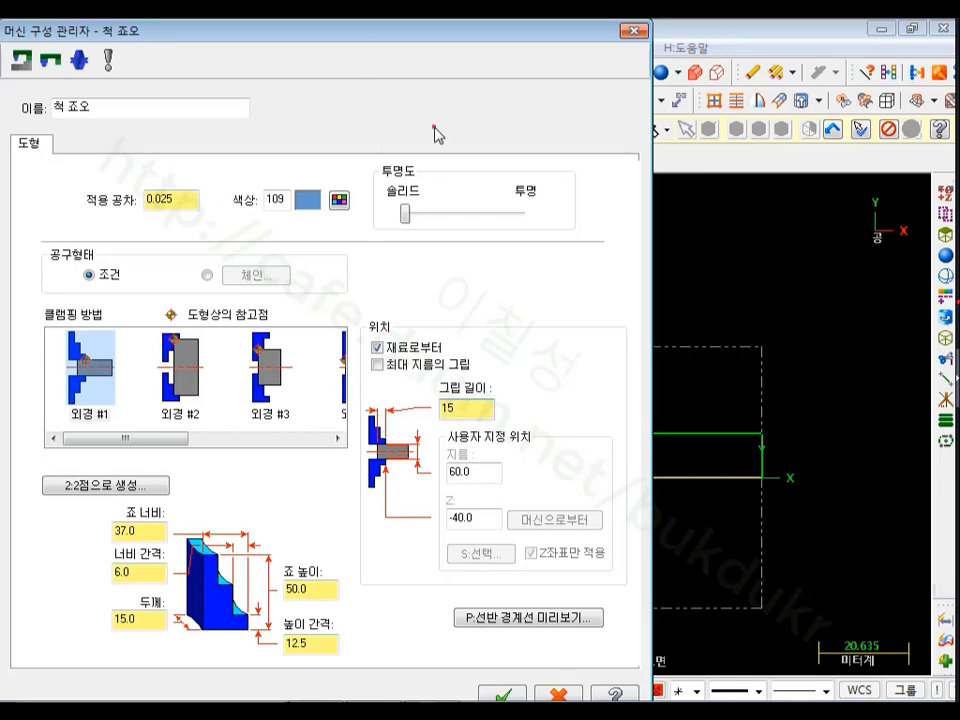
pyautogui.click(502, 693)
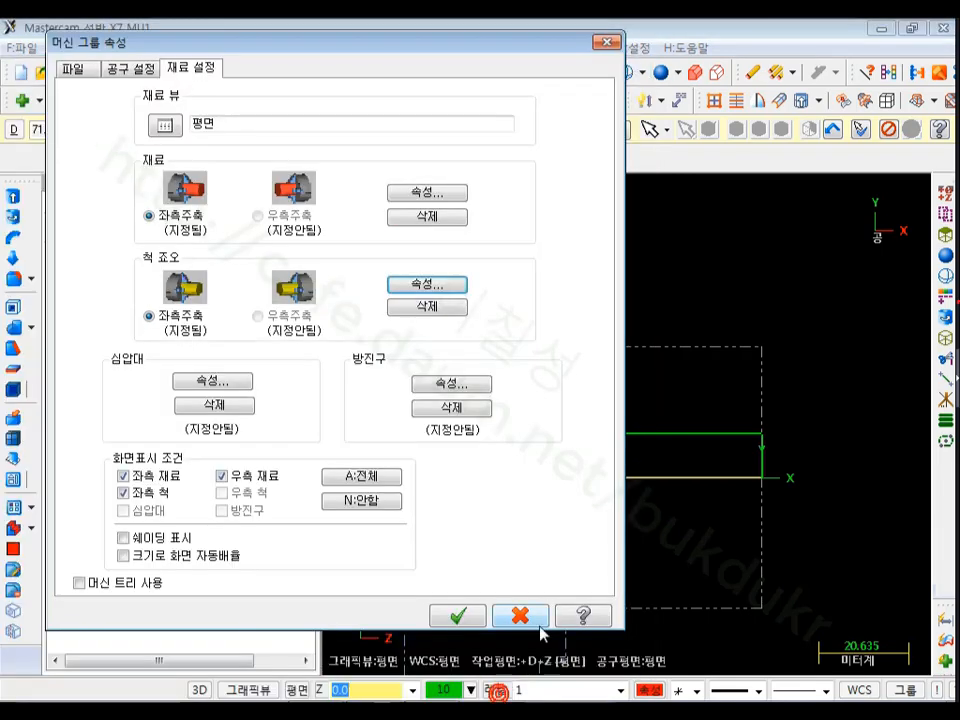
pyautogui.click(472, 620)
# Mark the shaft shoulder, the jaw edge and the clearance between them with the annotation pen, and close the annotation.
pyautogui.scroll(-2, 747, 322)
pyautogui.scroll(4, 716, 549)
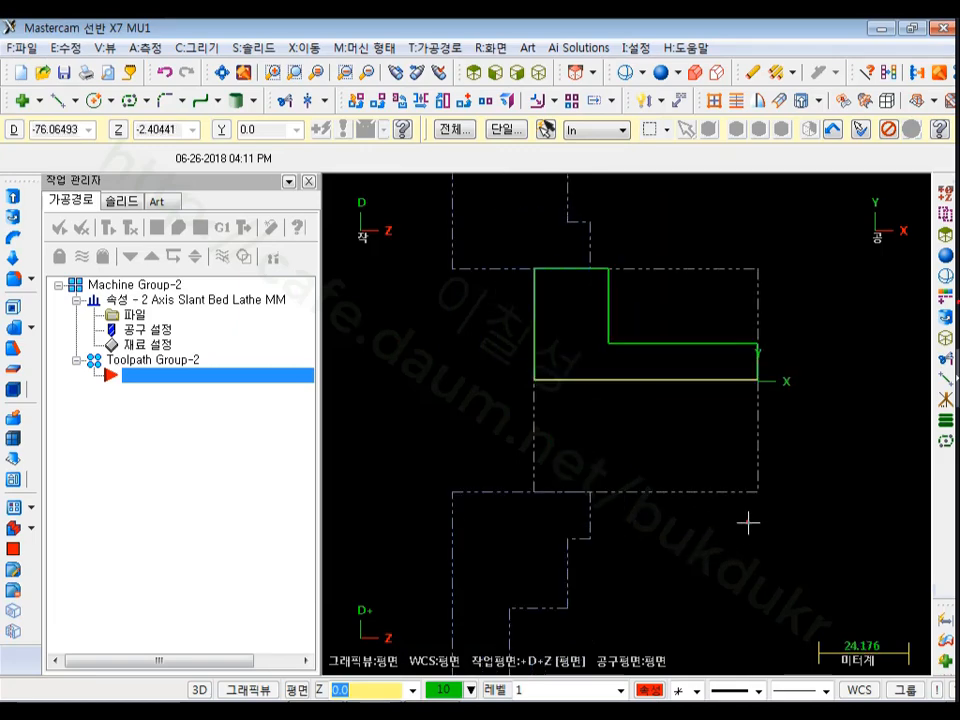
pyautogui.scroll(5, 699, 279)
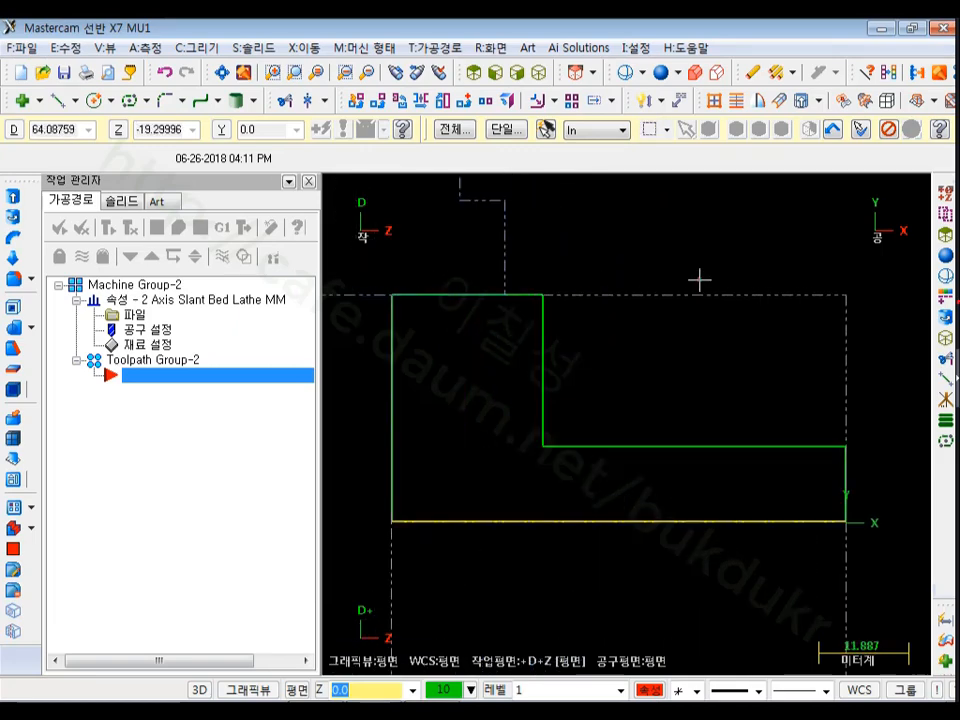
pyautogui.scroll(-3, 492, 353)
pyautogui.scroll(-1, 492, 353)
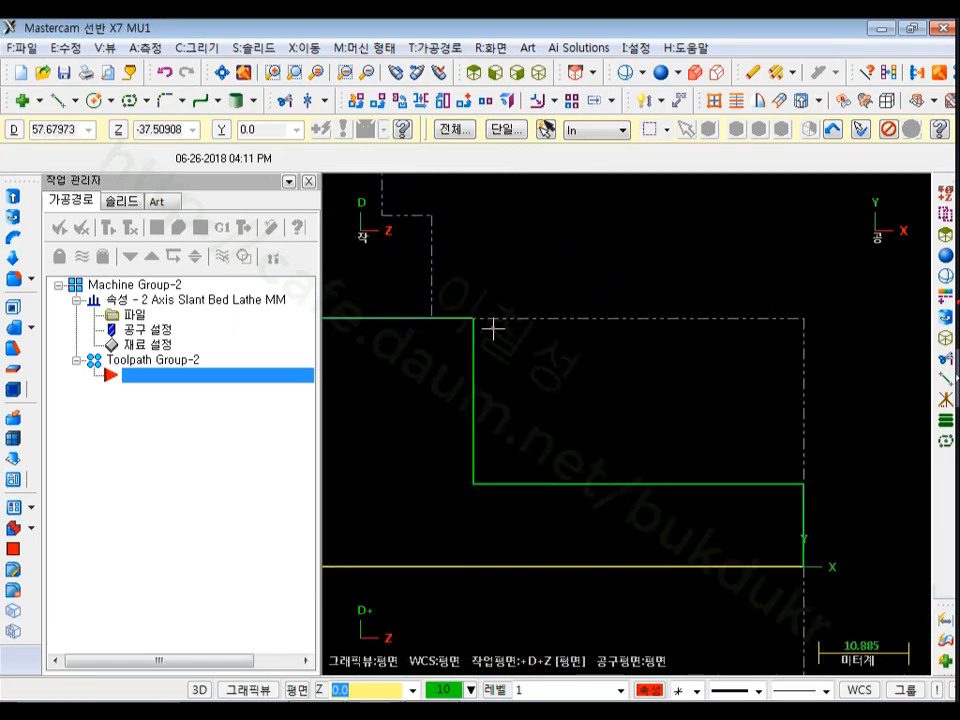
pyautogui.moveTo(471, 313)
pyautogui.mouseDown()
pyautogui.moveTo(469, 232)
pyautogui.moveTo(414, 229)
pyautogui.mouseUp()
pyautogui.moveTo(490, 267); pyautogui.dragTo(523, 400)
pyautogui.moveTo(514, 237); pyautogui.dragTo(560, 405)
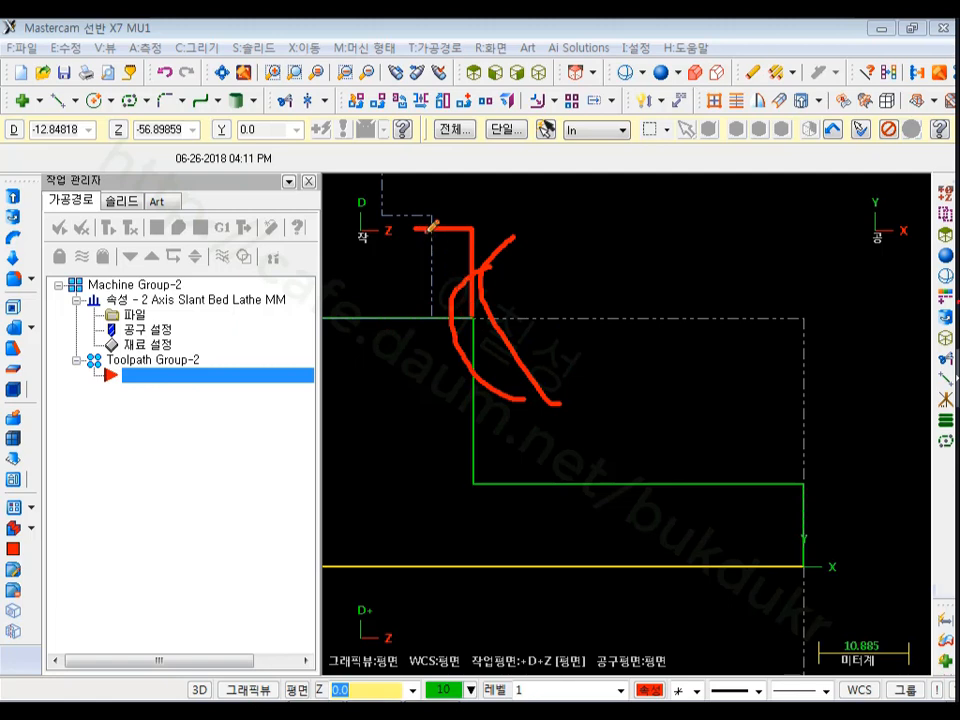
pyautogui.moveTo(431, 222); pyautogui.dragTo(445, 428)
pyautogui.moveTo(478, 211); pyautogui.dragTo(472, 458)
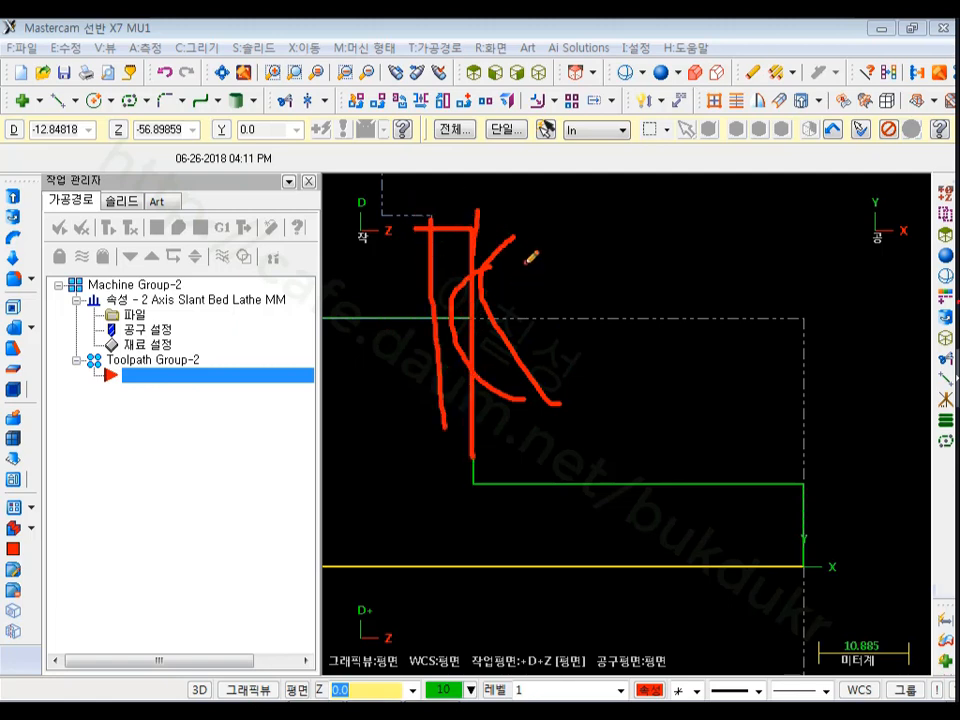
pyautogui.moveTo(527, 262)
pyautogui.mouseDown()
pyautogui.moveTo(427, 266)
pyautogui.moveTo(467, 289)
pyautogui.mouseUp()
pyautogui.rightClick(695, 345)
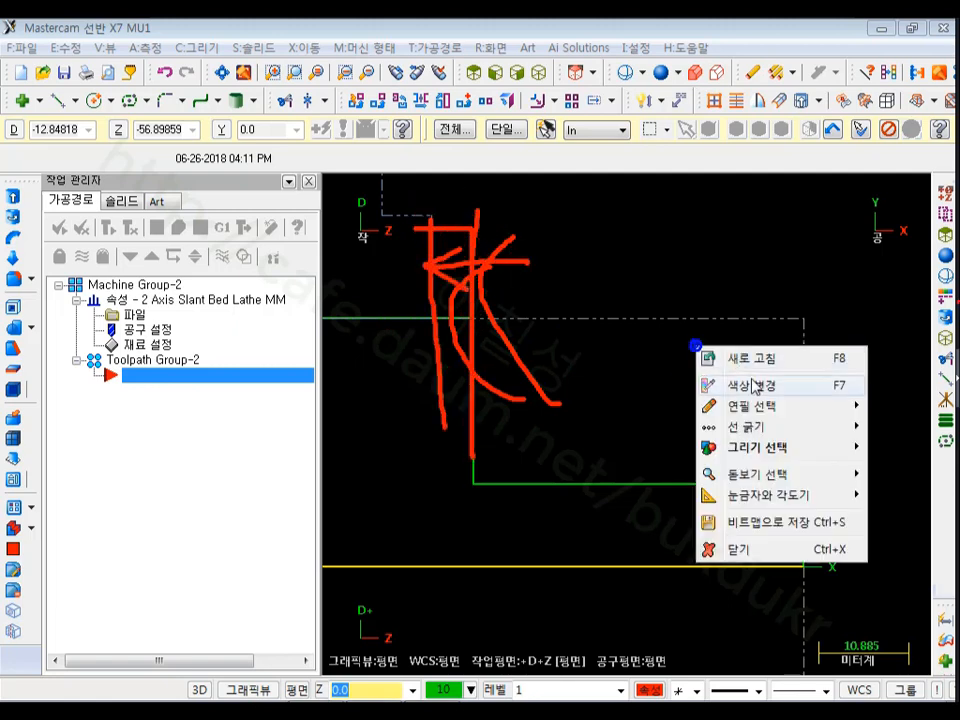
pyautogui.click(752, 550)
# Display the stock and chuck jaws as shaded solids around the stepped shaft profile.
pyautogui.scroll(-3, 684, 270)
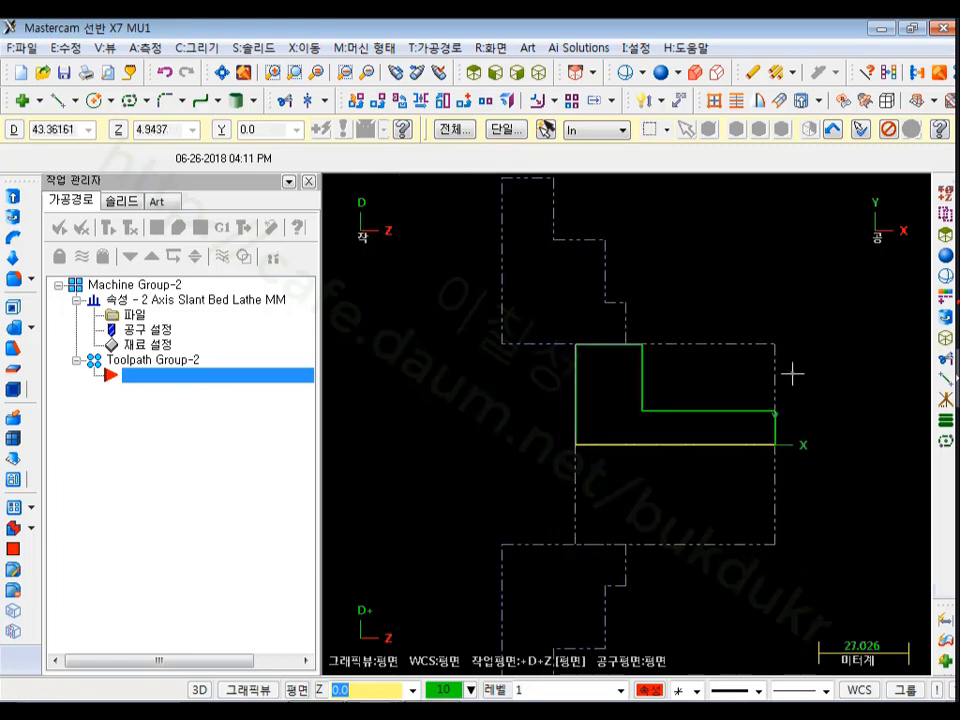
pyautogui.click(717, 72)
pyautogui.click(717, 72)
pyautogui.click(696, 74)
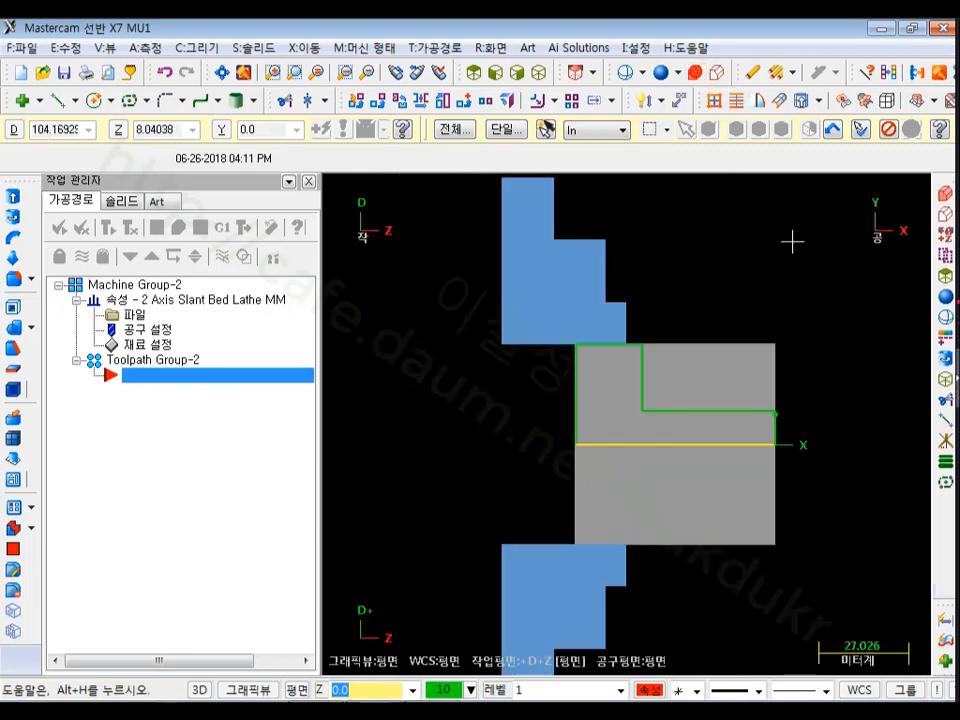
pyautogui.scroll(-4, 481, 394)
pyautogui.scroll(3, 600, 467)
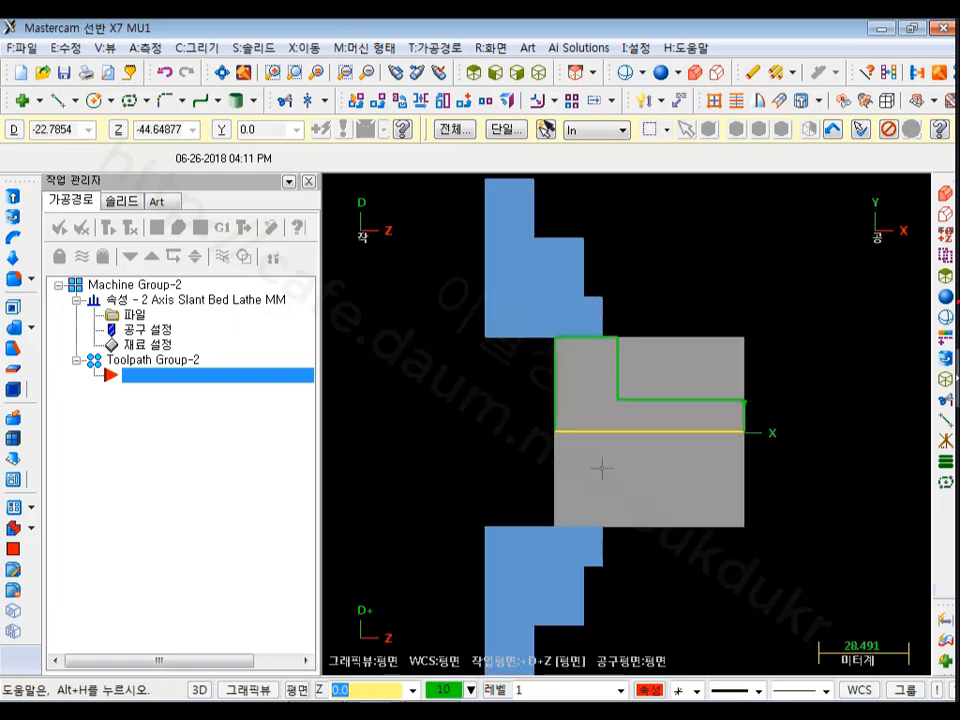
pyautogui.click(727, 395)
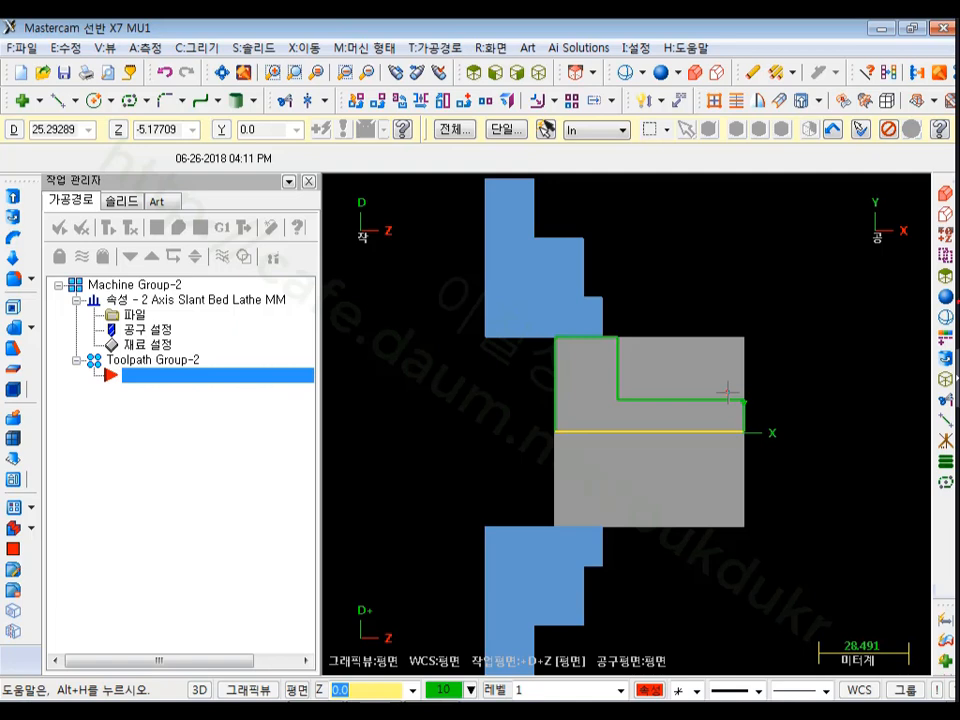
# Close the video player, switch to the Mastercam lathe window with the roughing toolpath, and minimize the screen recorder.
pyautogui.moveTo(911, 52)
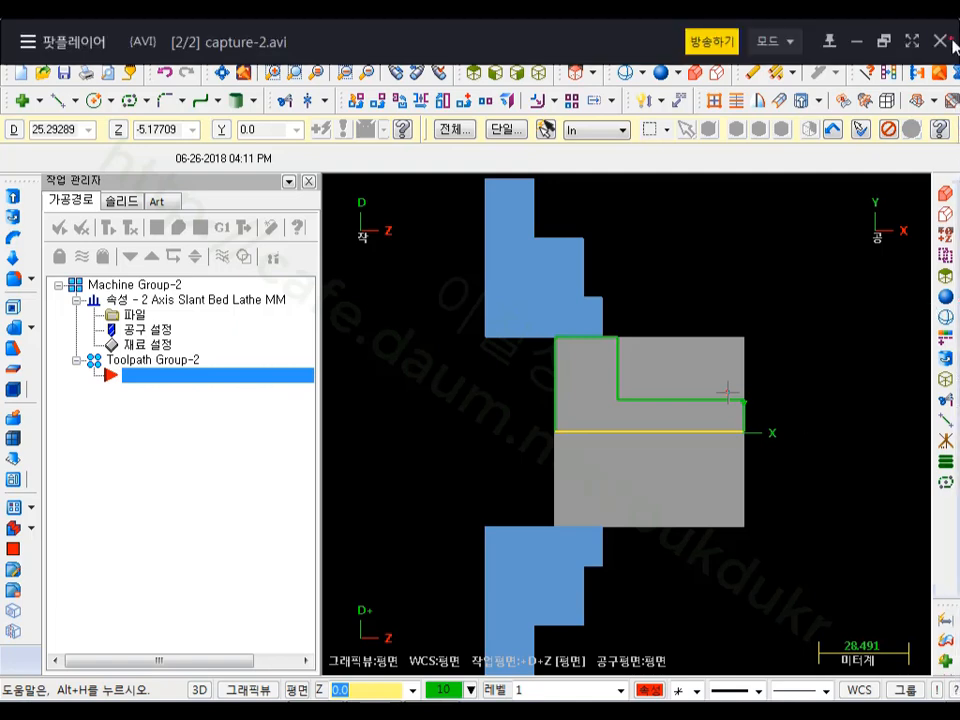
pyautogui.click(950, 42)
pyautogui.click(375, 700)
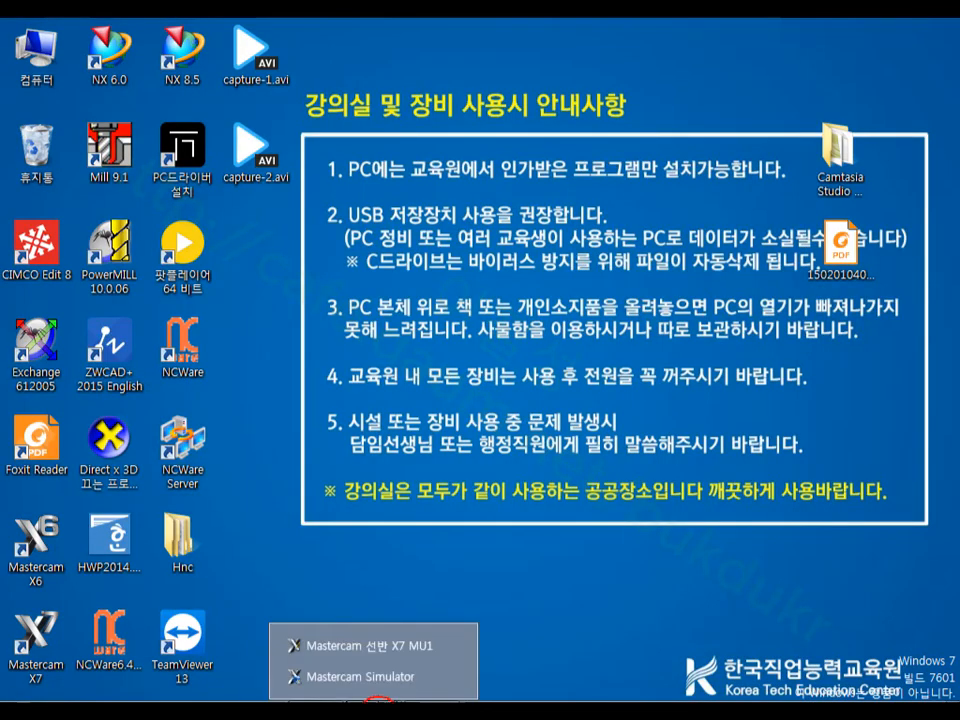
pyautogui.click(430, 702)
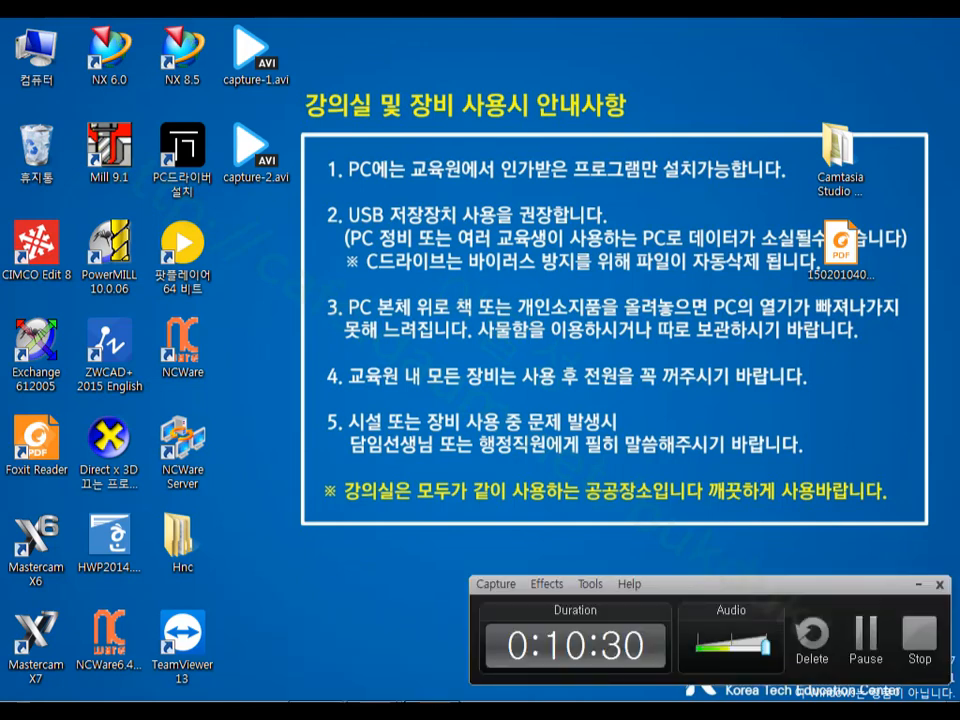
pyautogui.click(375, 702)
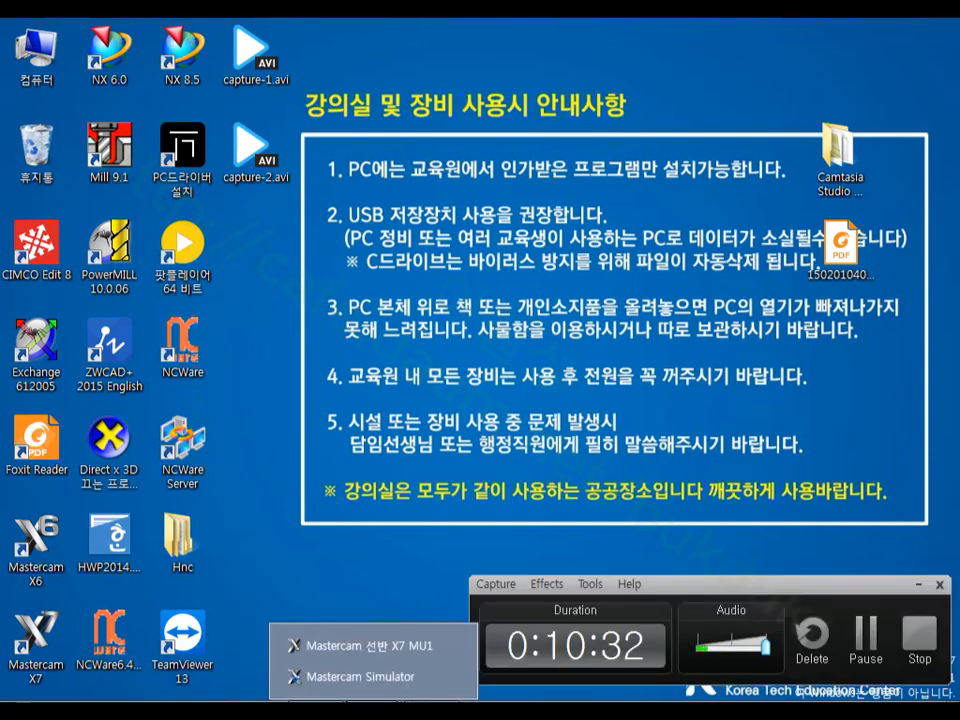
pyautogui.click(369, 646)
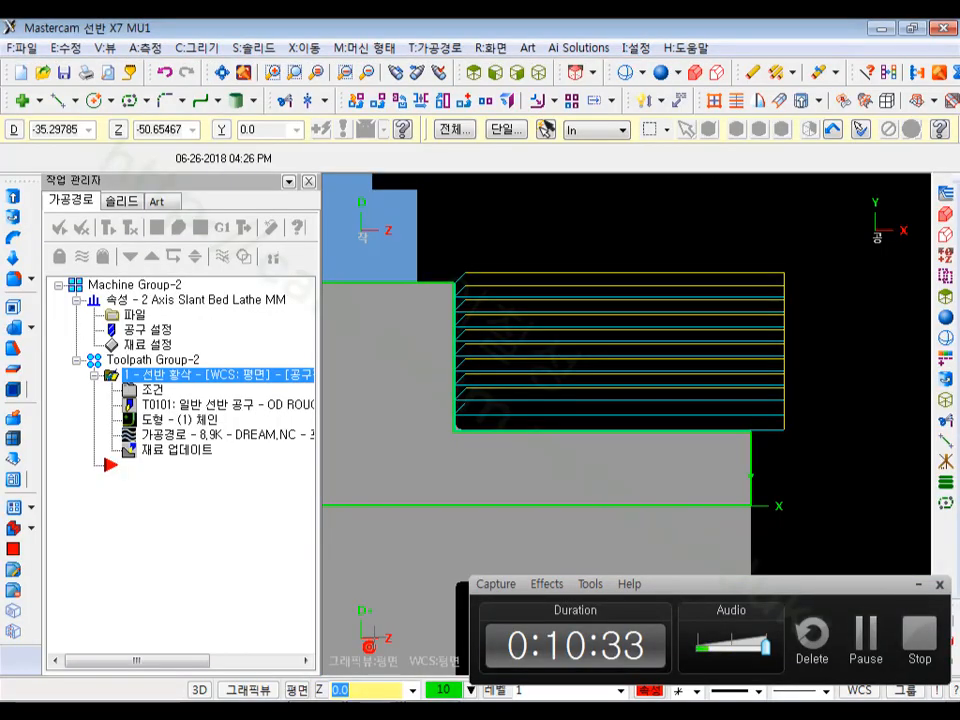
pyautogui.click(918, 585)
pyautogui.click(868, 501)
pyautogui.scroll(1, 560, 373)
pyautogui.scroll(1, 560, 373)
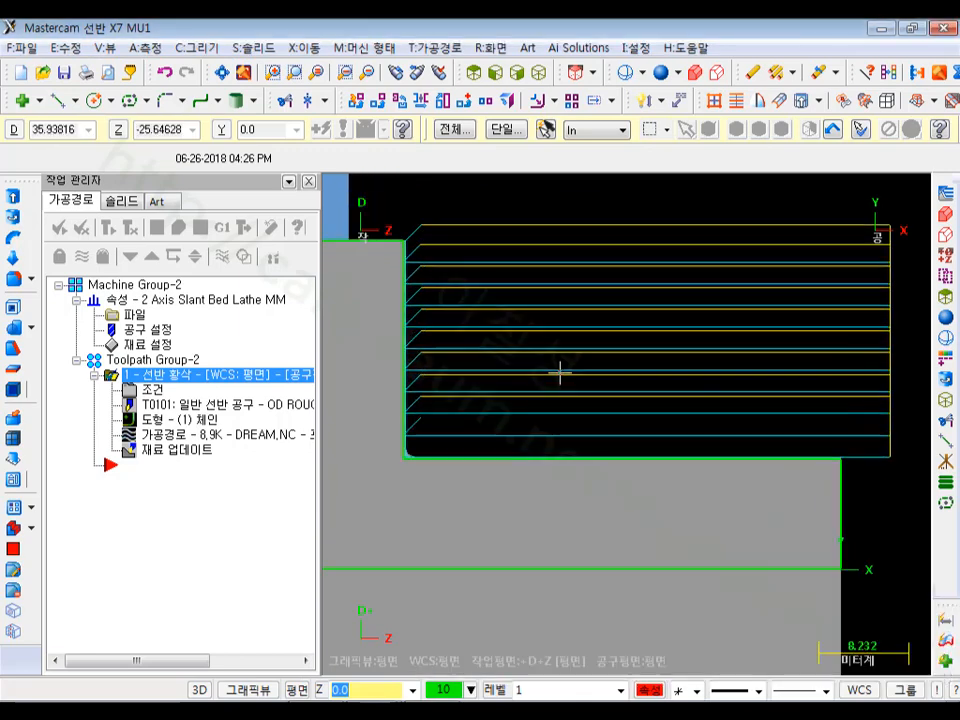
# Post-process the lathe roughing operation to the NC file DREAM.NC with the overwrite option.
pyautogui.click(212, 232)
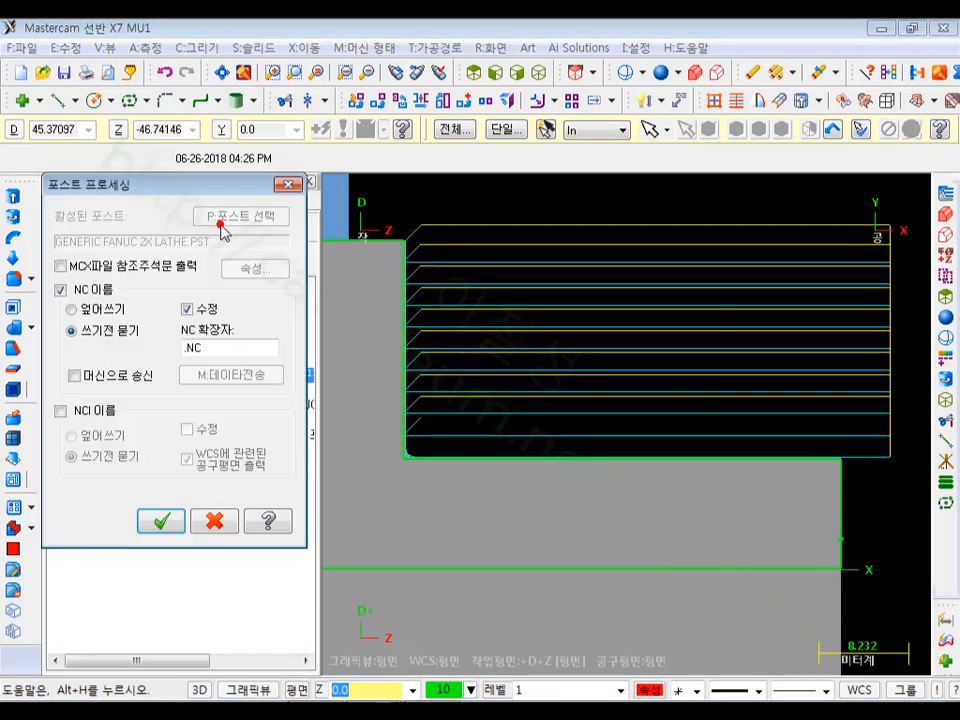
pyautogui.click(71, 309)
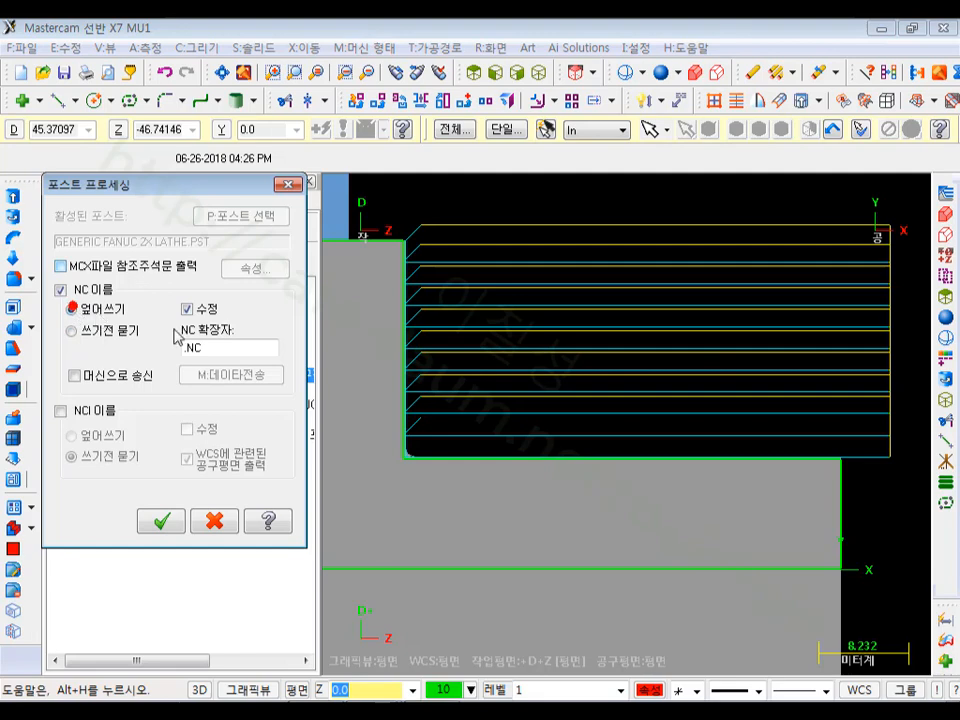
pyautogui.click(174, 521)
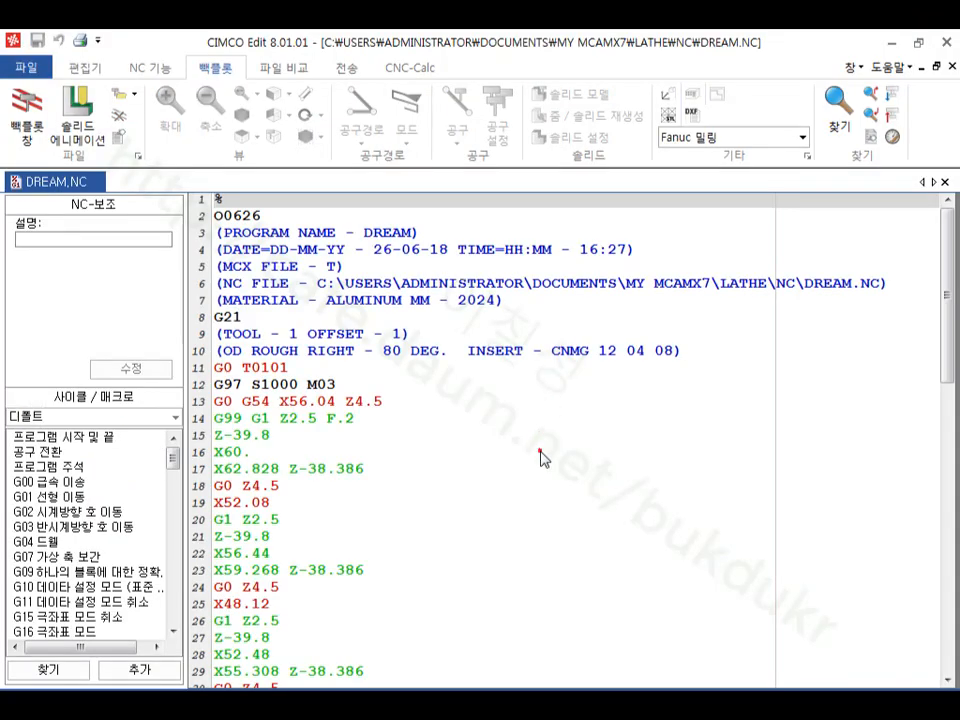
# Delete the program name, date, MCX file, NC file and material comment lines from DREAM.NC.
pyautogui.click(540, 453)
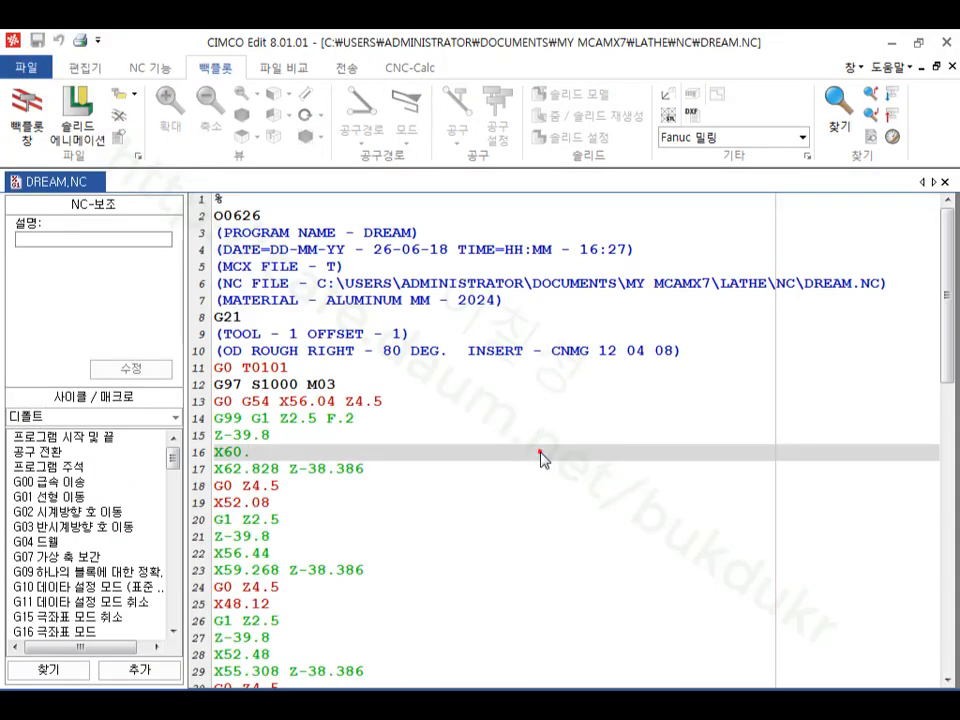
pyautogui.moveTo(506, 301); pyautogui.dragTo(192, 237)
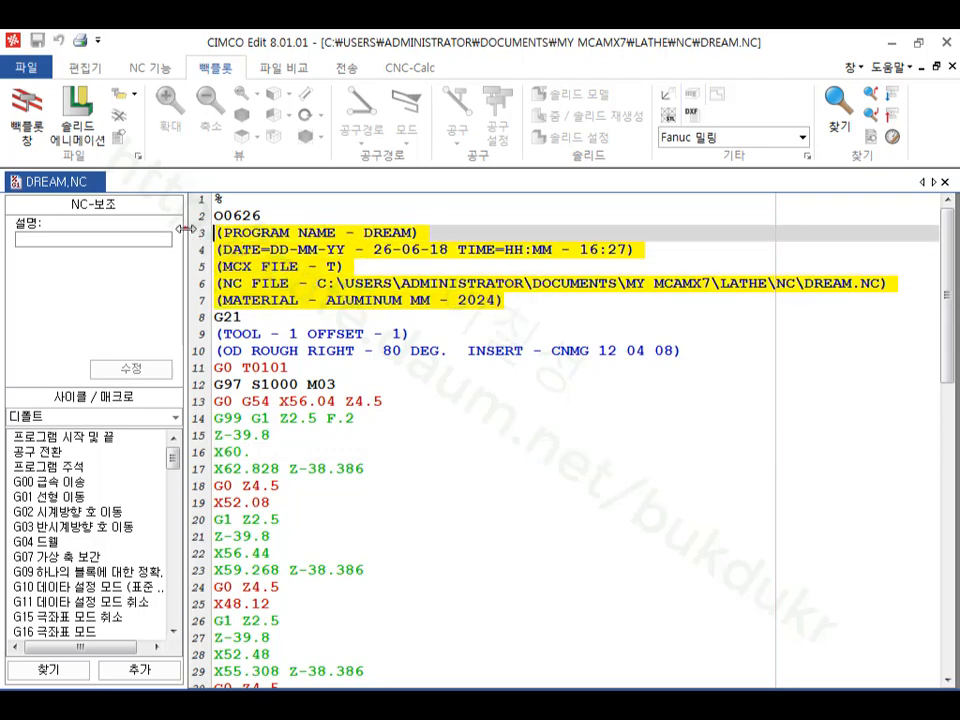
pyautogui.press('Delete')
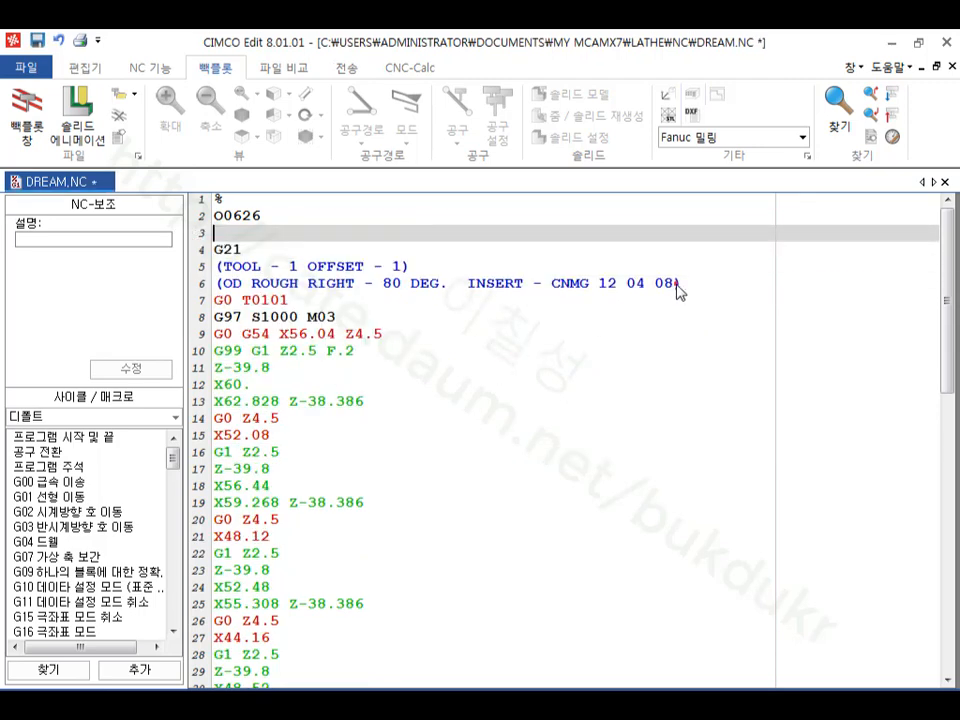
# Highlight the two tool comment lines and the T0101 tool call in the NC program to examine them.
pyautogui.moveTo(680, 284); pyautogui.dragTo(203, 272)
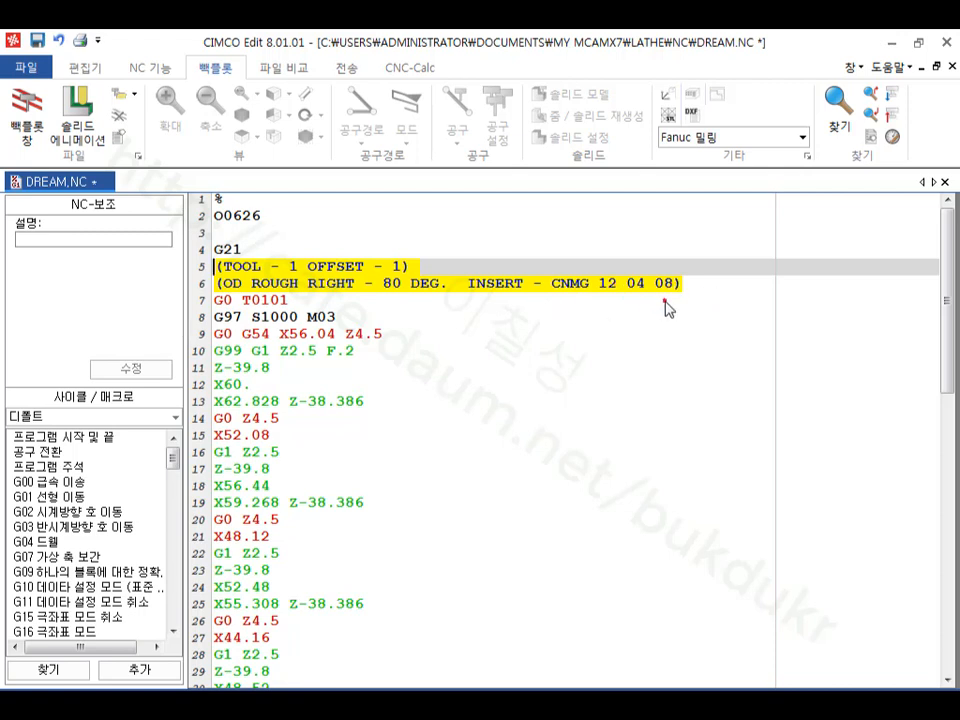
pyautogui.click(700, 286)
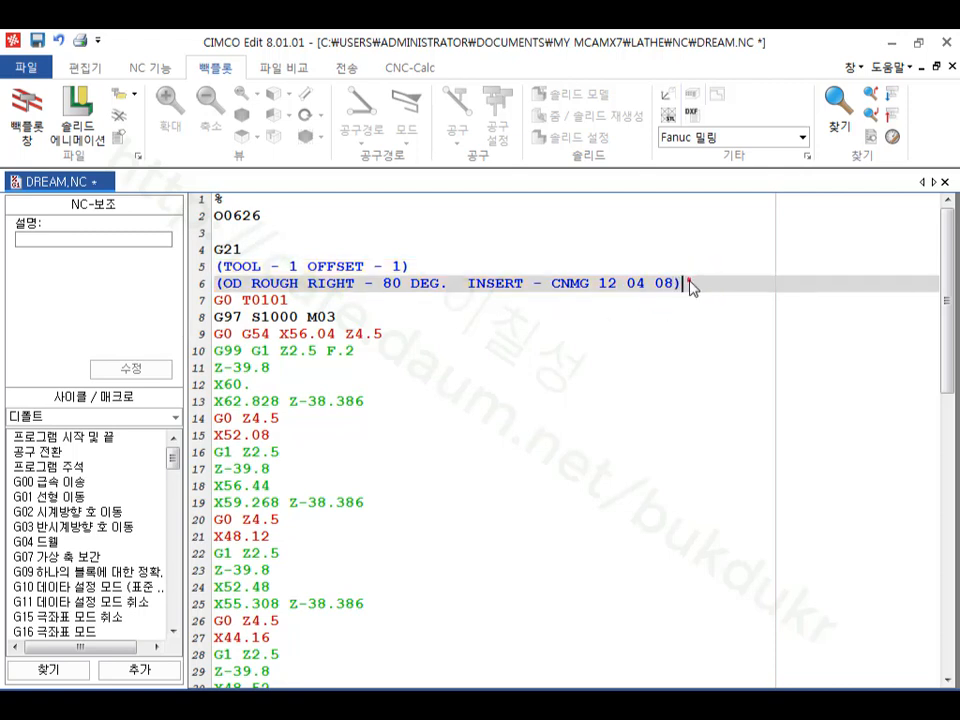
pyautogui.moveTo(688, 285); pyautogui.dragTo(178, 275)
pyautogui.click(400, 305)
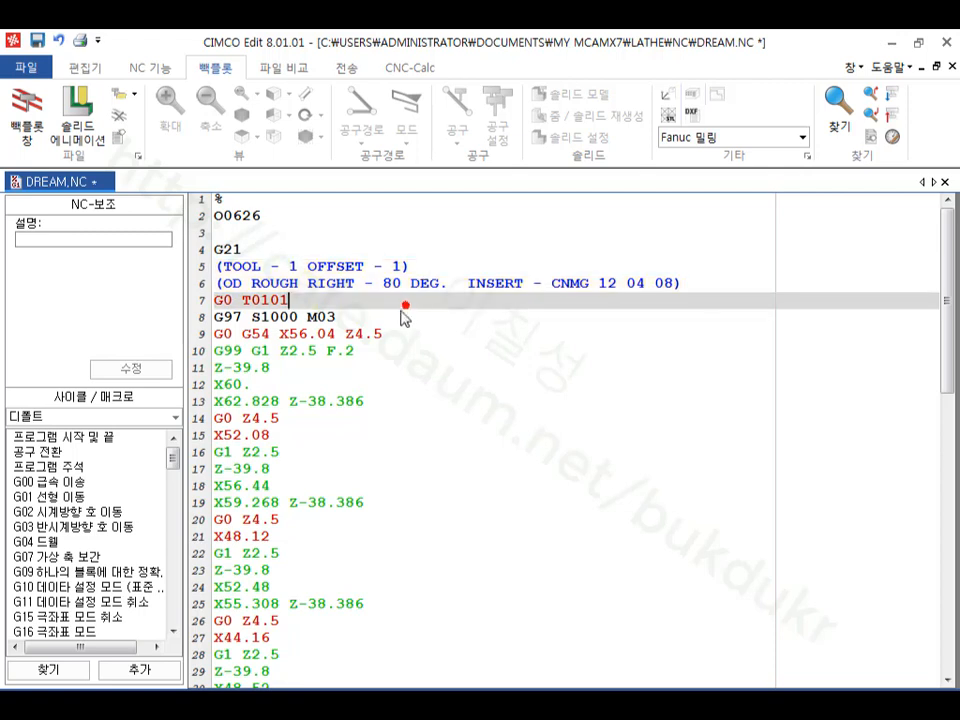
pyautogui.moveTo(296, 300); pyautogui.dragTo(241, 302)
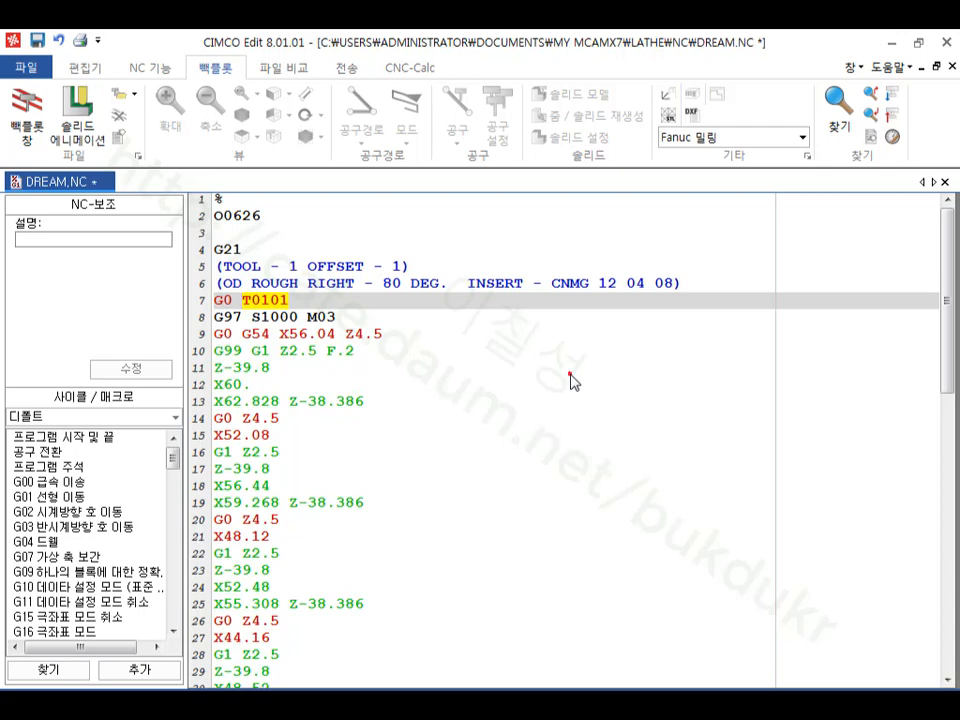
# Highlight the G97 S1000 M03 spindle line and the G54 approach line to examine them.
pyautogui.click(335, 318)
pyautogui.moveTo(335, 318); pyautogui.dragTo(214, 318)
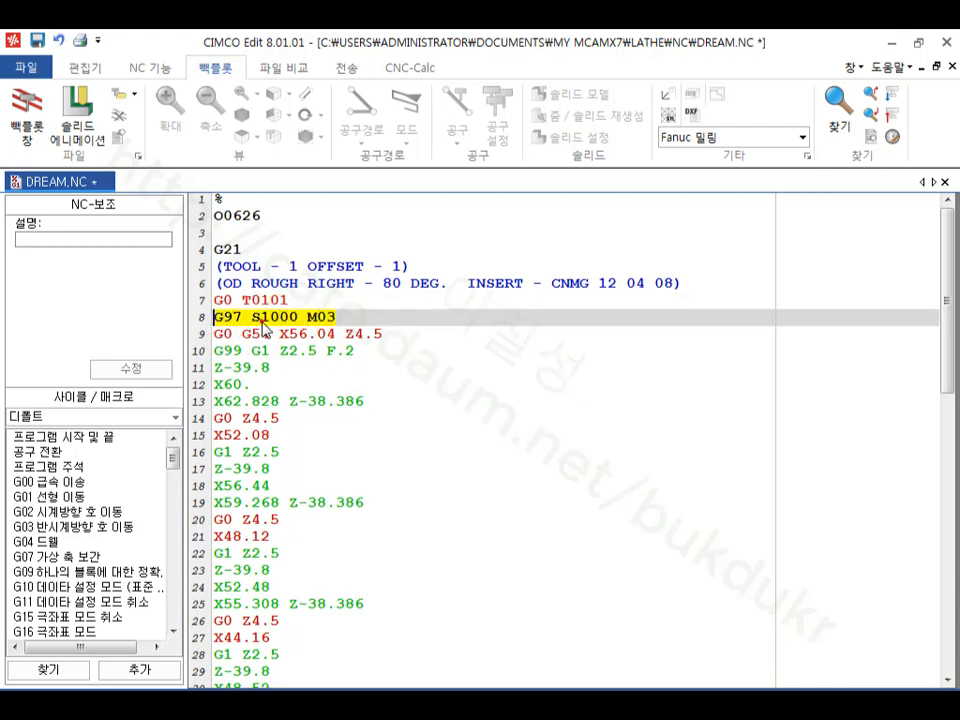
pyautogui.click(382, 334)
pyautogui.moveTo(382, 334); pyautogui.dragTo(214, 334)
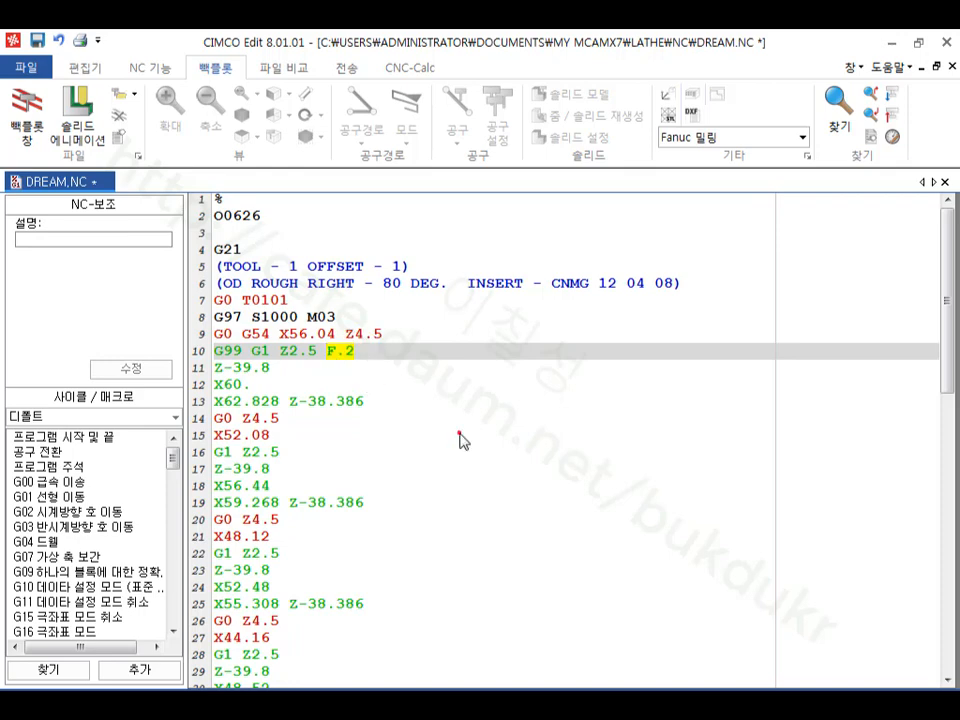
# Highlight the G28 U0. W0. M05 return line at the end of the NC program to examine it.
pyautogui.scroll(-14, 458, 439)
pyautogui.click(376, 607)
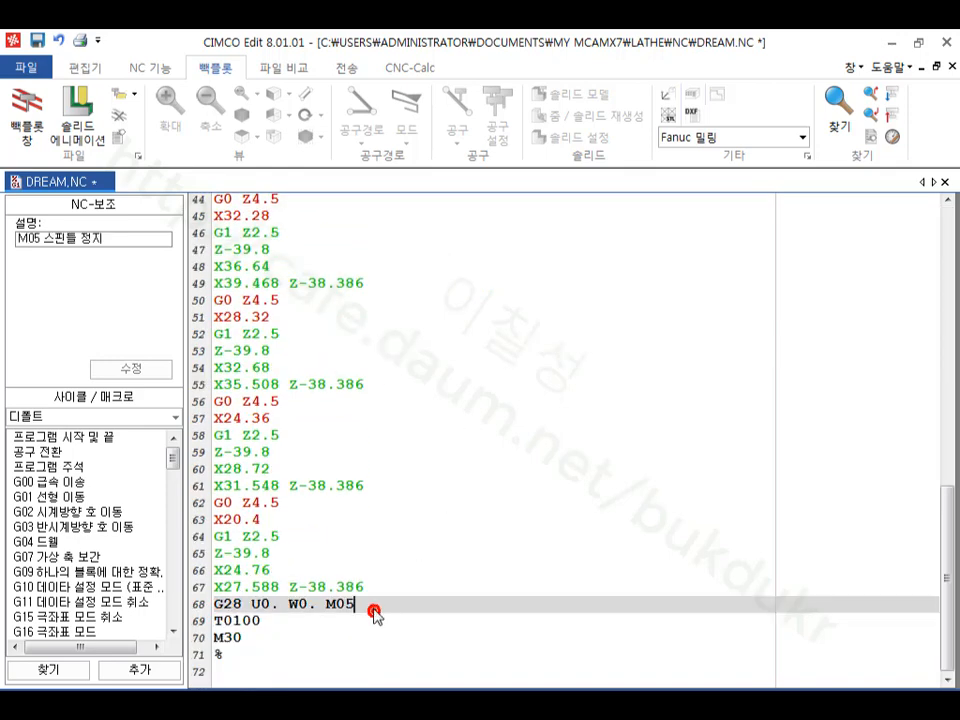
pyautogui.click(209, 606)
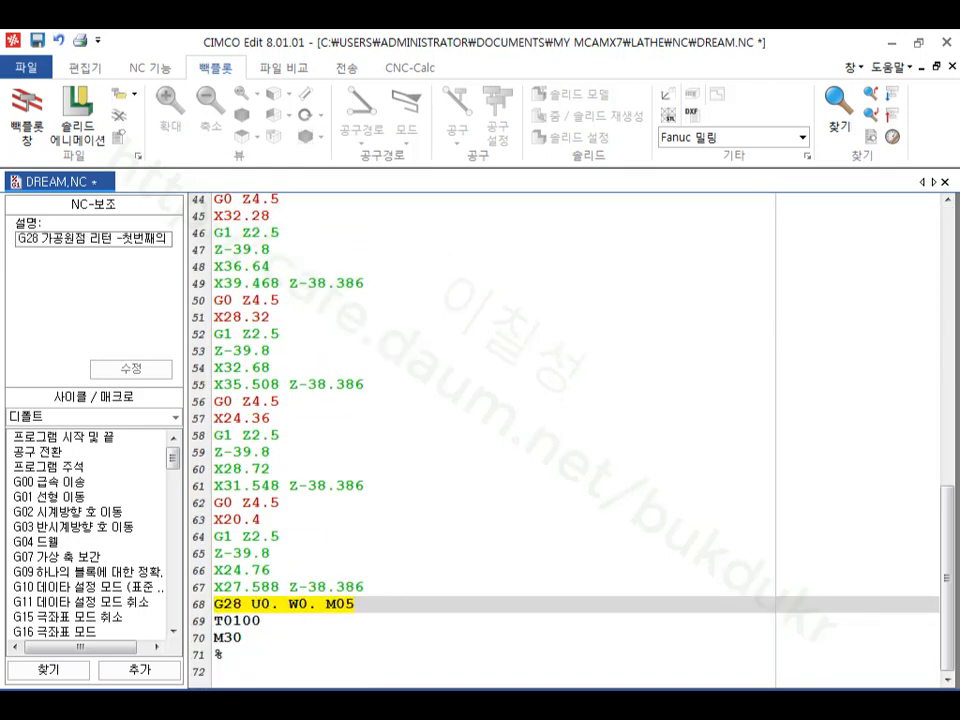
# Examine the closing T0100, M30 and % lines of the NC program.
pyautogui.click(216, 621)
pyautogui.click(258, 640)
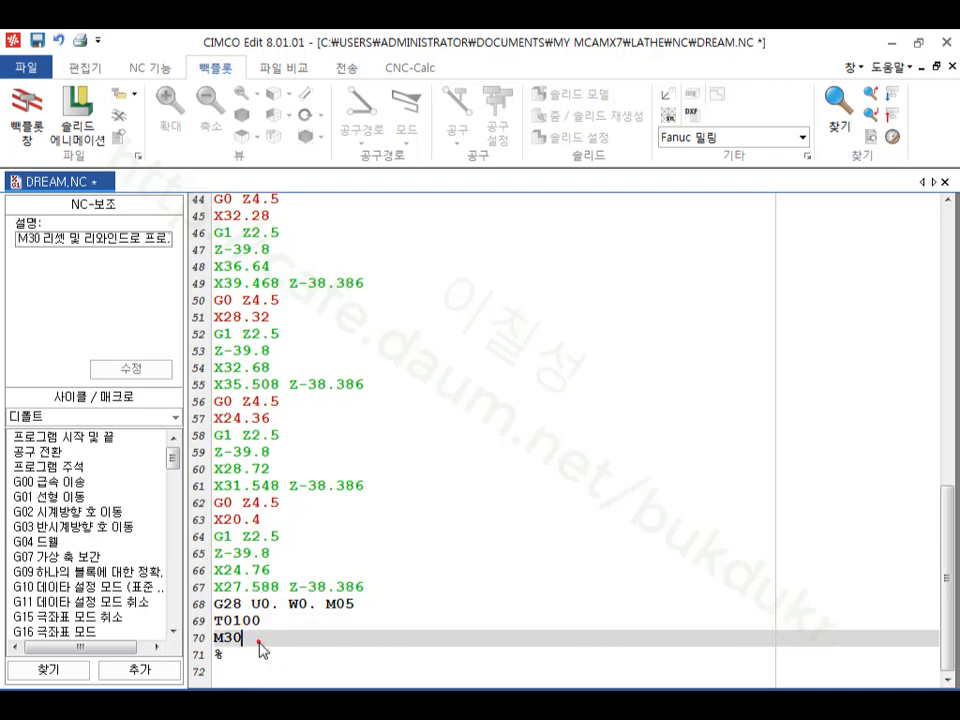
pyautogui.click(257, 652)
# Set the file type of DREAM.NC to ISO 터닝 (ISO turning) for the backplot.
pyautogui.click(603, 284)
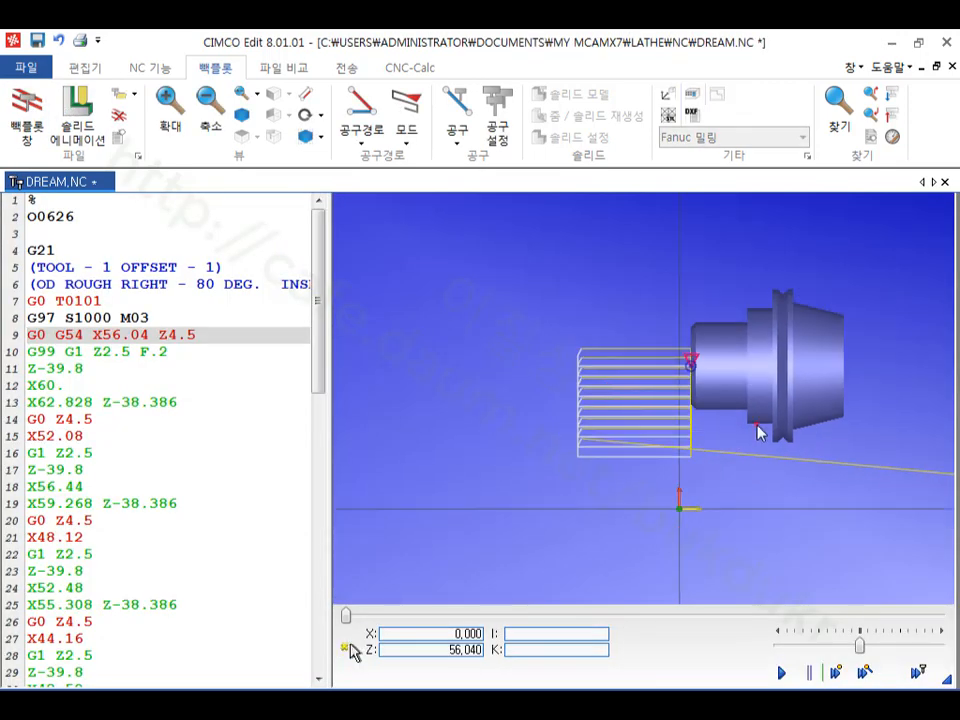
pyautogui.click(78, 70)
pyautogui.click(290, 93)
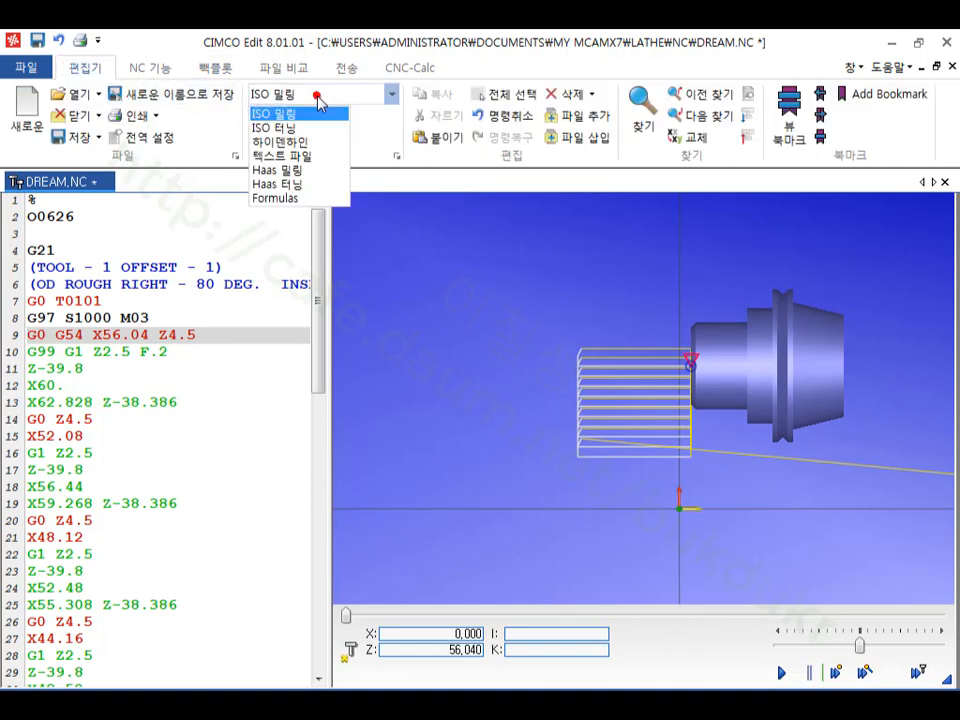
pyautogui.click(313, 127)
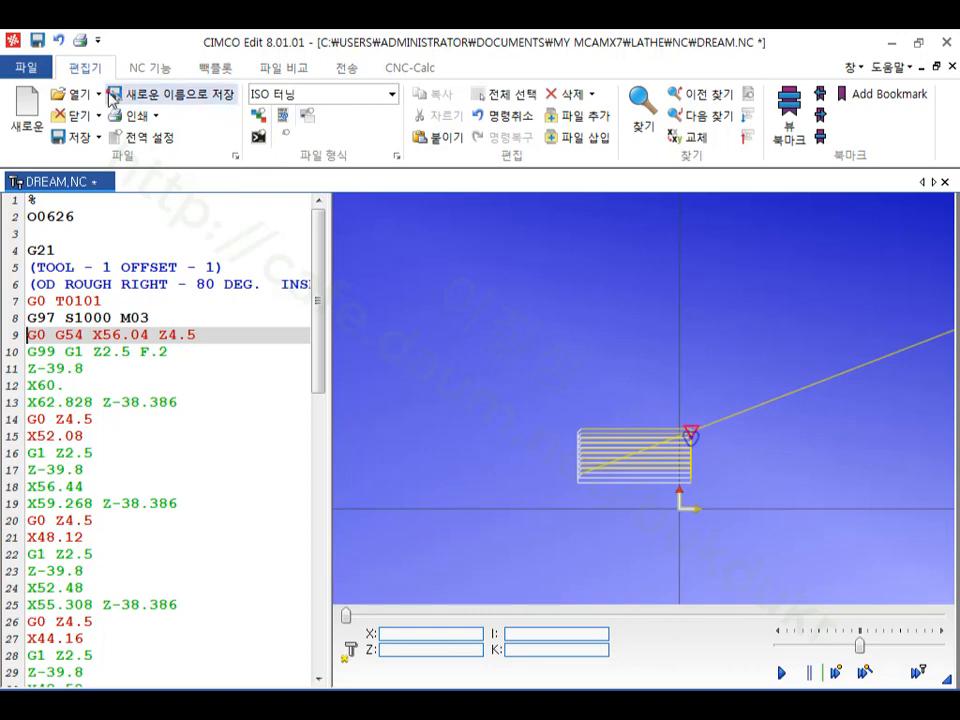
pyautogui.click(40, 70)
pyautogui.click(34, 66)
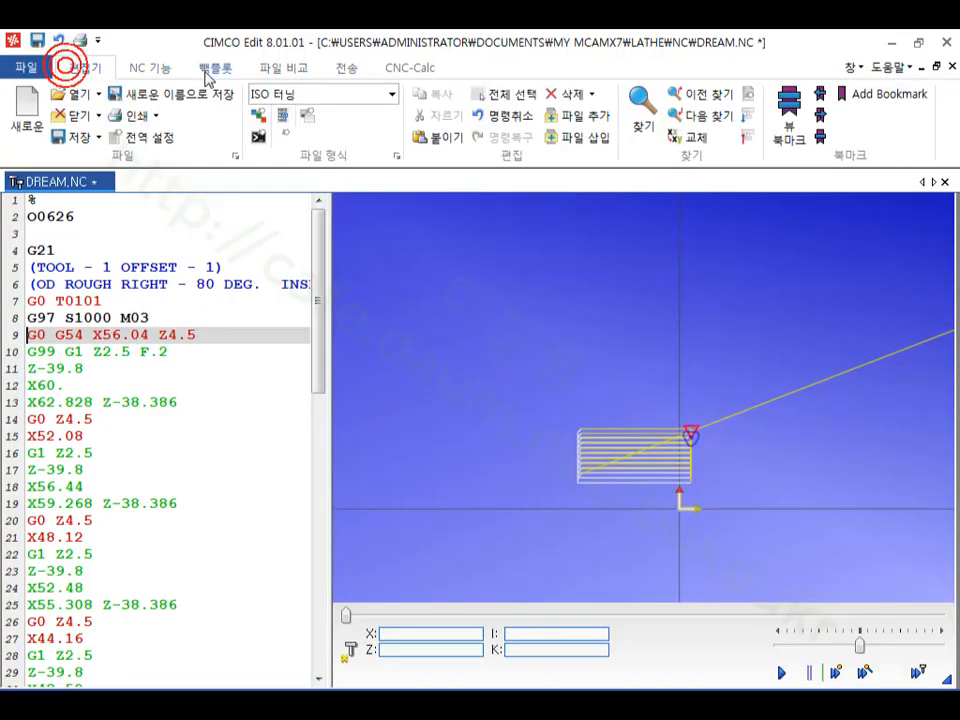
# Reload the backplot window and play the roughing toolpath simulation through to the end at increased speed.
pyautogui.click(213, 68)
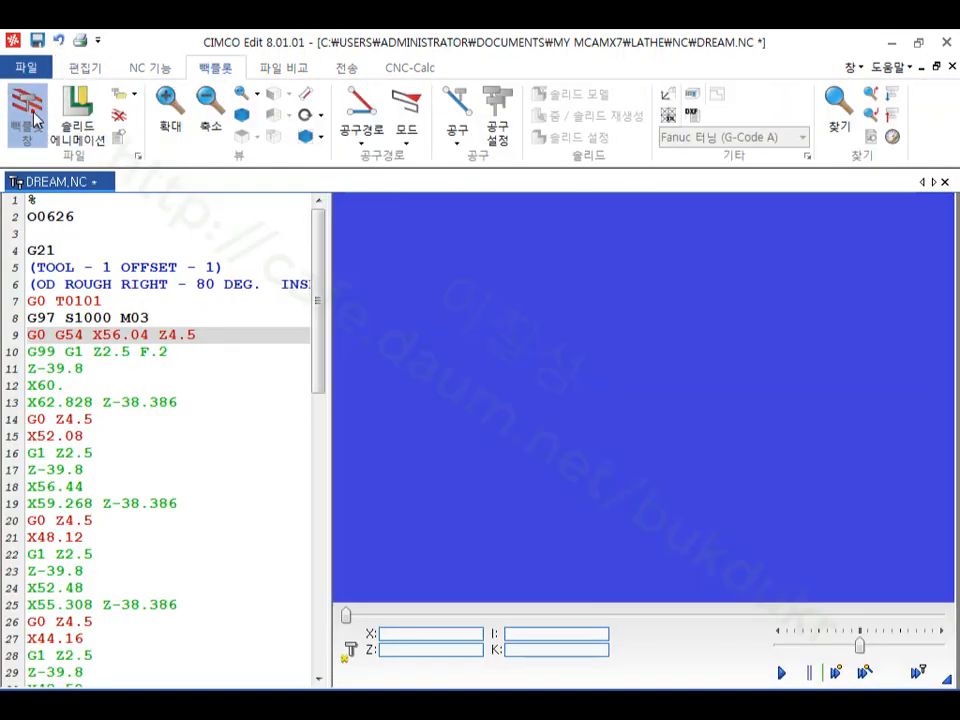
pyautogui.click(27, 112)
pyautogui.scroll(-4, 621, 521)
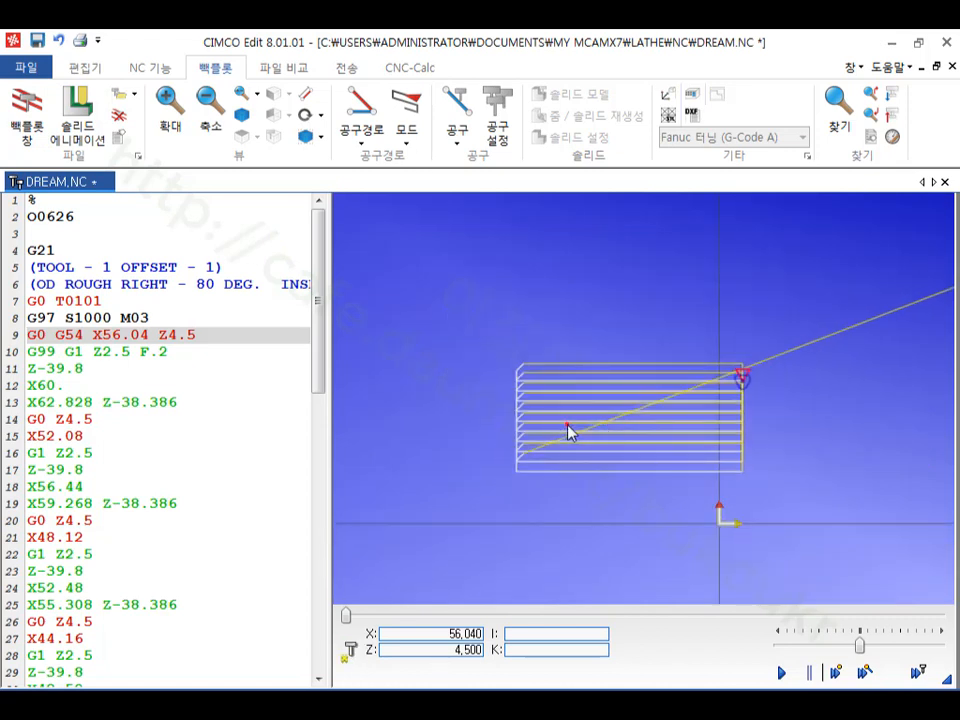
pyautogui.click(781, 672)
pyautogui.moveTo(860, 647); pyautogui.dragTo(918, 648)
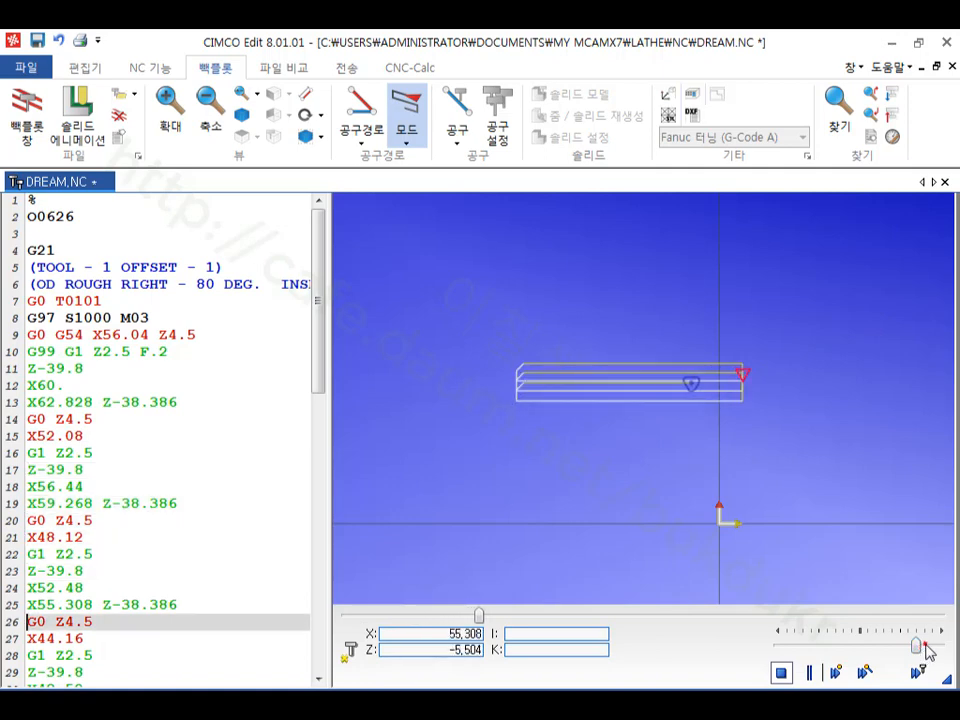
pyautogui.moveTo(920, 646); pyautogui.dragTo(951, 644)
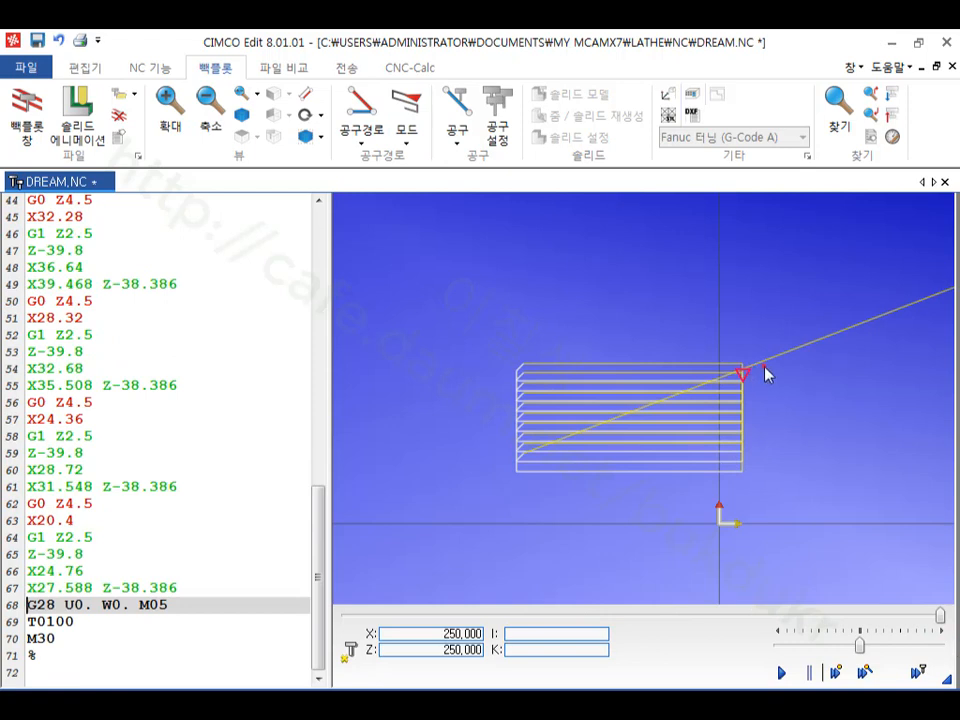
# Start the solid animation and check the T0101 diamond insert's length and corner radius in the tool settings.
pyautogui.click(80, 120)
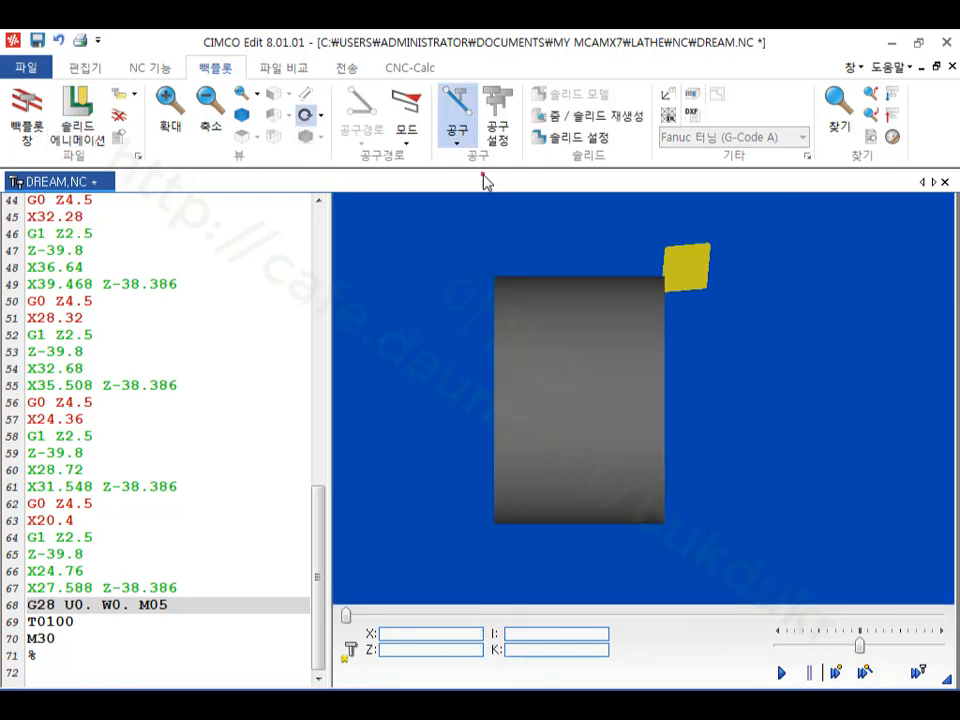
pyautogui.click(497, 120)
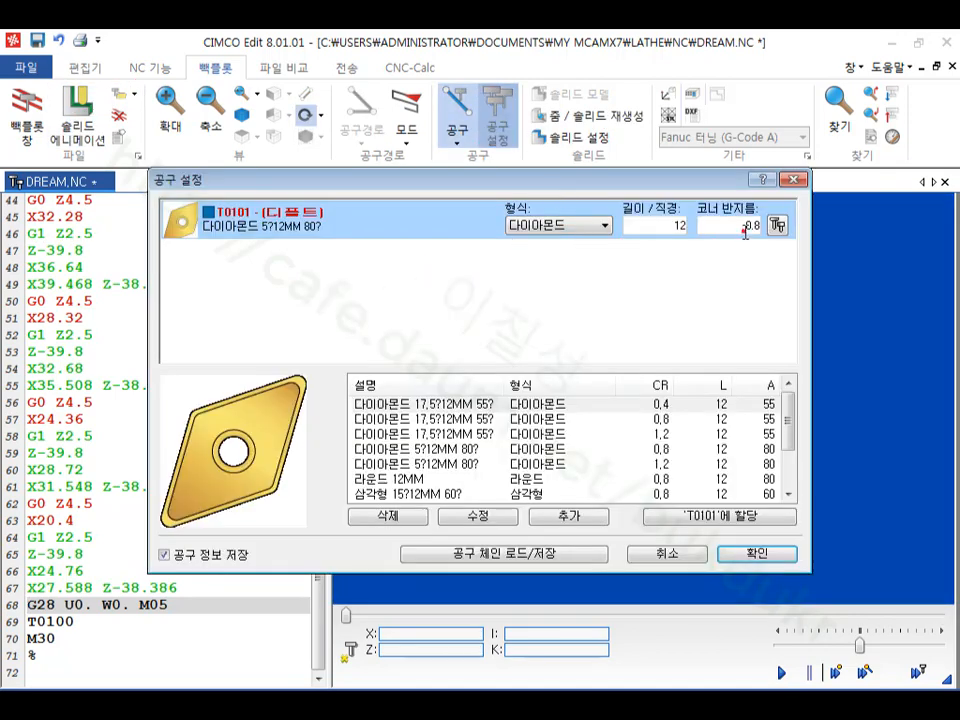
pyautogui.moveTo(733, 227); pyautogui.dragTo(773, 228)
pyautogui.moveTo(661, 227); pyautogui.dragTo(699, 228)
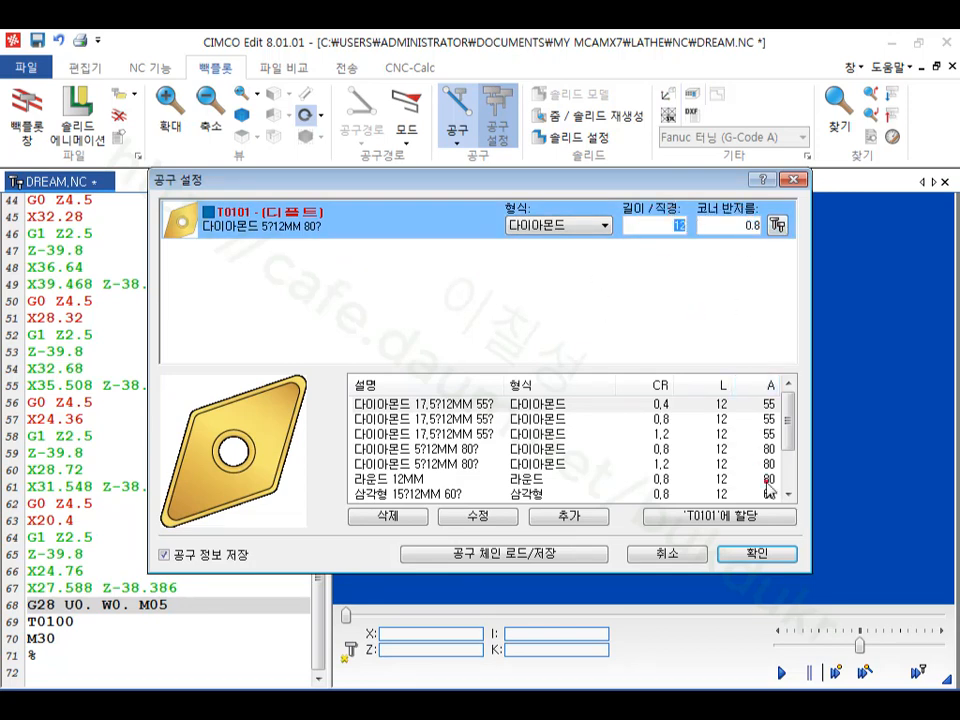
pyautogui.click(764, 554)
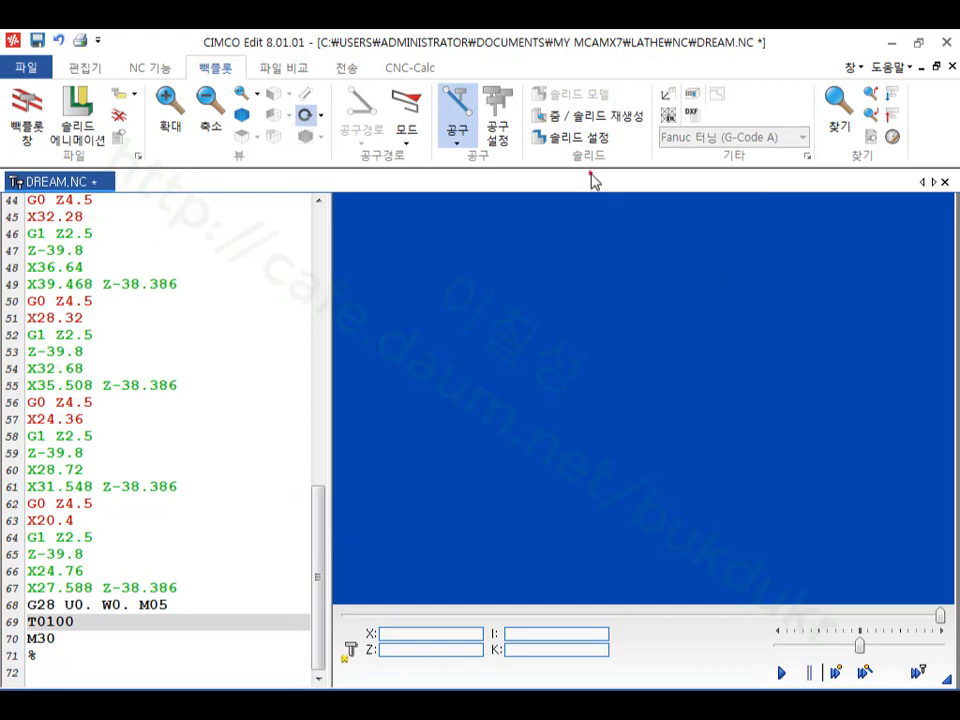
# Set the solid simulation stock to diameter 60, length 60 and Z position 0.
pyautogui.click(566, 137)
pyautogui.moveTo(440, 284); pyautogui.dragTo(445, 292)
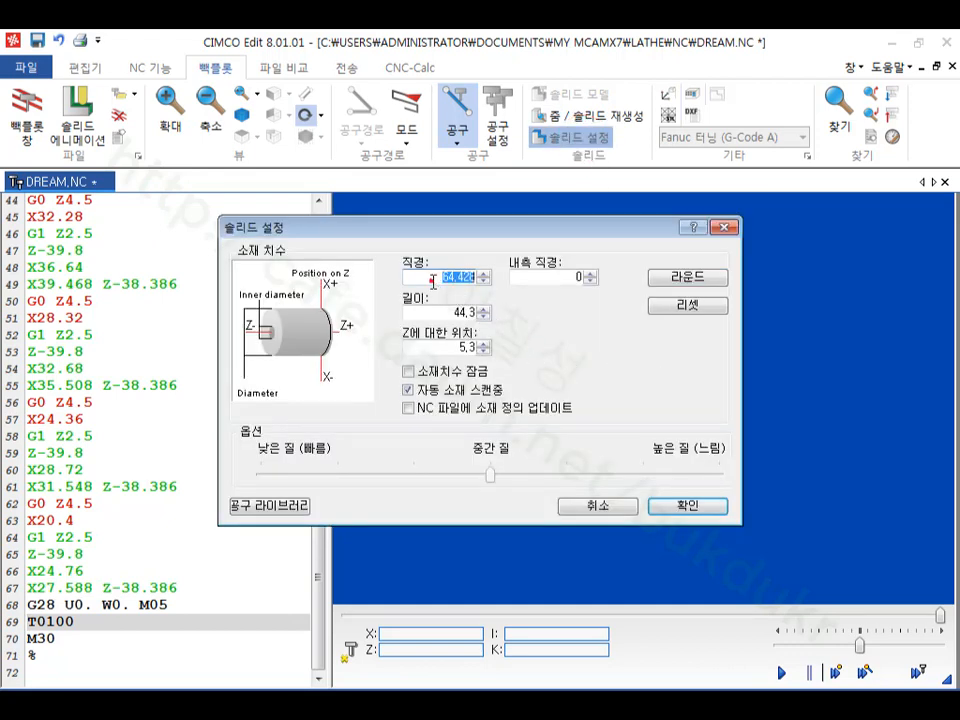
pyautogui.write('60')
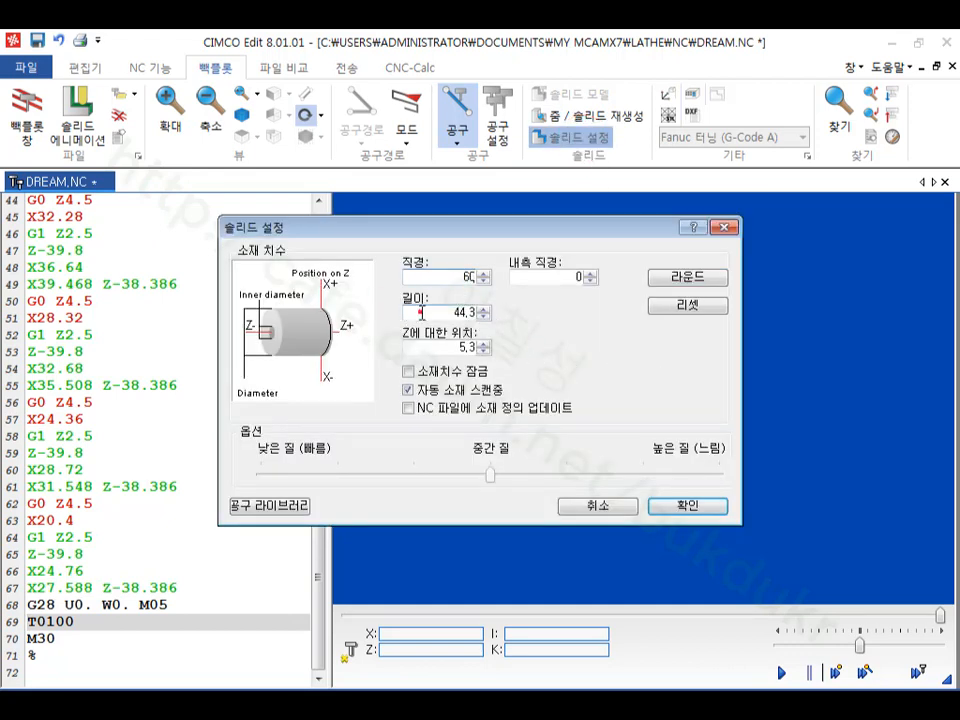
pyautogui.moveTo(420, 311)
pyautogui.mouseDown()
pyautogui.moveTo(470, 312)
pyautogui.moveTo(476, 348)
pyautogui.mouseUp()
pyautogui.write('60')
pyautogui.write('0')
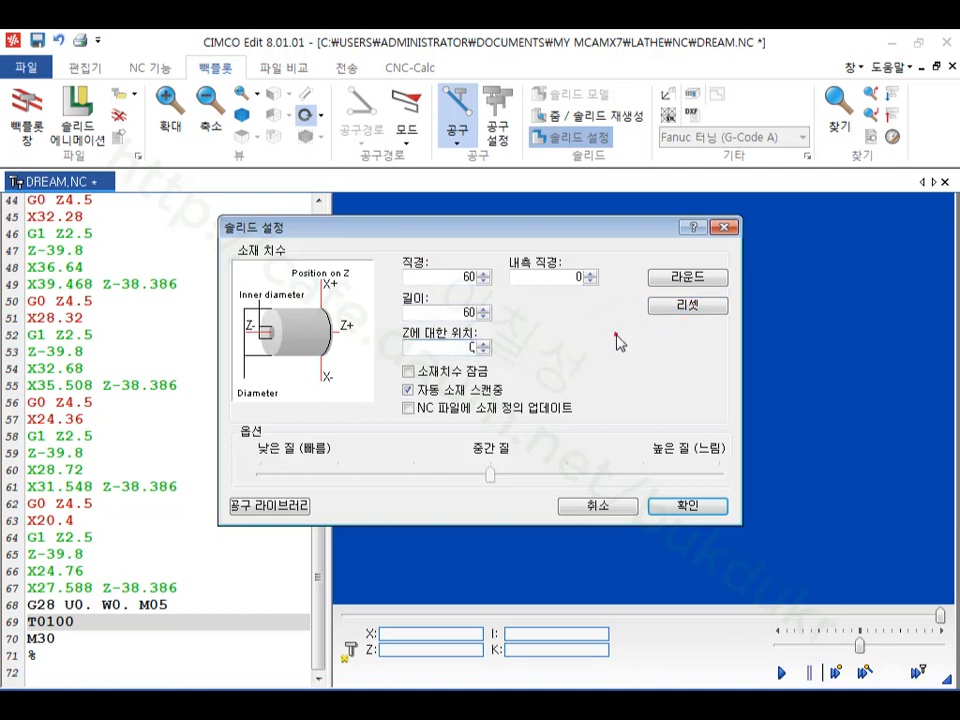
pyautogui.click(683, 508)
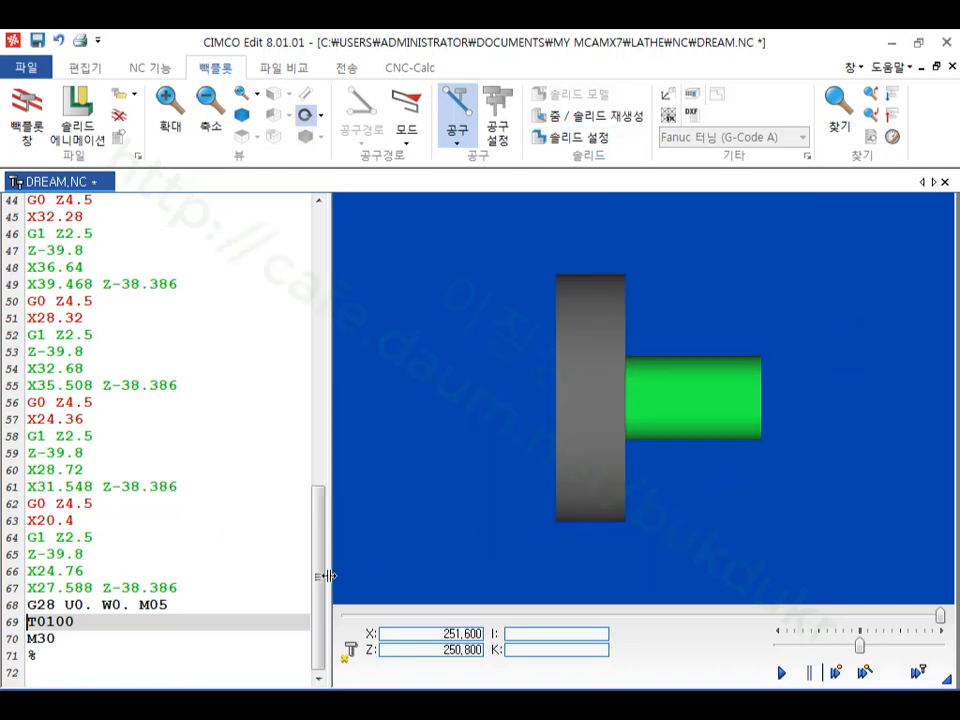
# Examine the simulated stepped shaft solid up close and from an oblique angle.
pyautogui.scroll(1, 320, 576)
pyautogui.moveTo(320, 576); pyautogui.dragTo(326, 204)
pyautogui.click(185, 316)
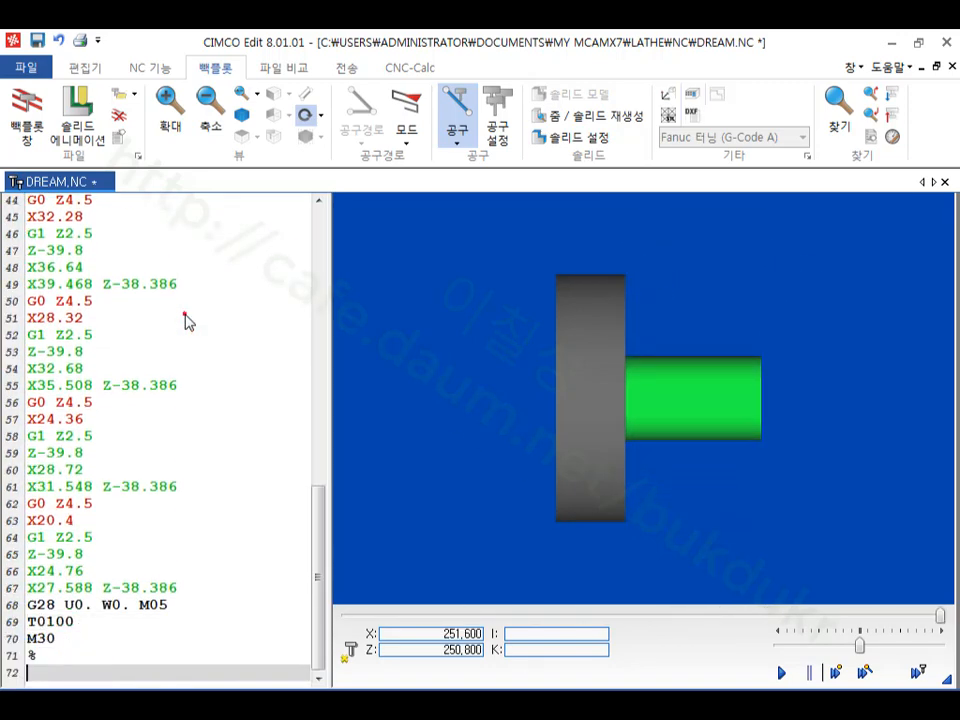
pyautogui.scroll(-3, 514, 362)
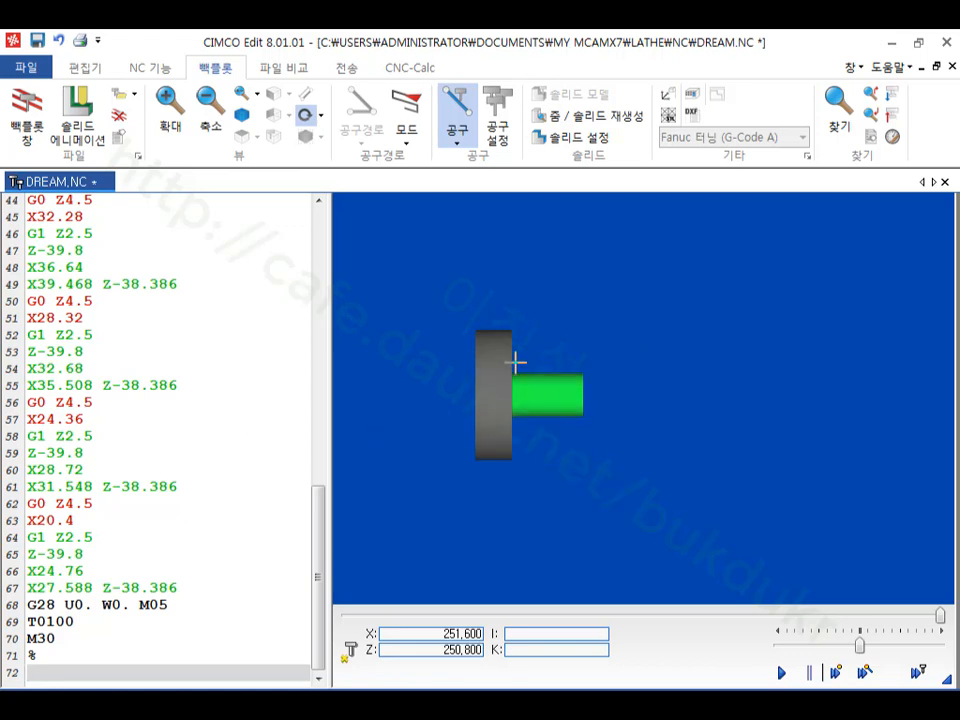
pyautogui.scroll(4, 437, 430)
pyautogui.scroll(-1, 643, 306)
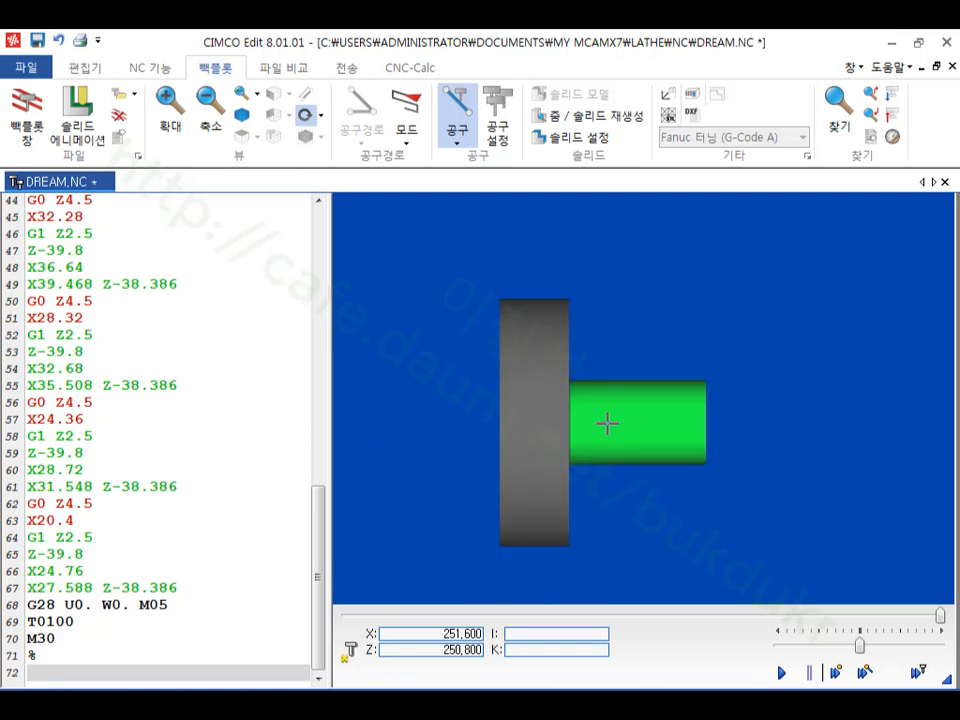
pyautogui.scroll(2, 568, 447)
pyautogui.scroll(-2, 602, 446)
pyautogui.moveTo(617, 441); pyautogui.dragTo(568, 500)
pyautogui.scroll(-2, 568, 502)
pyautogui.scroll(2, 661, 316)
pyautogui.scroll(2, 660, 316)
pyautogui.scroll(-3, 656, 334)
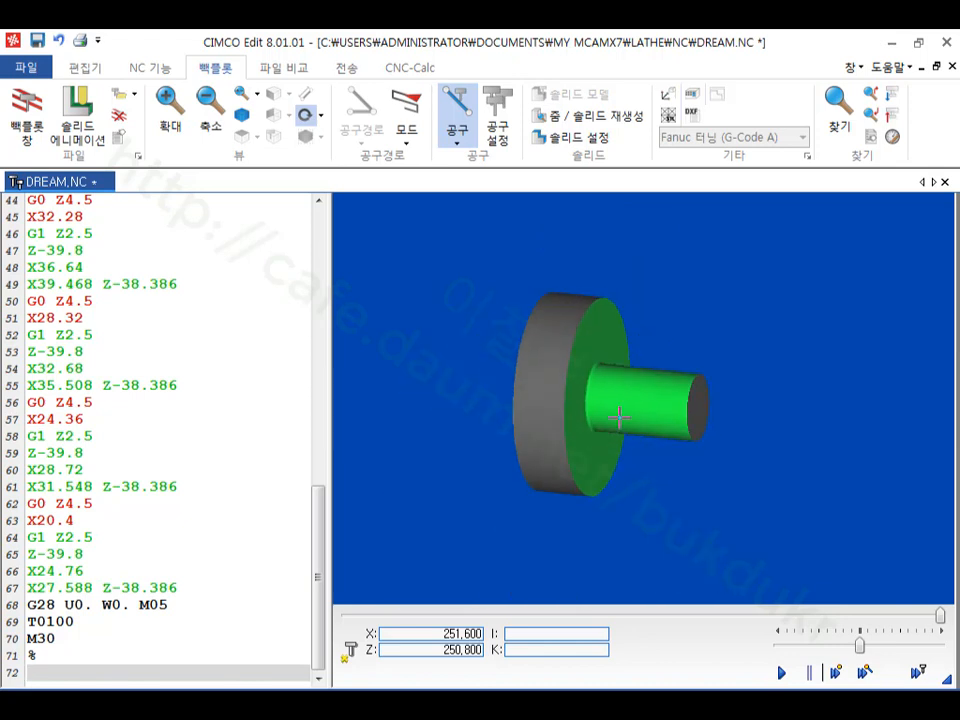
pyautogui.scroll(3, 657, 350)
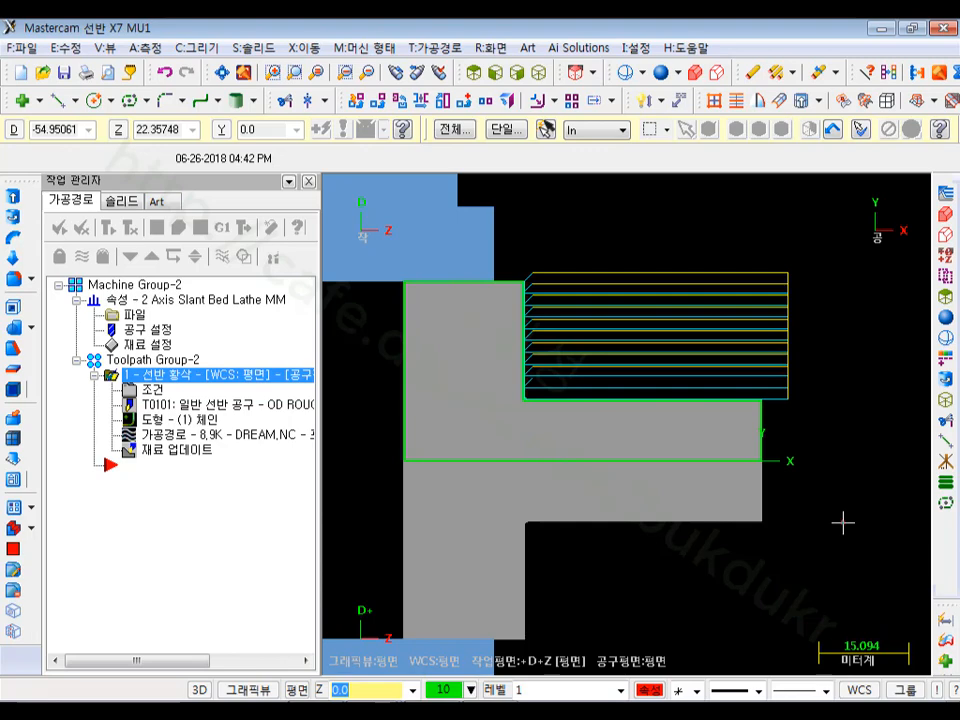
# Switch to Mastercam and start a lathe finish toolpath (정삭가공) on the same contour chain used for roughing.
pyautogui.click(445, 48)
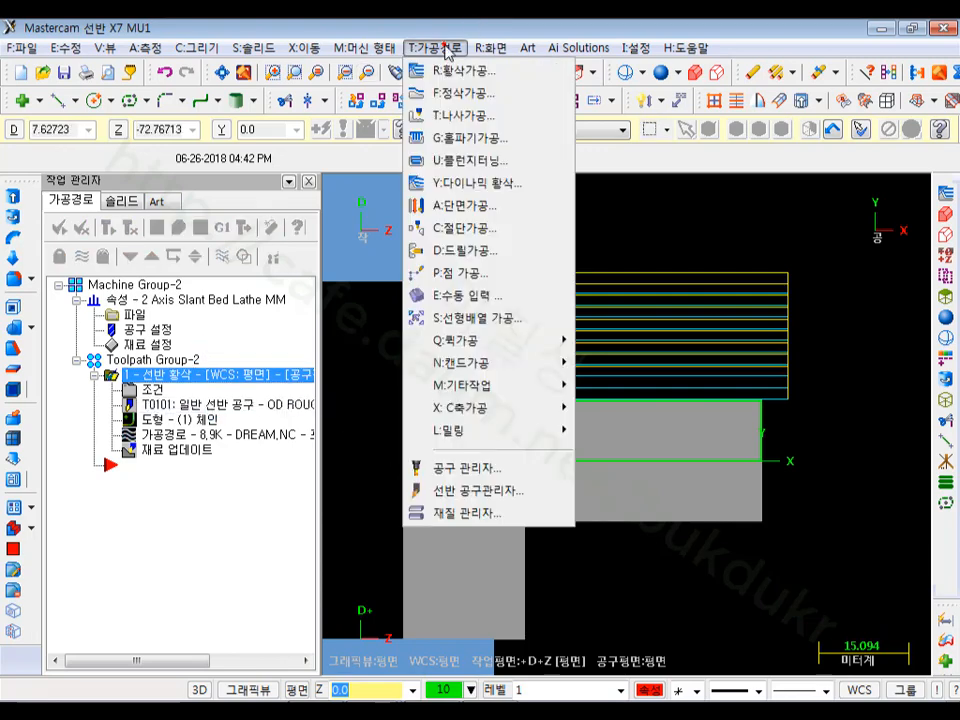
pyautogui.click(461, 94)
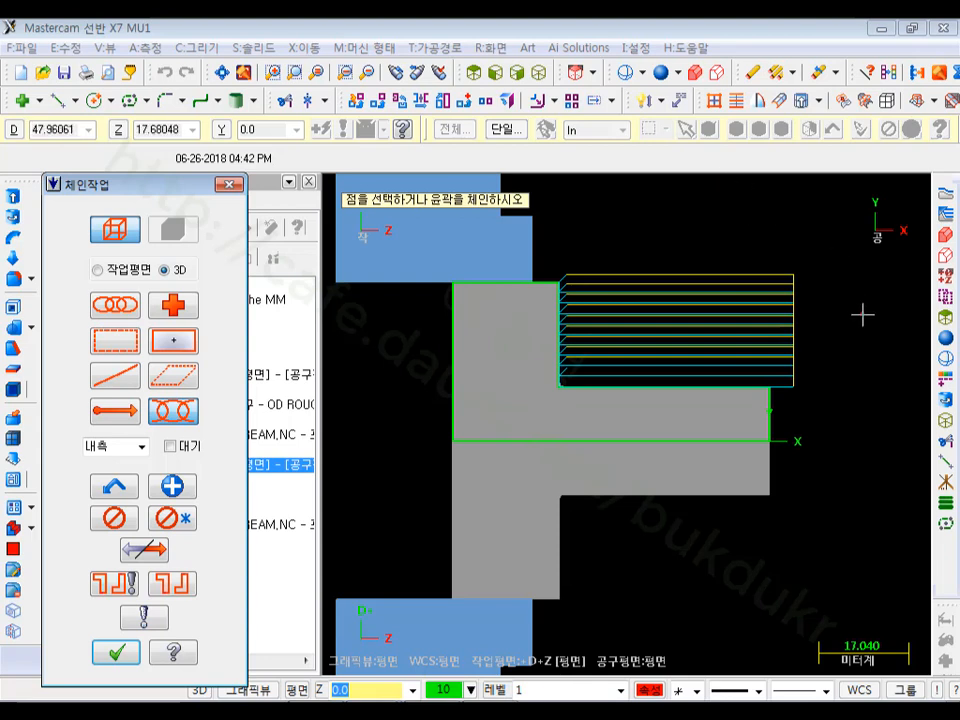
pyautogui.click(119, 489)
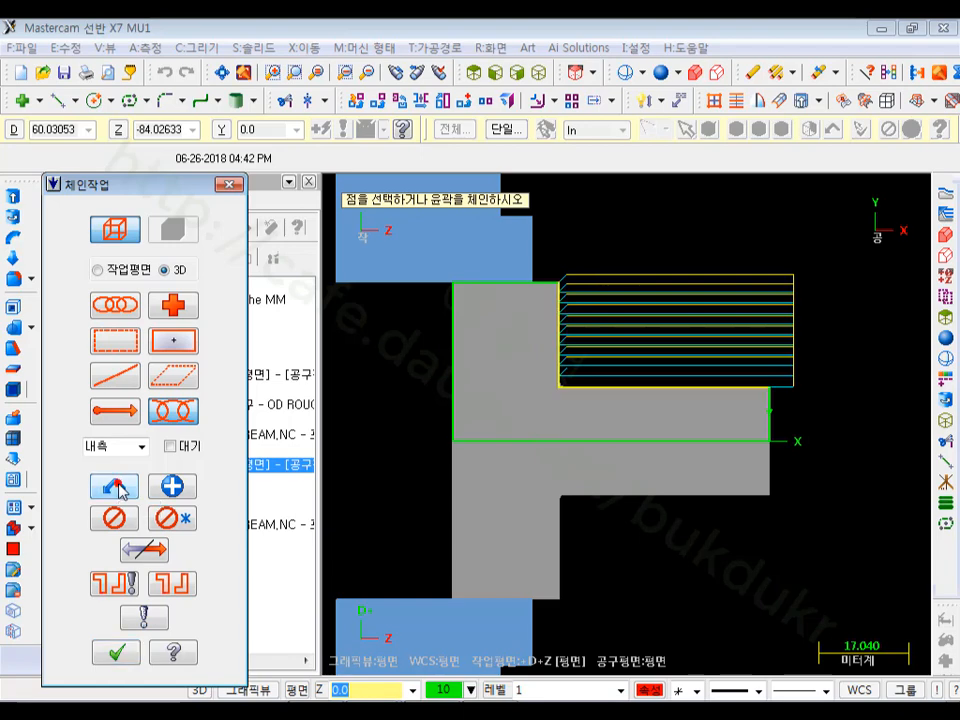
pyautogui.click(129, 661)
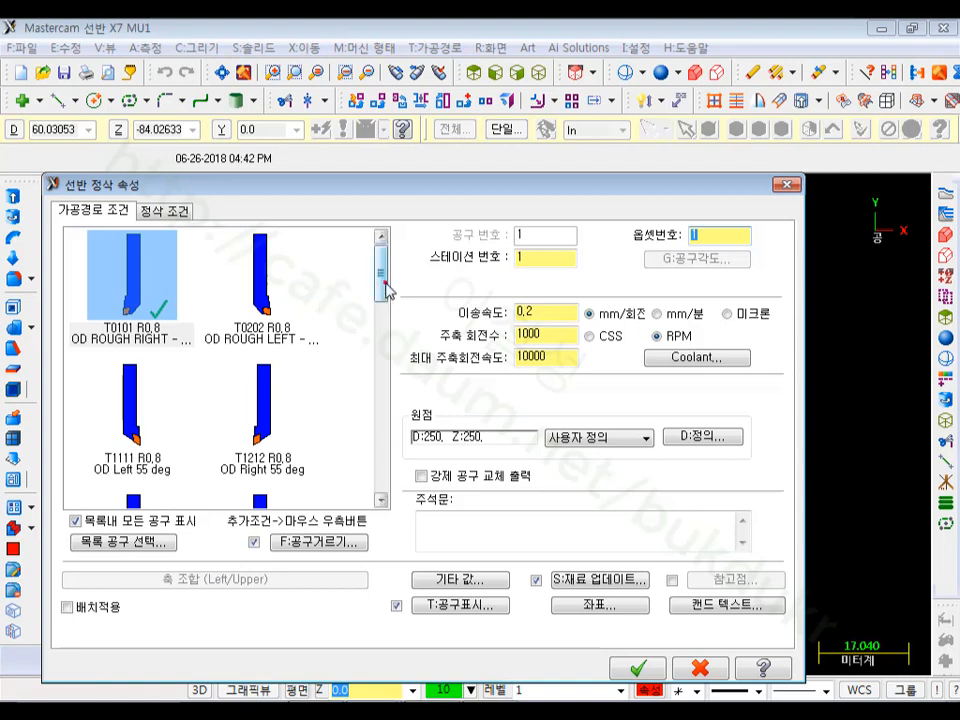
# Choose the T1212 R0.8 OD Right 55 deg tool for the finish toolpath and open its definition for editing.
pyautogui.click(262, 410)
pyautogui.moveTo(251, 404)
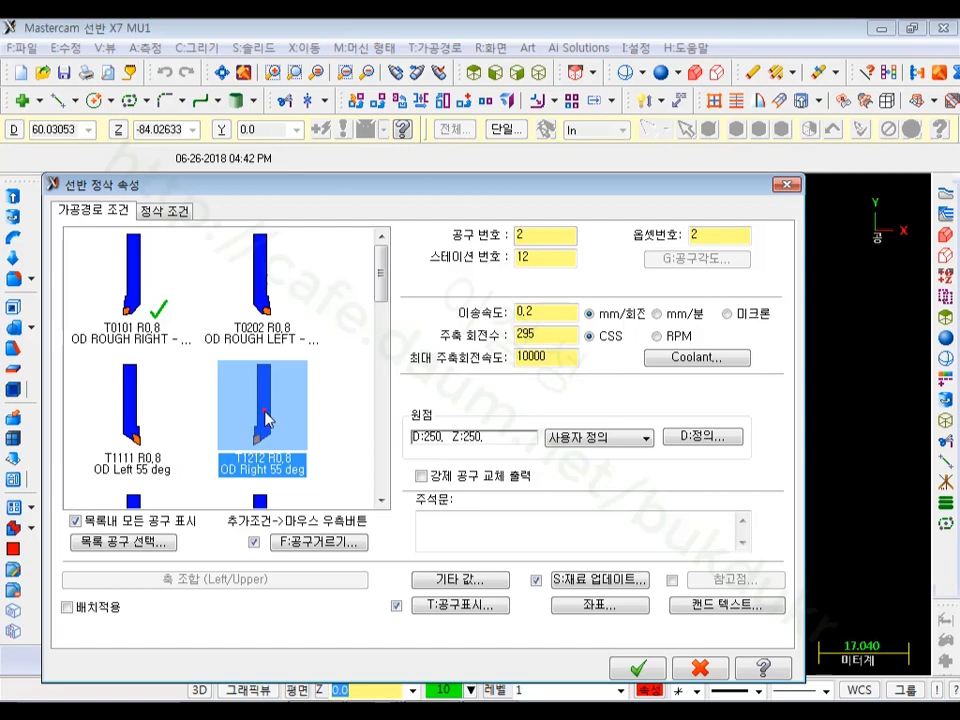
pyautogui.rightClick(265, 420)
pyautogui.click(349, 444)
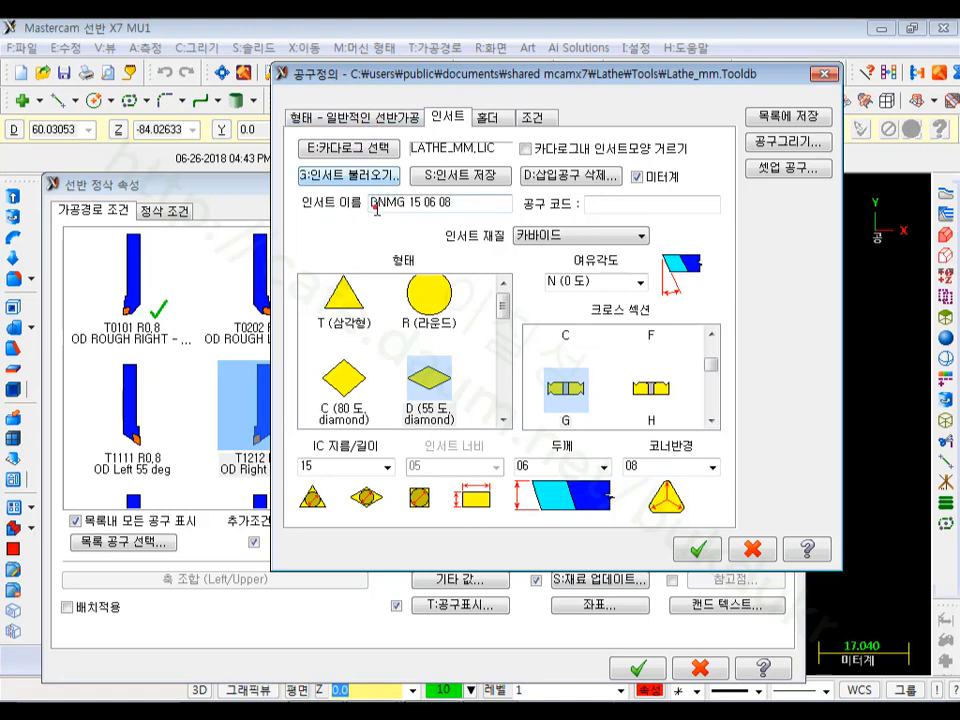
# Highlight the insert name DNMG 15 06 08 and its final 08 code to examine them.
pyautogui.moveTo(451, 207); pyautogui.dragTo(354, 218)
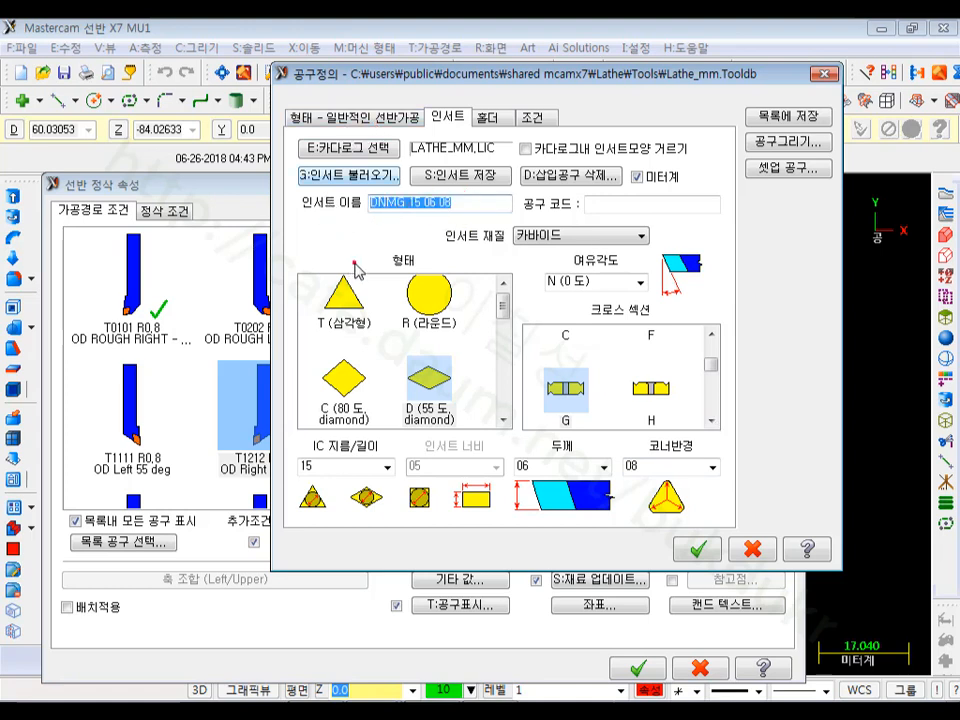
pyautogui.click(453, 205)
pyautogui.doubleClick(447, 205)
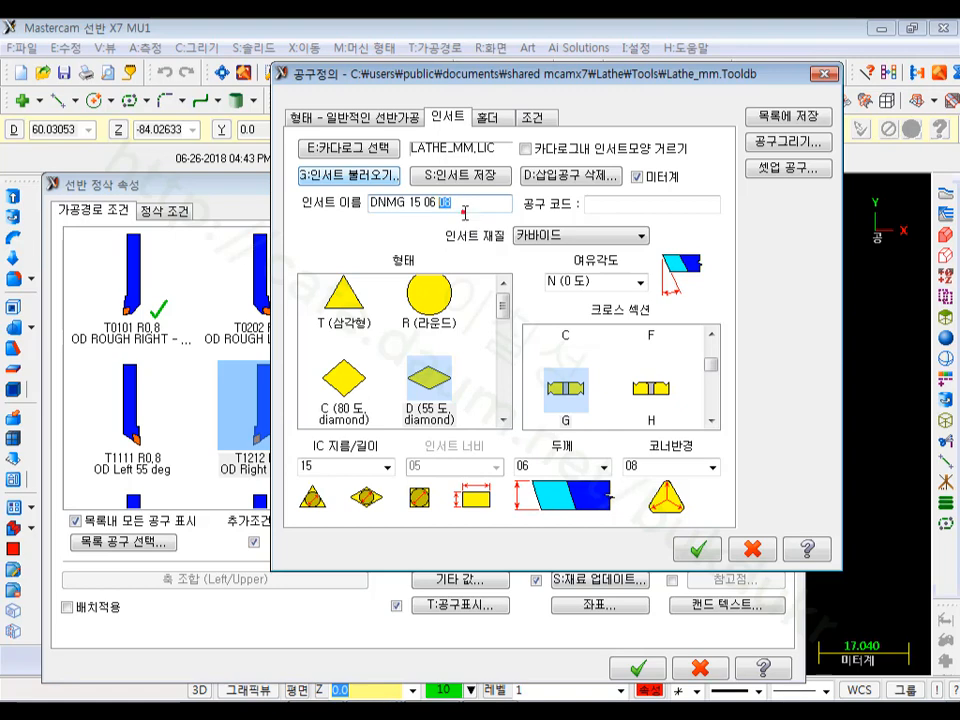
# Replace the finish tool's insert with DNMG 15 06 04 from the LATHE_MM.LIC insert catalog, comparing its length, thickness and corner radius codes.
pyautogui.click(345, 178)
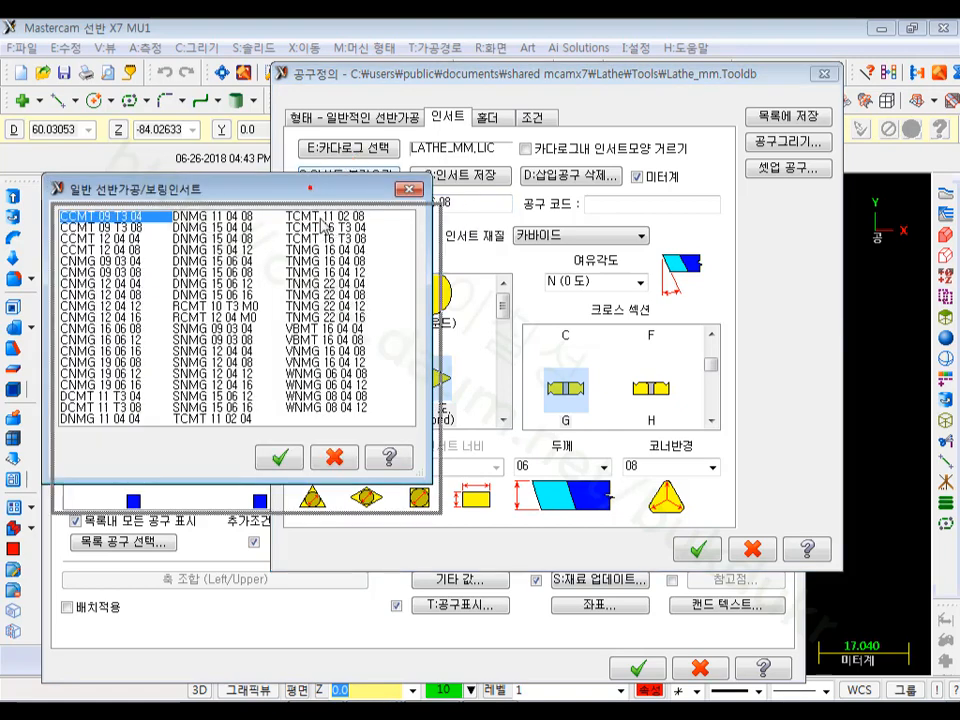
pyautogui.moveTo(317, 192); pyautogui.dragTo(335, 240)
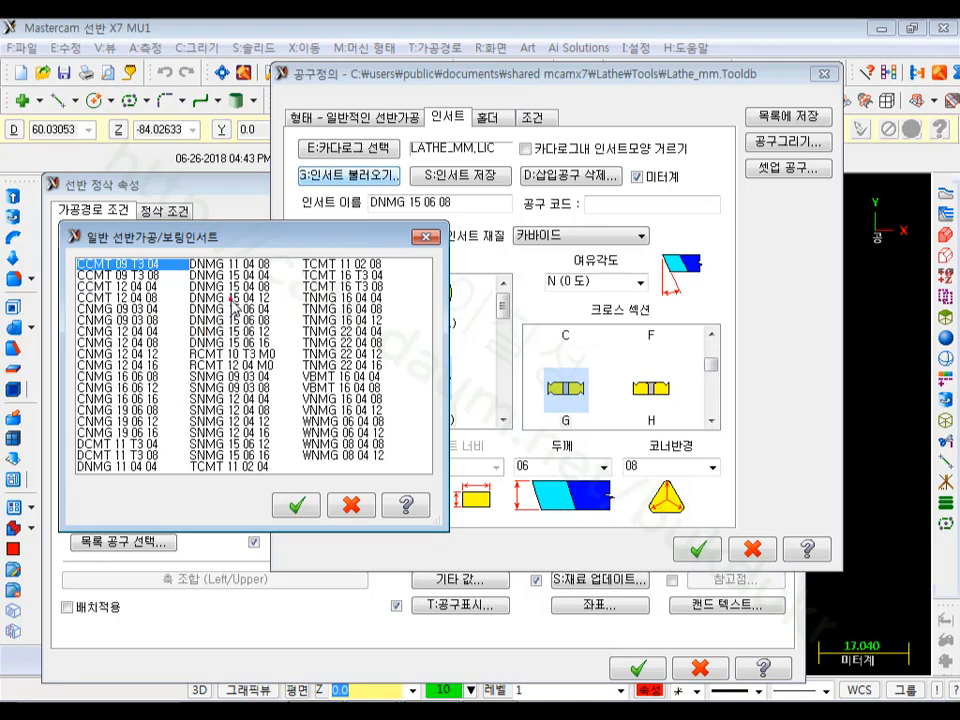
pyautogui.click(236, 310)
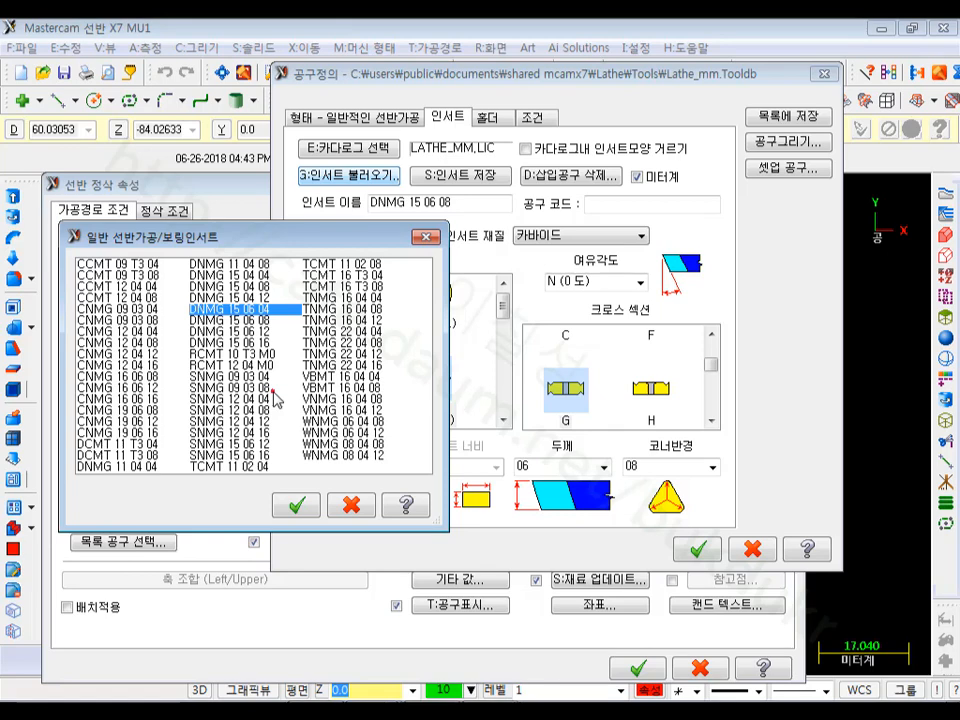
pyautogui.click(258, 288)
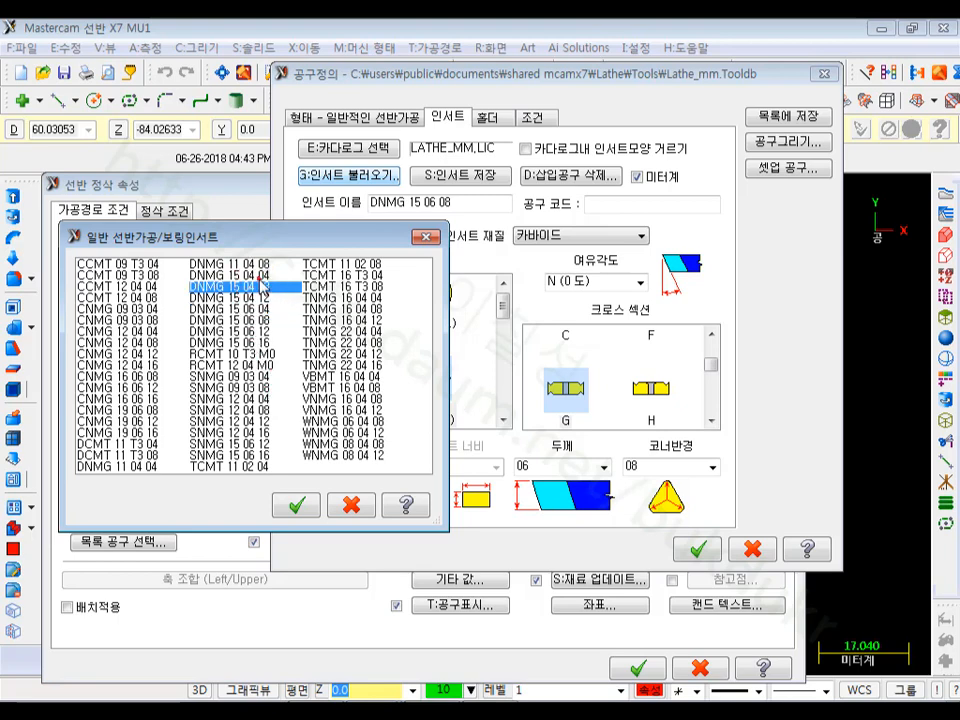
pyautogui.click(240, 275)
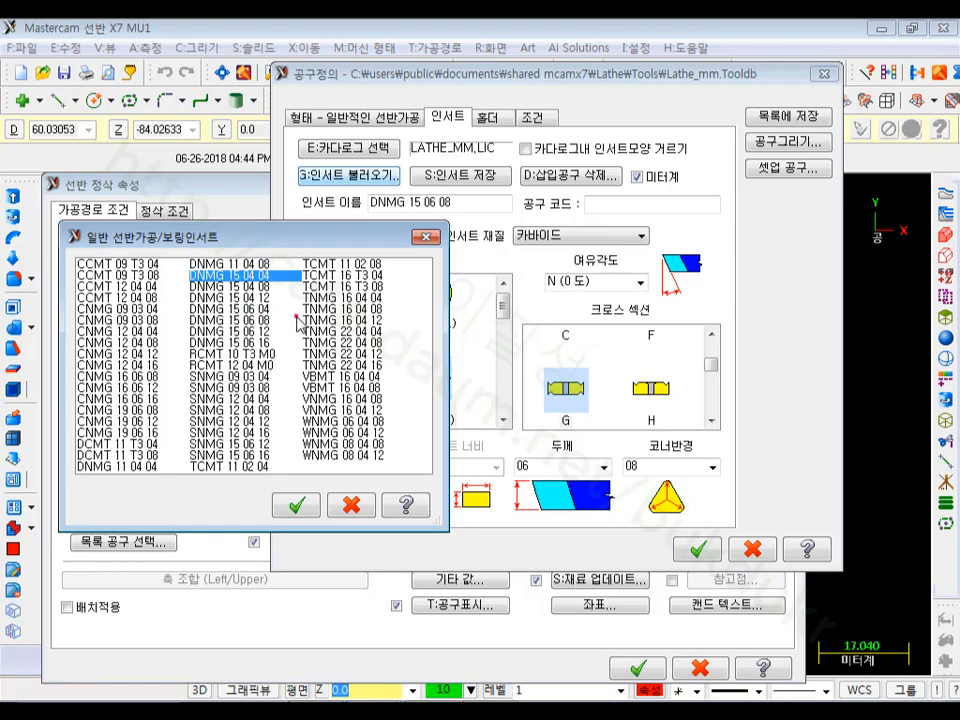
pyautogui.click(249, 310)
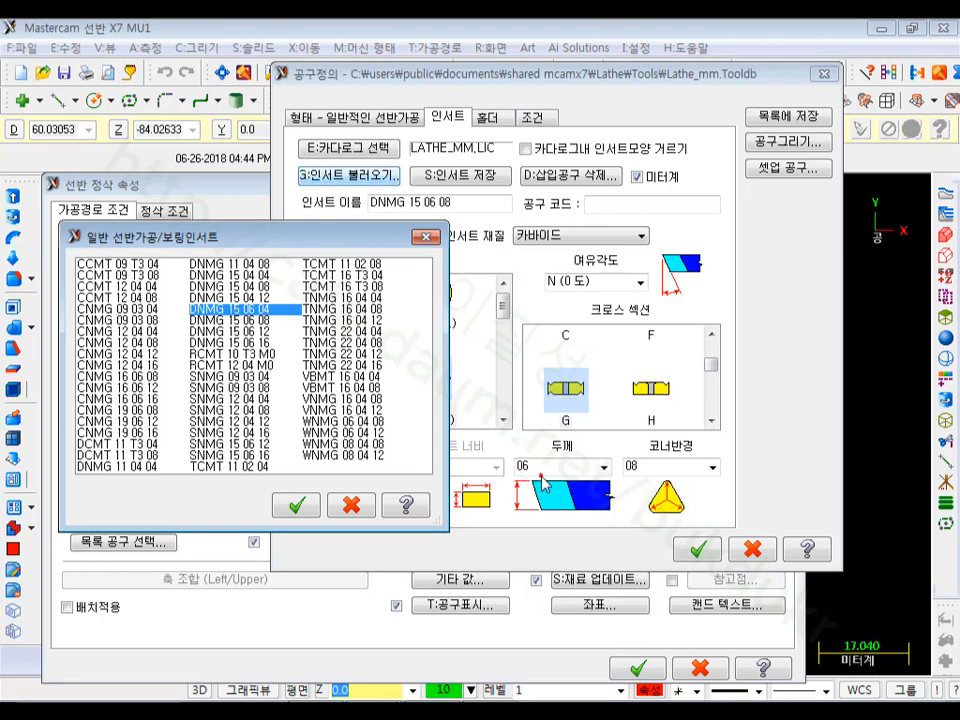
pyautogui.moveTo(250, 237); pyautogui.dragTo(210, 77)
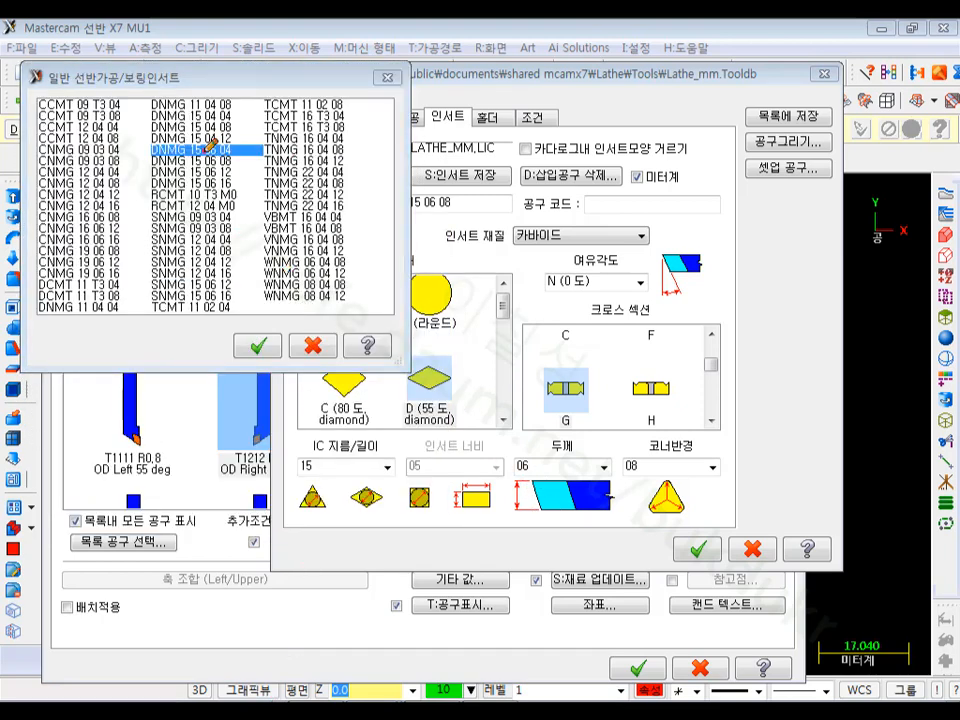
pyautogui.moveTo(605, 512)
pyautogui.mouseDown()
pyautogui.moveTo(560, 535)
pyautogui.moveTo(505, 470)
pyautogui.moveTo(595, 440)
pyautogui.moveTo(604, 520)
pyautogui.moveTo(605, 490)
pyautogui.moveTo(705, 448)
pyautogui.moveTo(676, 548)
pyautogui.mouseUp()
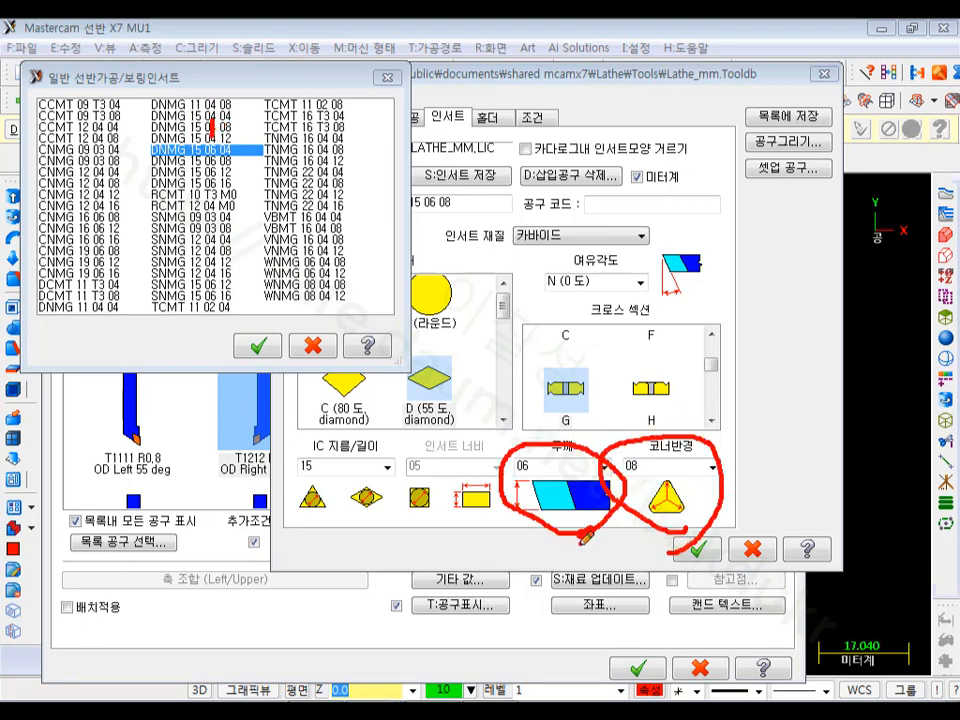
pyautogui.moveTo(340, 524)
pyautogui.mouseDown()
pyautogui.moveTo(284, 500)
pyautogui.moveTo(292, 440)
pyautogui.moveTo(395, 462)
pyautogui.moveTo(356, 522)
pyautogui.mouseUp()
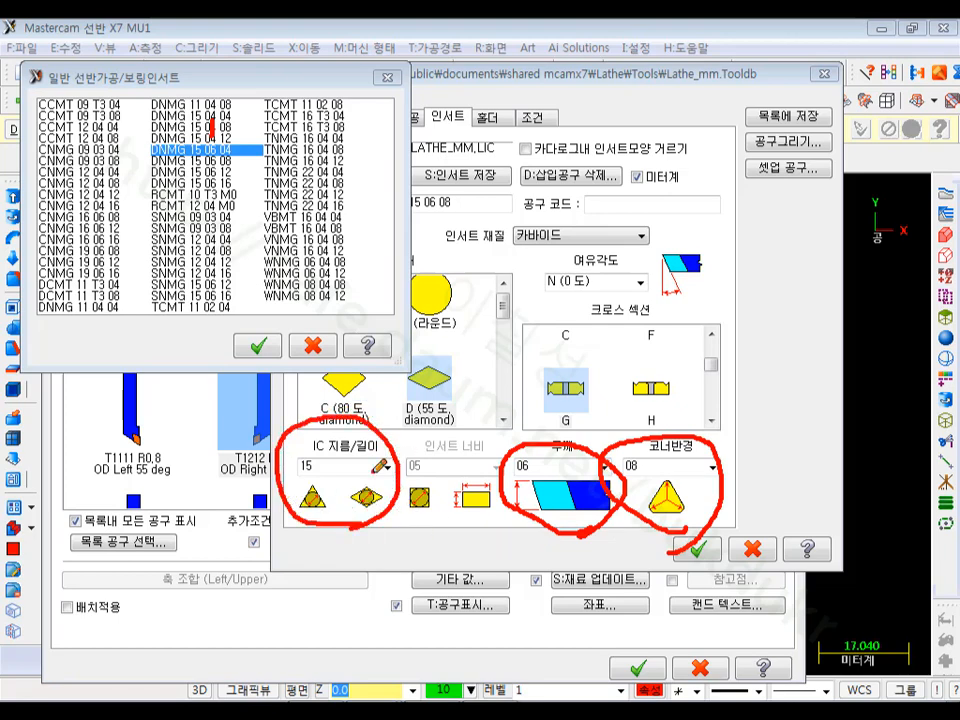
pyautogui.rightClick(658, 185)
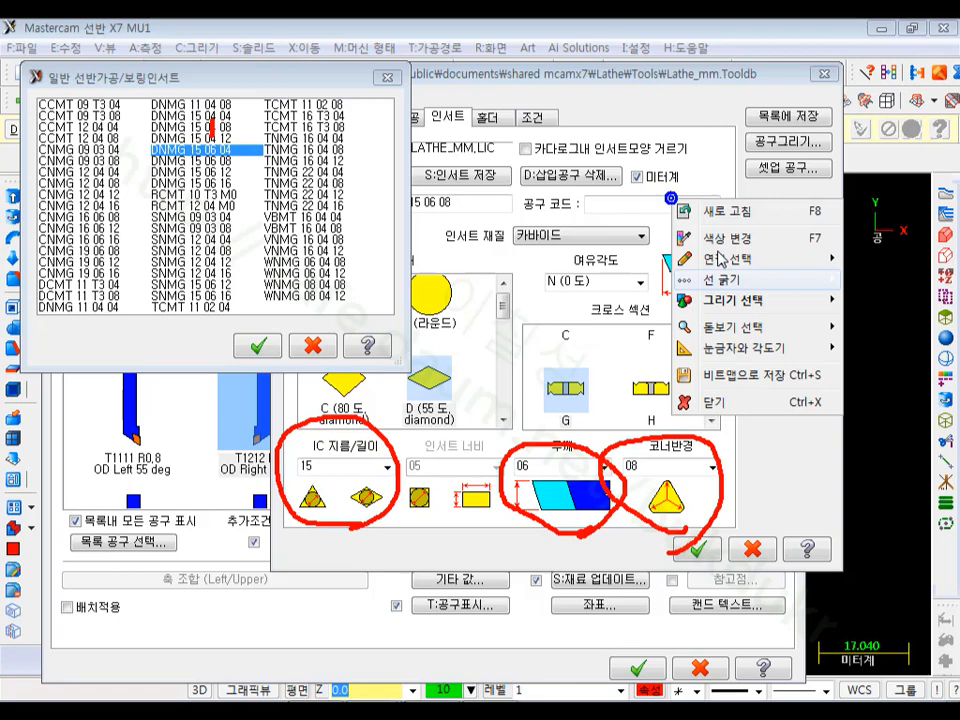
pyautogui.click(715, 403)
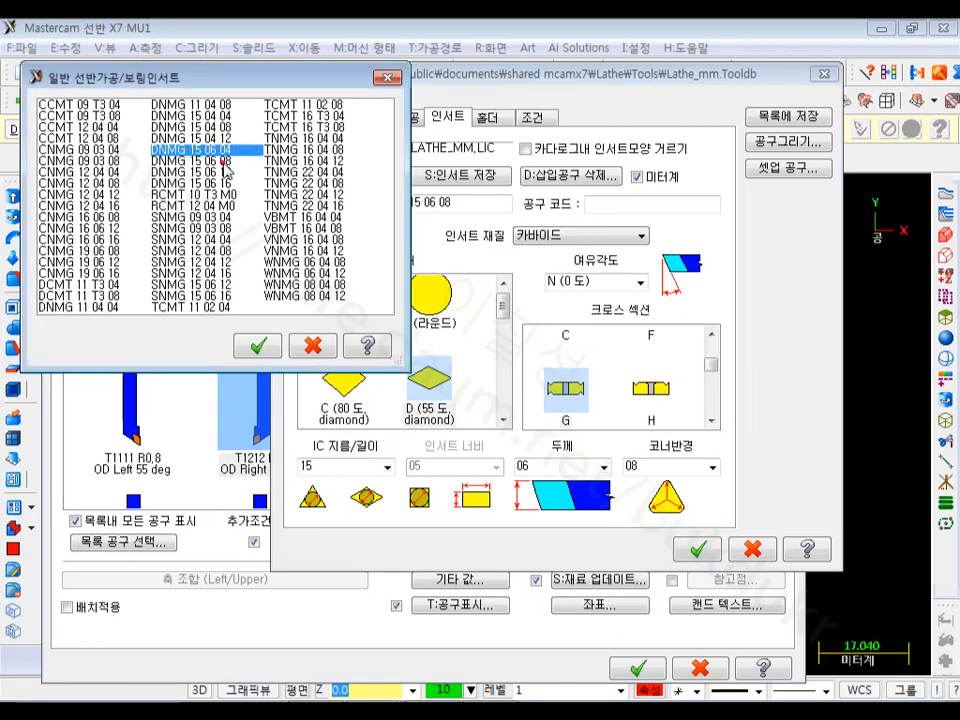
pyautogui.click(257, 345)
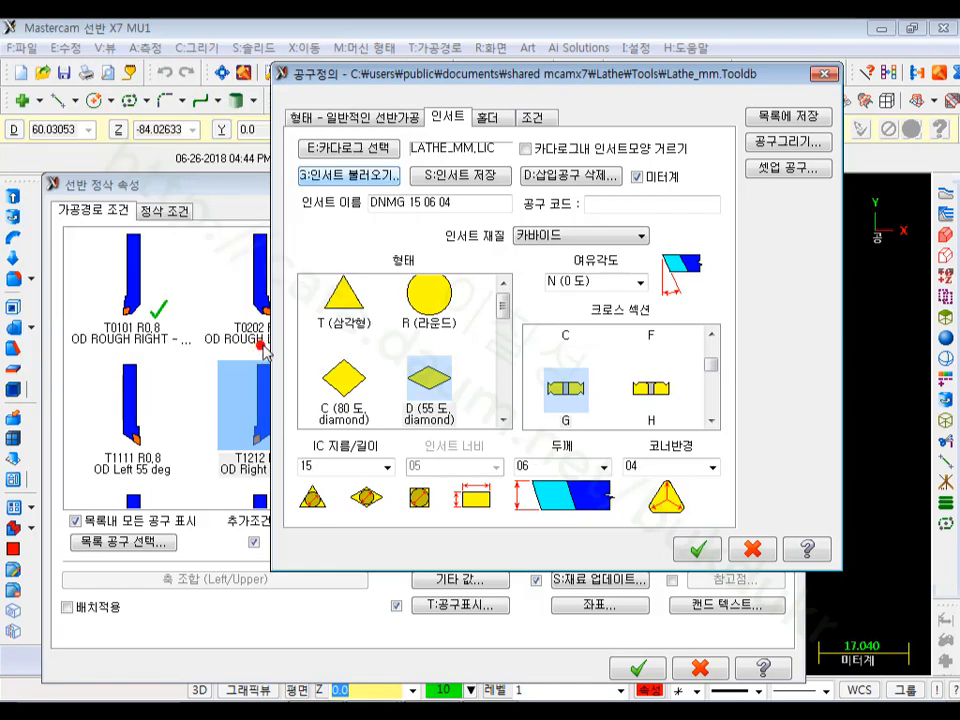
# Examine the loaded insert's name and corner radius, and view the tool's holder definition.
pyautogui.doubleClick(450, 204)
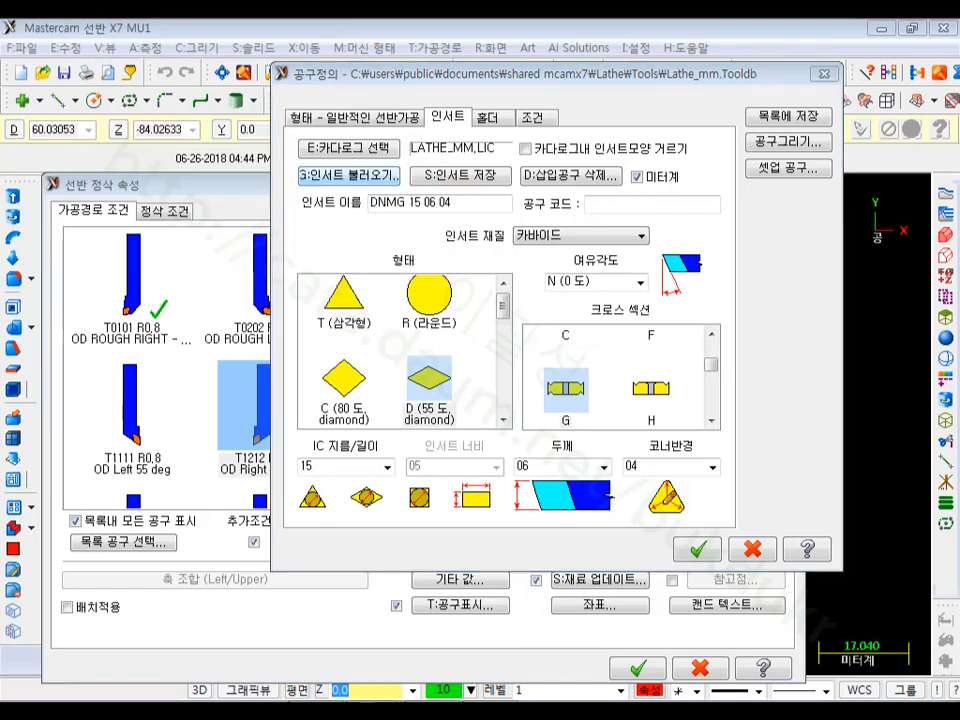
pyautogui.moveTo(680, 522)
pyautogui.mouseDown()
pyautogui.moveTo(632, 522)
pyautogui.moveTo(714, 455)
pyautogui.moveTo(690, 510)
pyautogui.mouseUp()
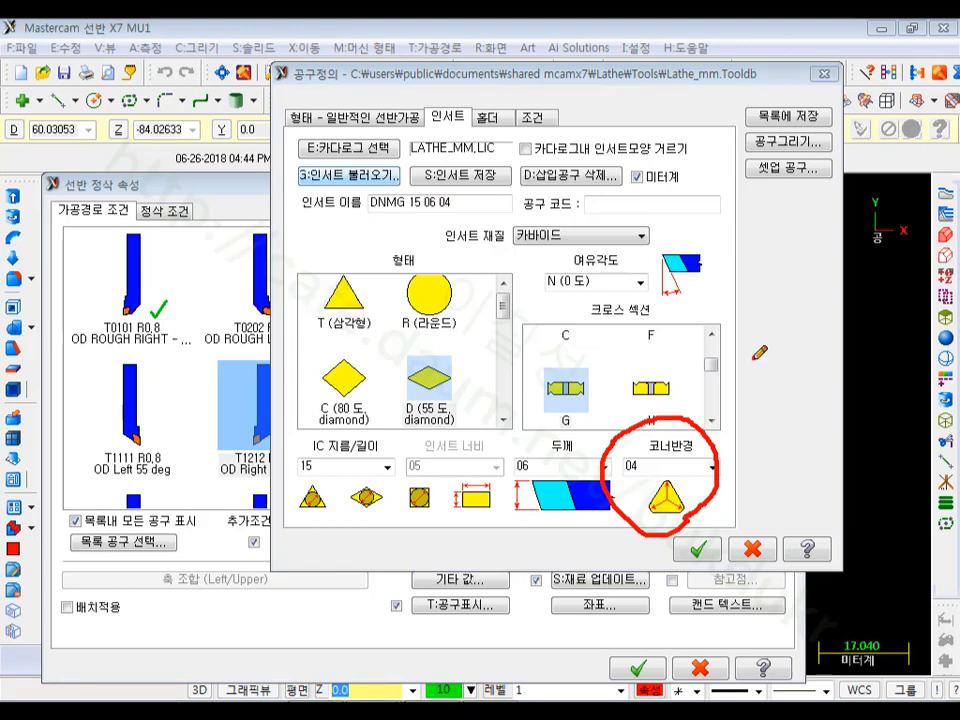
pyautogui.moveTo(305, 210); pyautogui.dragTo(457, 211)
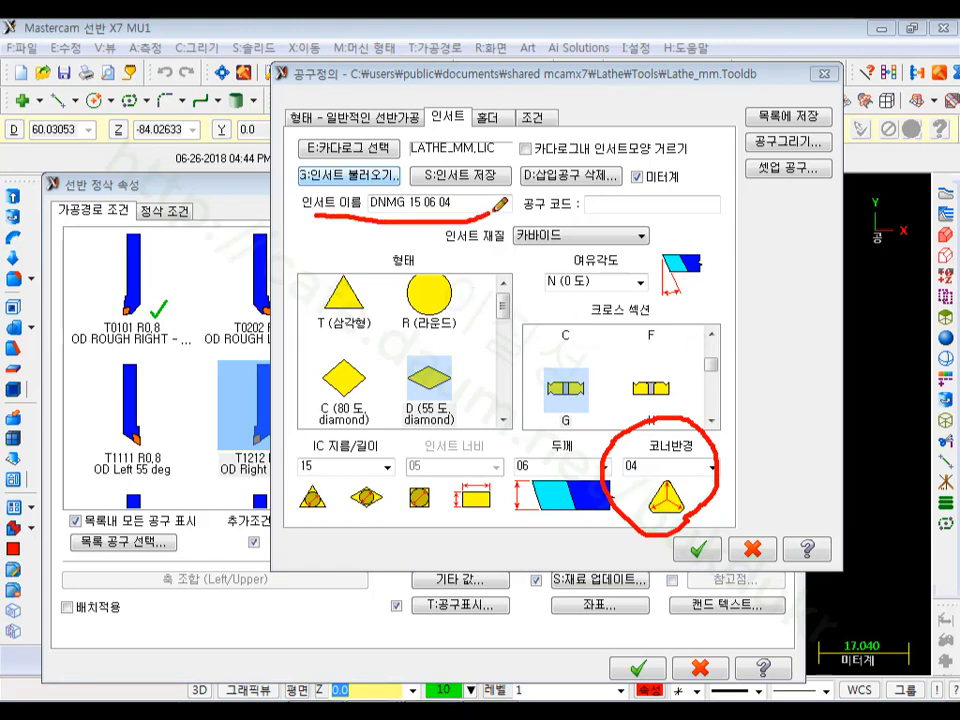
pyautogui.rightClick(776, 318)
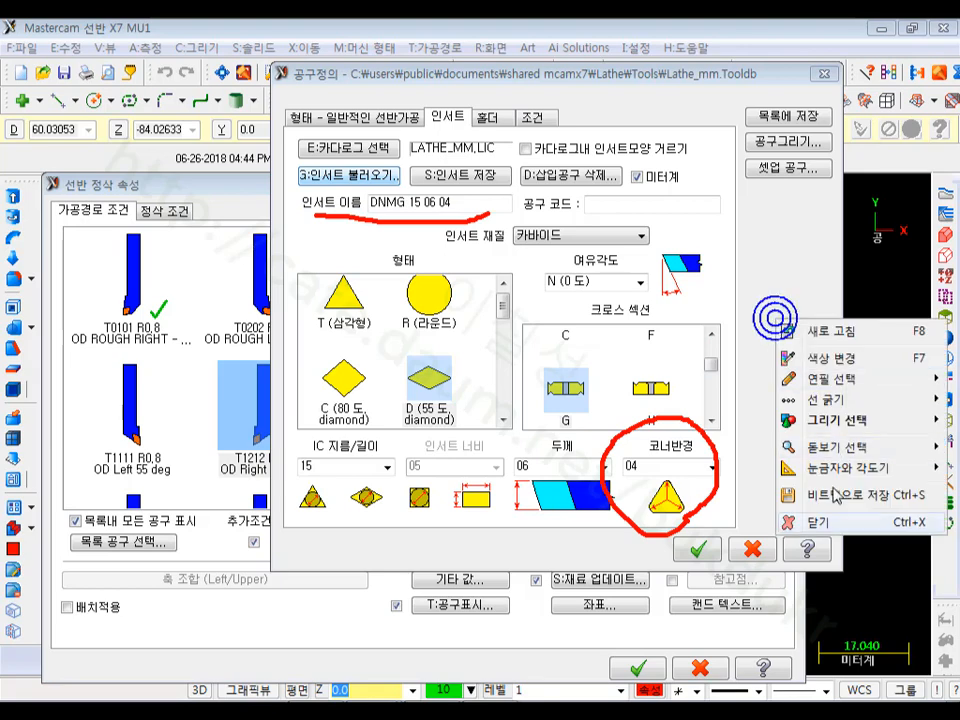
pyautogui.click(830, 521)
pyautogui.click(497, 117)
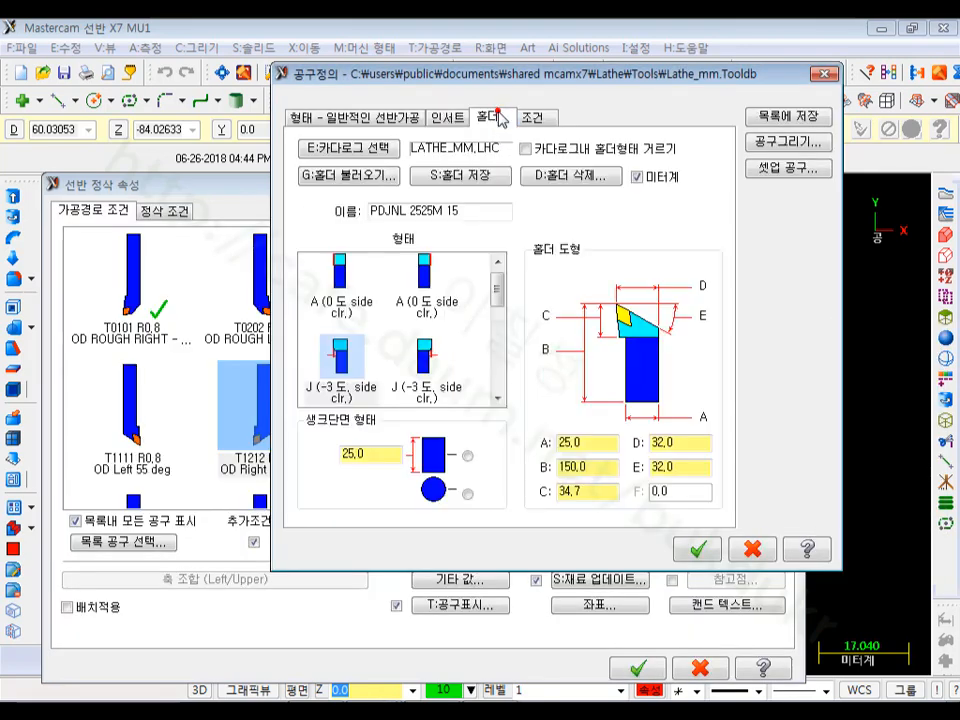
# Set the finish tool's tool number, offset number and station number all to 3 in its definition.
pyautogui.click(538, 118)
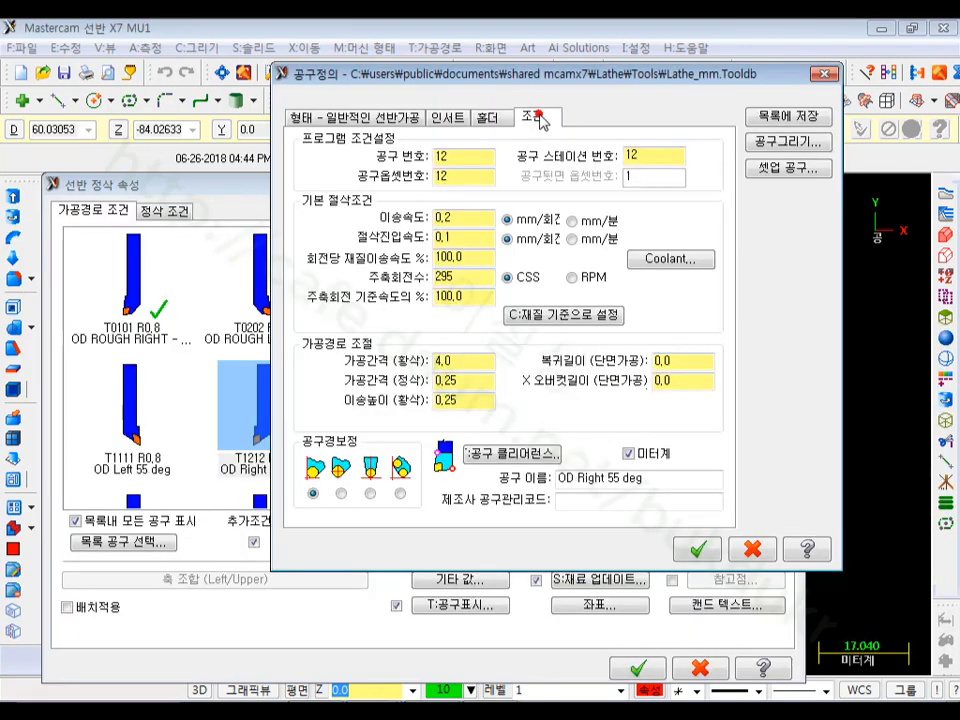
pyautogui.doubleClick(478, 155)
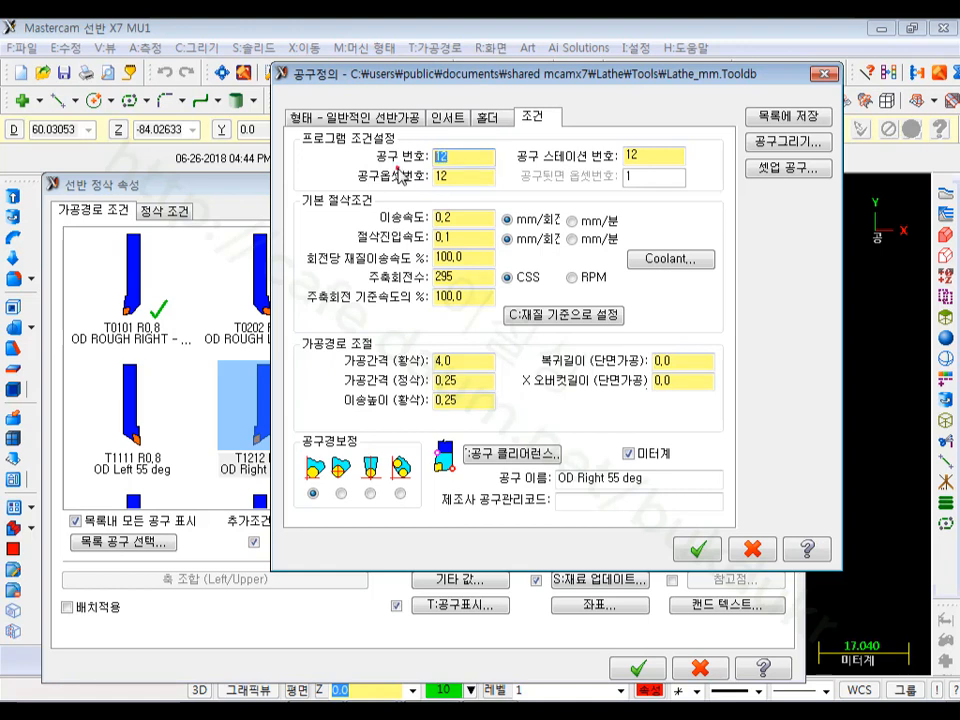
pyautogui.write('3')
pyautogui.click(465, 178)
pyautogui.click(660, 153)
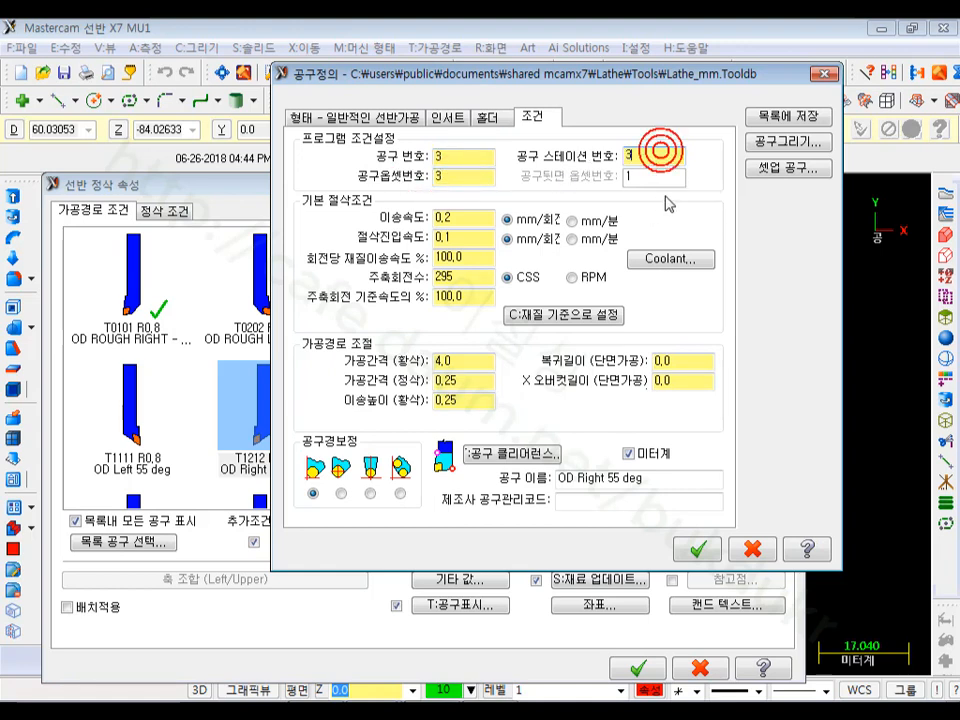
pyautogui.click(713, 167)
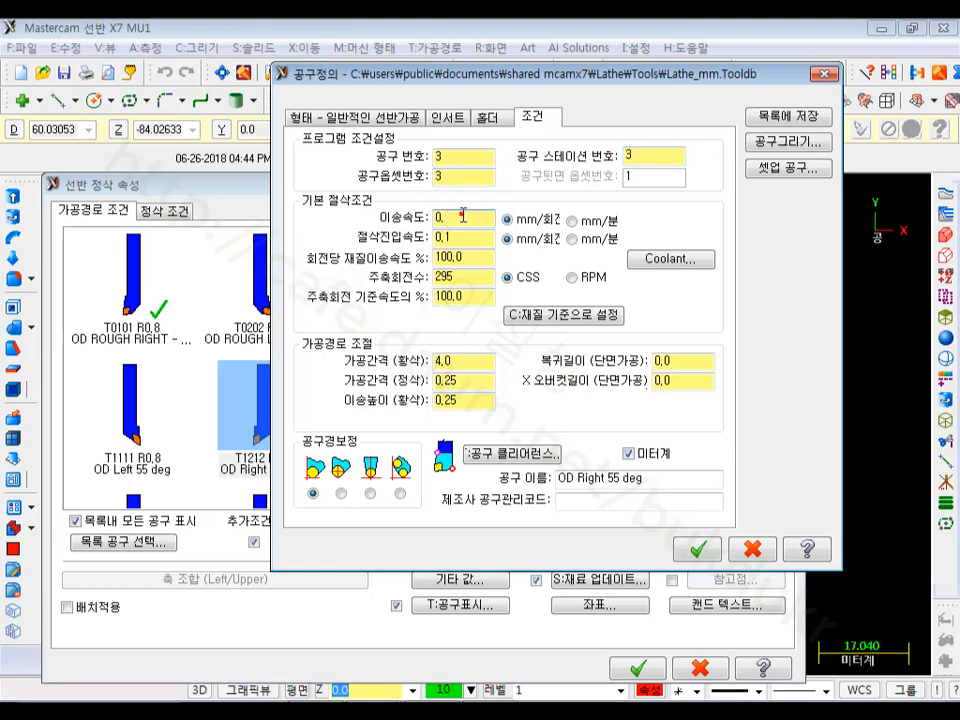
# Set the tool's feed rate to 0.1 mm/rev and spindle speed to 200 CSS, and accept the tool definition.
pyautogui.write('1')
pyautogui.click(477, 240)
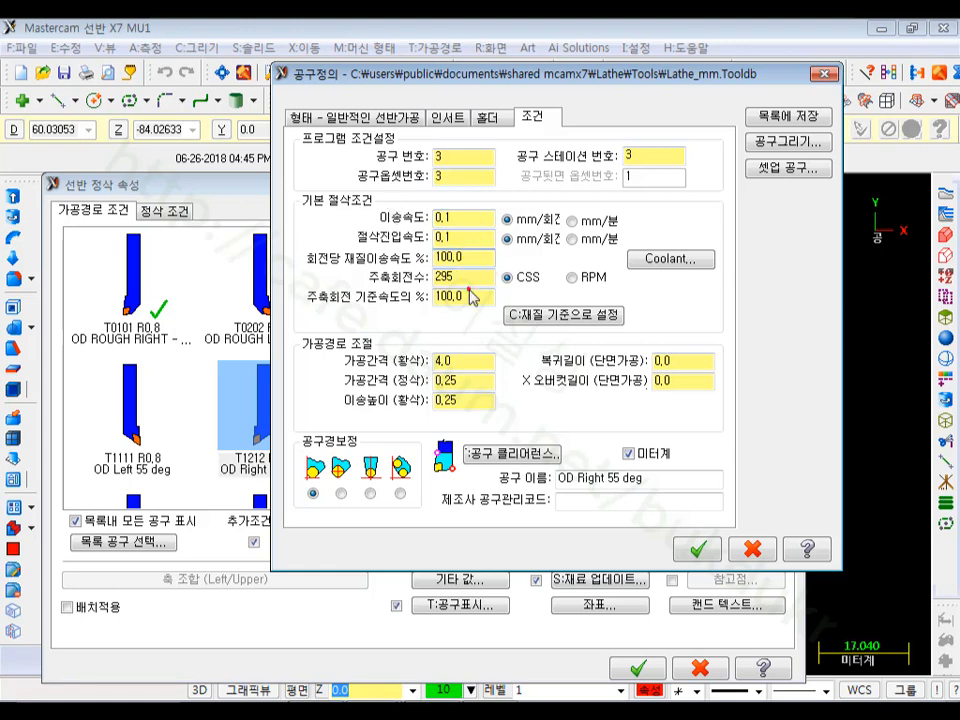
pyautogui.click(469, 279)
pyautogui.click(572, 278)
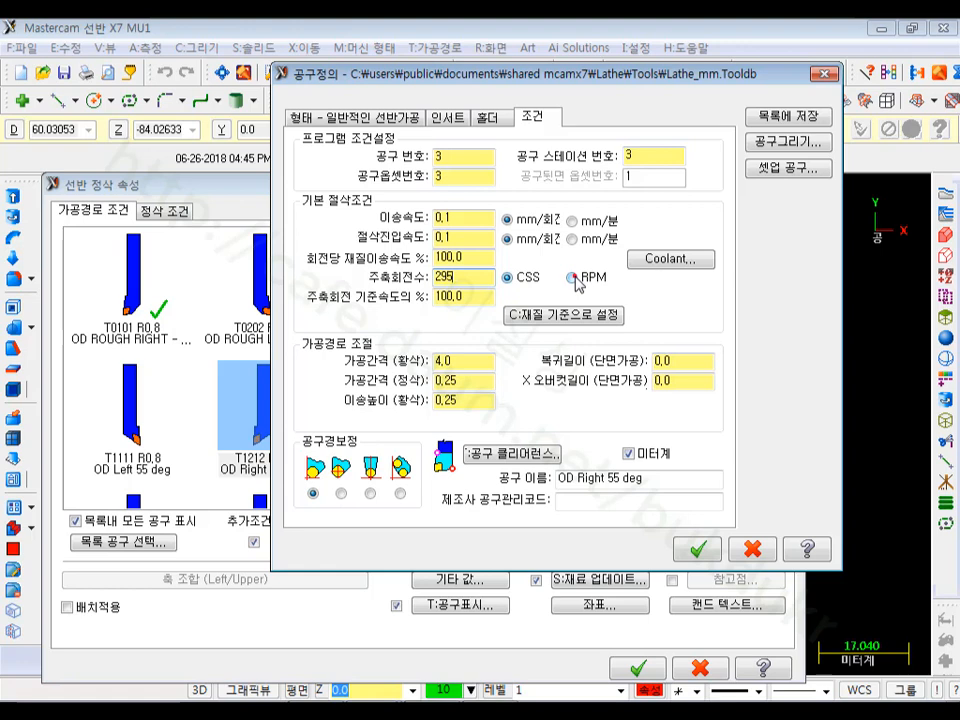
pyautogui.click(522, 285)
pyautogui.click(520, 282)
pyautogui.moveTo(464, 277); pyautogui.dragTo(380, 285)
pyautogui.write('200')
pyautogui.click(696, 553)
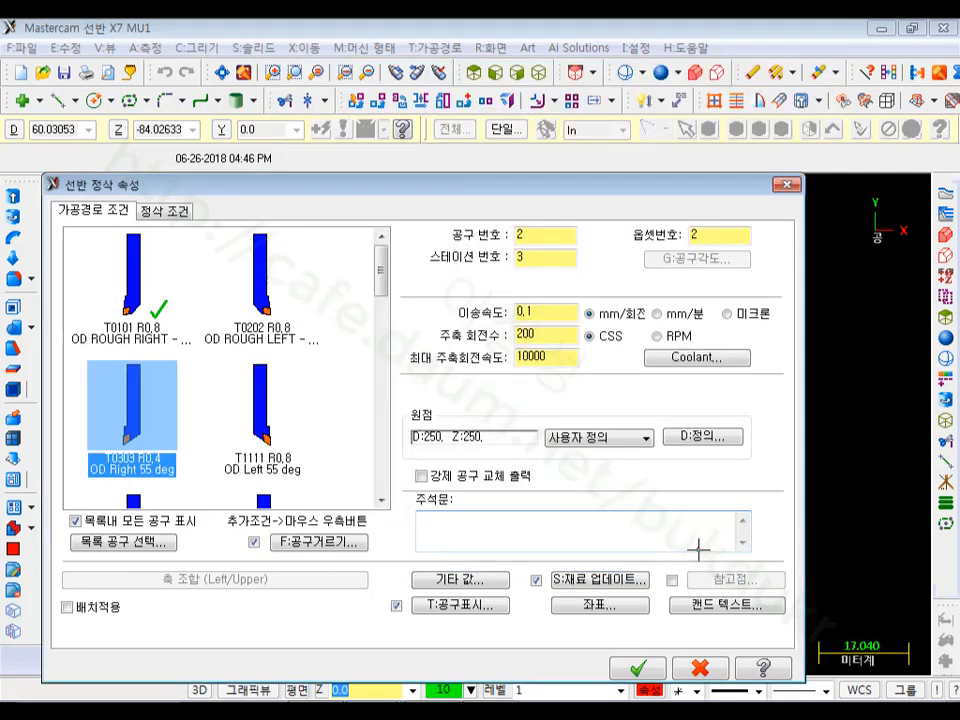
# Limit the finish toolpath's maximum spindle speed to 2000.
pyautogui.click(561, 333)
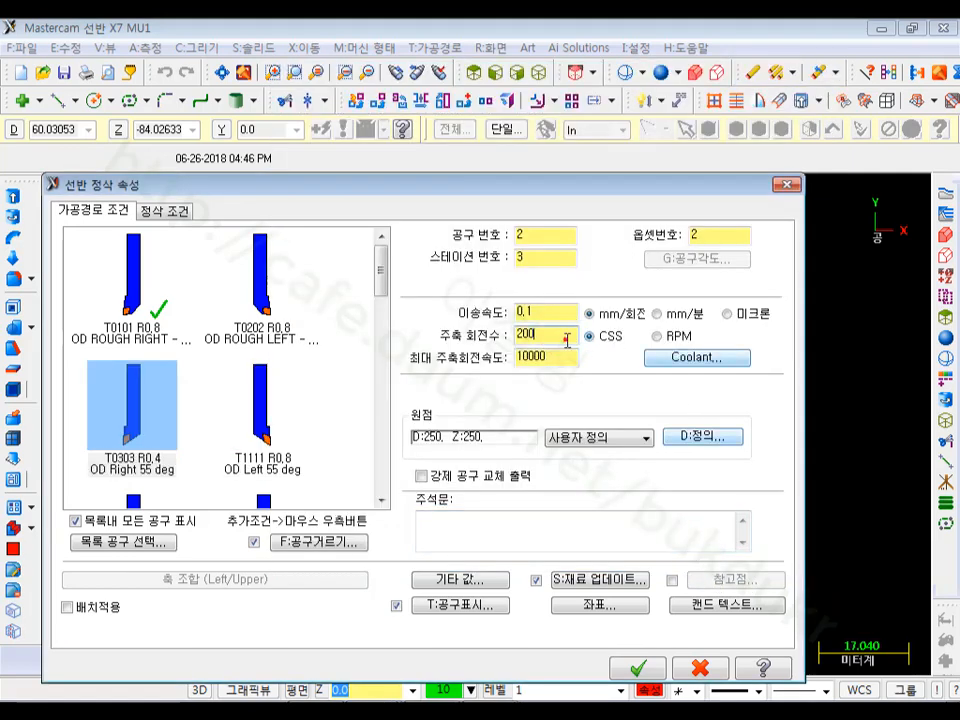
pyautogui.doubleClick(561, 333)
pyautogui.doubleClick(551, 357)
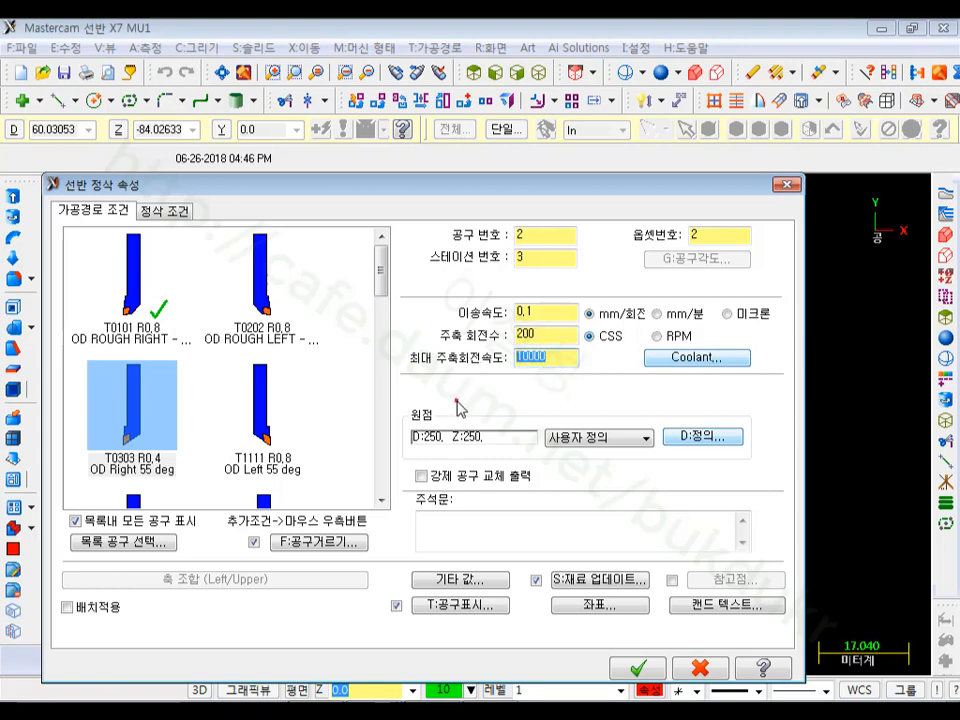
pyautogui.write('20')
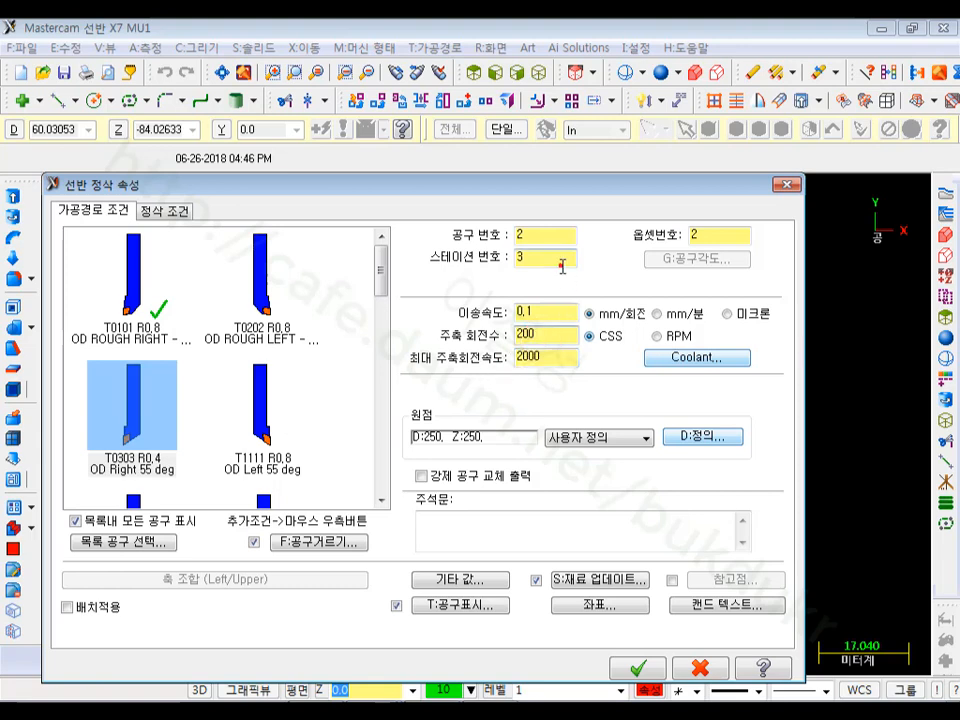
# Set both the tool number and the offset number of the finish toolpath to 3.
pyautogui.doubleClick(527, 235)
pyautogui.write('3')
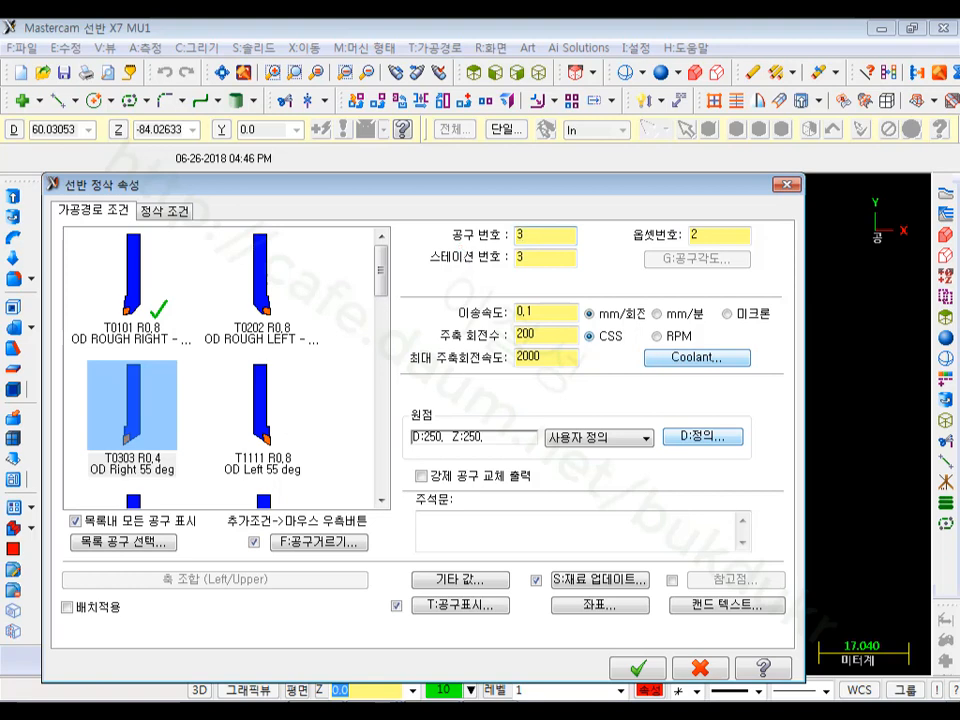
pyautogui.doubleClick(712, 235)
pyautogui.write('3')
# Check the finish toolpath's tool, offset and station numbers, feed rate, spindle speed and maximum spindle speed.
pyautogui.click(559, 257)
pyautogui.click(556, 235)
pyautogui.click(728, 233)
pyautogui.click(550, 233)
pyautogui.click(709, 229)
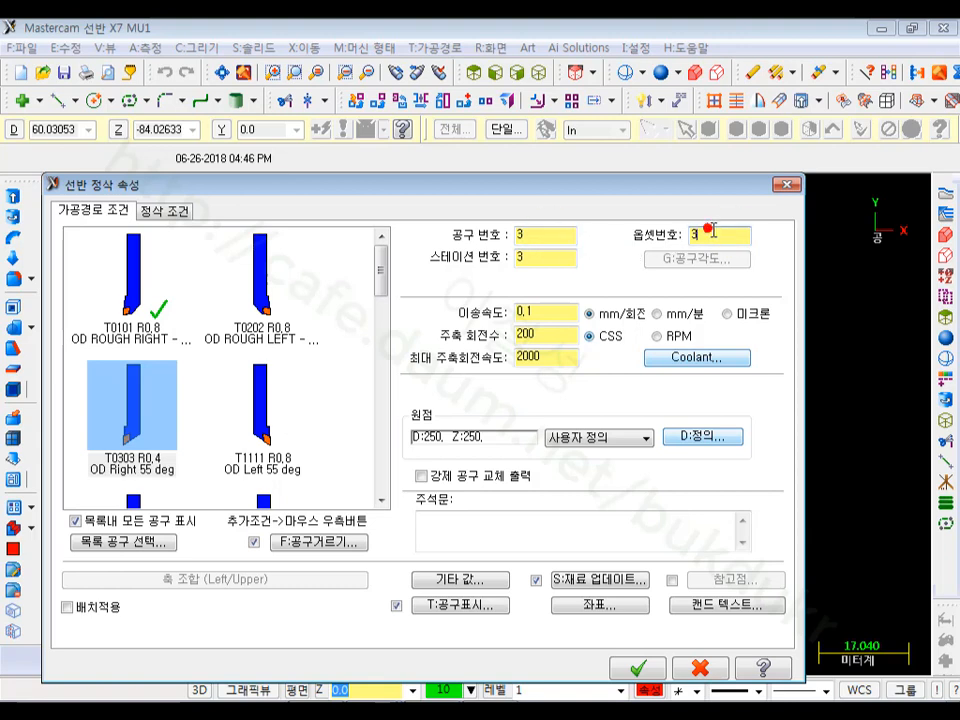
pyautogui.click(540, 259)
pyautogui.click(710, 236)
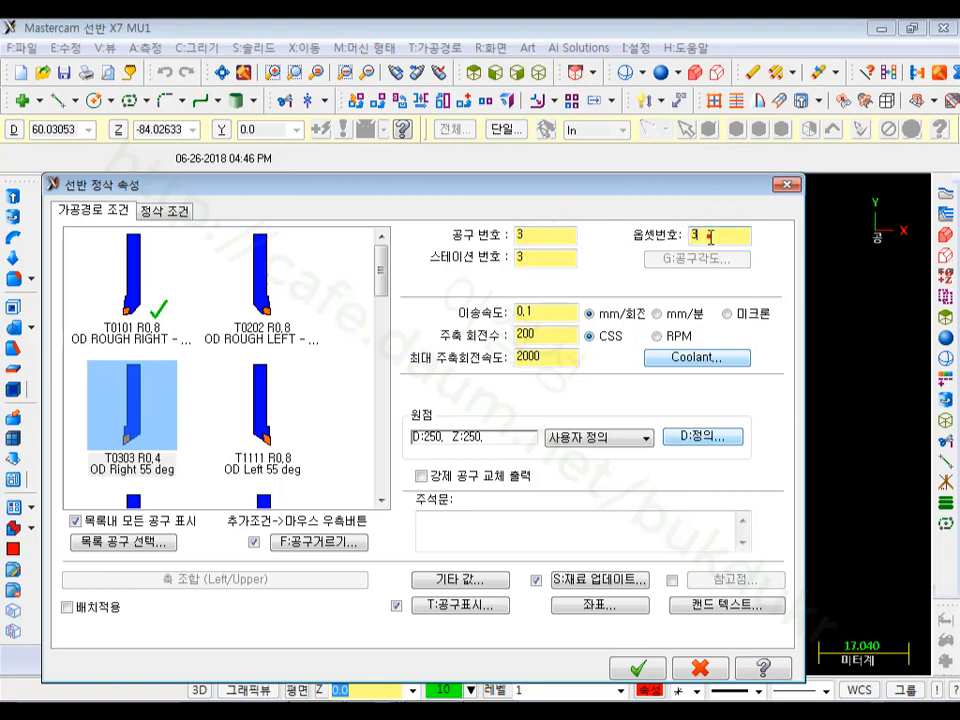
pyautogui.click(553, 313)
pyautogui.click(555, 334)
pyautogui.click(557, 356)
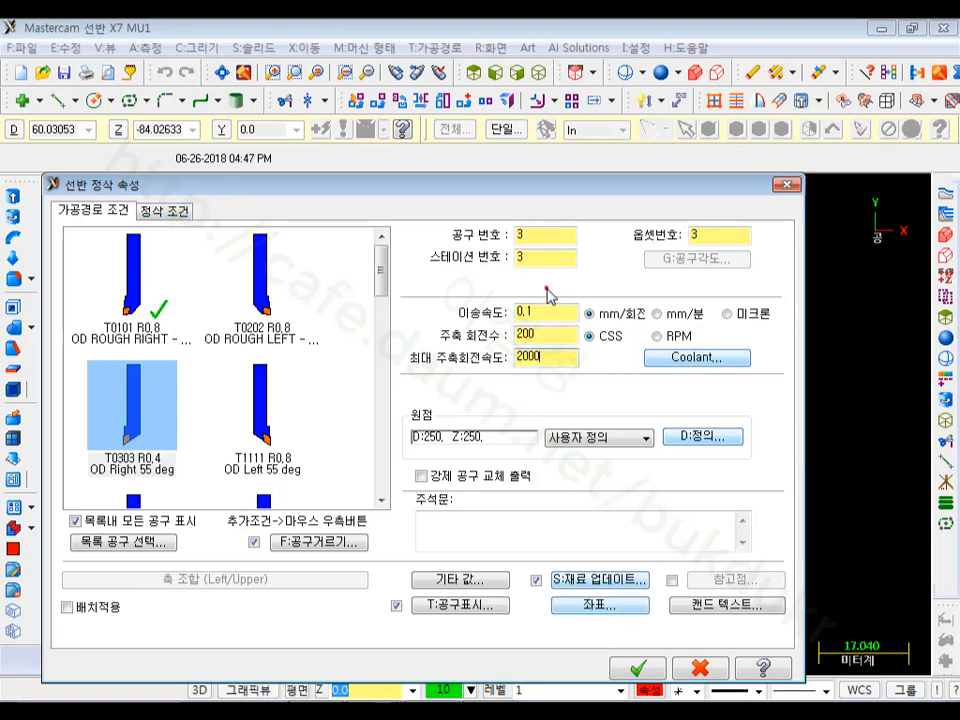
# Review the finish parameters (정삭 조건) and generate the finish toolpath with the existing pass and stock allowance settings.
pyautogui.click(155, 212)
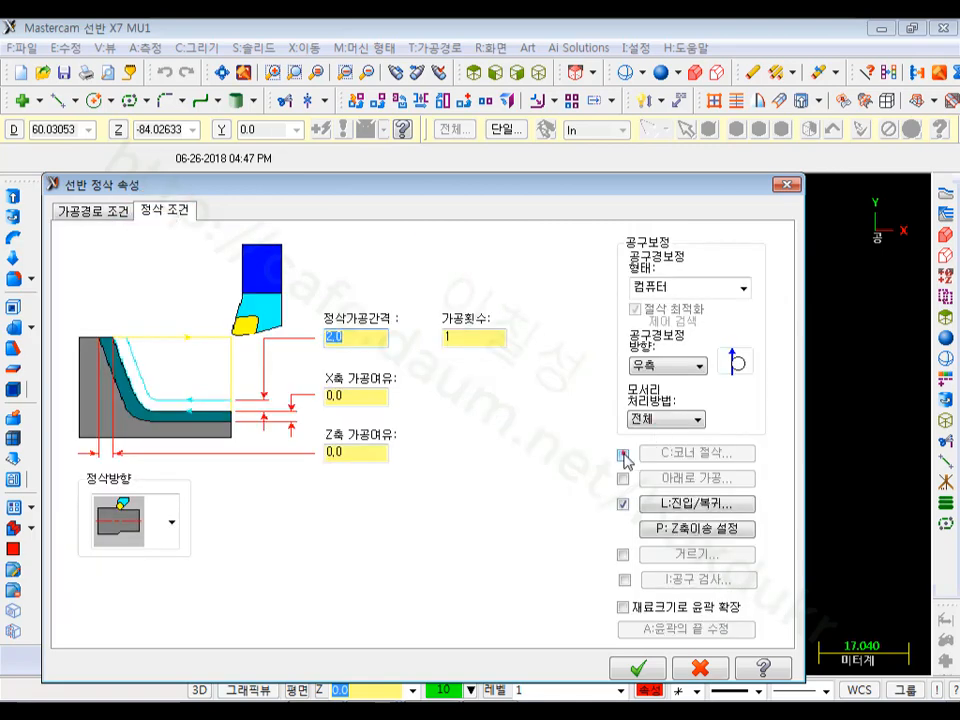
pyautogui.click(464, 348)
pyautogui.click(638, 668)
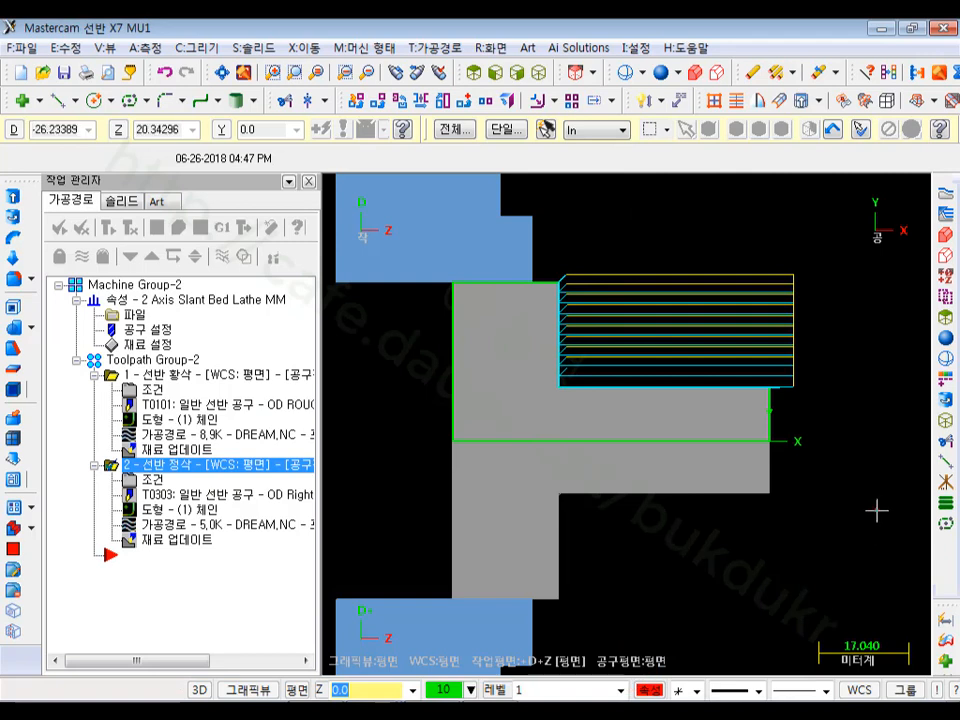
# Run the Verify simulation of both toolpaths in Toolpath Group-2 from an isometric view.
pyautogui.click(152, 359)
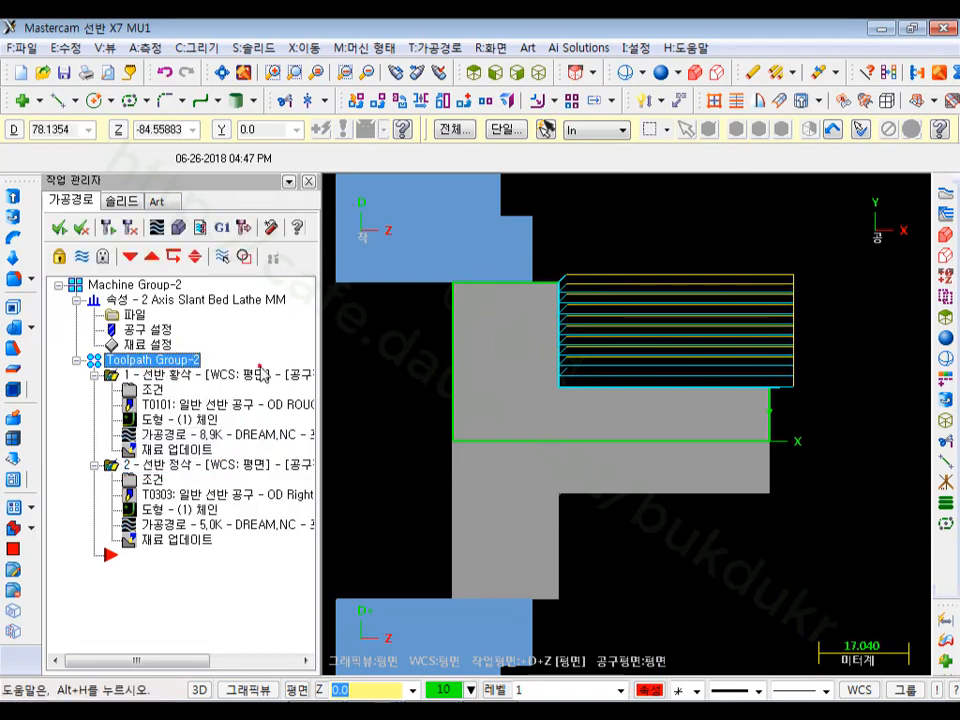
pyautogui.click(180, 227)
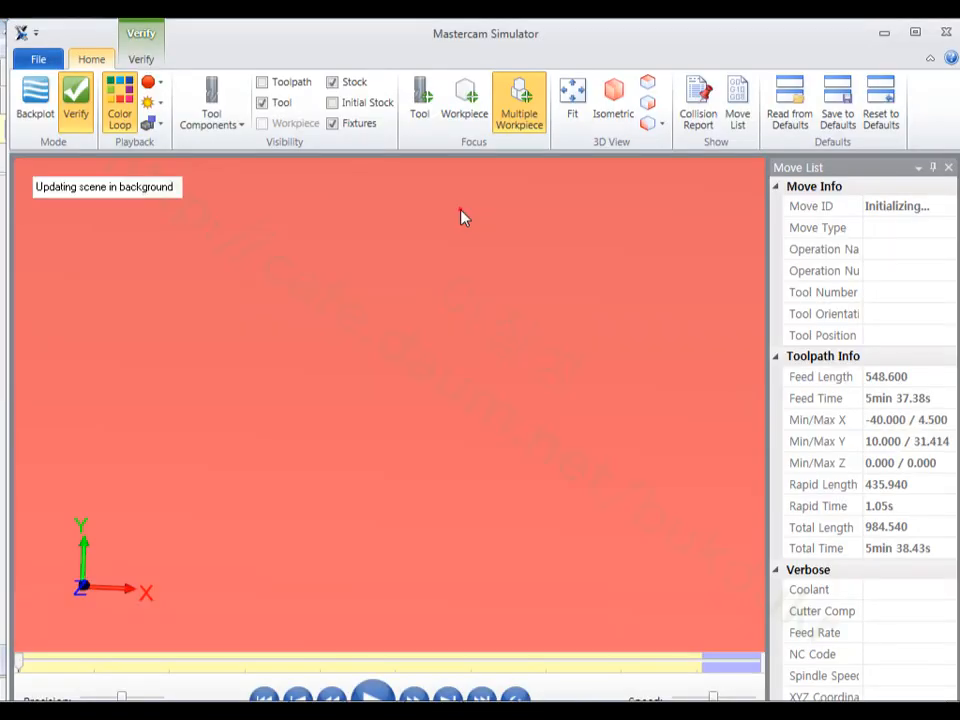
pyautogui.click(610, 99)
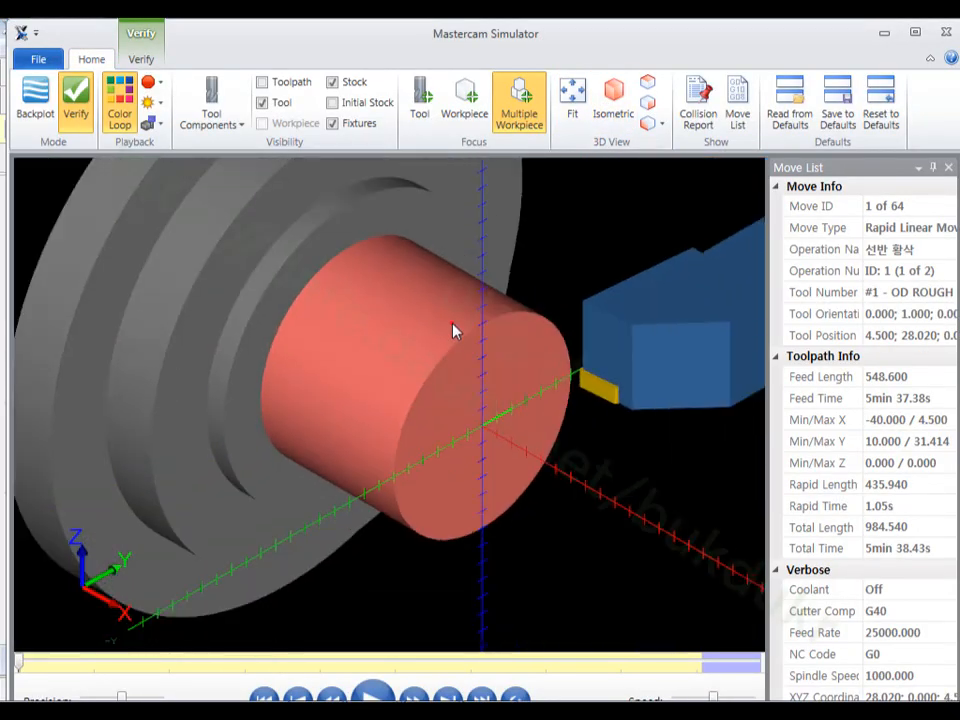
pyautogui.click(379, 689)
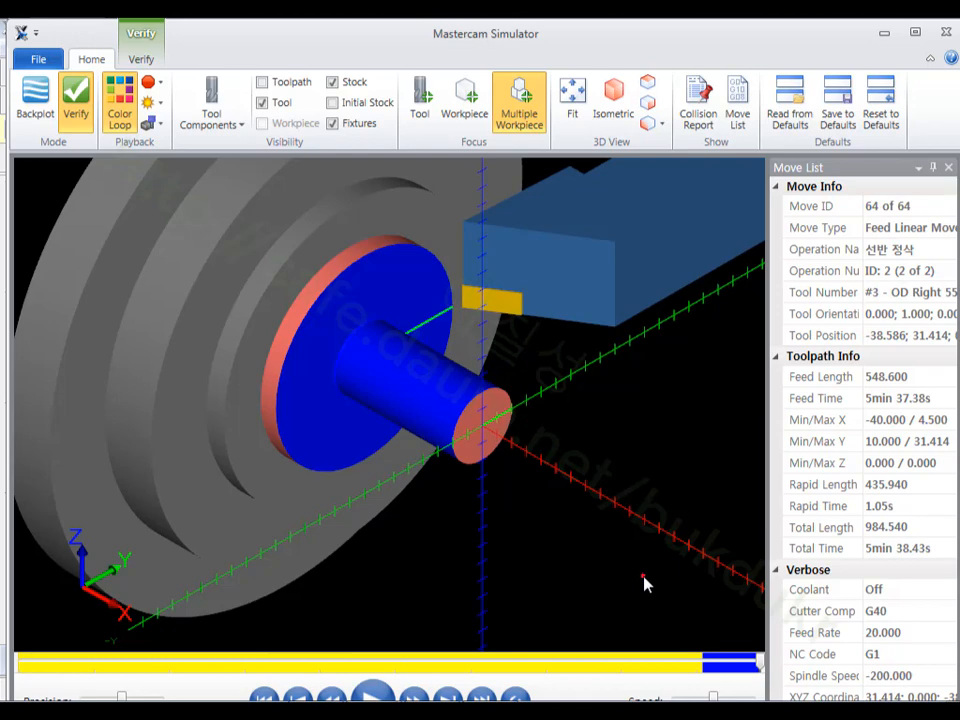
# Display the toolpath lines over the machined stock, examine the shaft's front corner from the top view, and close the simulator.
pyautogui.click(263, 82)
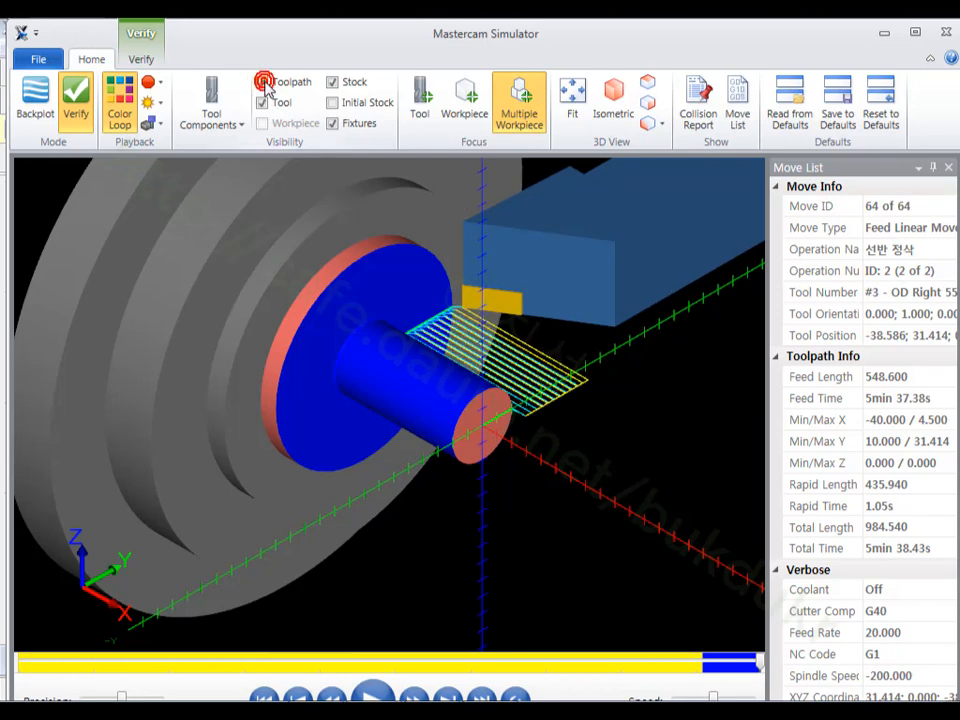
pyautogui.click(647, 83)
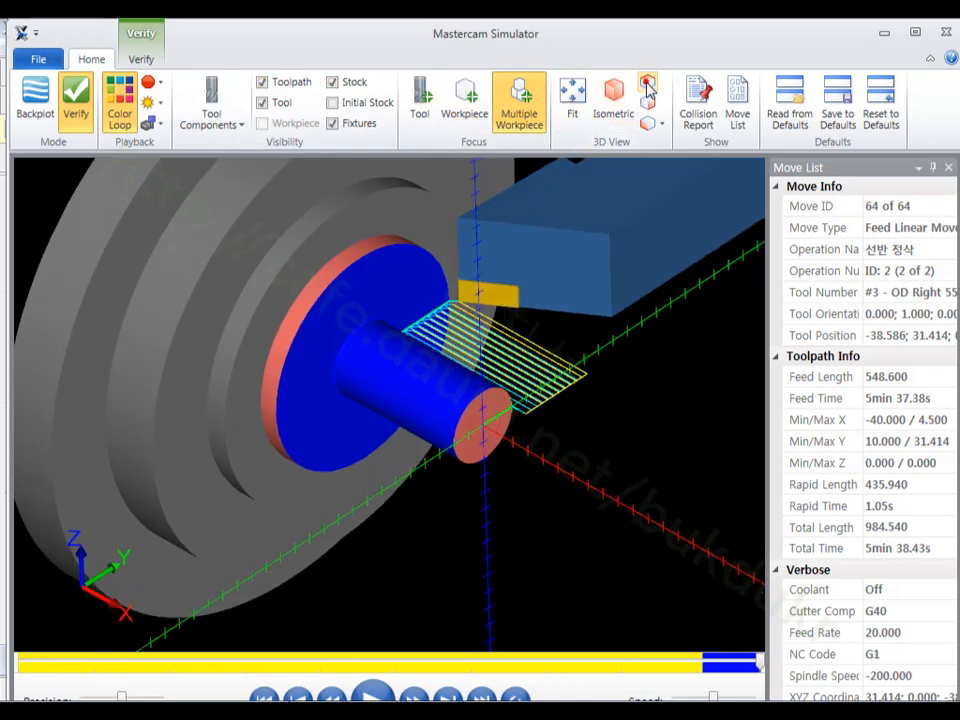
pyautogui.scroll(2, 448, 236)
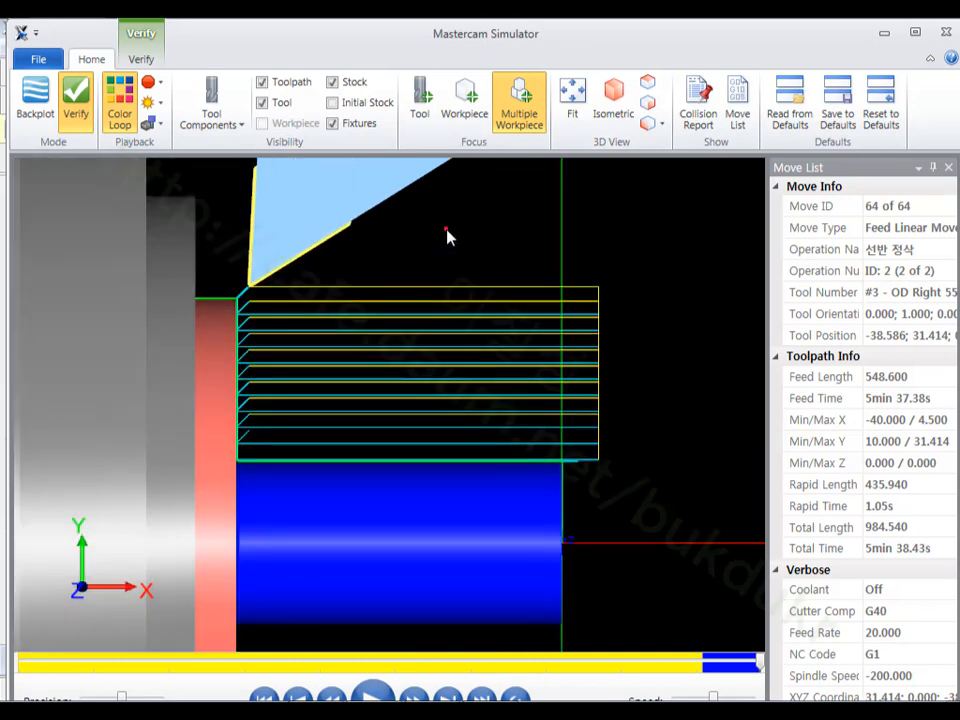
pyautogui.scroll(4, 585, 476)
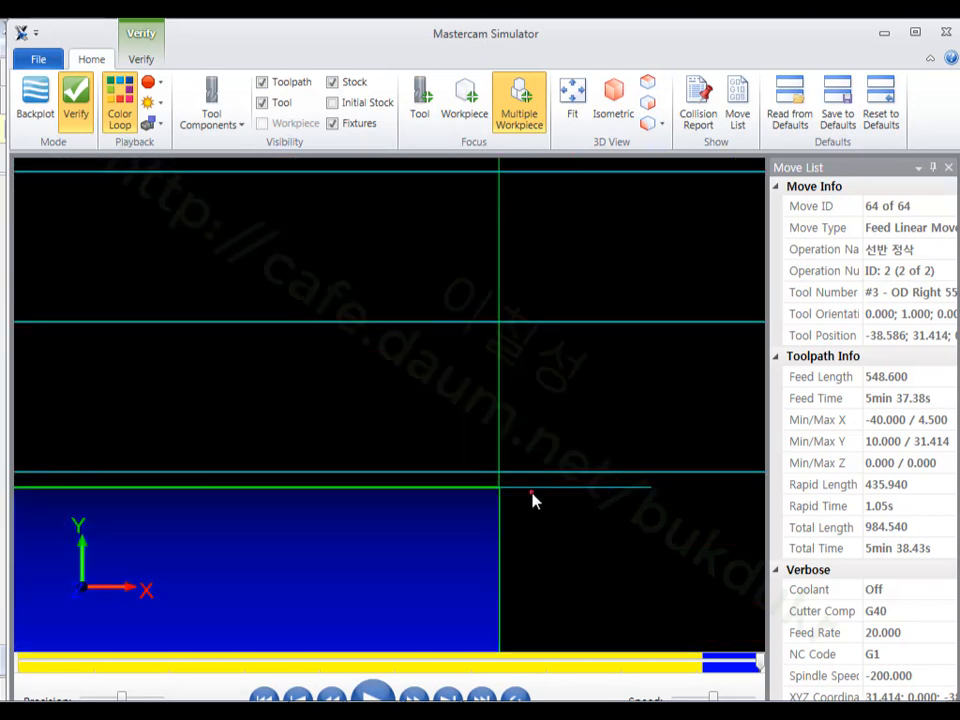
pyautogui.scroll(-4, 596, 429)
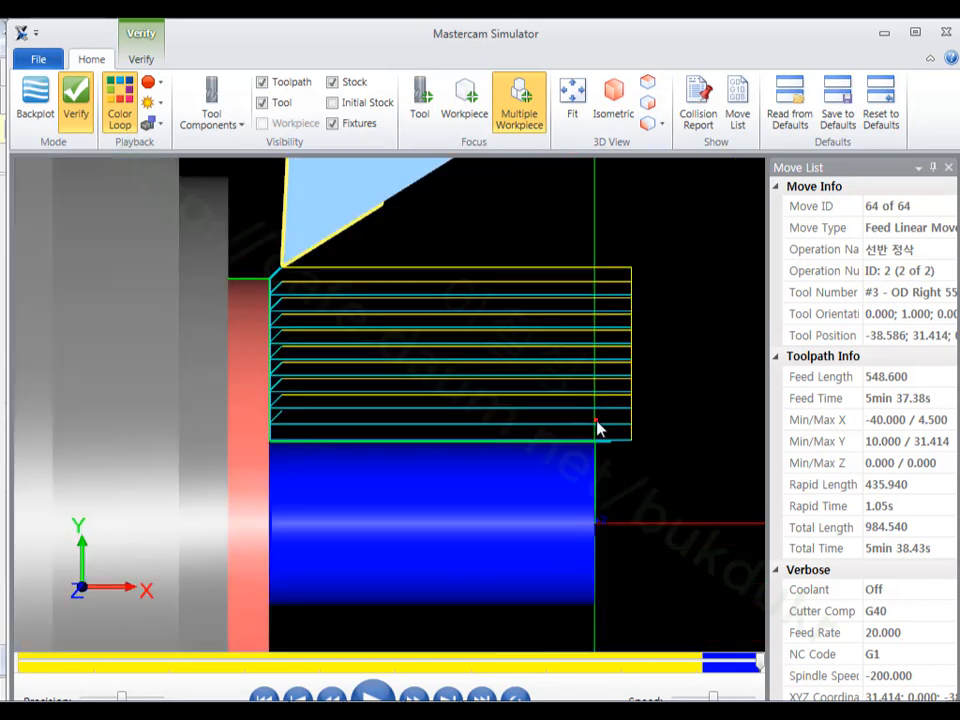
pyautogui.click(945, 32)
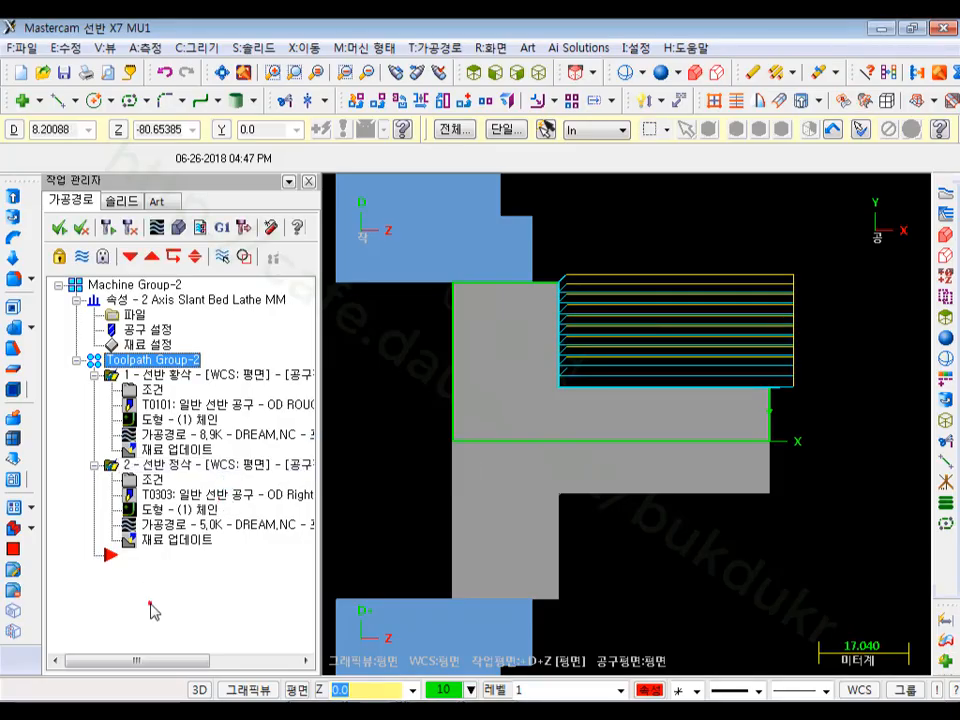
# Post both toolpaths with the existing NC output settings and reload the changed DREAM.NC in CIMCO Edit.
pyautogui.click(222, 228)
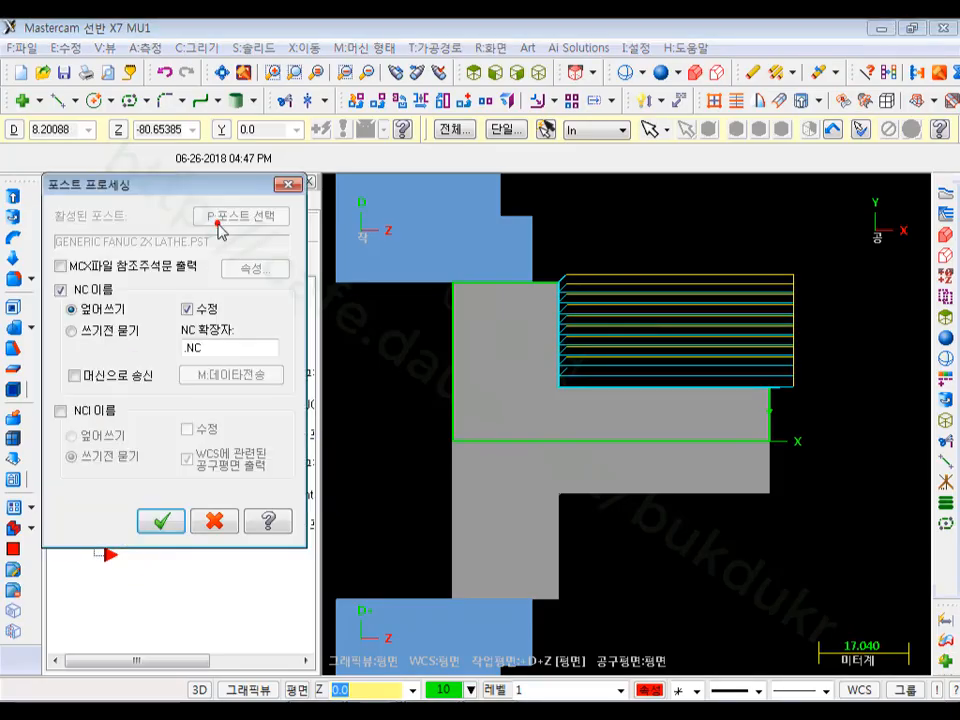
pyautogui.click(159, 521)
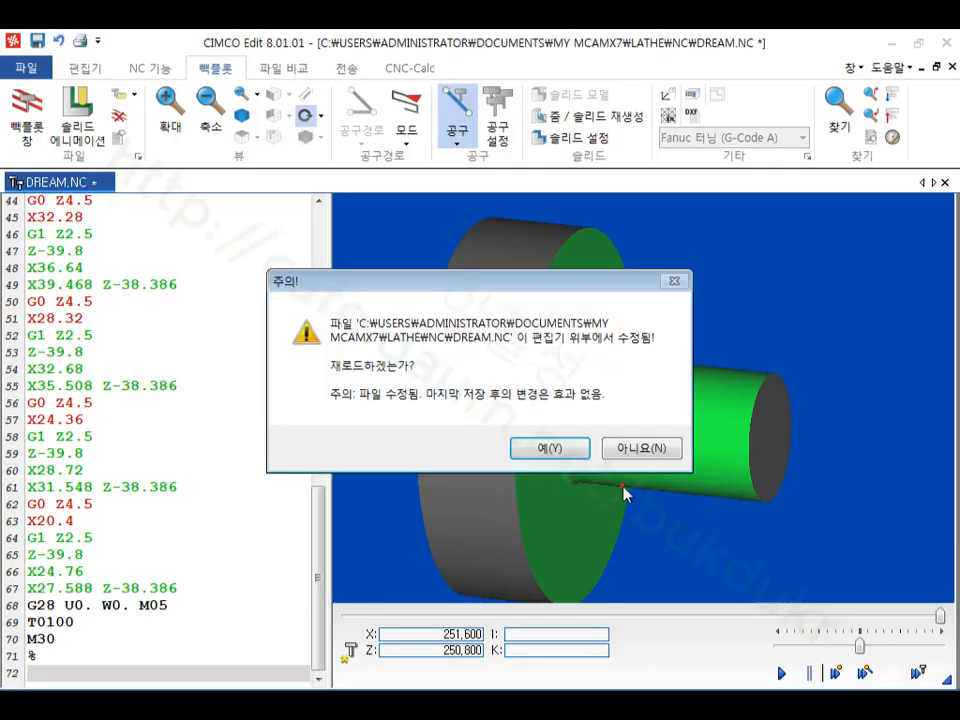
pyautogui.click(549, 448)
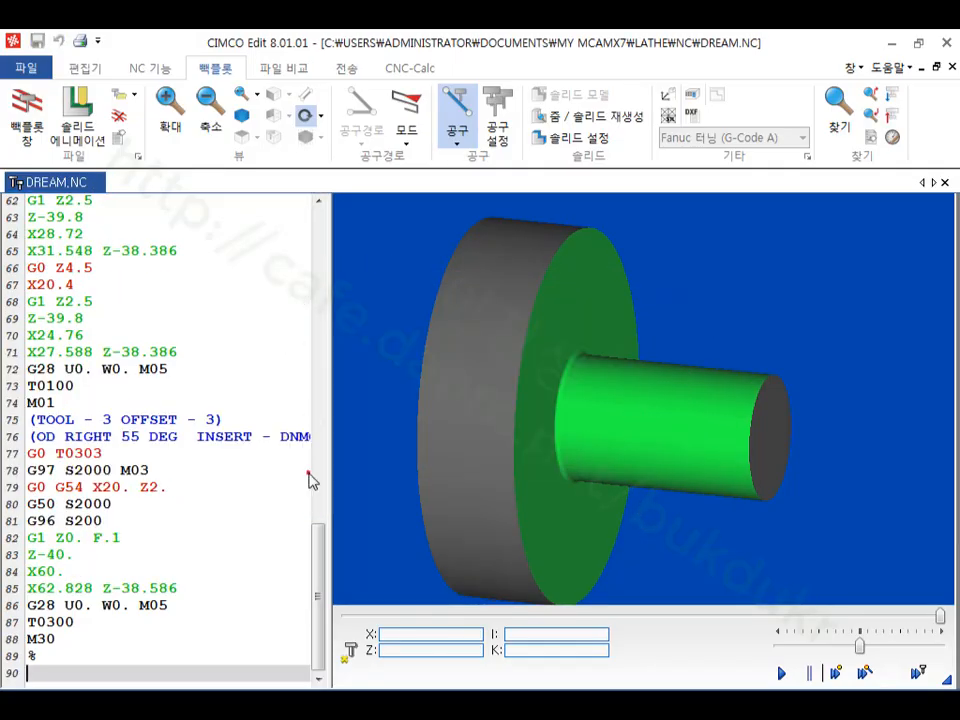
# Read through DREAM.NC from the program header and T0101 roughing start to the finishing section.
pyautogui.moveTo(313, 558); pyautogui.dragTo(336, 218)
pyautogui.click(266, 420)
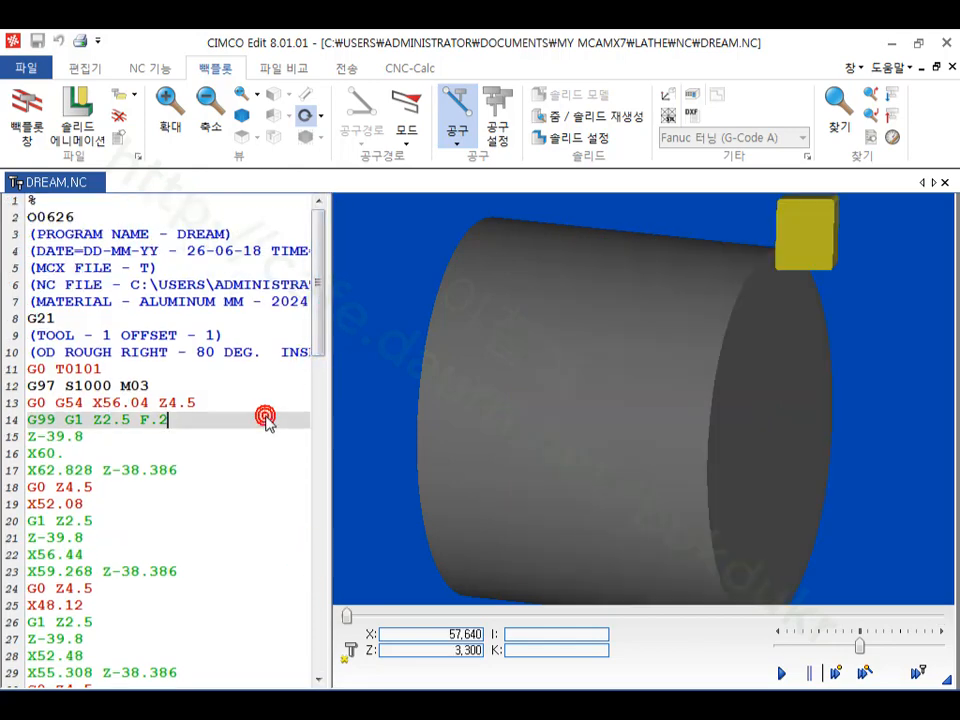
pyautogui.moveTo(157, 386); pyautogui.dragTo(5, 367)
pyautogui.scroll(-20, 262, 450)
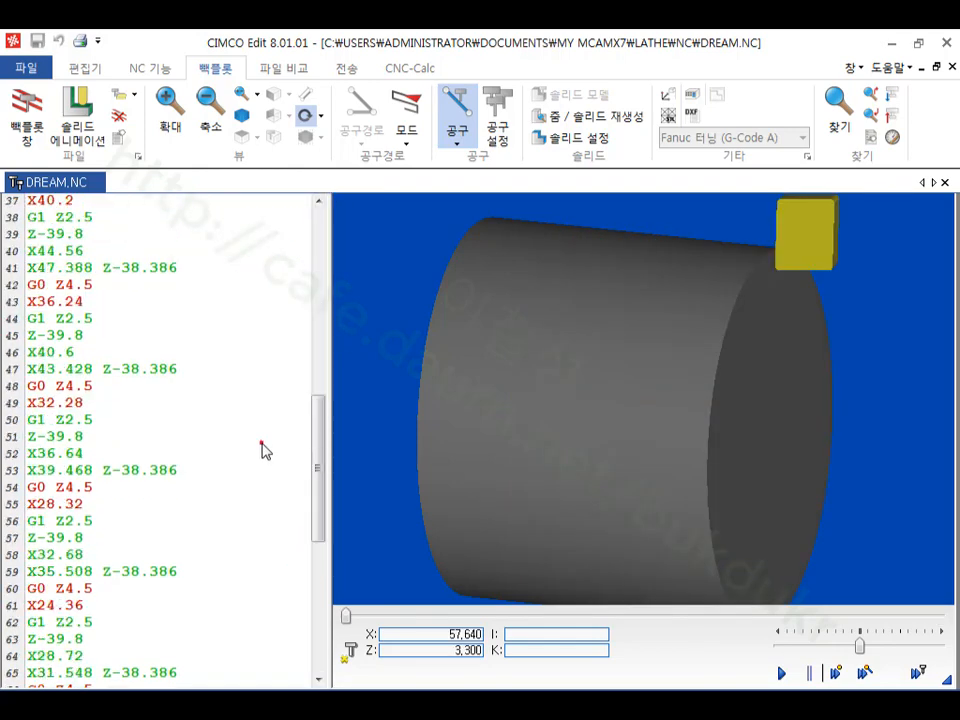
pyautogui.scroll(-1, 265, 452)
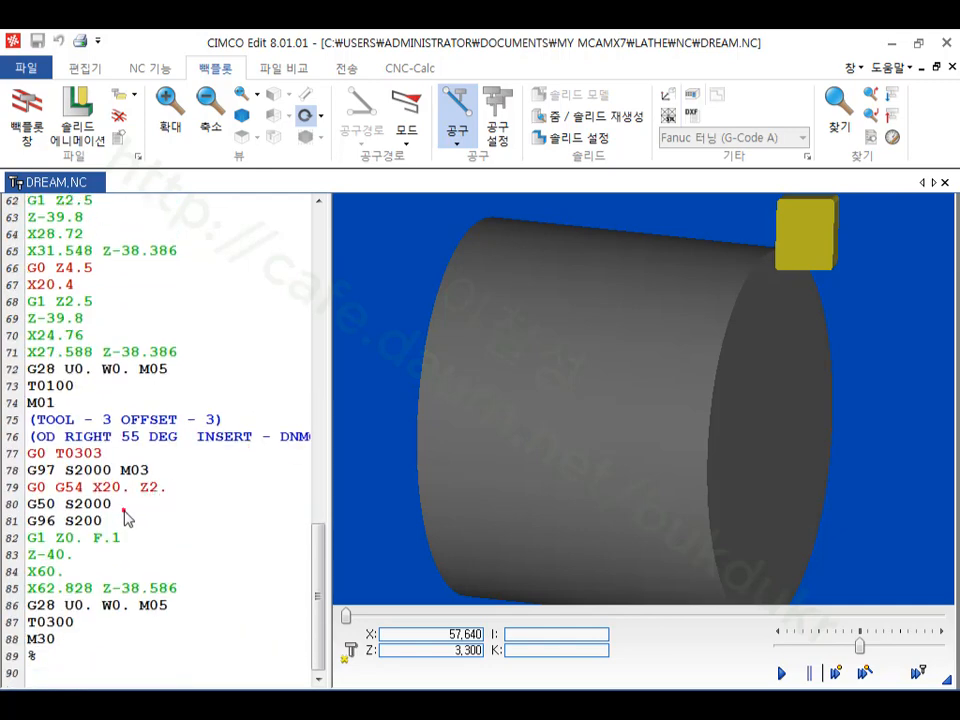
# Examine the finishing section's start lines from the tool 3 call T0303 through the first feed move G1 Z0. F.1.
pyautogui.moveTo(104, 520); pyautogui.dragTo(5, 455)
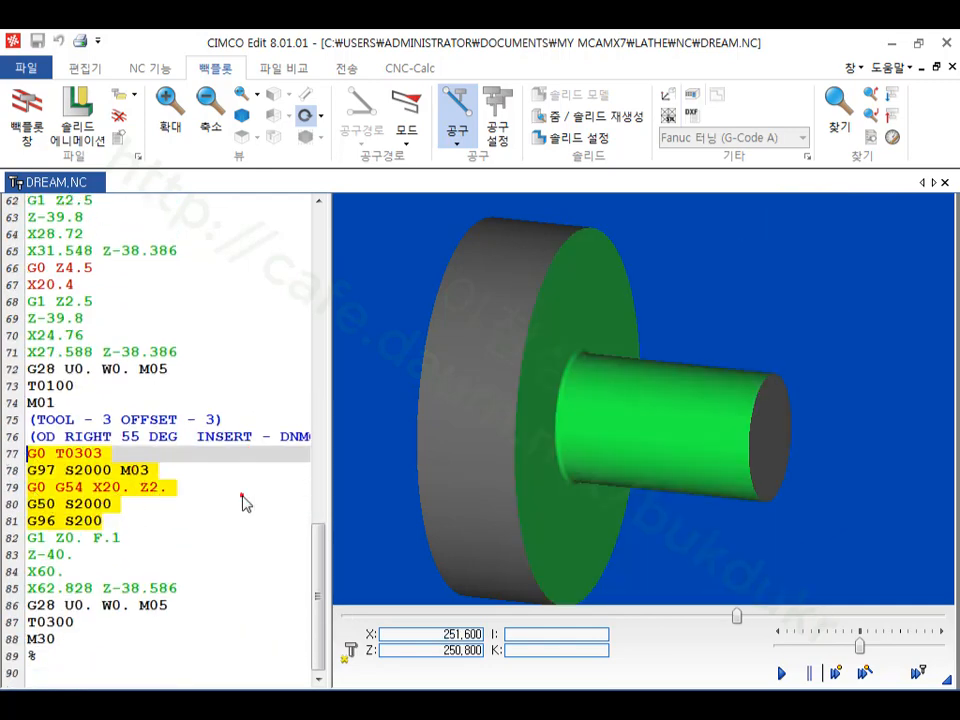
pyautogui.click(128, 519)
pyautogui.moveTo(113, 527); pyautogui.dragTo(8, 462)
pyautogui.click(125, 537)
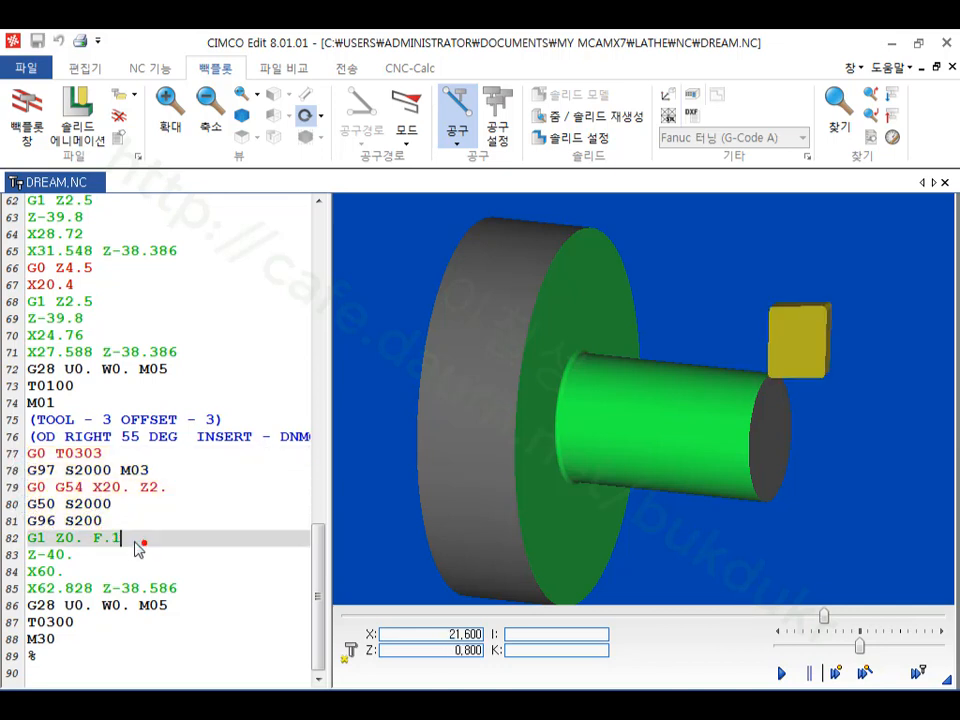
pyautogui.moveTo(125, 537); pyautogui.dragTo(5, 452)
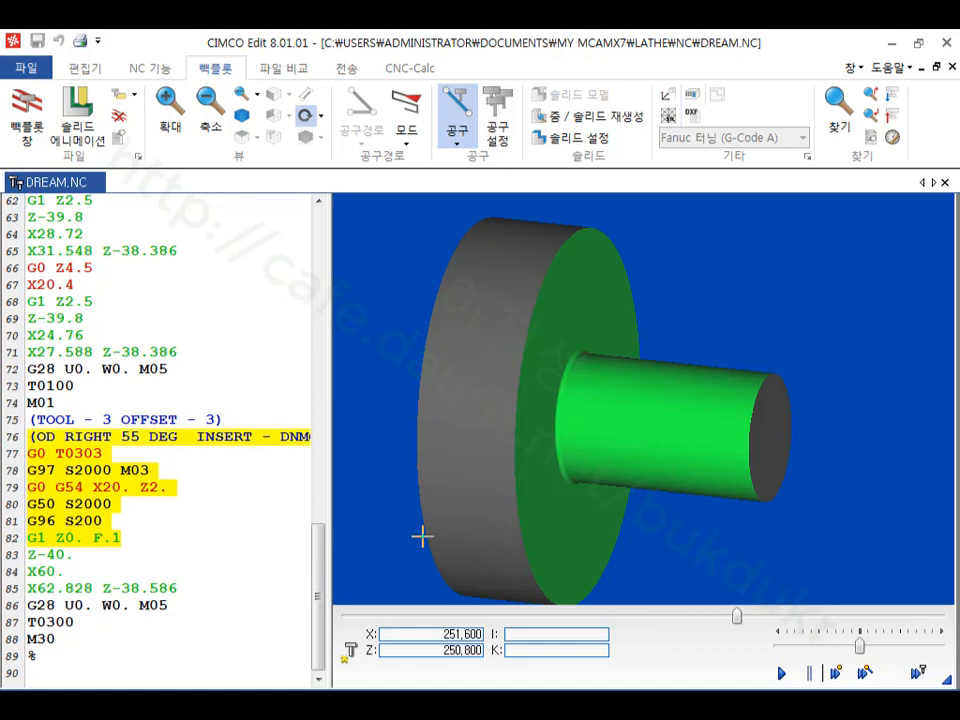
pyautogui.click(167, 538)
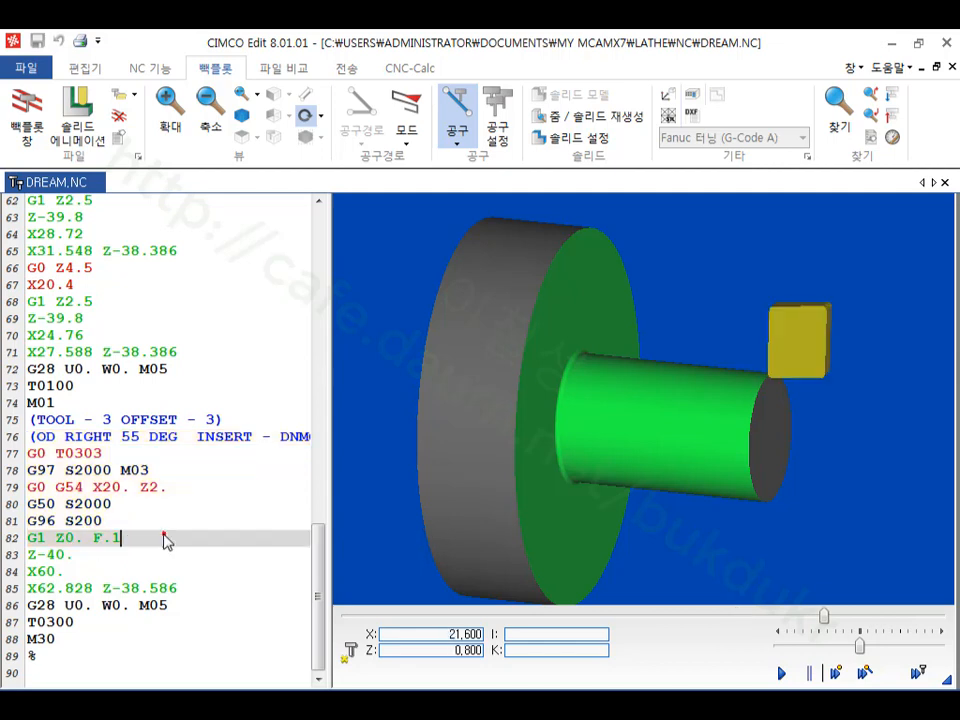
# Check the finishing section's G96, G50 and G97 spindle lines and its moves through the G28 return and program end.
pyautogui.click(105, 522)
pyautogui.moveTo(105, 522); pyautogui.dragTo(24, 521)
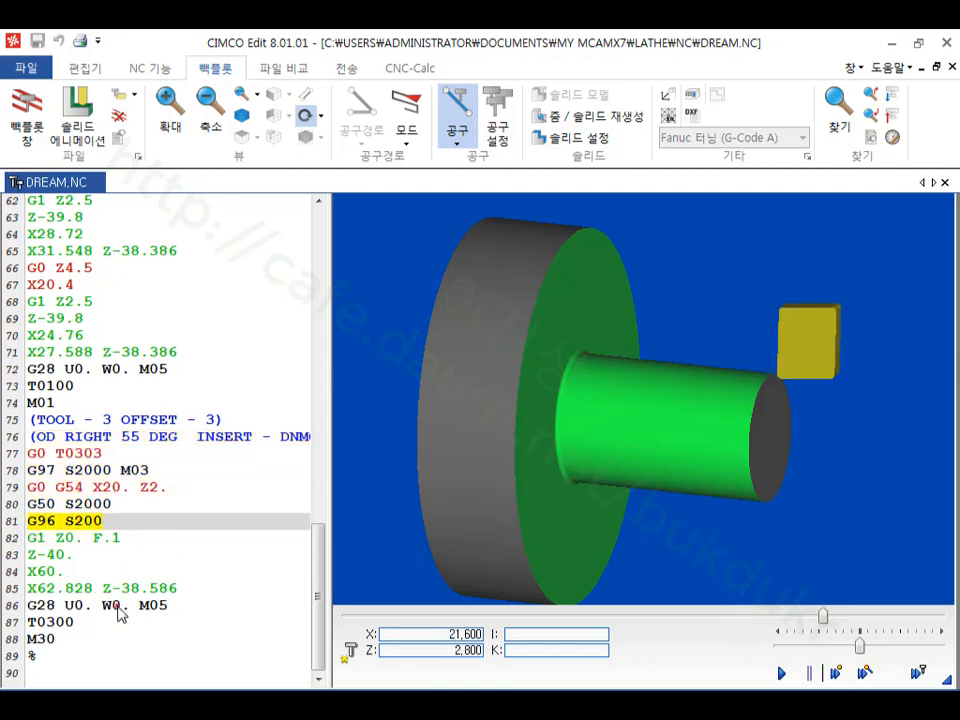
pyautogui.click(118, 503)
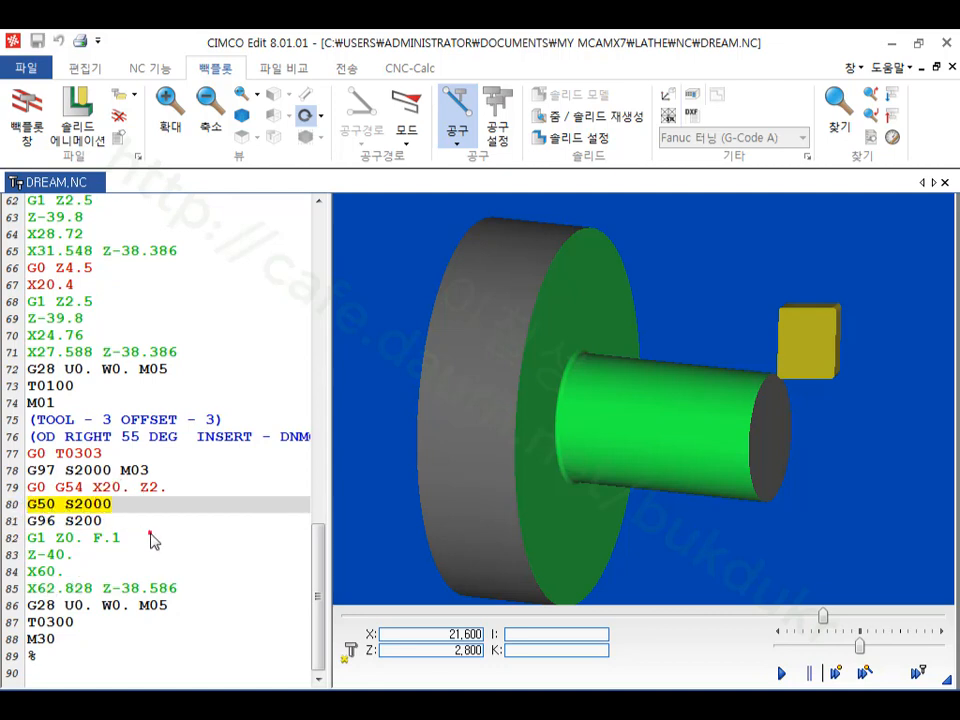
pyautogui.click(149, 471)
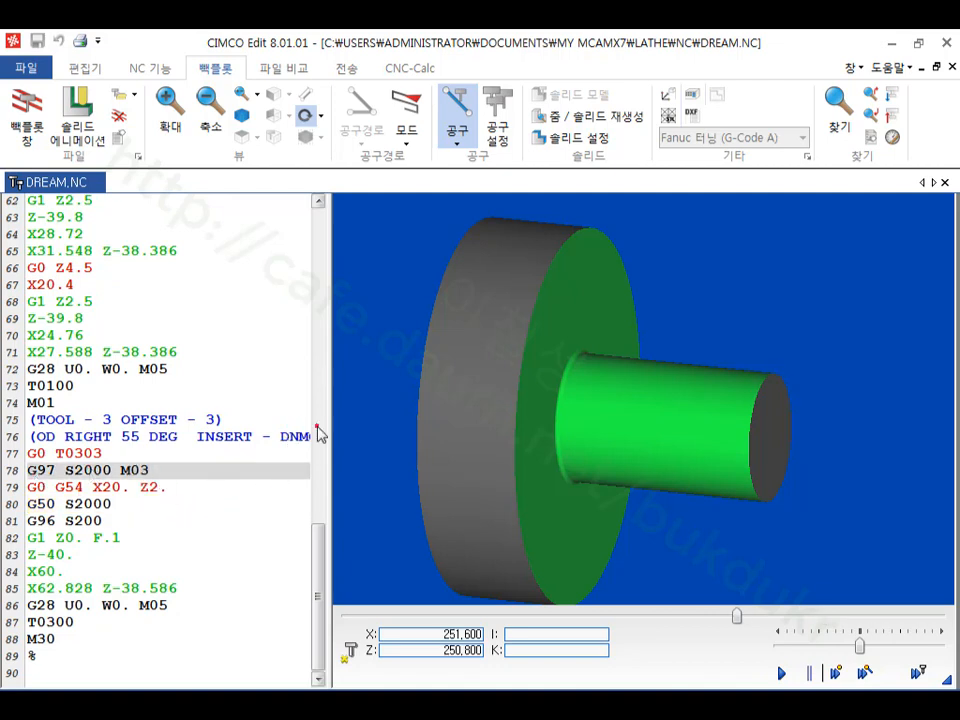
pyautogui.click(230, 512)
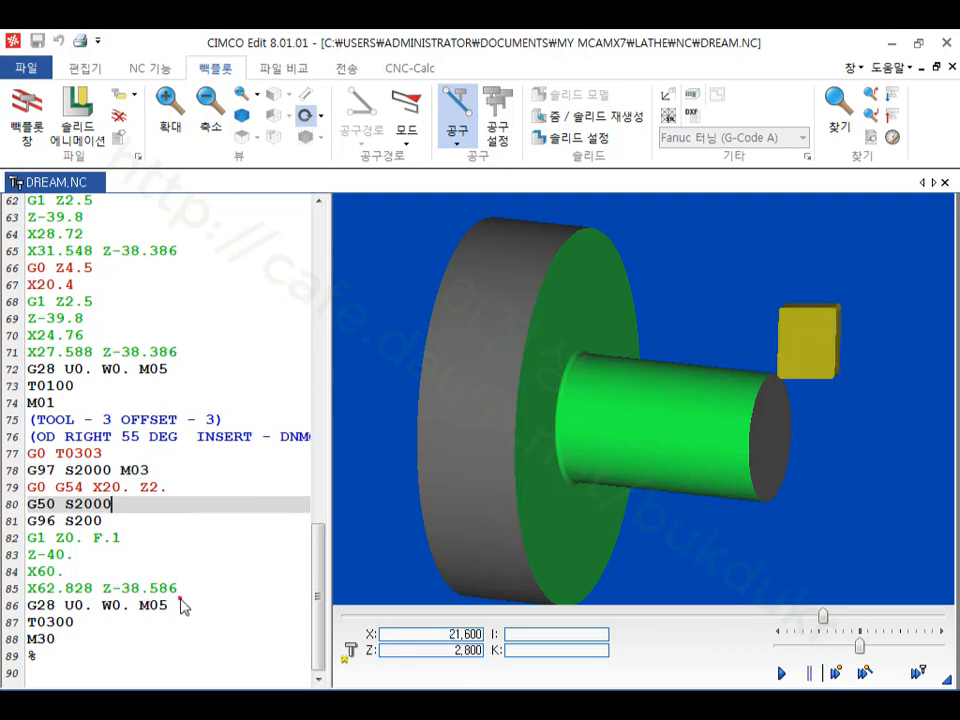
pyautogui.moveTo(179, 598); pyautogui.dragTo(22, 487)
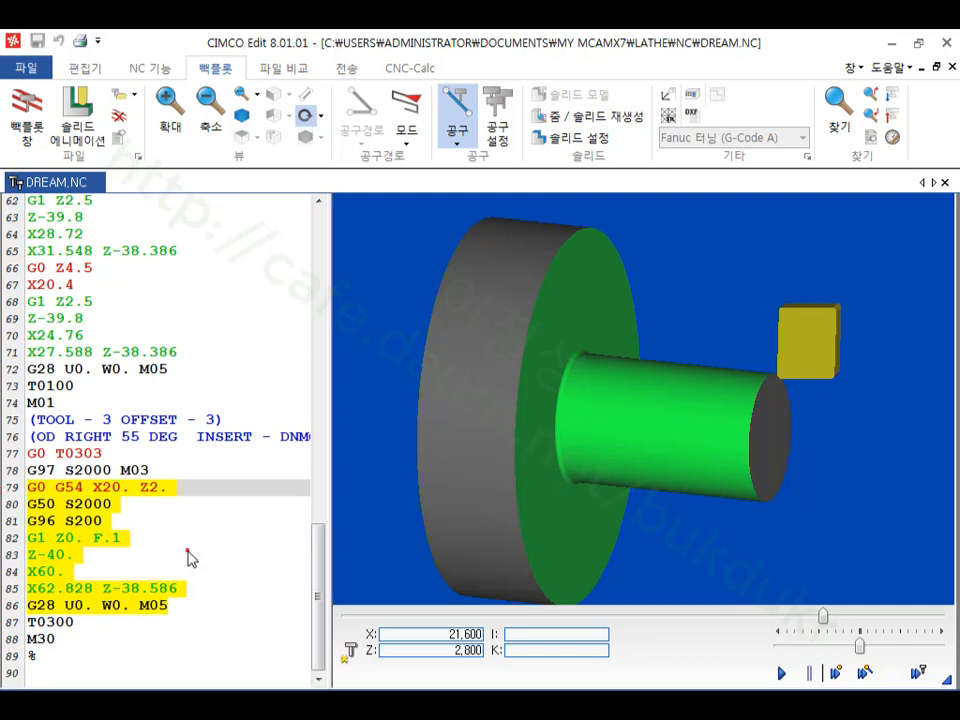
pyautogui.click(125, 638)
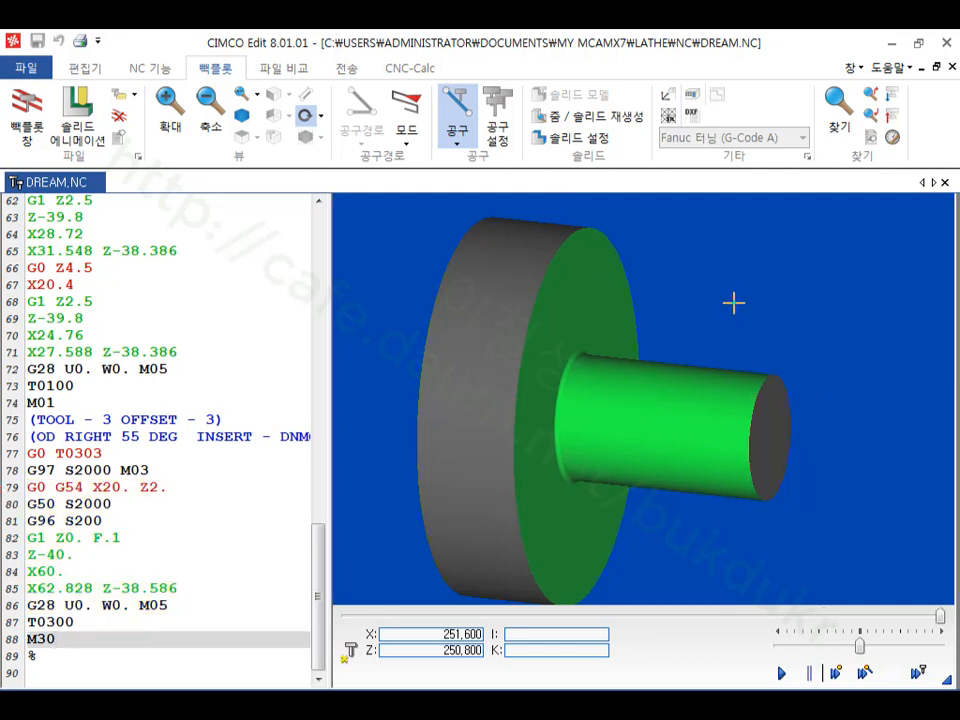